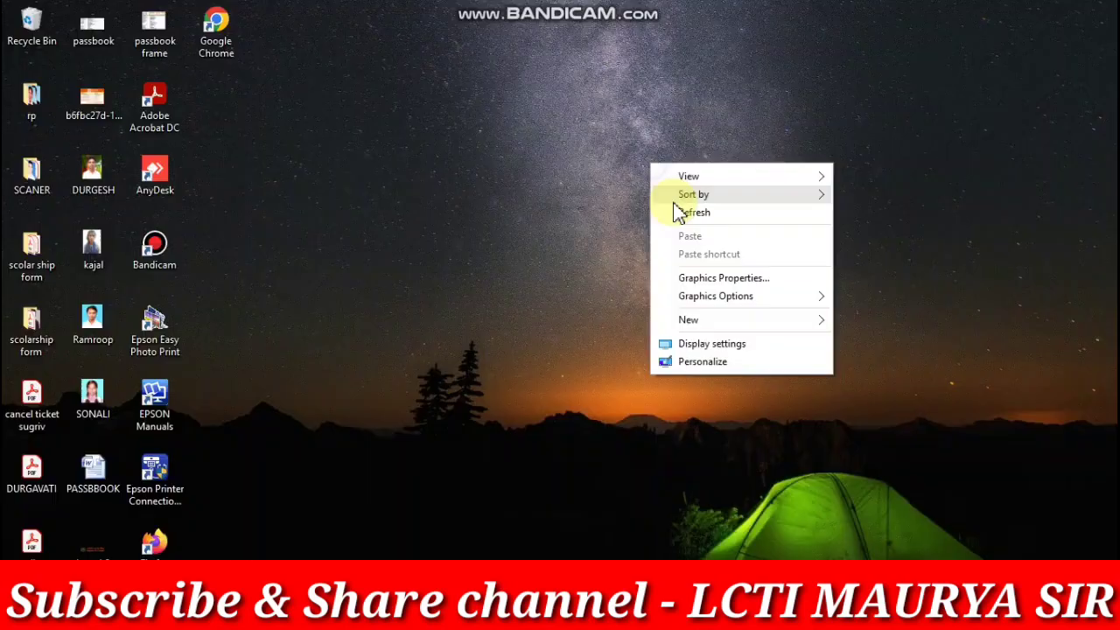
Refresh the Windows desktop several times from its right-click menu
left_click(679, 213)
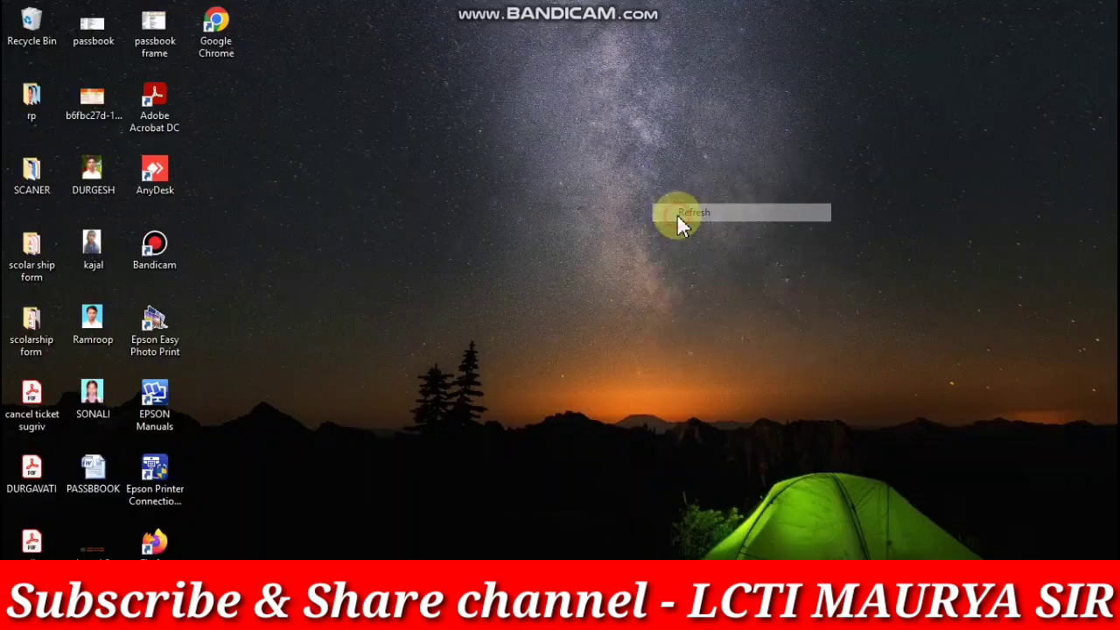
right_click(600, 193)
left_click(632, 250)
right_click(611, 215)
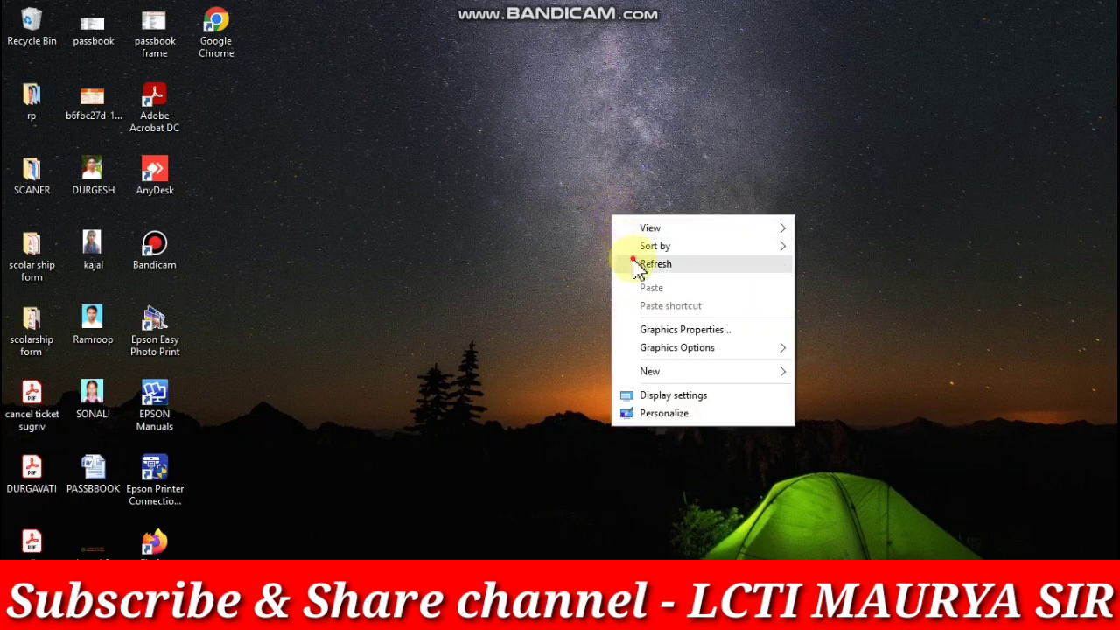
left_click(635, 267)
right_click(607, 230)
left_click(635, 276)
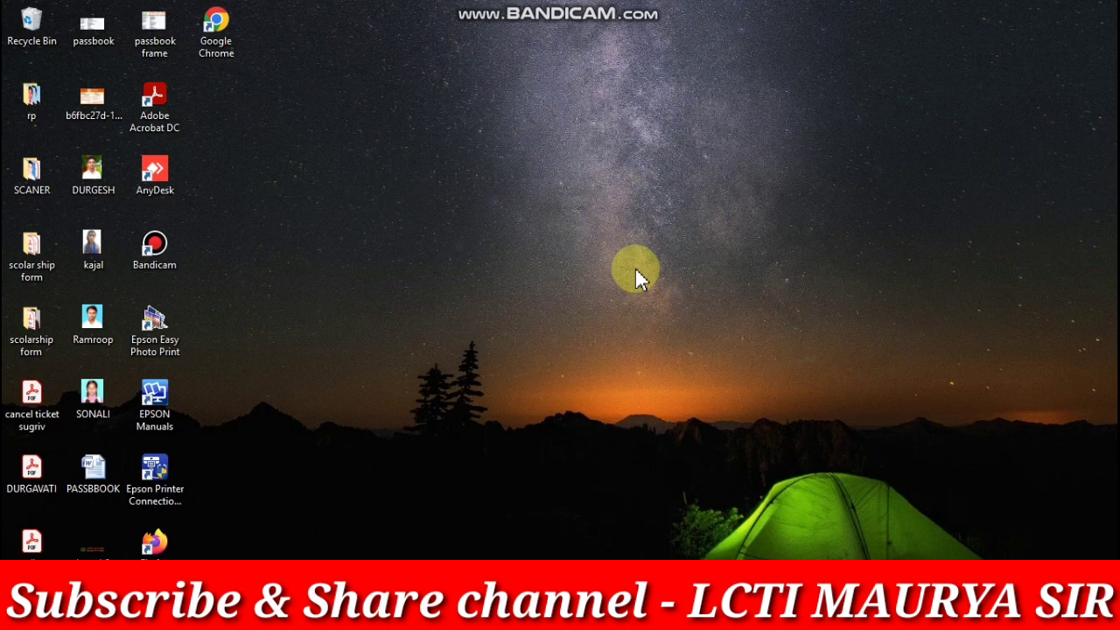
Refresh the desktop once more, then launch Word with the Run command winword
right_click(505, 184)
left_click(549, 229)
key("super+r")
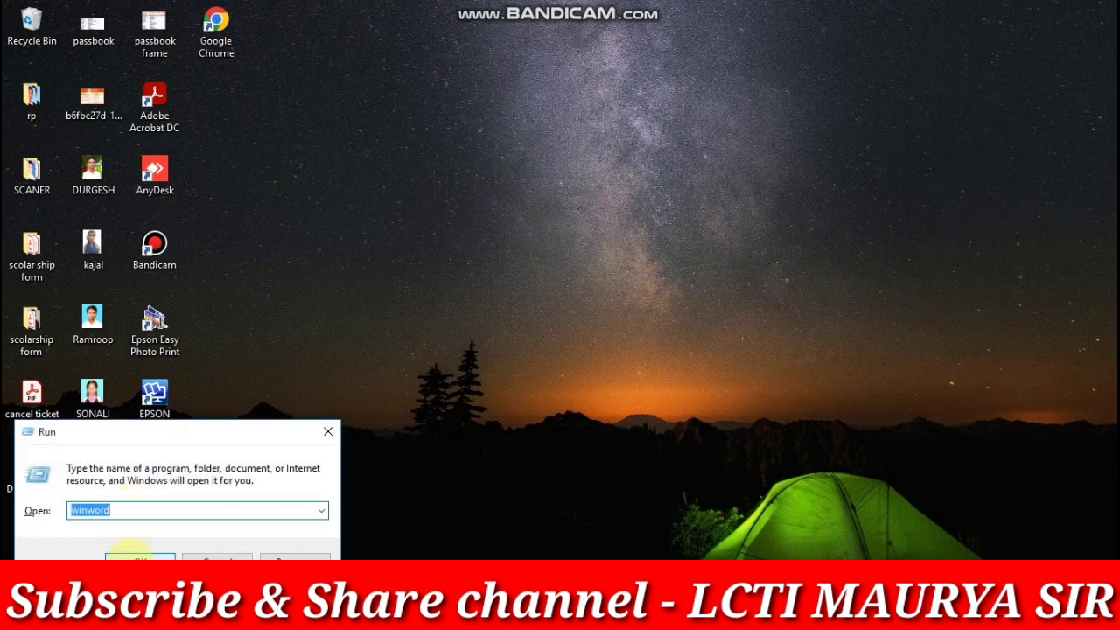
left_click(138, 556)
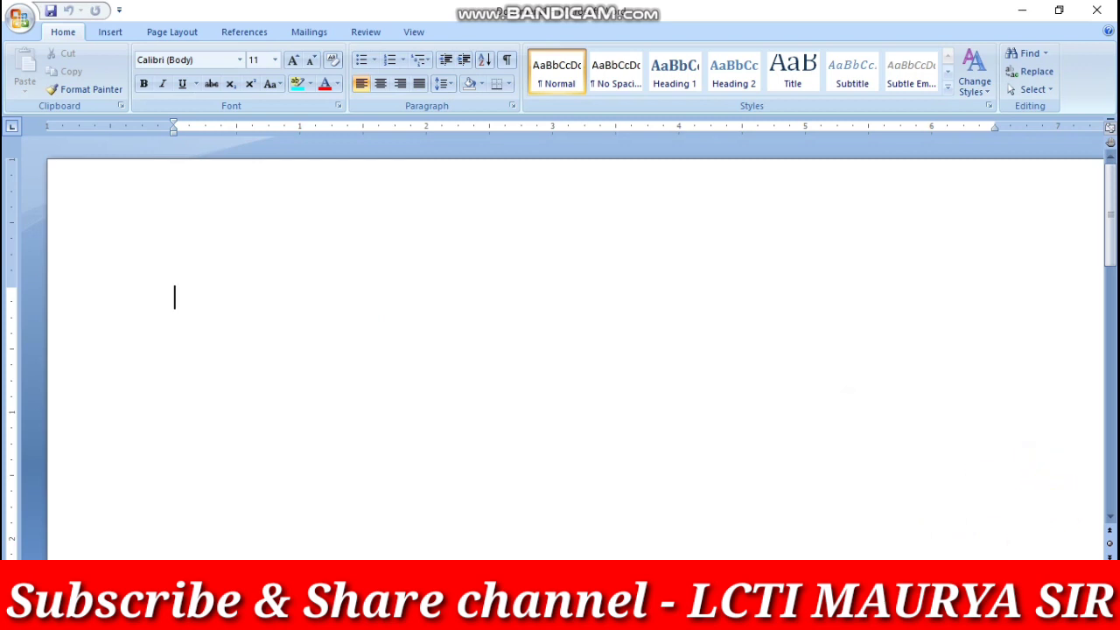
scroll(560, 359, "down", 1)
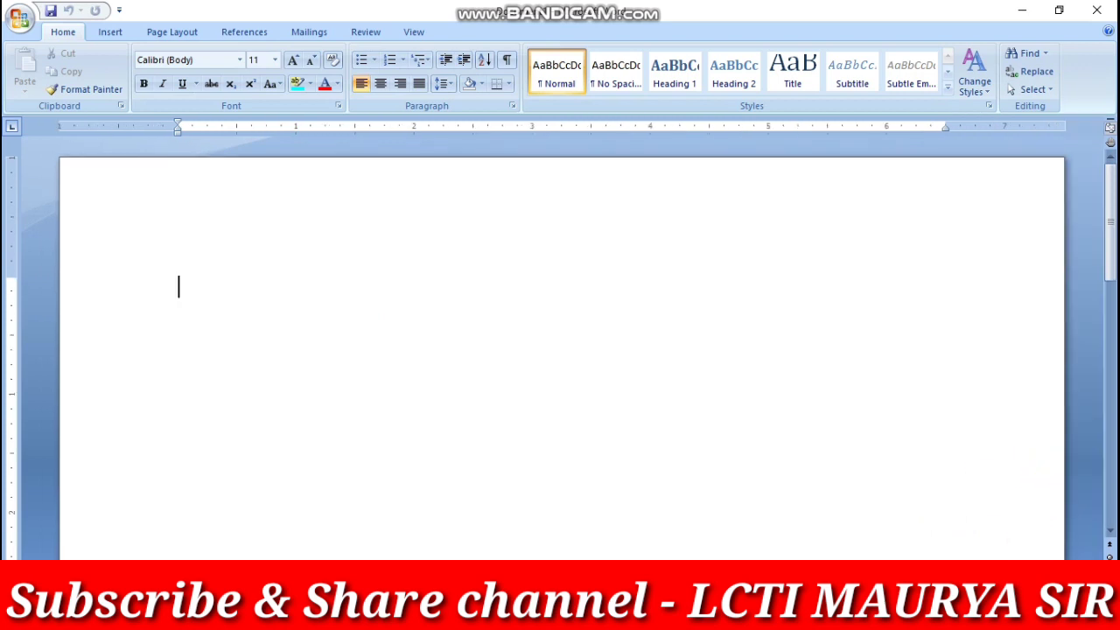
scroll(560, 359, "down", 1)
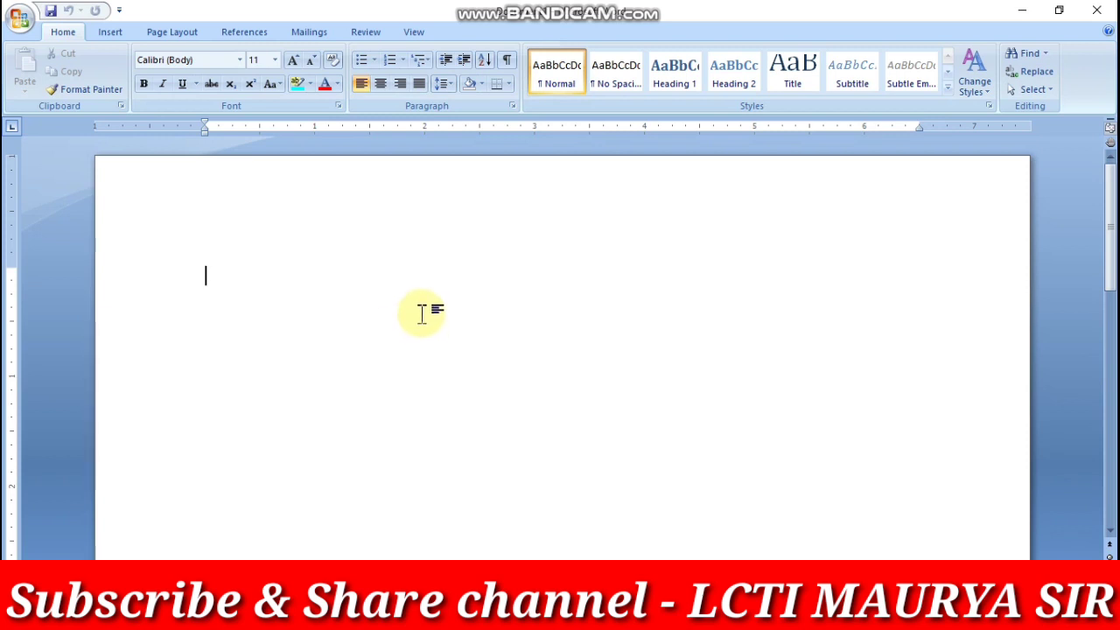
Type 'LUCKNOW COMPUTER AND TECHNICAL INSTITUTE RUDHAULI' and paste repeated copies of it below
type("LUCKNOW COMPUTER AND TECHNICAL INSTITUTE RUDHAULI")
key("Return")
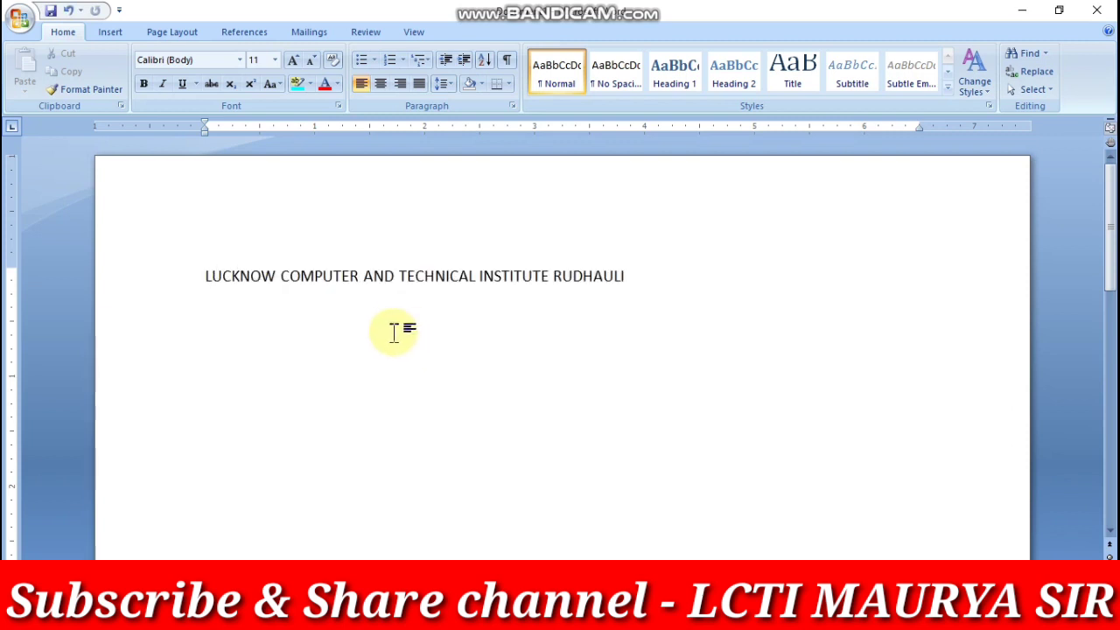
type("LUCKNOW COMPUTER AND TECHNICAL INSTITUTE RUDHAULI")
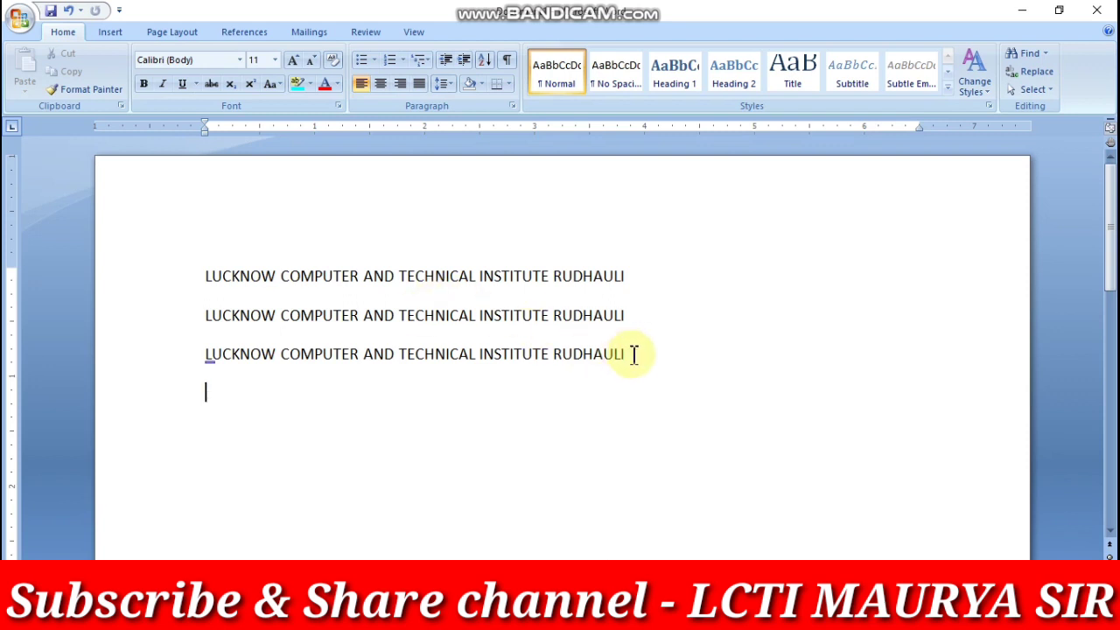
mouse_move(632, 352)
left_mouse_down()
mouse_move(522, 326)
mouse_move(219, 315)
left_mouse_up()
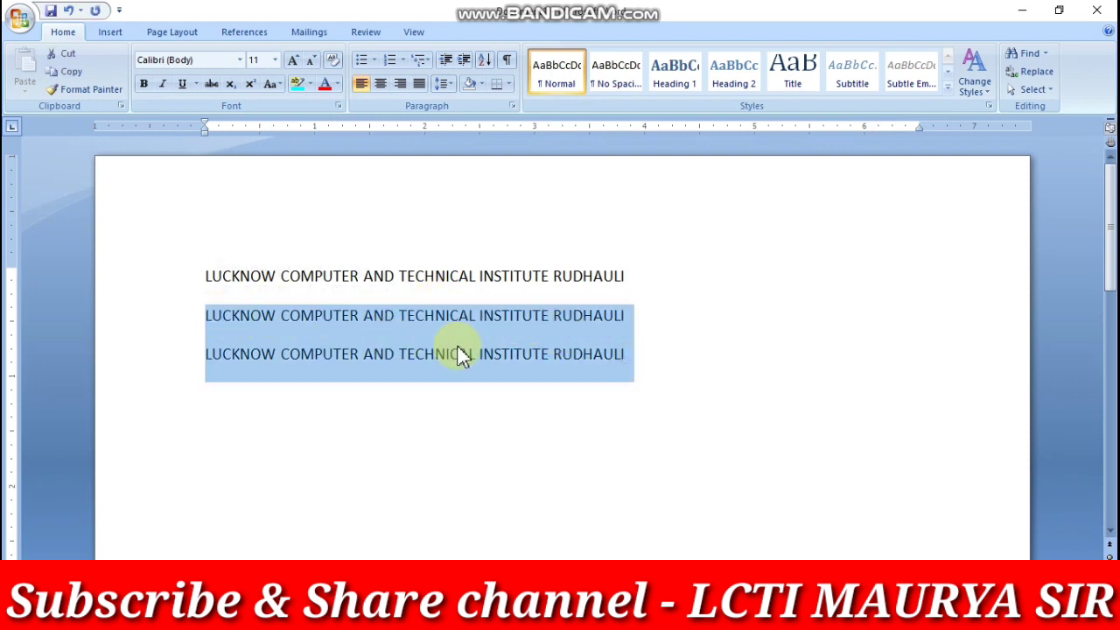
left_click(585, 356)
left_click(627, 350)
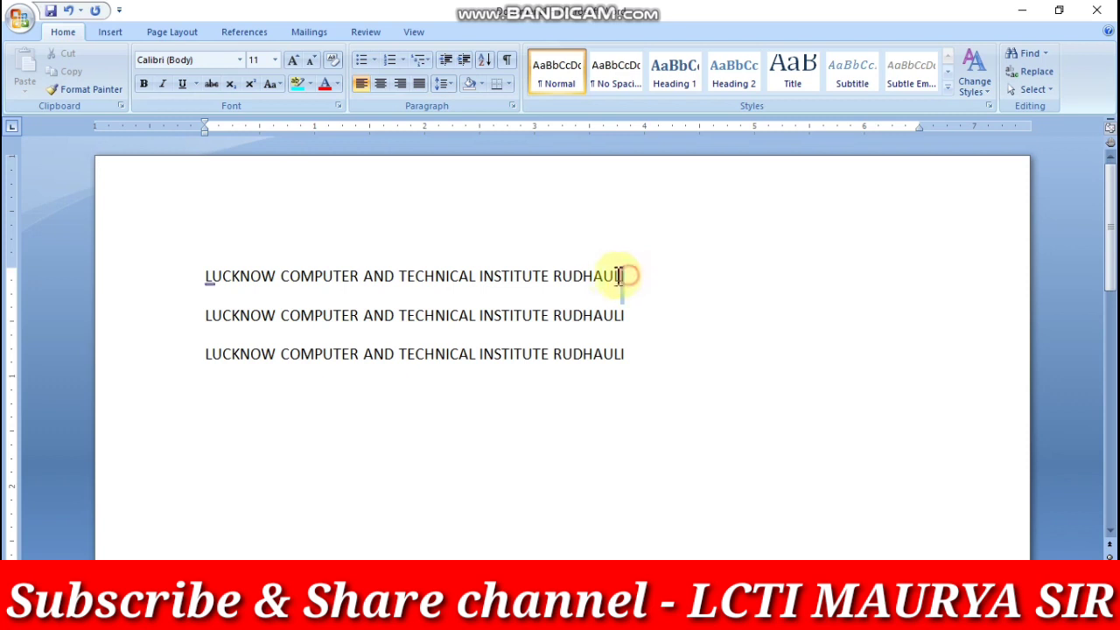
Cut RUDHAULI from the first line, then cut out the shortened first line
left_click_drag(628, 275, 213, 277)
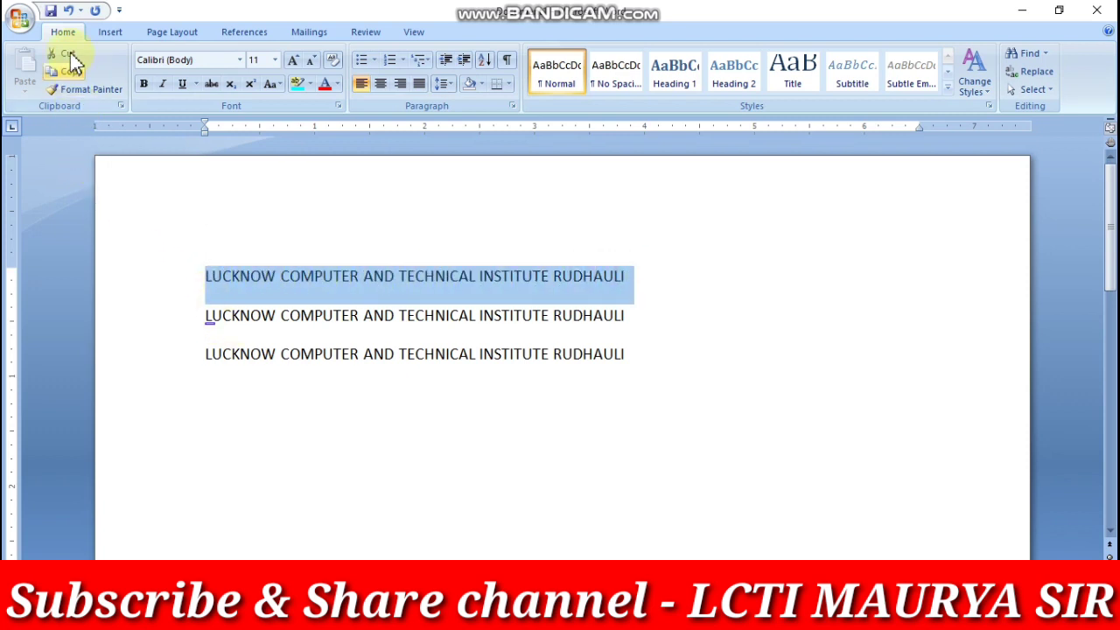
left_click(412, 281)
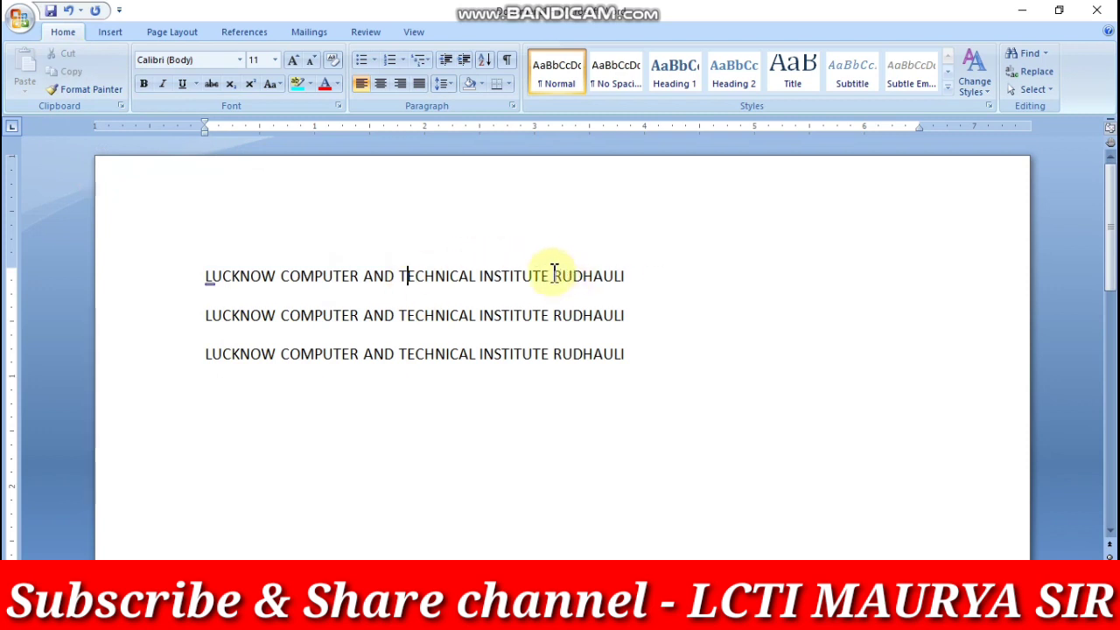
left_click_drag(553, 276, 623, 276)
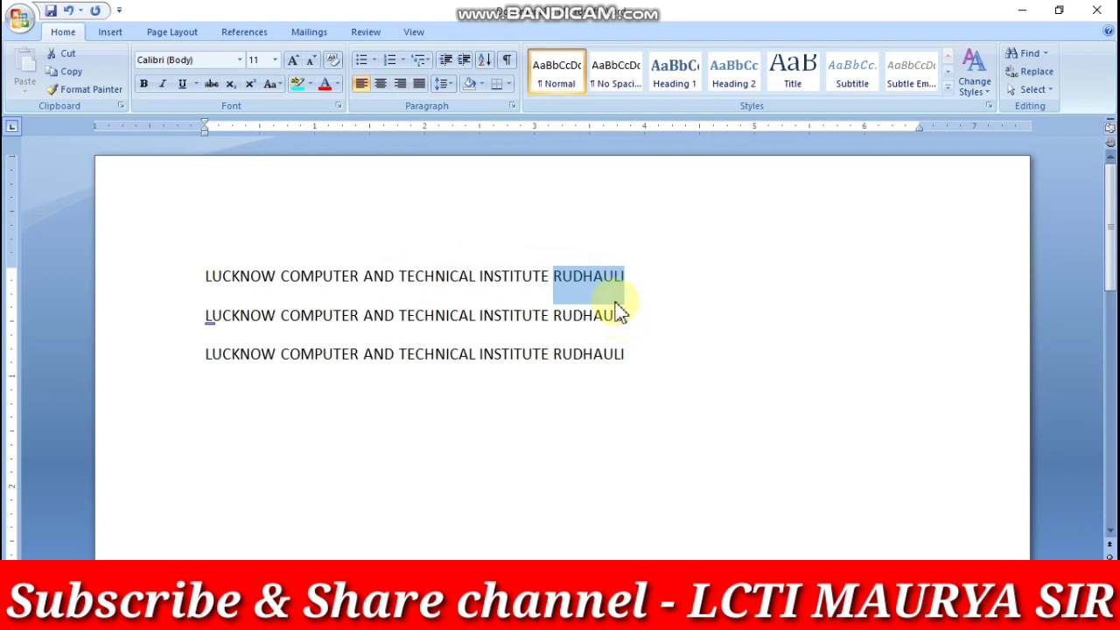
left_click(58, 53)
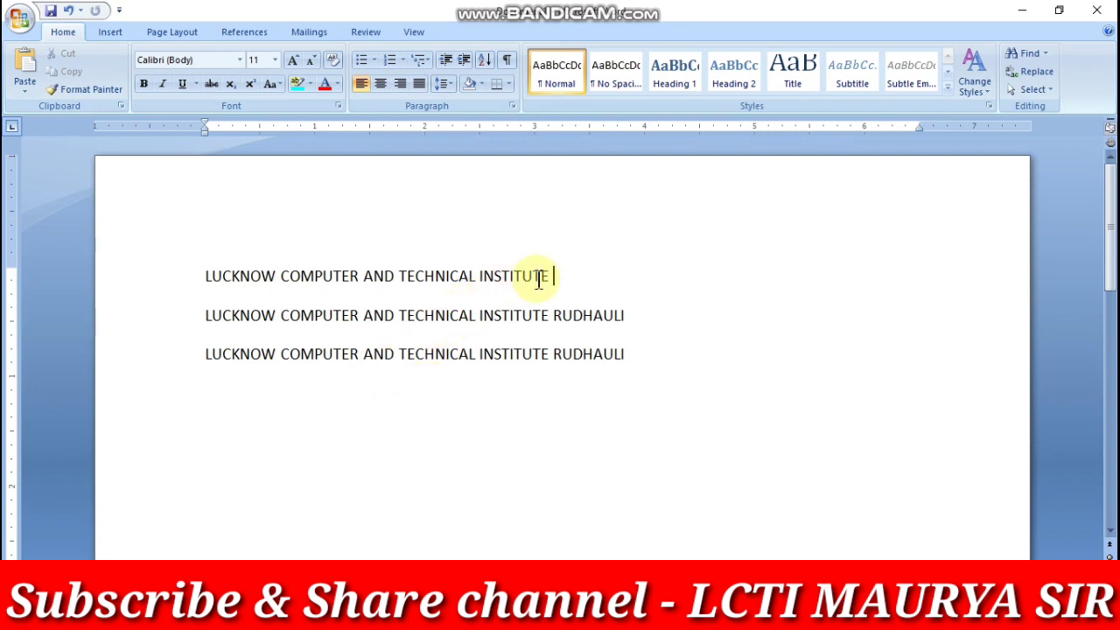
left_click_drag(554, 278, 419, 278)
triple_click(249, 277)
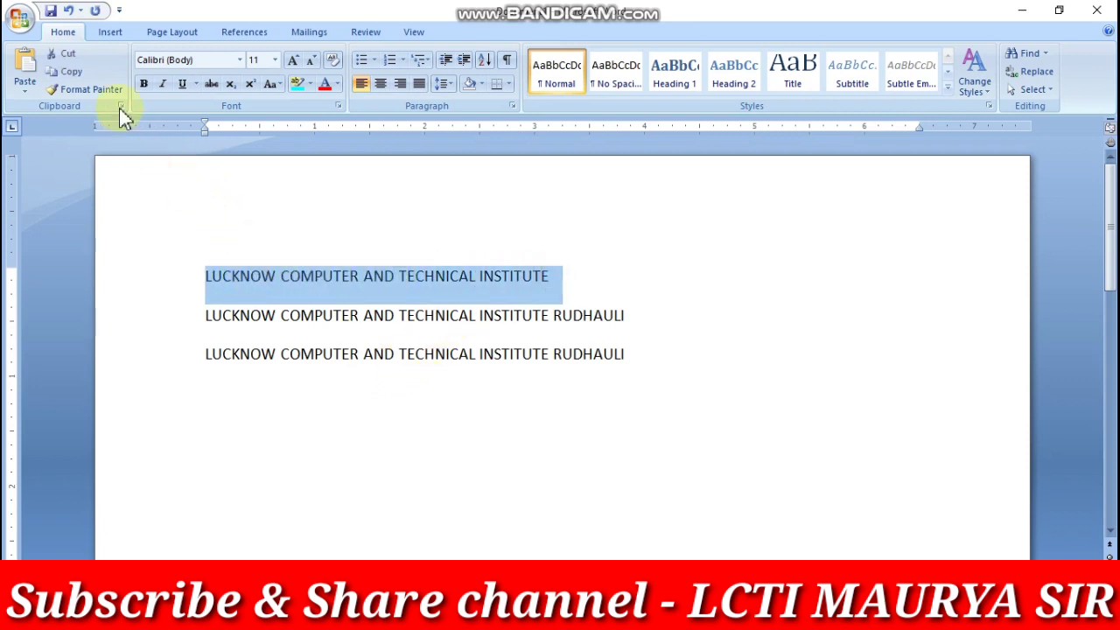
left_click(63, 55)
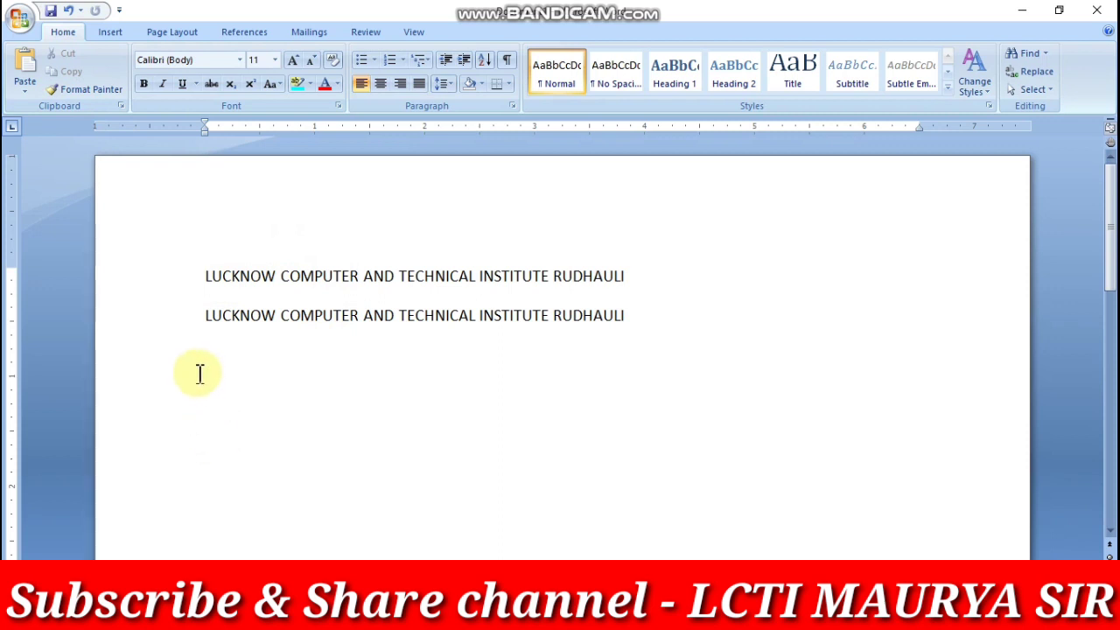
Paste the shortened name as line 3, then copy all three lines and paste them twice below
left_click(24, 69)
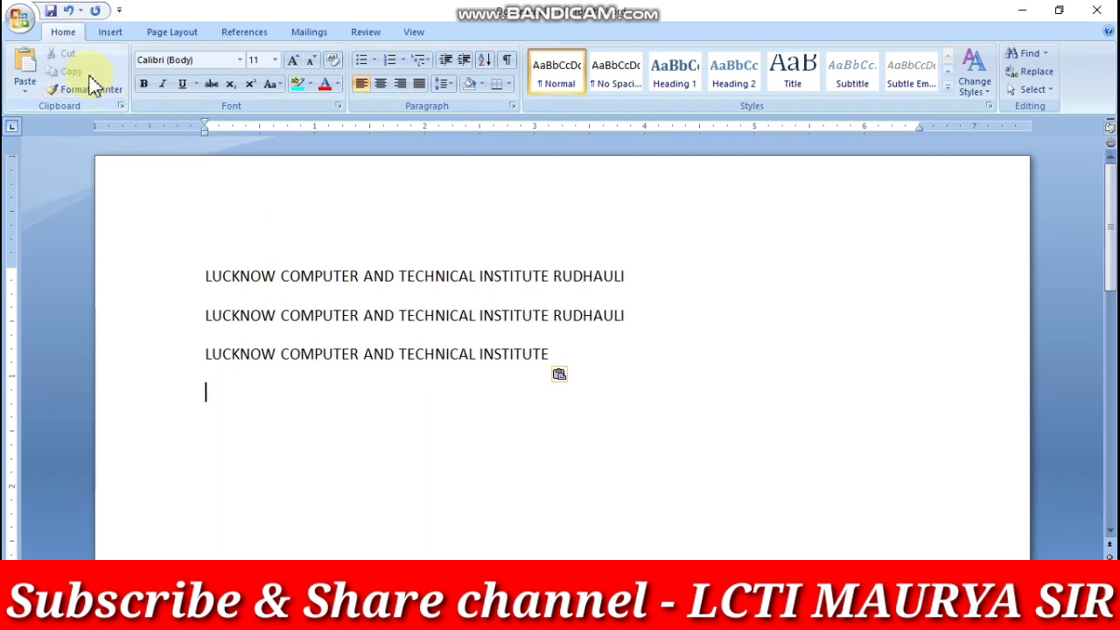
left_click(558, 354)
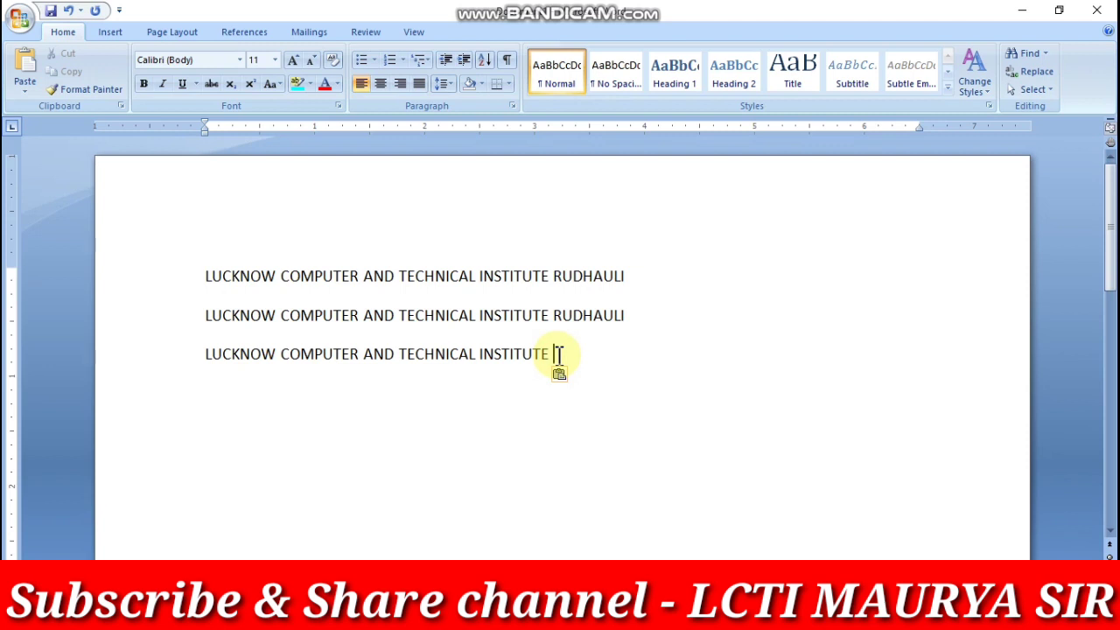
mouse_move(557, 353)
left_mouse_down()
mouse_move(402, 300)
mouse_move(217, 281)
left_mouse_up()
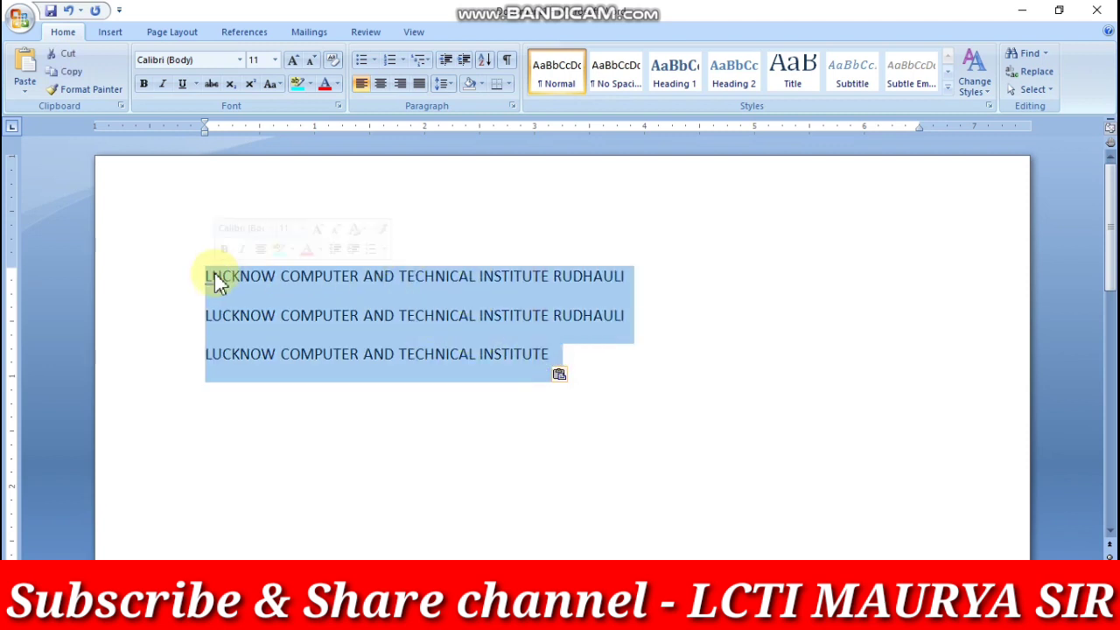
left_click(57, 78)
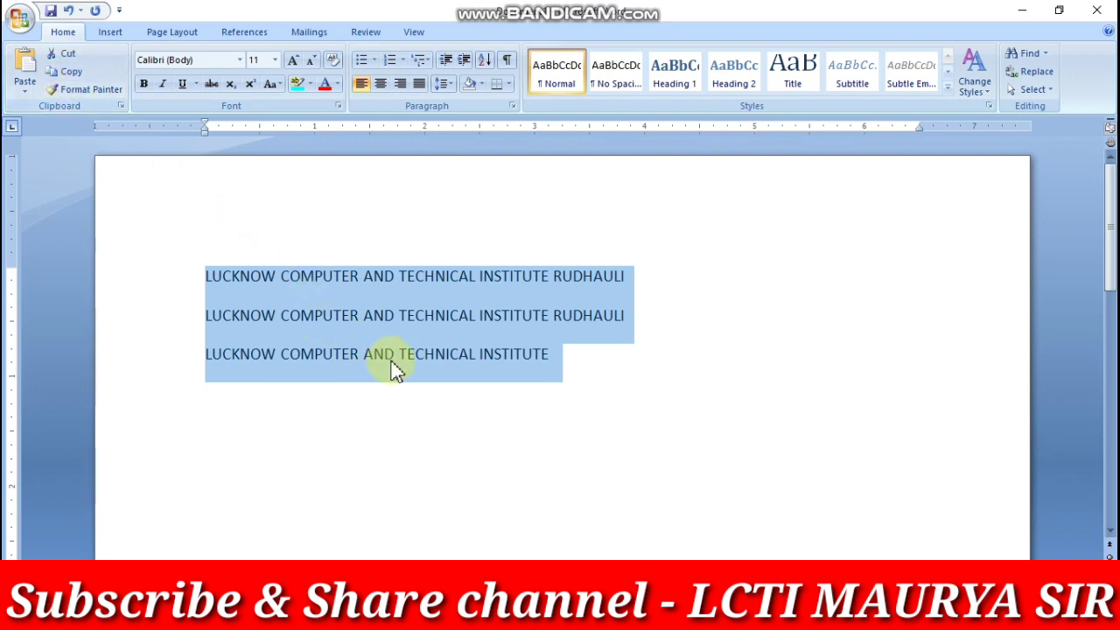
left_click(210, 415)
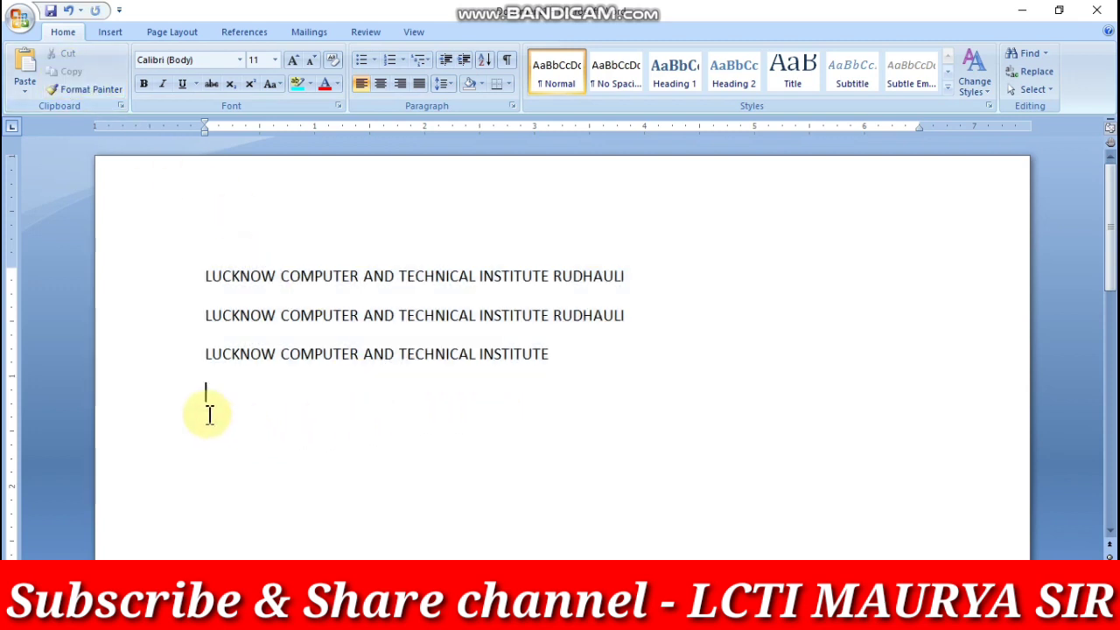
left_click(27, 74)
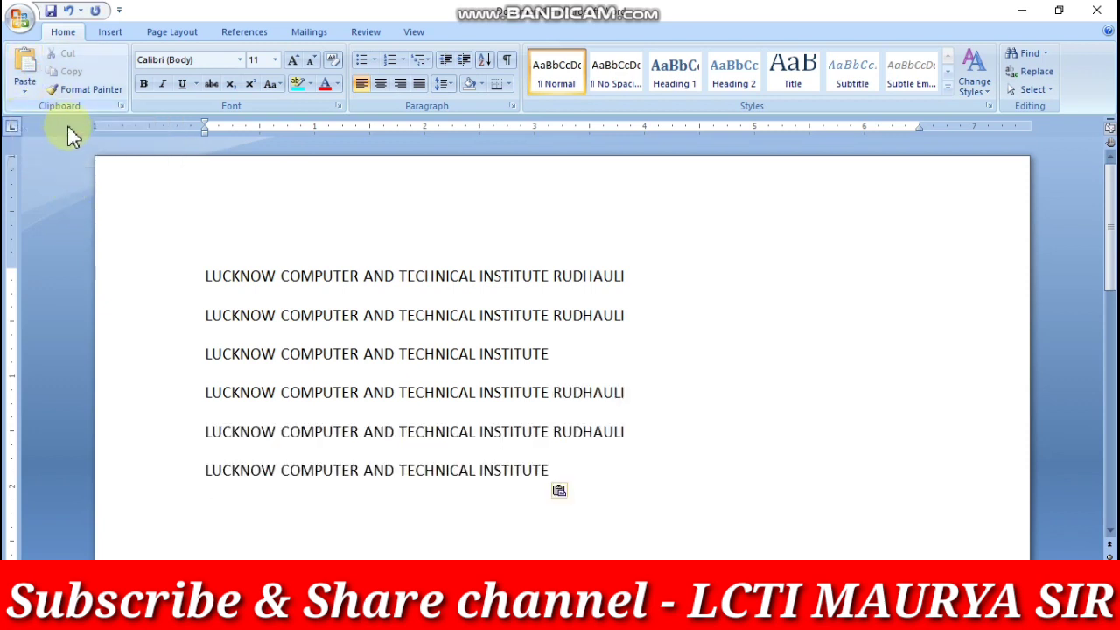
left_click(26, 77)
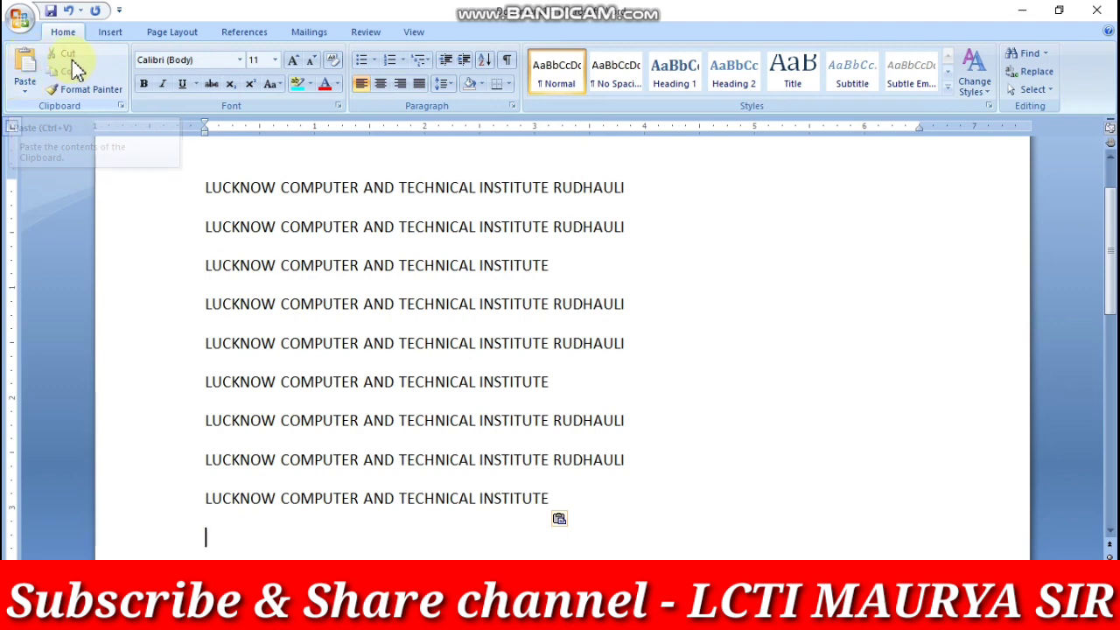
scroll(298, 521, "down", 1)
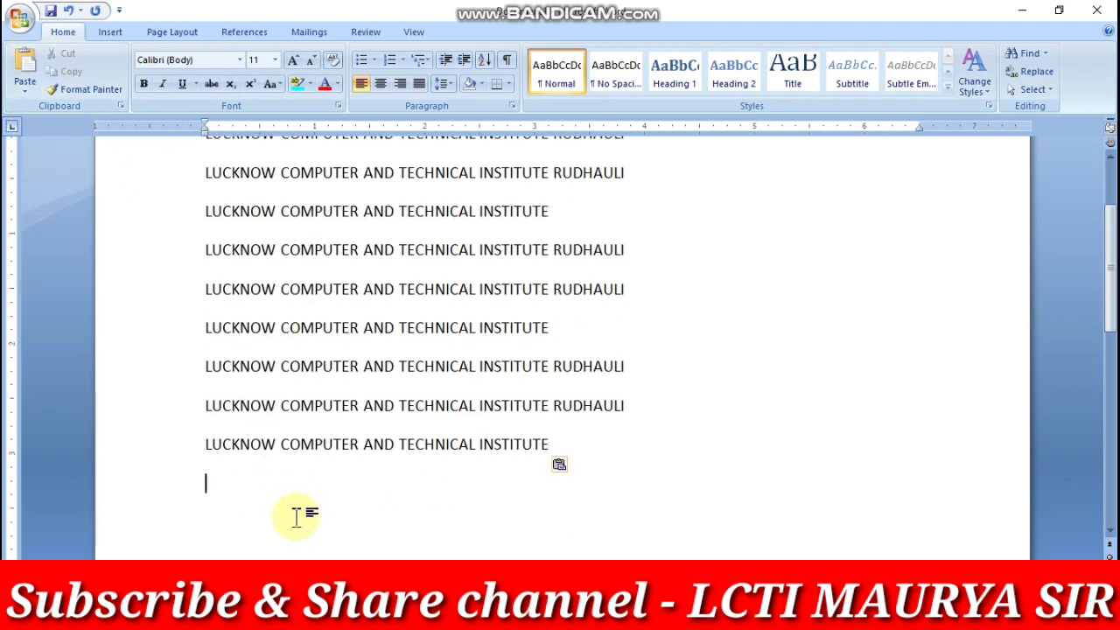
scroll(284, 513, "down", 3)
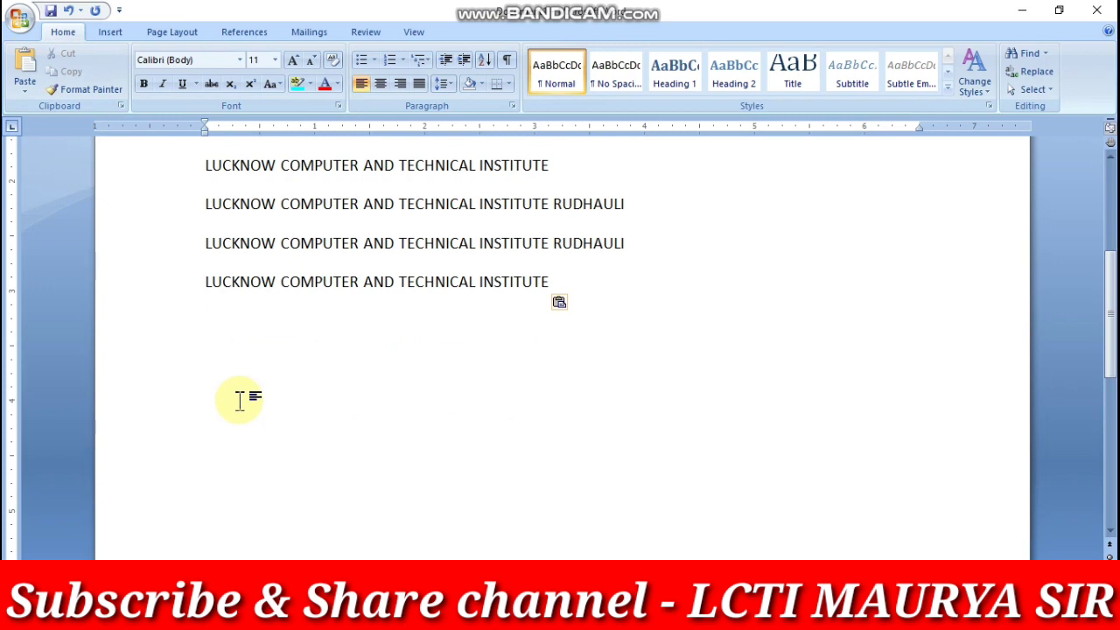
Add the notes 'CTRL+X CUT', 'COPY CTRL+C' and 'PASTE CTRL+v' on separate lines below the list
type("CTR")
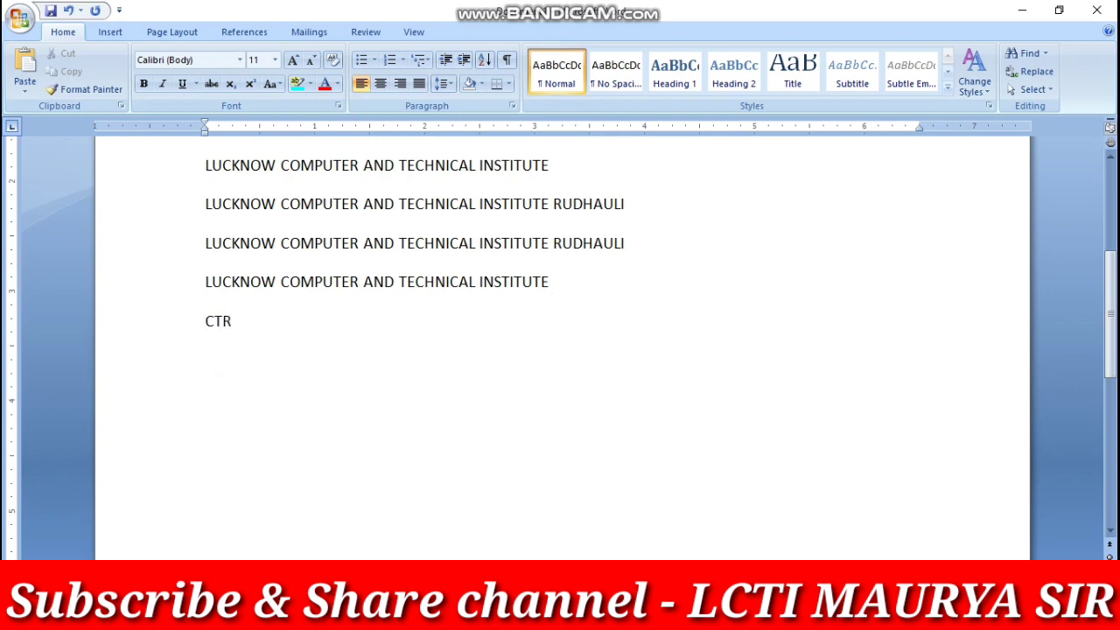
type("L+")
type("X C")
type("UT")
key("Return")
type("OPY")
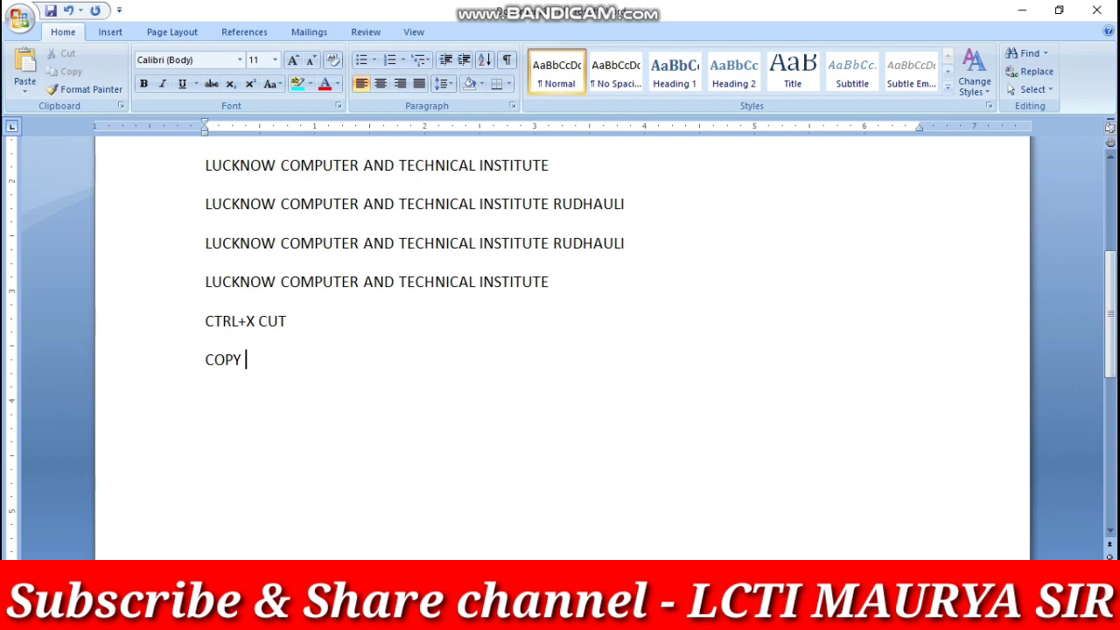
type("c")
type("RL")
type("+")
type("p")
key("BackSpace")
type("PASTE C")
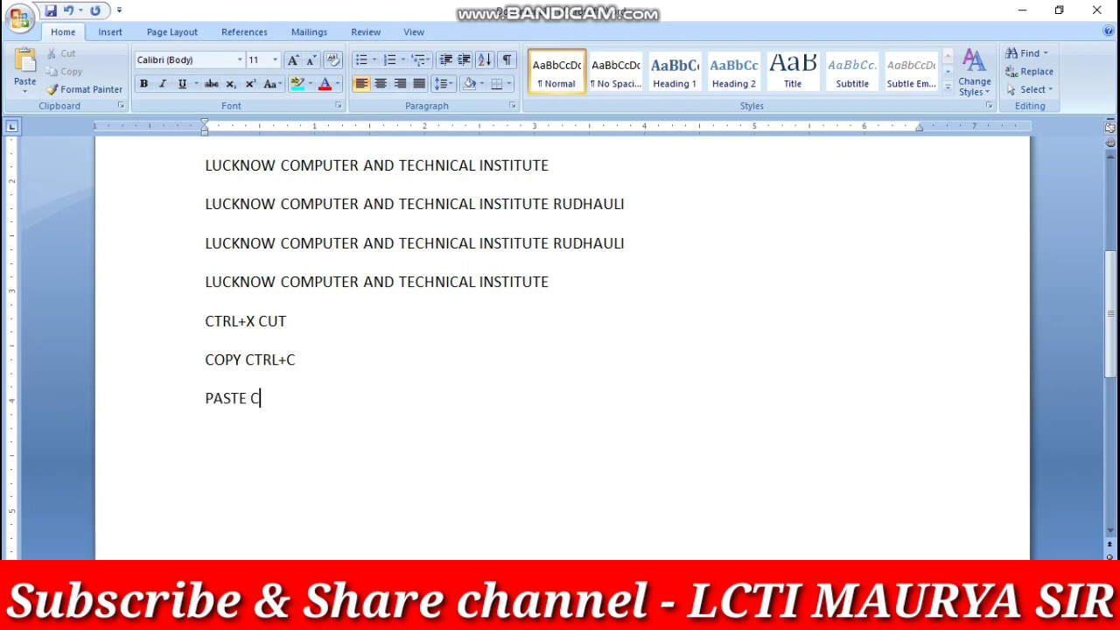
type("TRL")
type("+v")
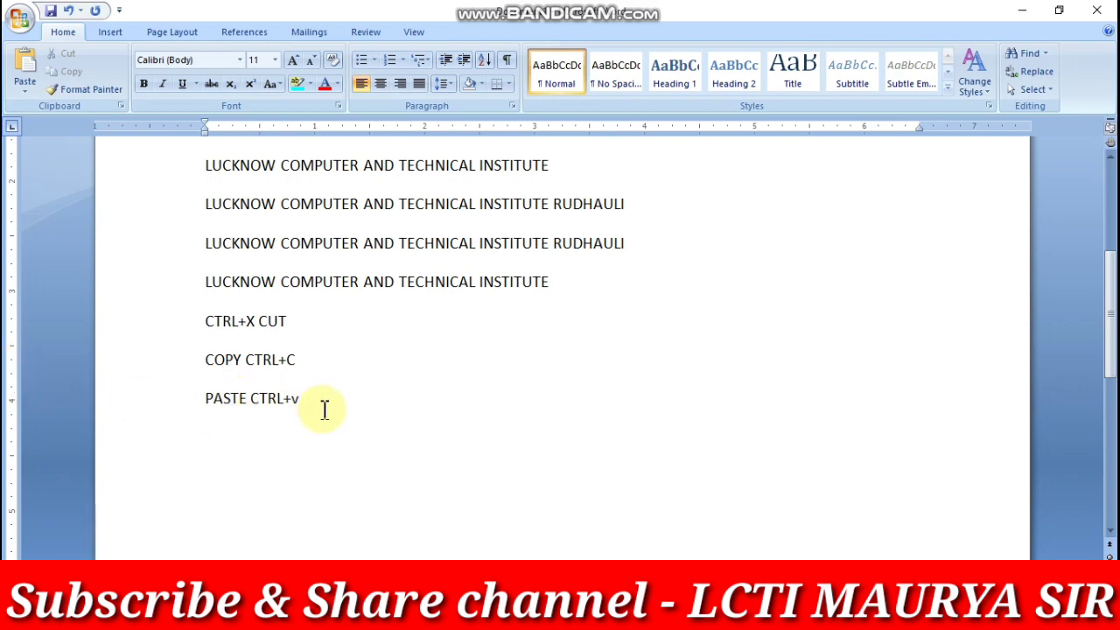
scroll(324, 410, "up", 10)
scroll(324, 410, "up", 1)
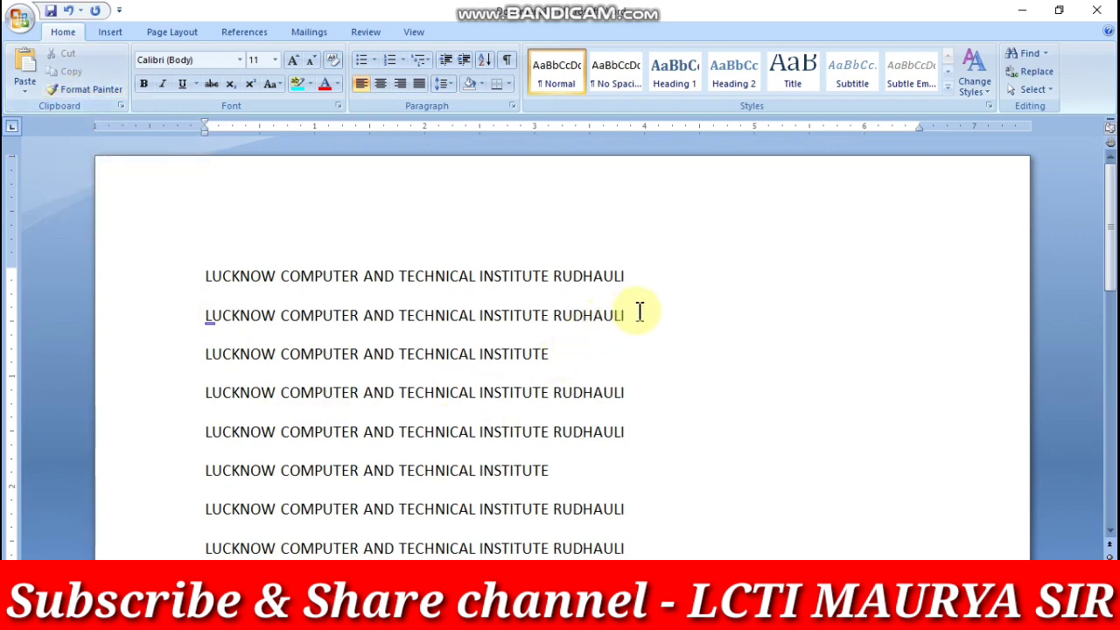
Make the first two institute name lines red and bold
mouse_move(640, 312)
left_mouse_down()
mouse_move(465, 270)
mouse_move(200, 270)
left_mouse_up()
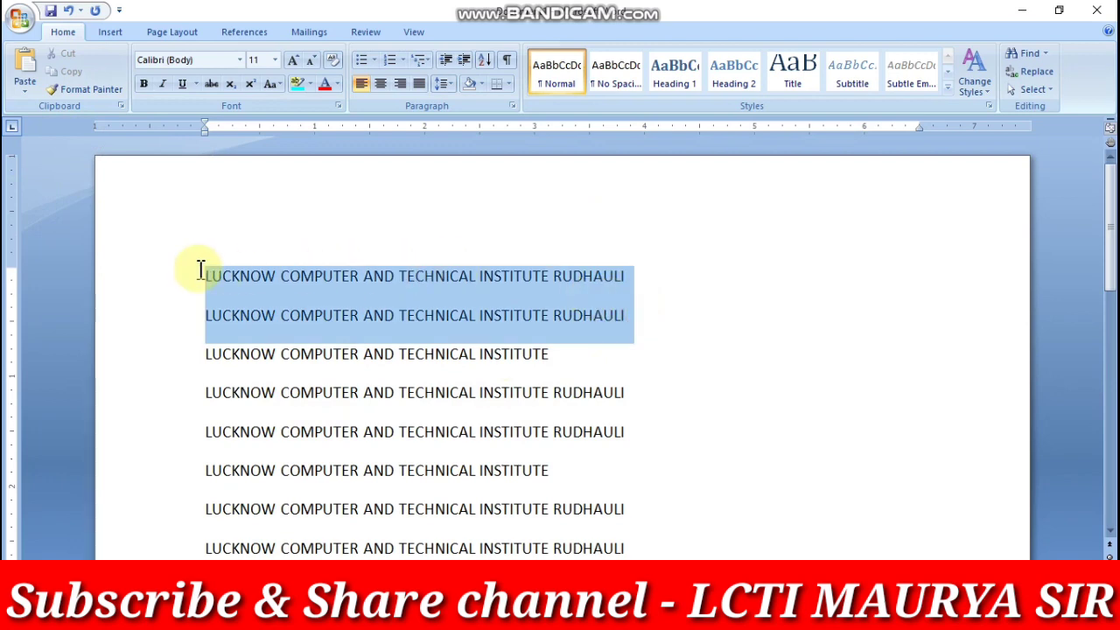
left_click(336, 85)
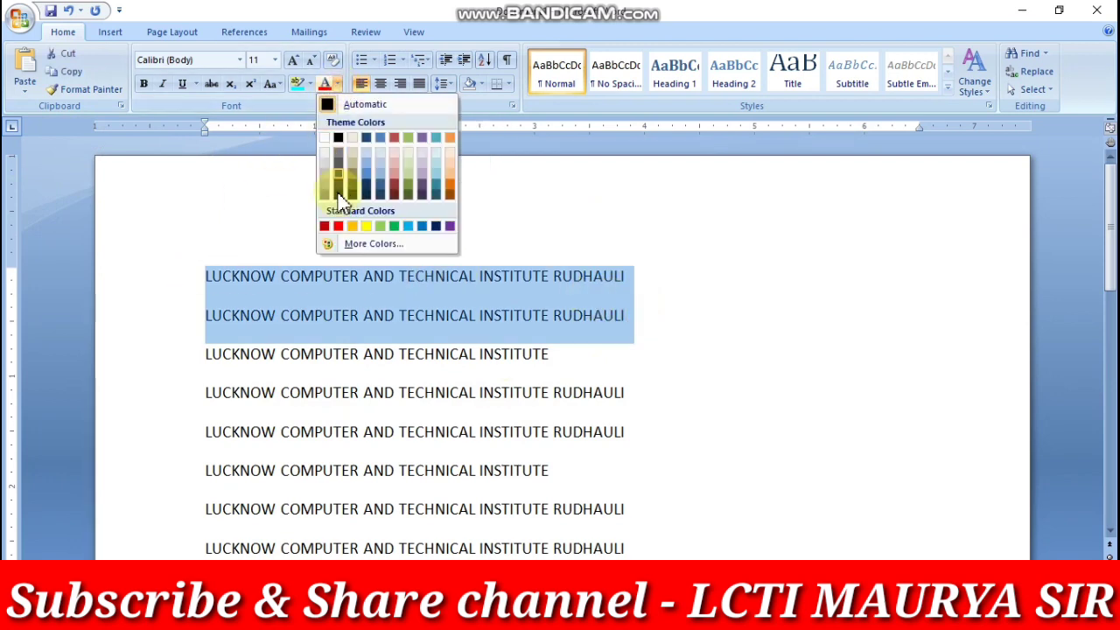
left_click(338, 226)
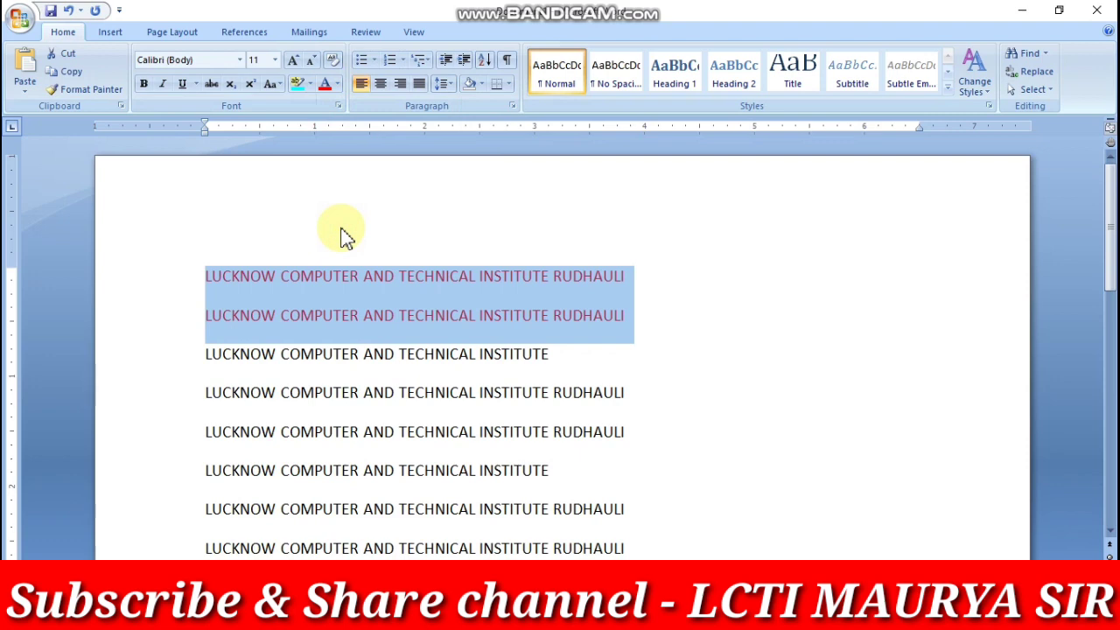
left_click(146, 85)
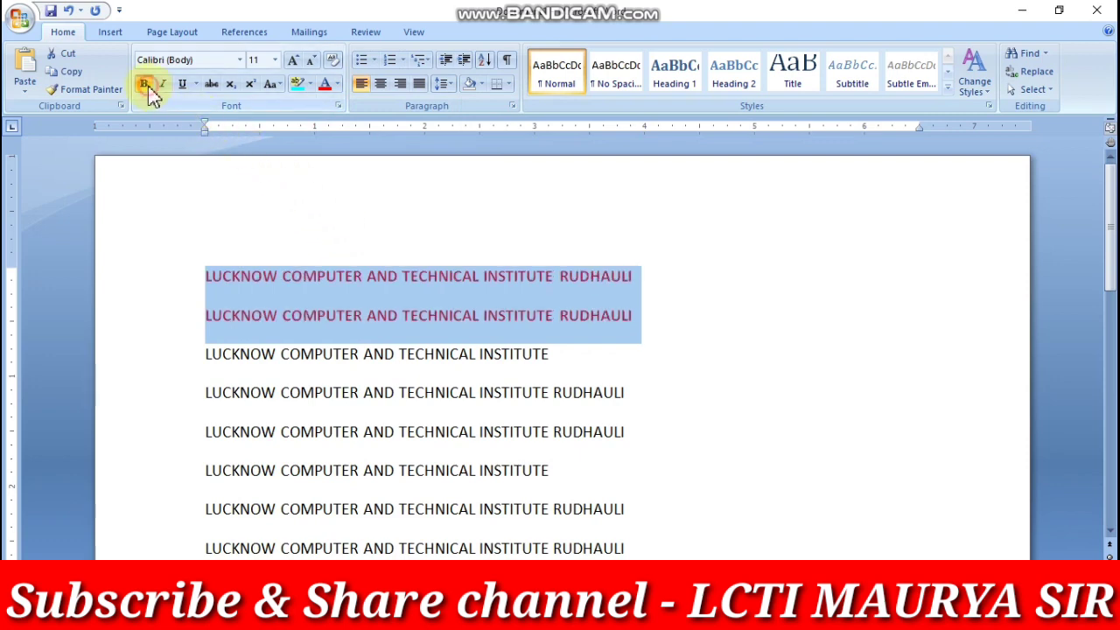
left_click(623, 317)
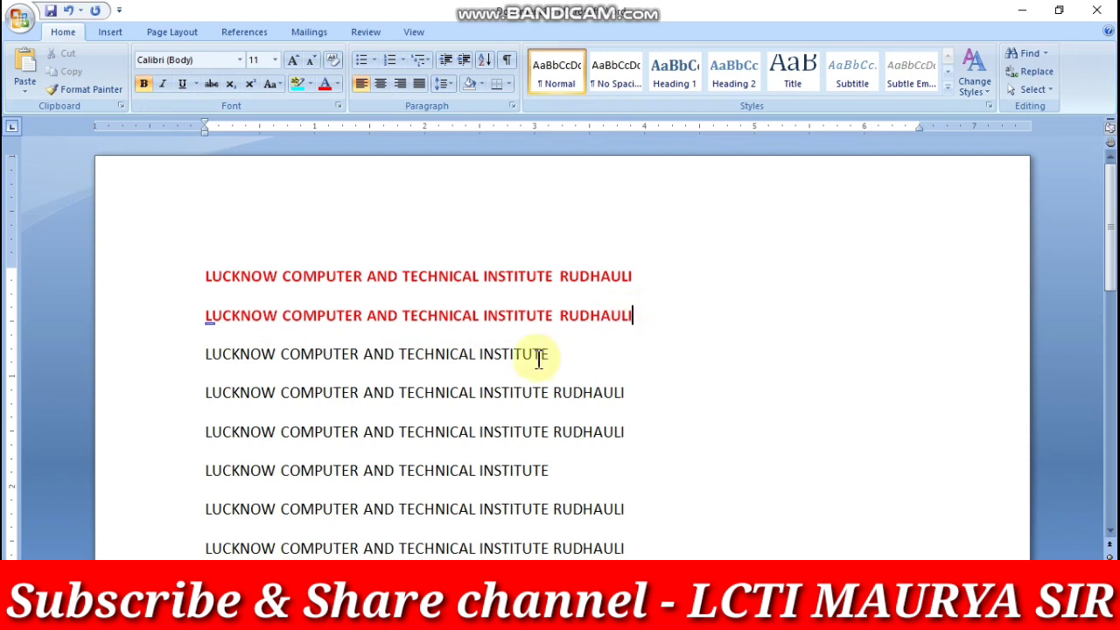
Try selecting lines 3 to 5, then select the first red line
left_click_drag(552, 353, 214, 354)
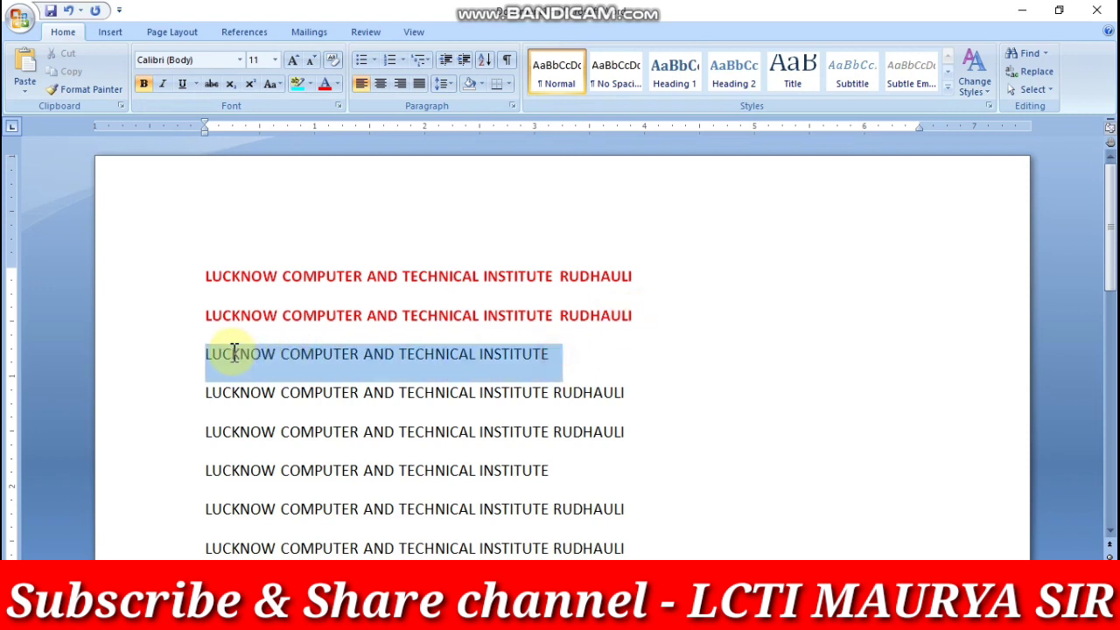
left_click_drag(637, 431, 228, 419)
left_click(640, 421)
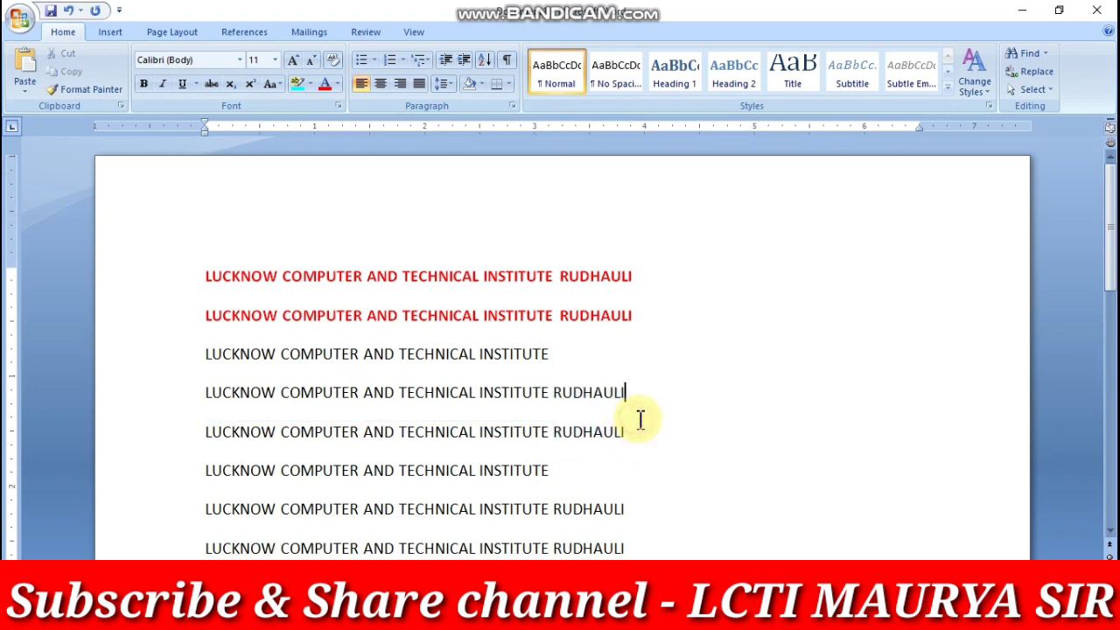
left_click_drag(640, 276, 210, 277)
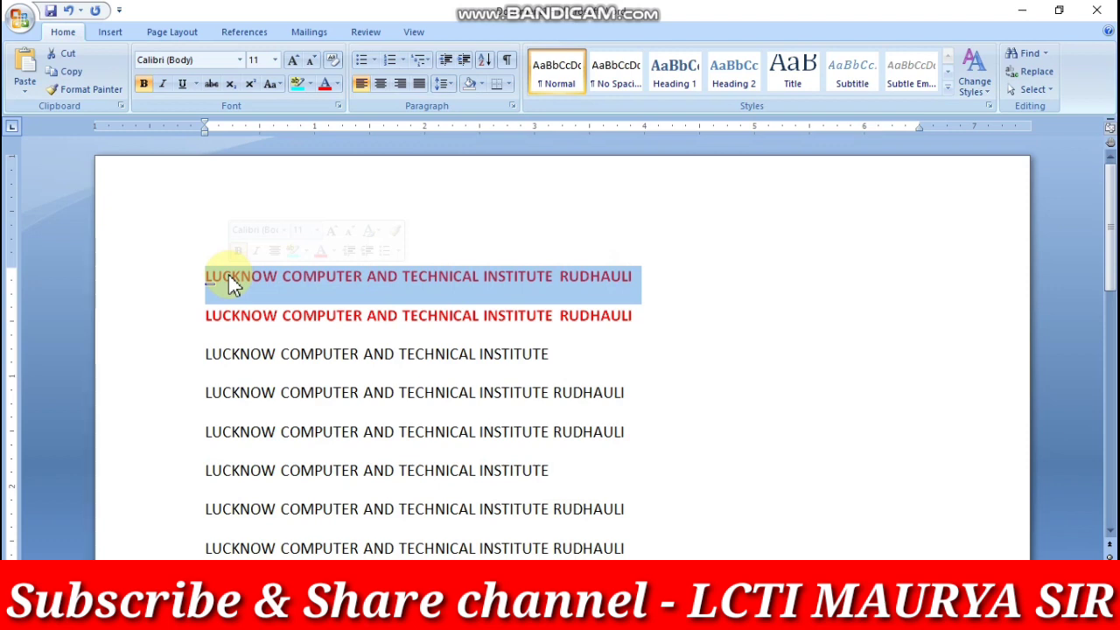
Copy line 1's bold red formatting onto the fourth line with Format Painter
left_click(70, 90)
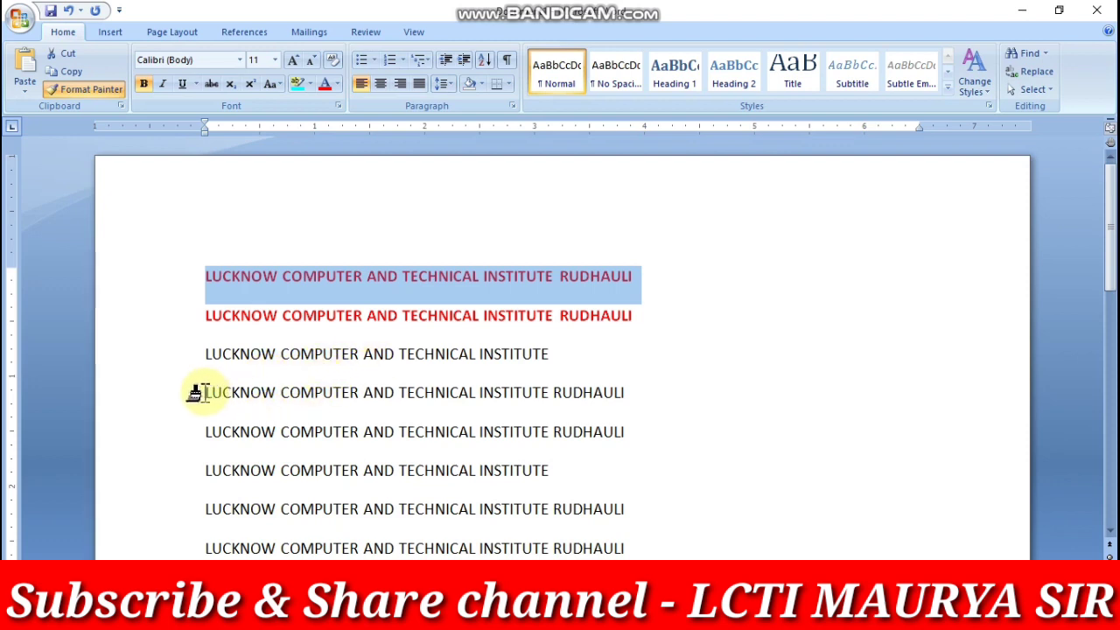
left_click_drag(199, 392, 584, 400)
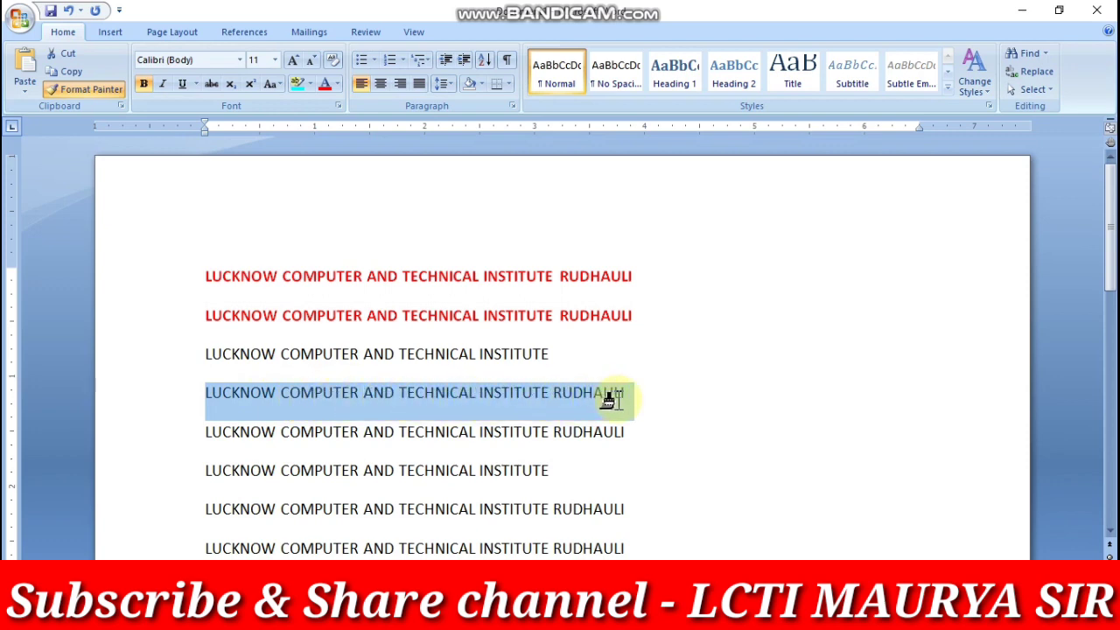
left_click_drag(584, 400, 619, 407)
left_click(647, 416)
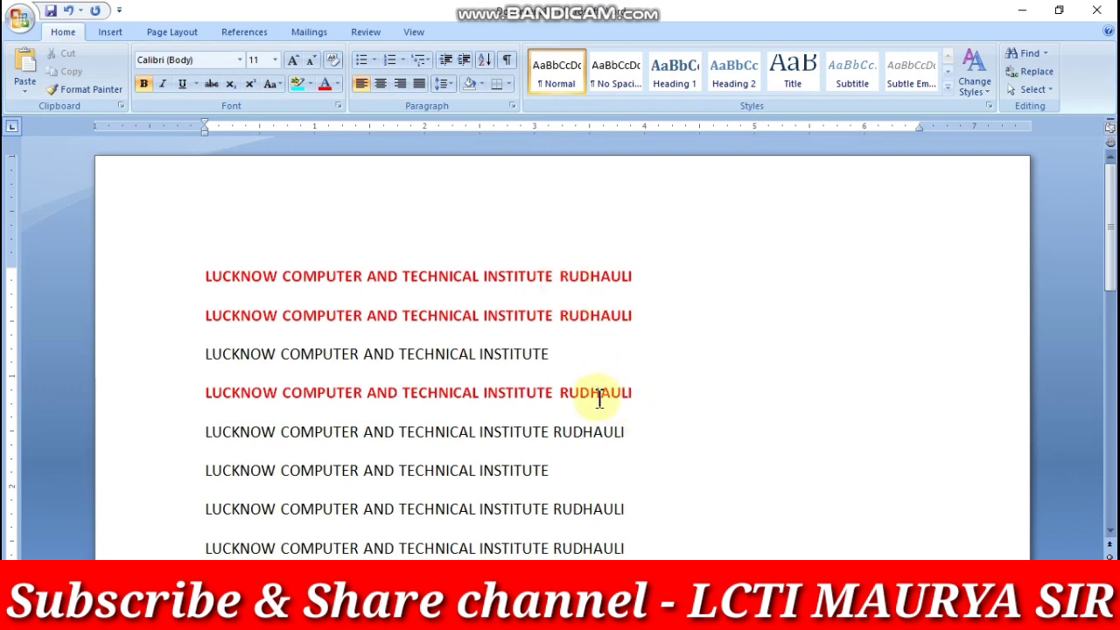
left_click_drag(637, 313, 213, 308)
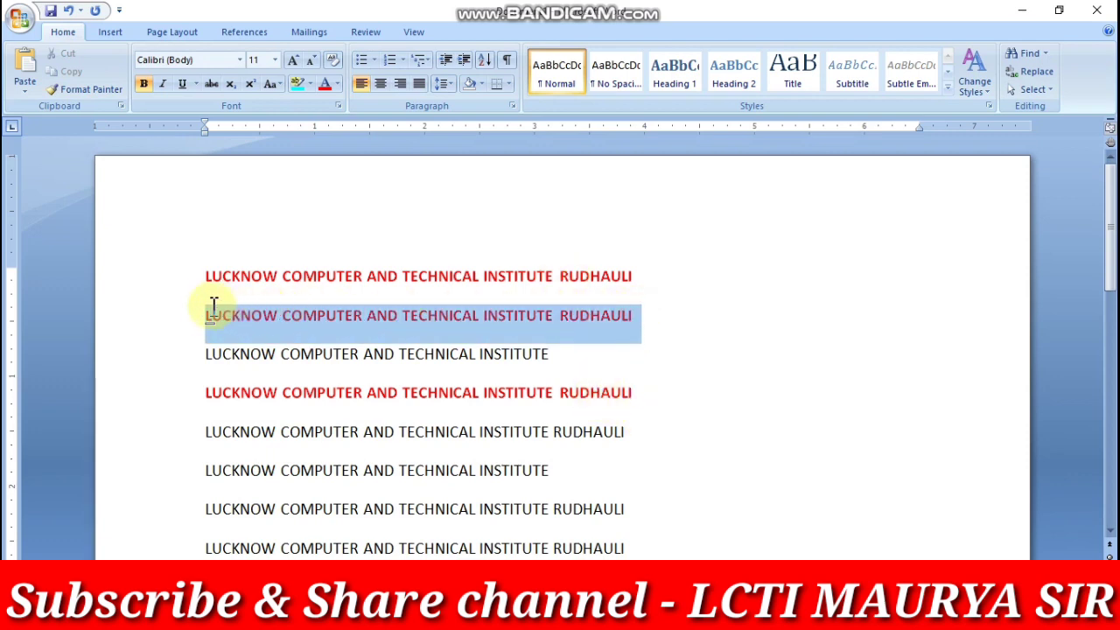
left_click(337, 84)
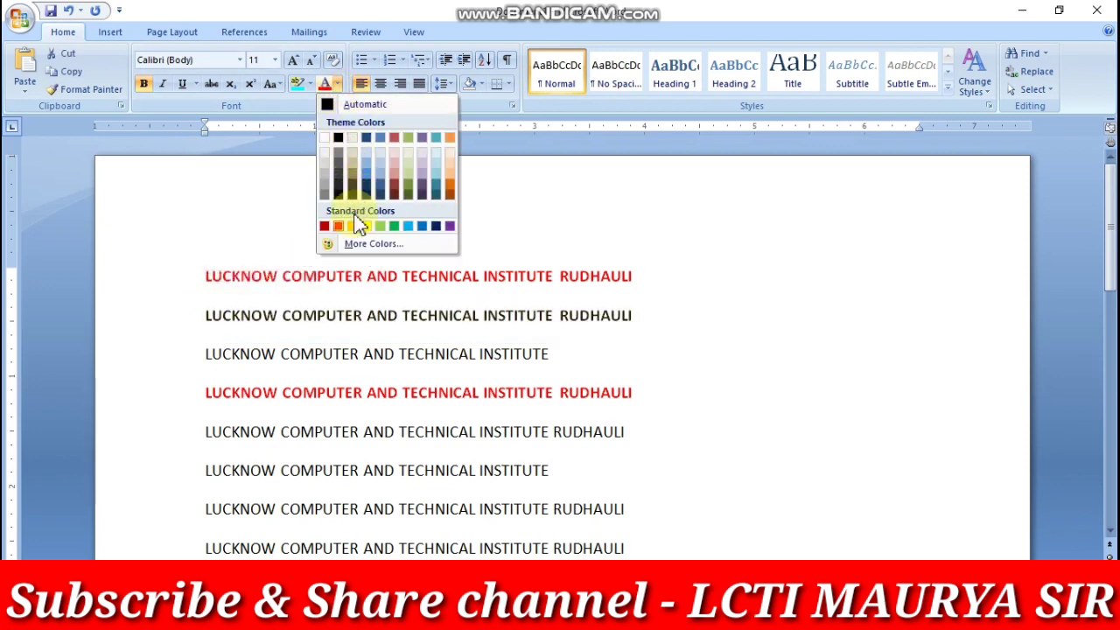
Turn the second line Dark Blue and paint its bold dark blue formatting onto line 6
left_click(437, 226)
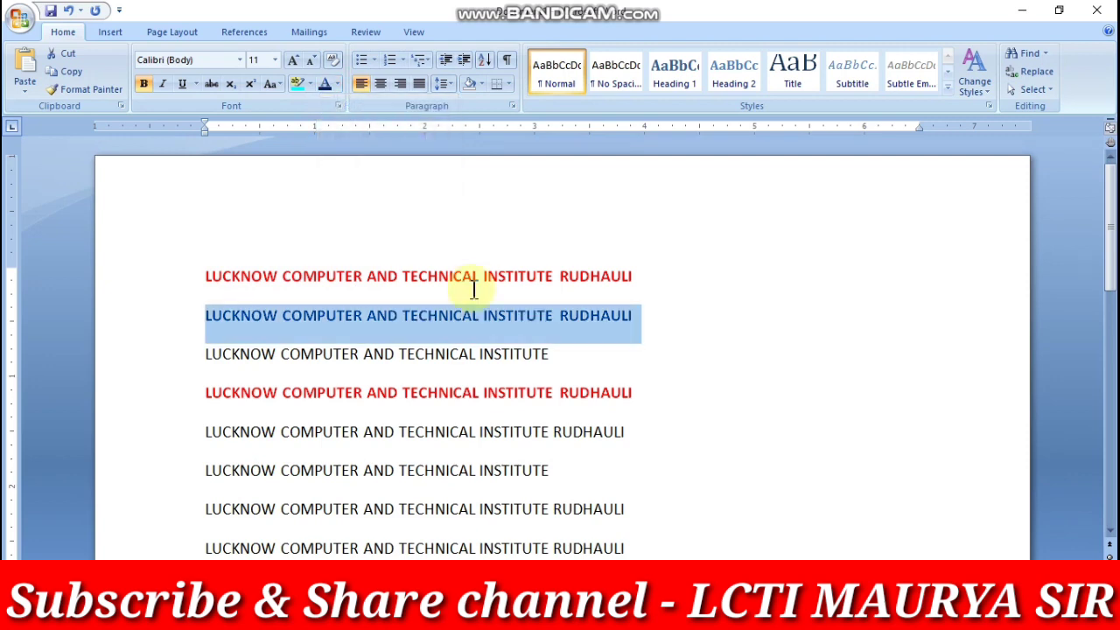
left_click(635, 314)
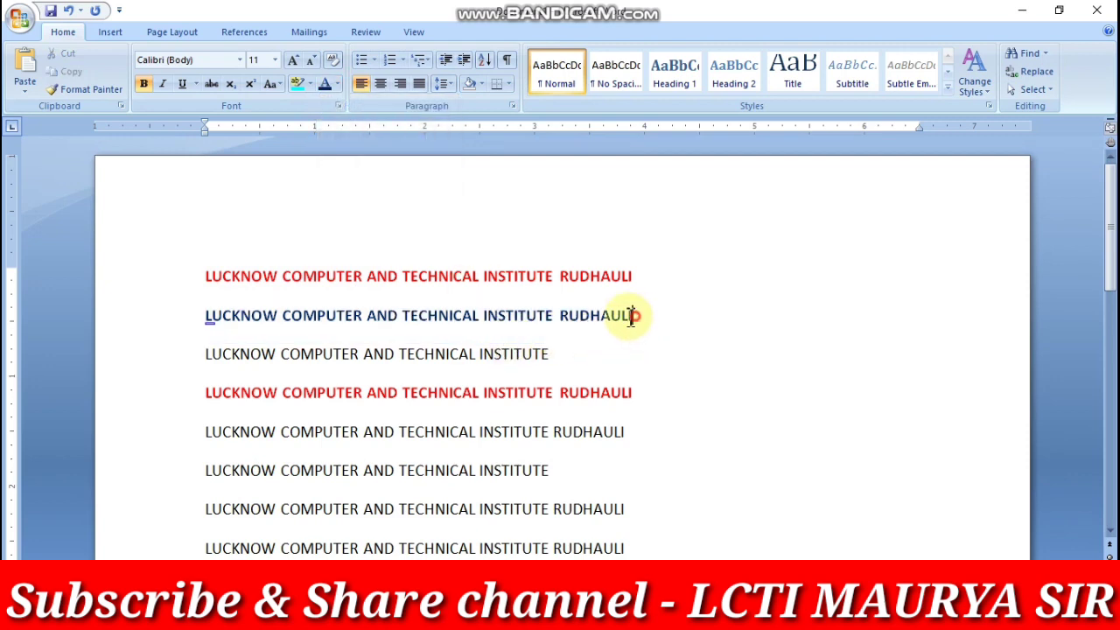
left_click_drag(631, 315, 210, 317)
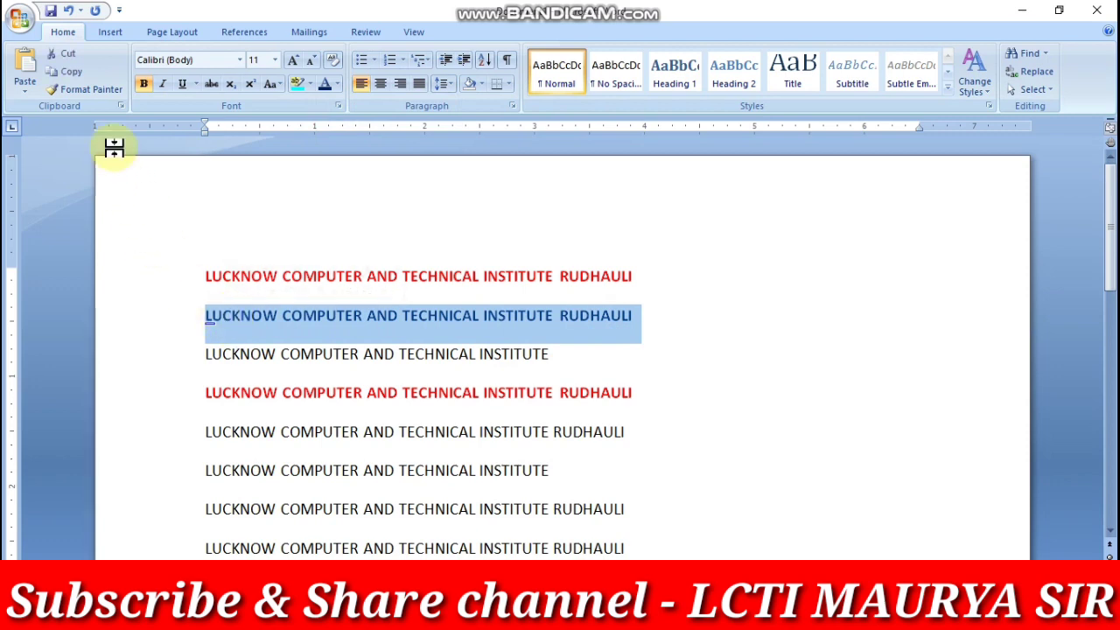
left_click(87, 90)
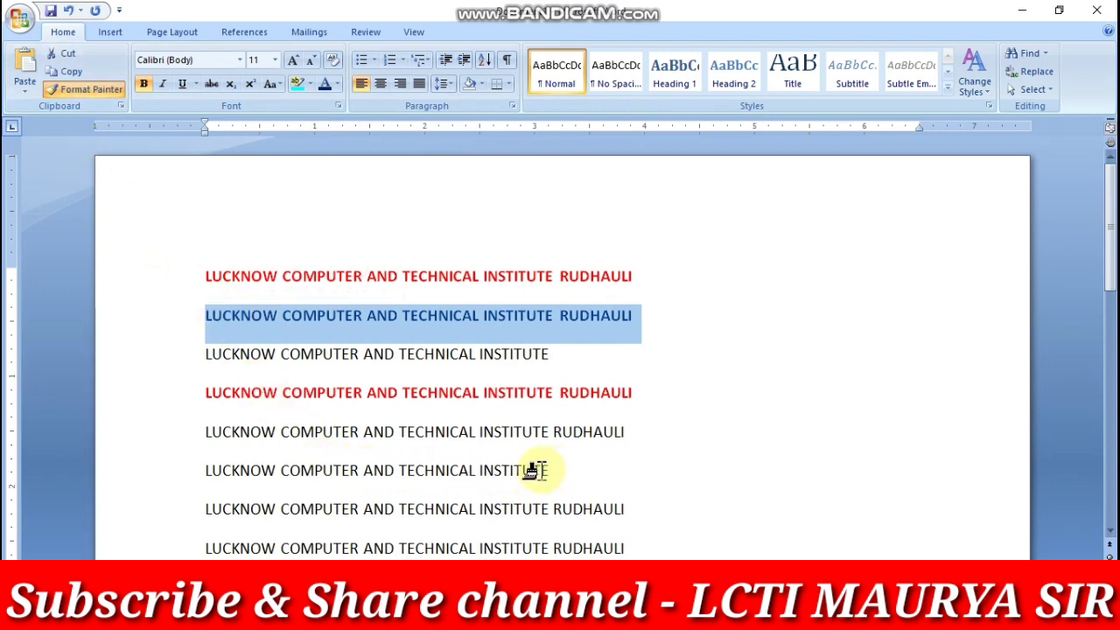
left_click_drag(548, 471, 228, 470)
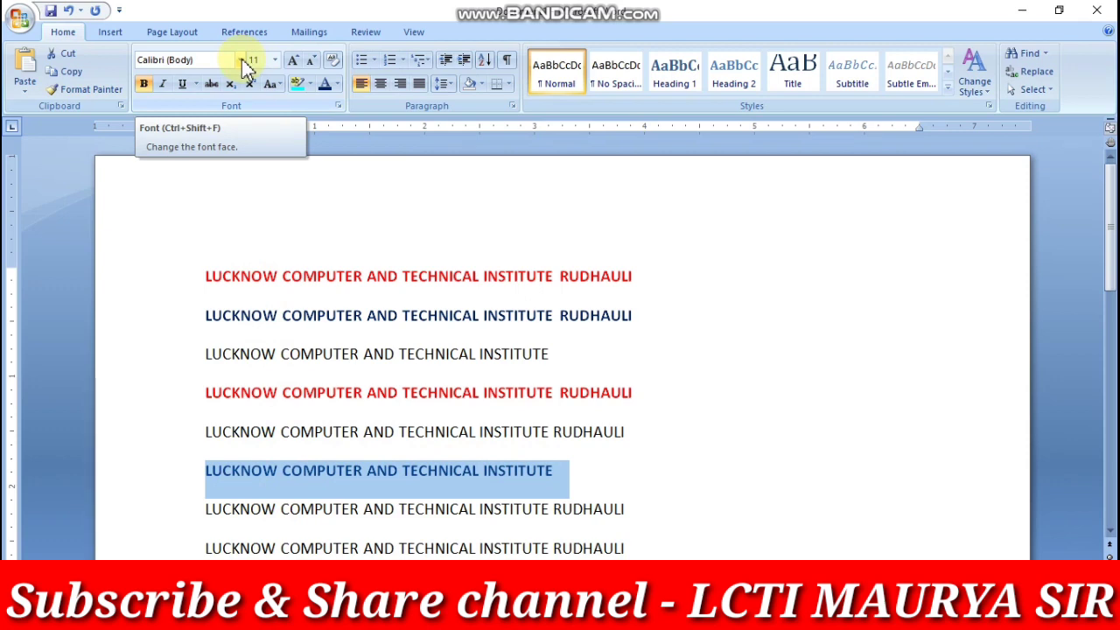
Switch line 6 to the BHARTIYA HINDI_110 font and type a Hindi word
left_click(240, 59)
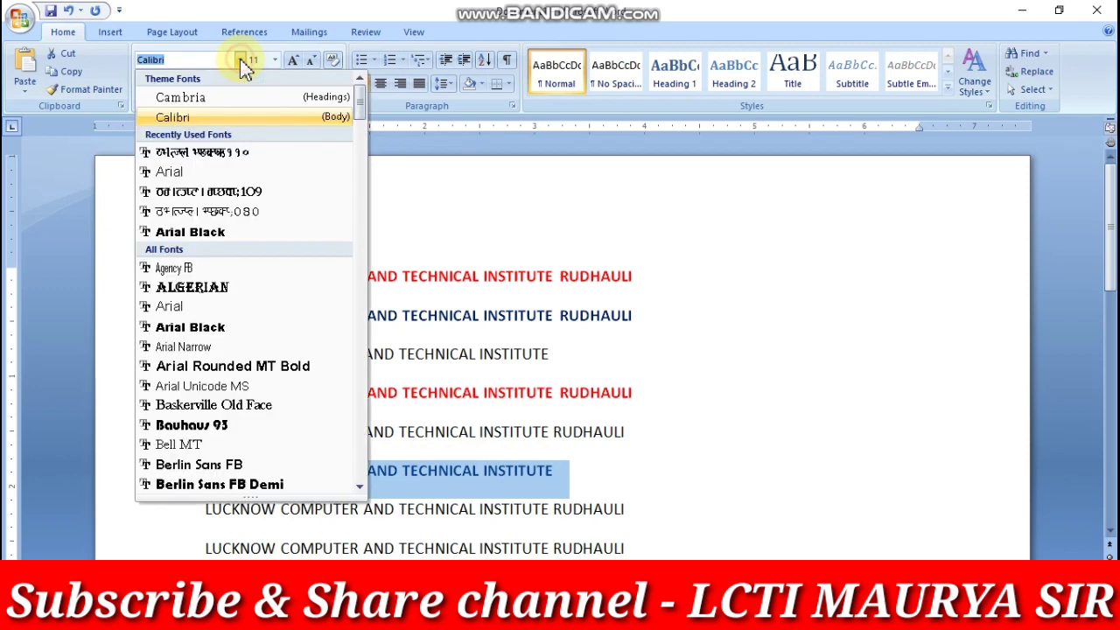
left_click(250, 152)
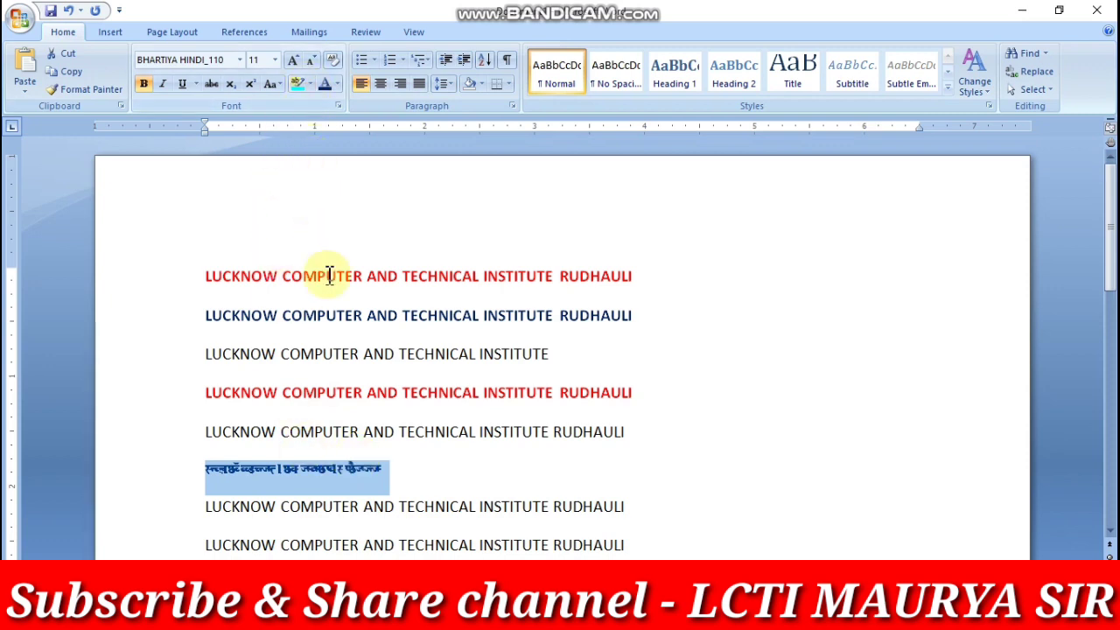
mouse_move(342, 315)
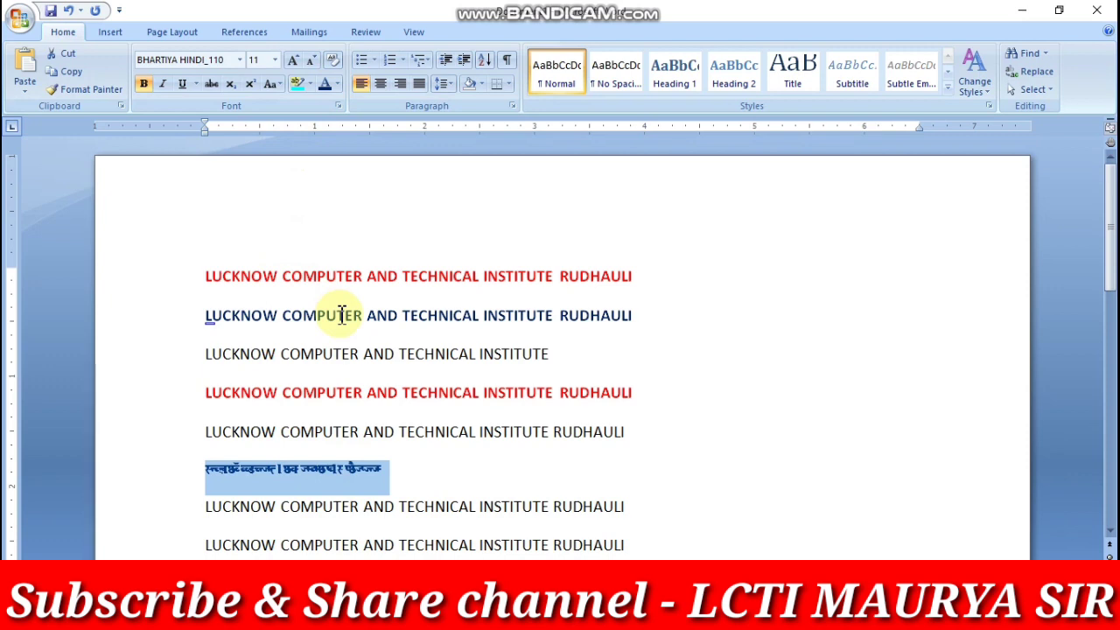
type("d")
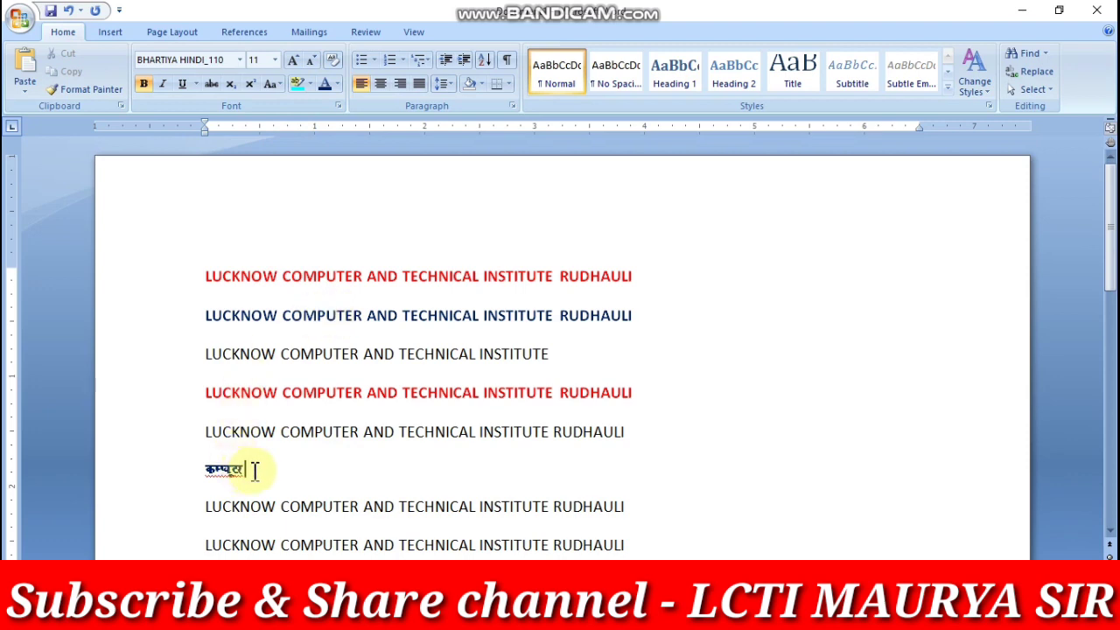
Change the font to Arial Black and type 'computer' after the Hindi word
left_click(239, 60)
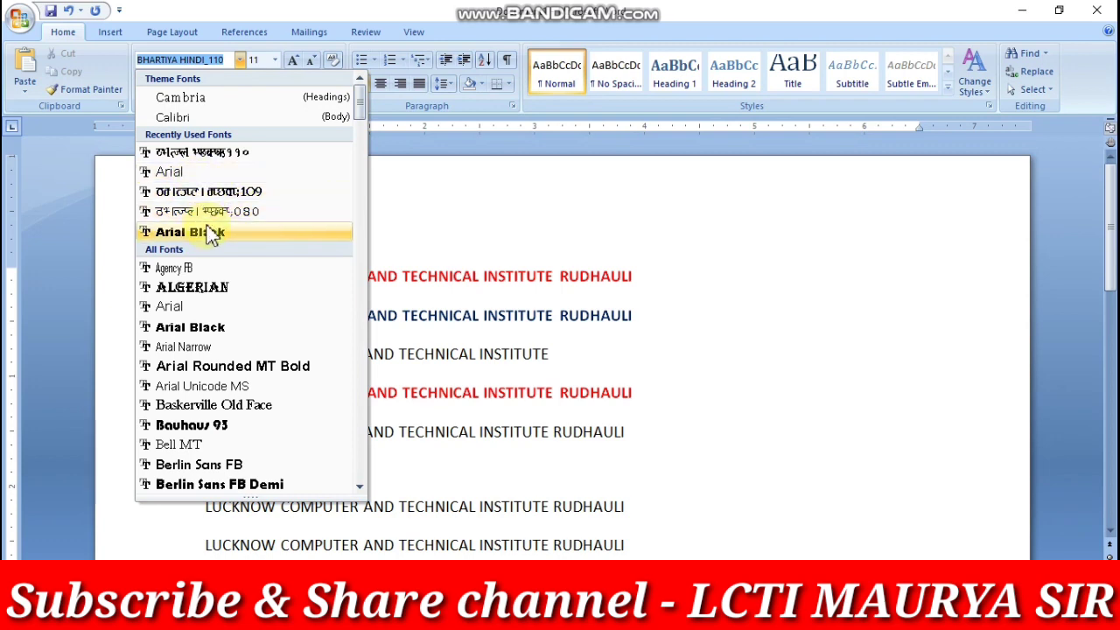
left_click(223, 326)
type("कम्प्यूटर")
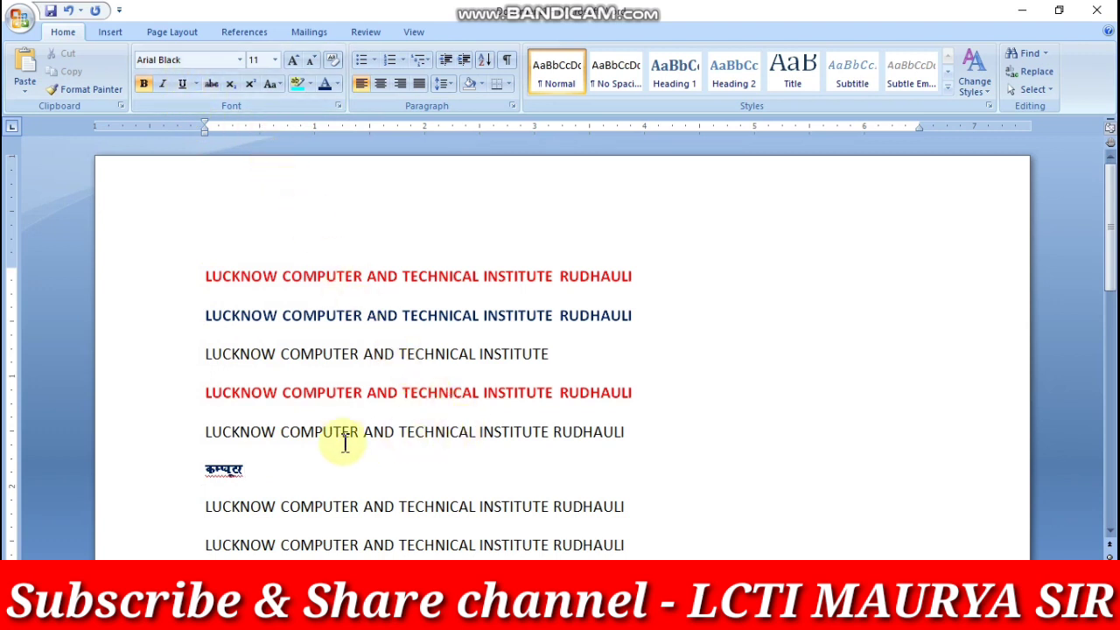
type("compu")
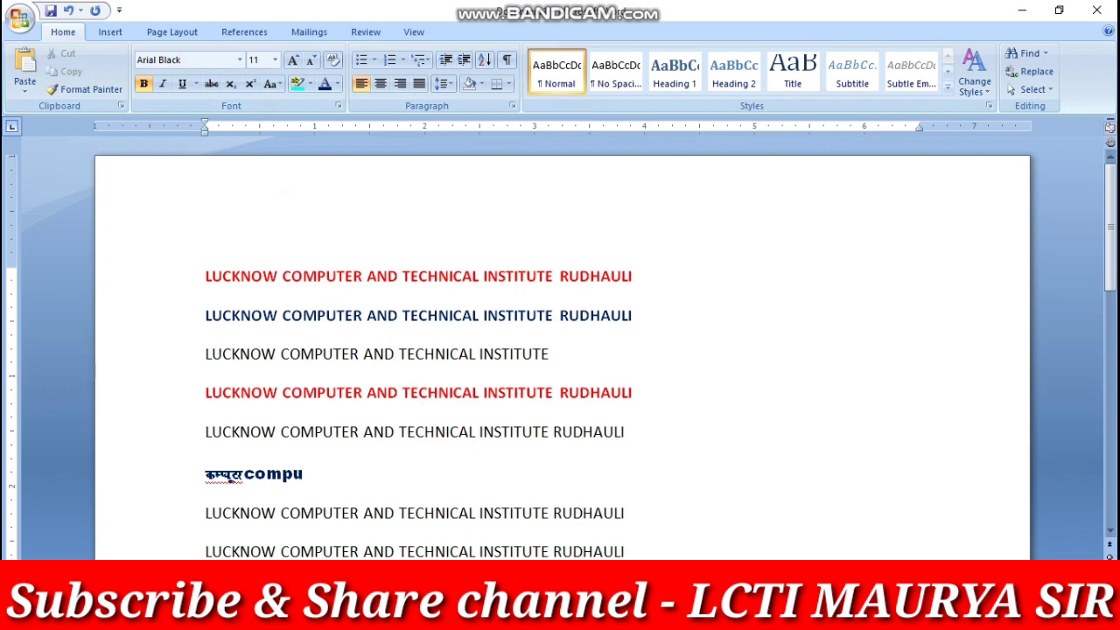
type("ter")
left_click(242, 61)
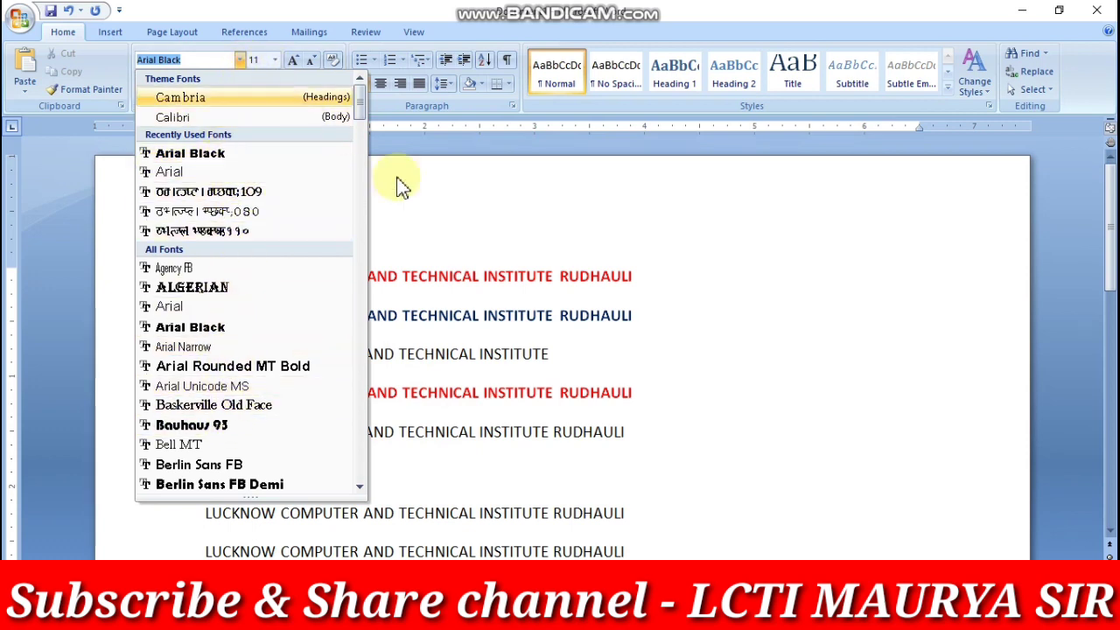
left_click(517, 233)
type("कम्प्यूटर computer")
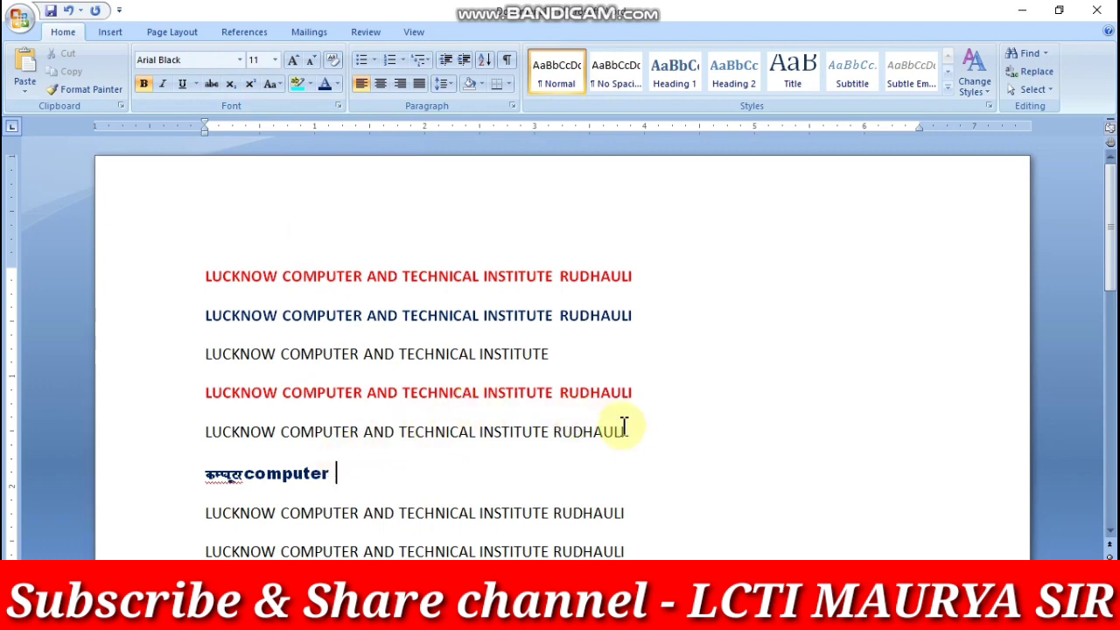
Select all the text and settle its font size at 14 pt after trying 28 and 8 pt
scroll(632, 472, "down", 5)
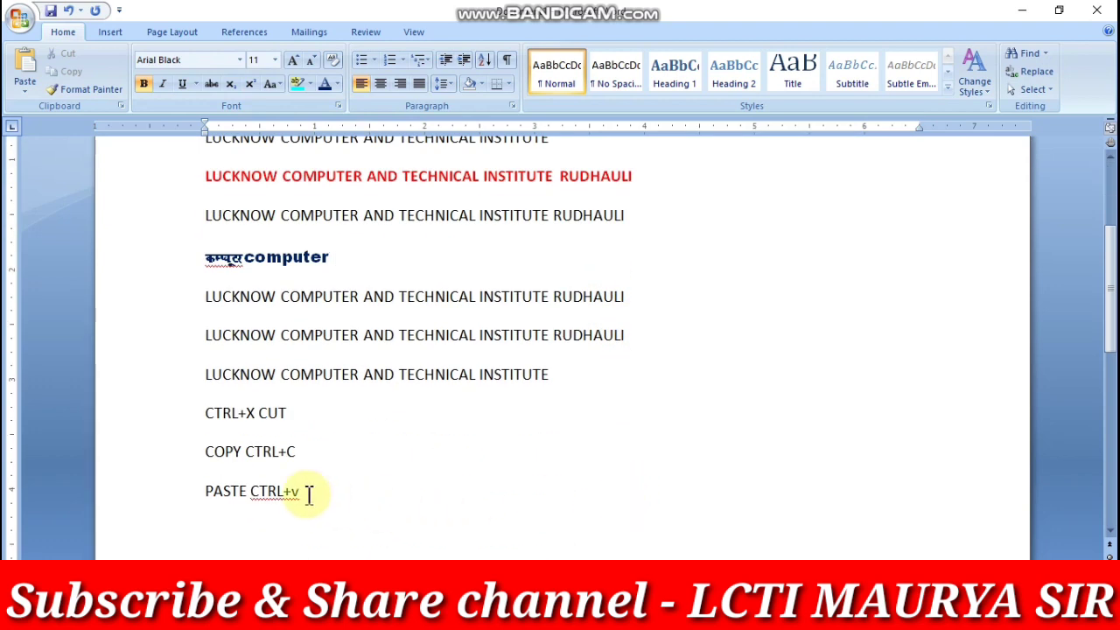
mouse_move(308, 495)
left_mouse_down()
mouse_move(196, 96)
mouse_move(200, 284)
left_mouse_up()
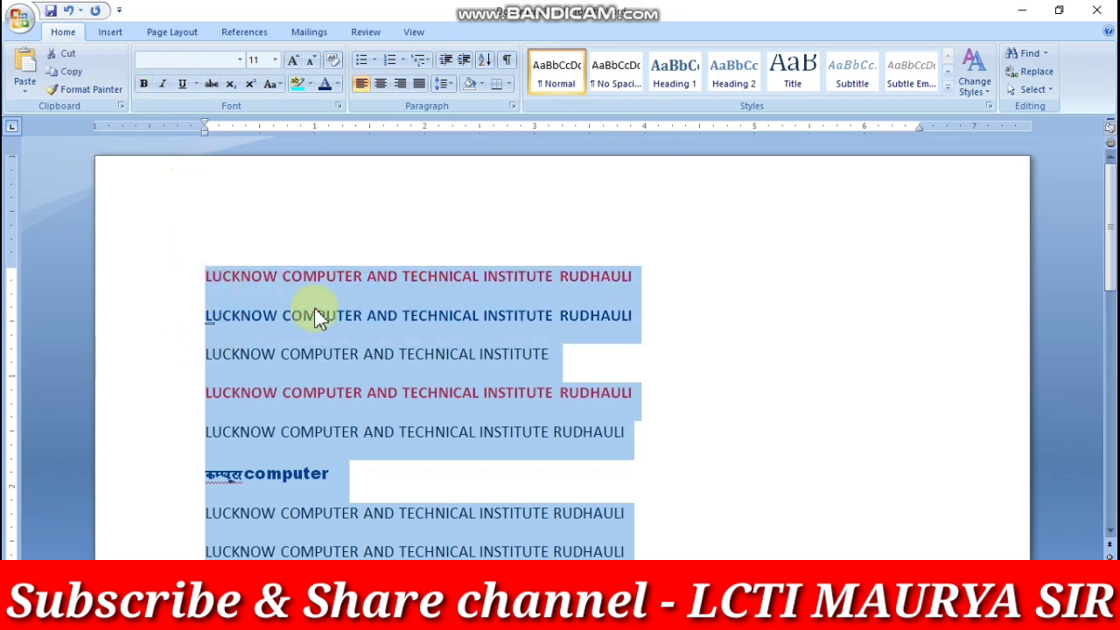
left_click(274, 60)
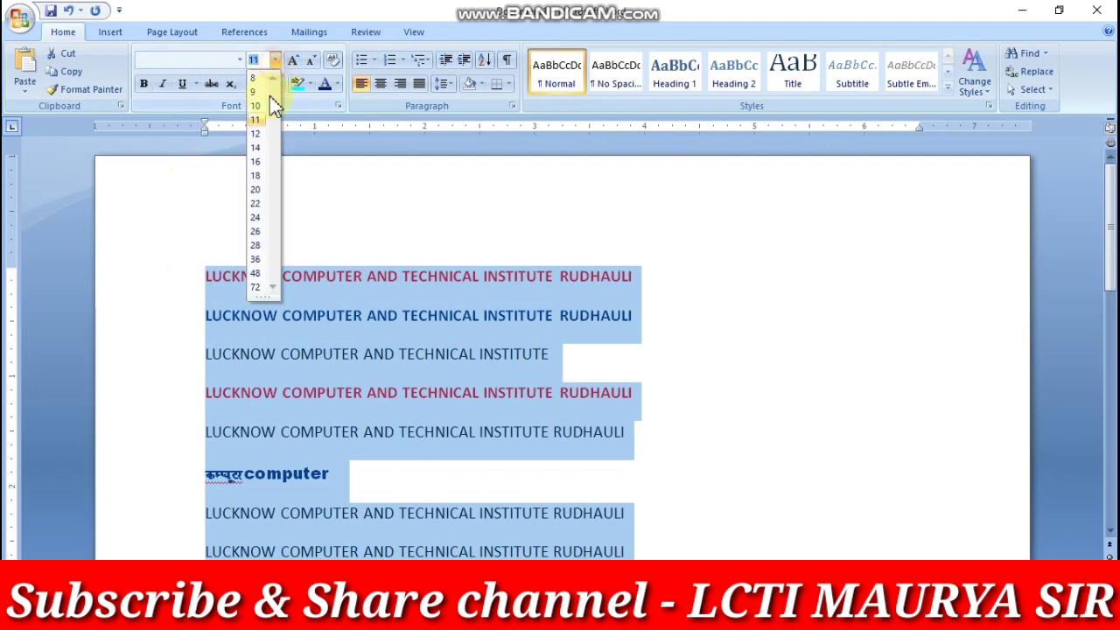
left_click(255, 246)
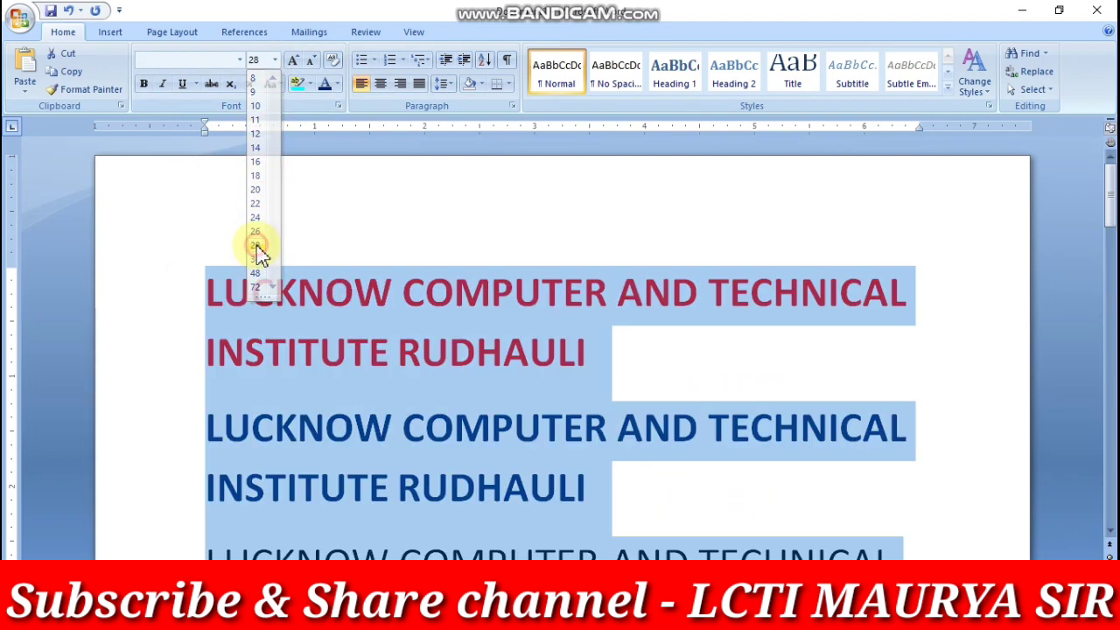
scroll(382, 374, "down", 3)
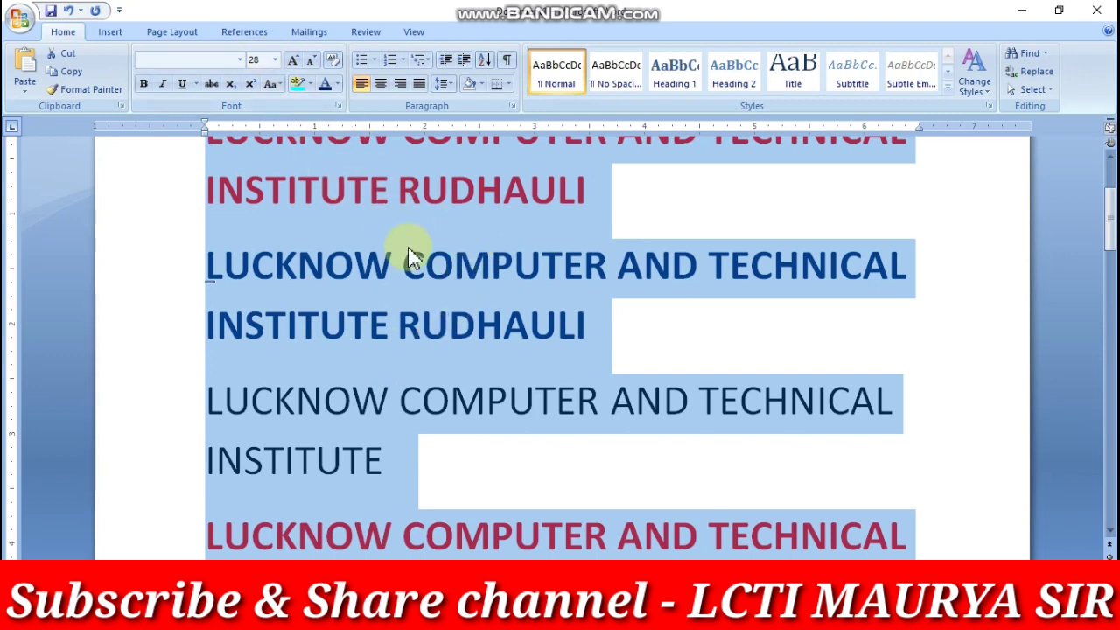
left_click(274, 60)
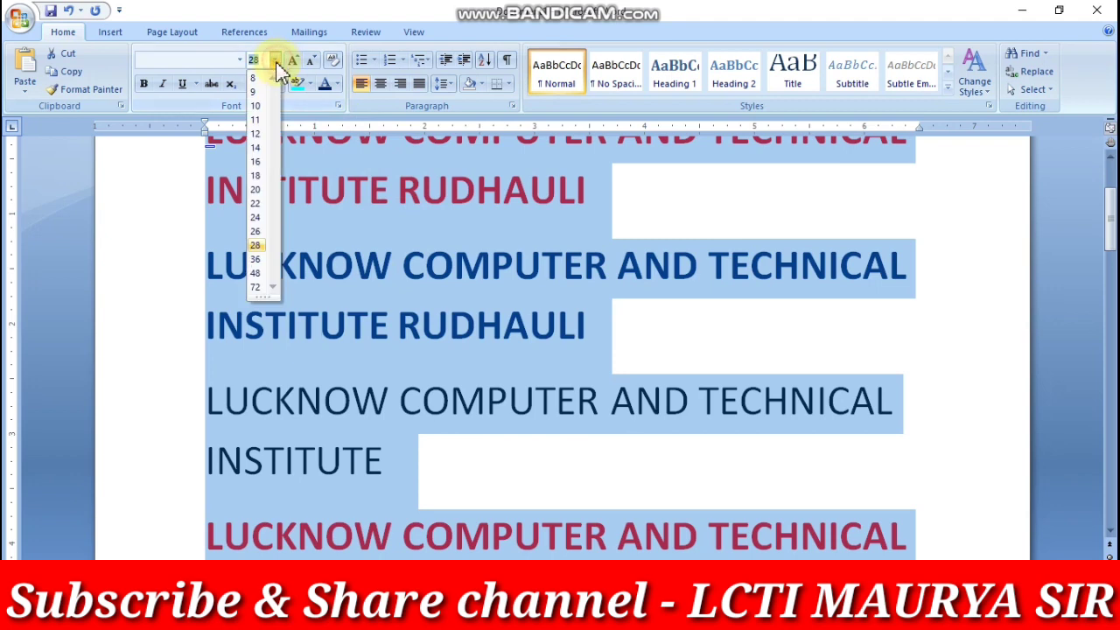
left_click(257, 151)
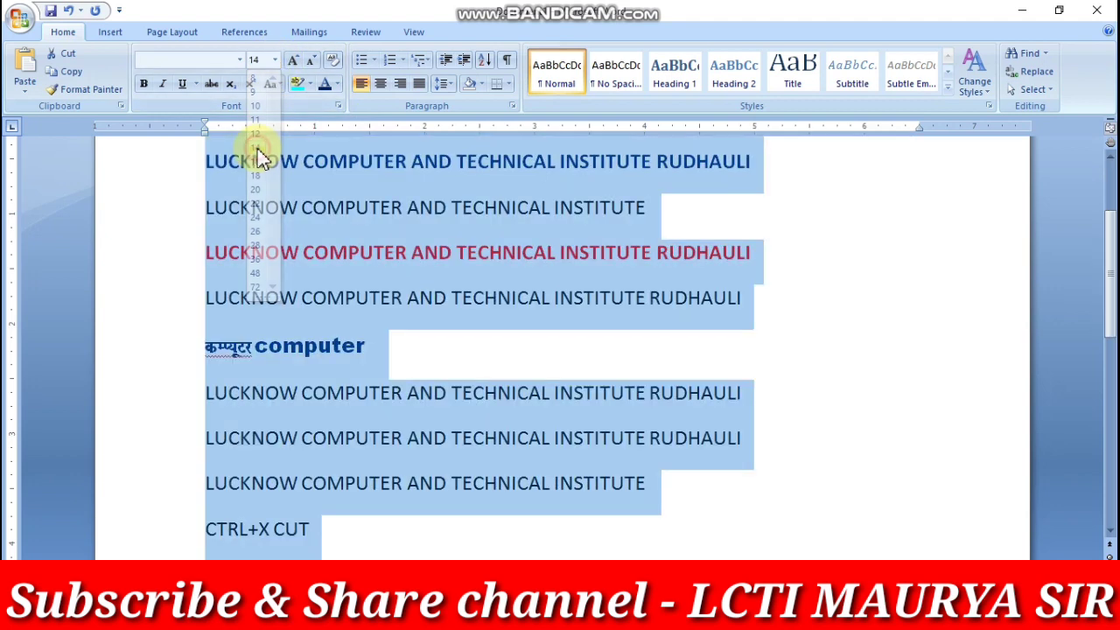
left_click(275, 59)
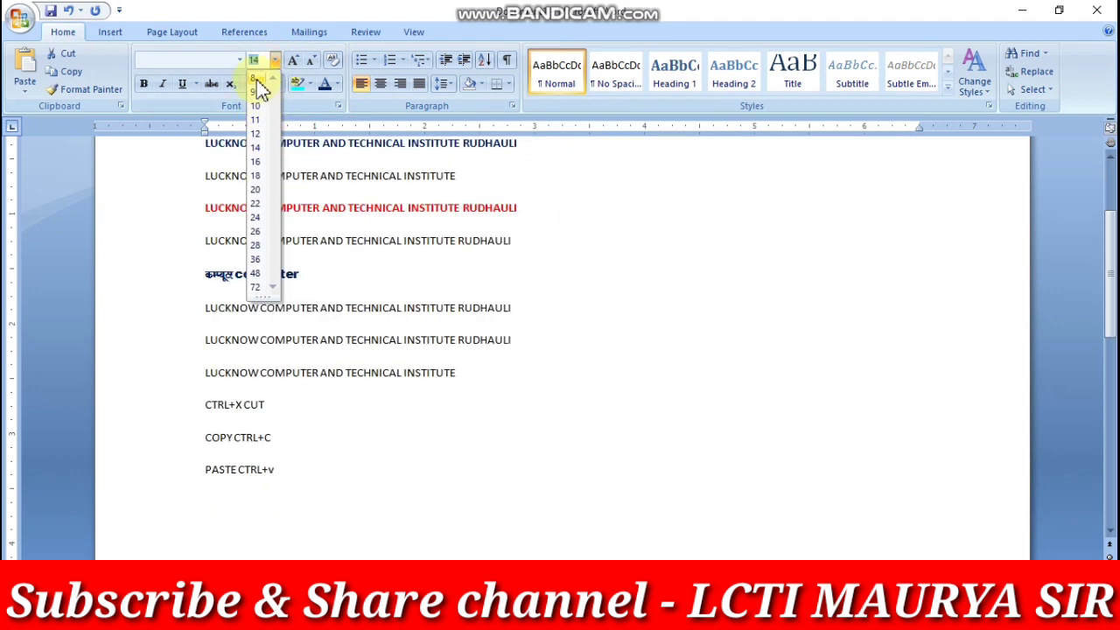
left_click(256, 80)
left_click(275, 59)
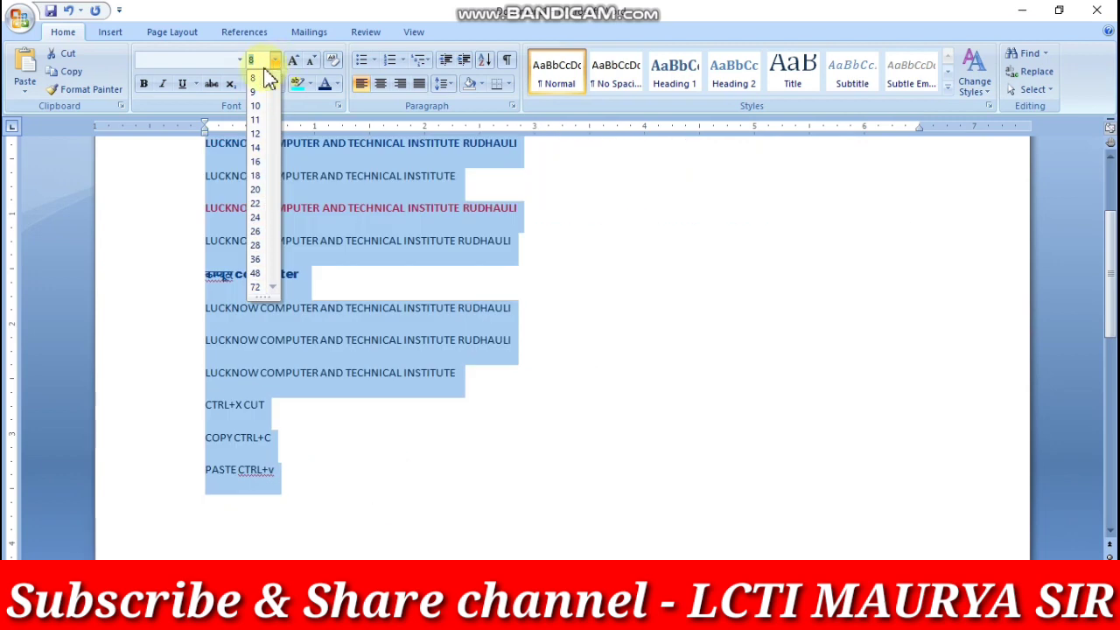
left_click(258, 148)
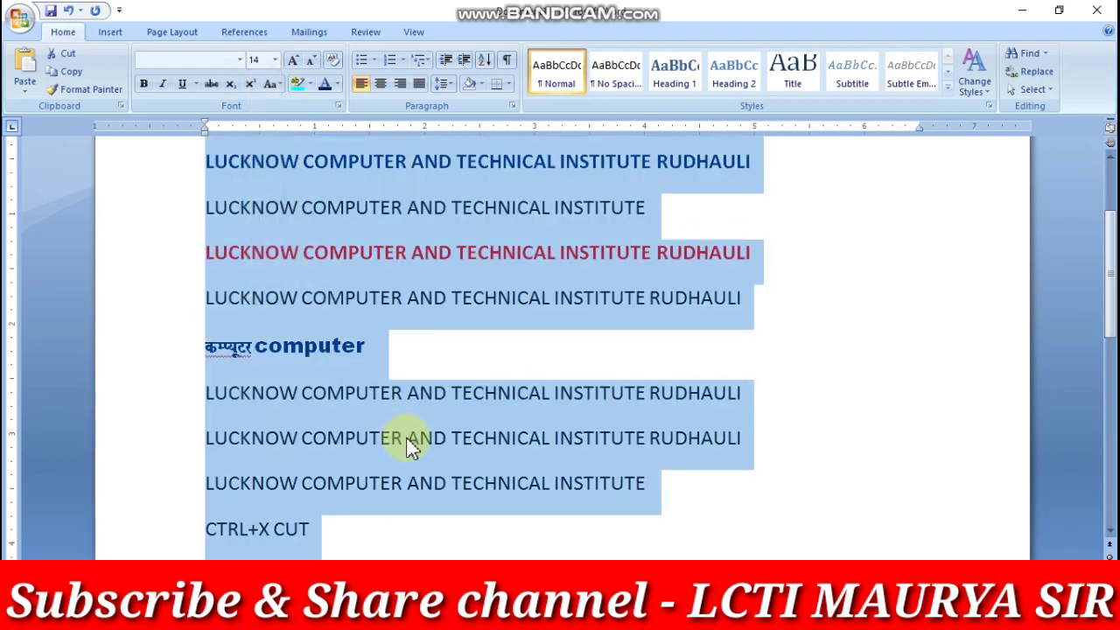
left_click(365, 470)
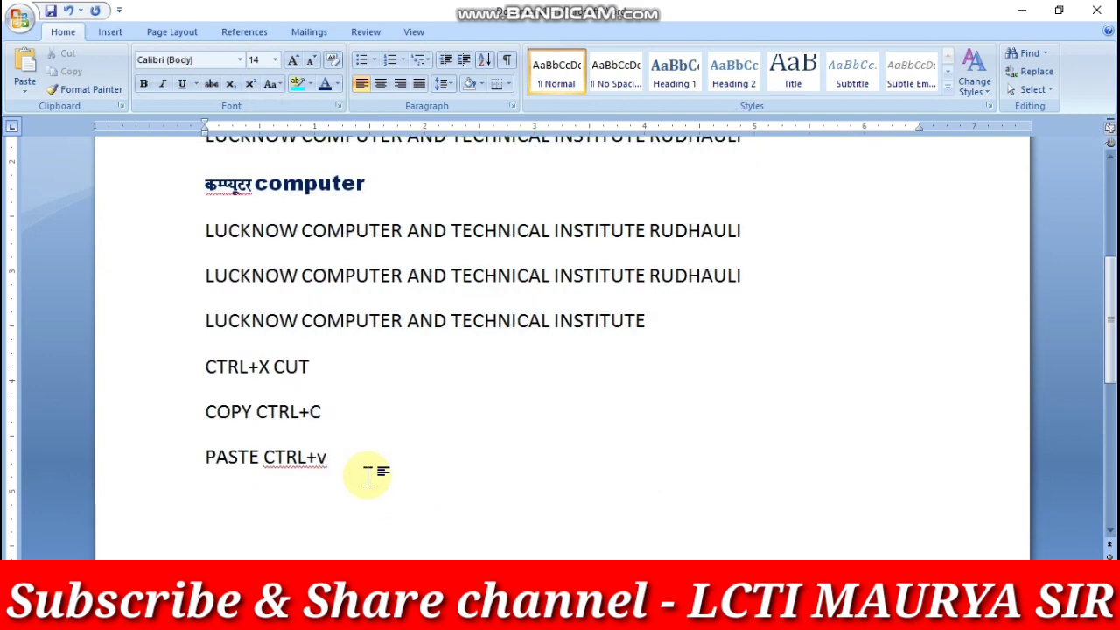
Add a new last line reading '1- 1638' so it becomes a numbered item
key("Return")
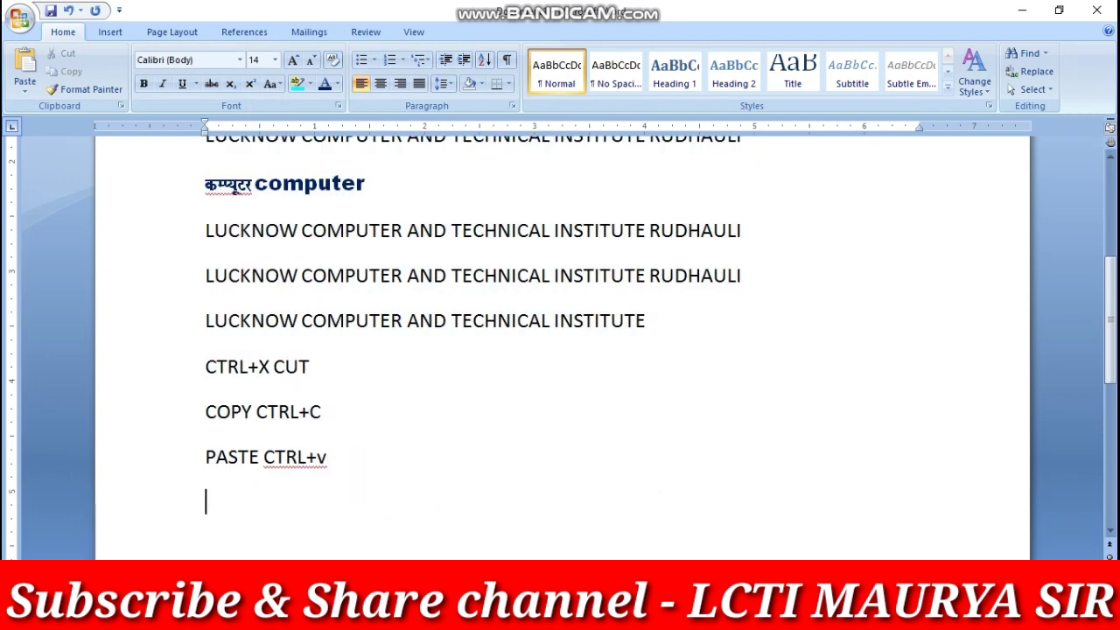
type("1")
type("638")
type("pt")
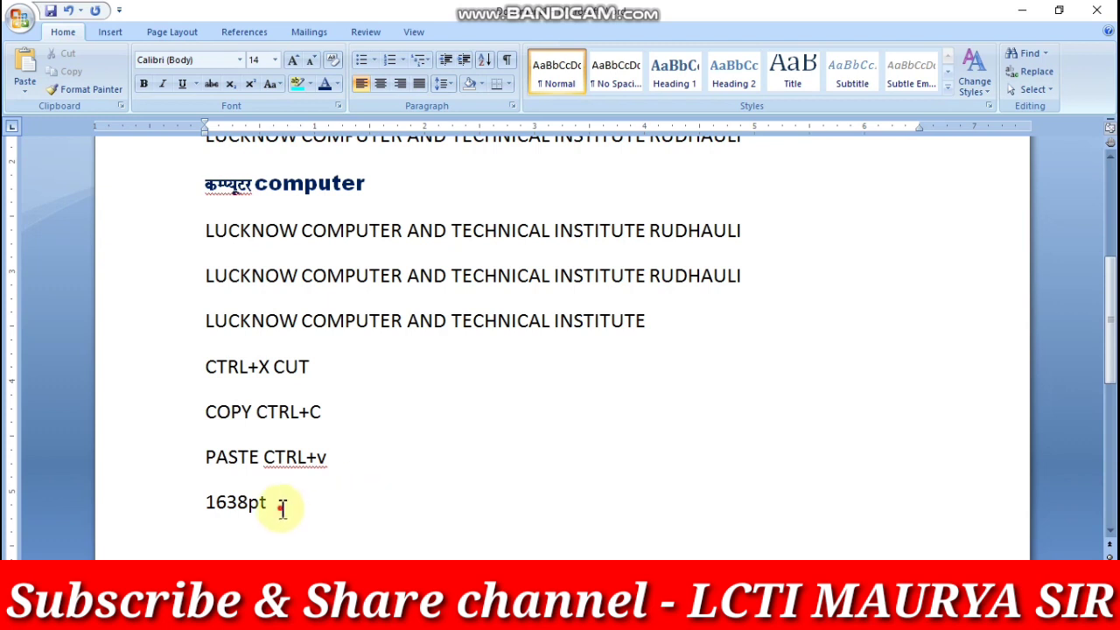
left_click_drag(280, 512, 165, 511)
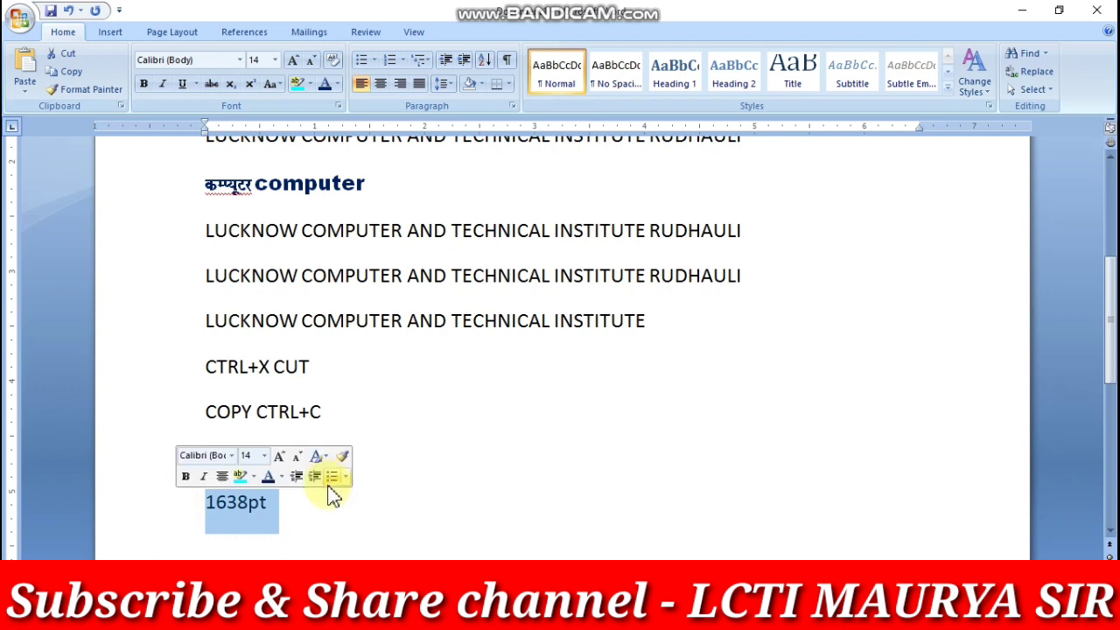
left_click(309, 525)
key("BackSpace")
key("BackSpace")
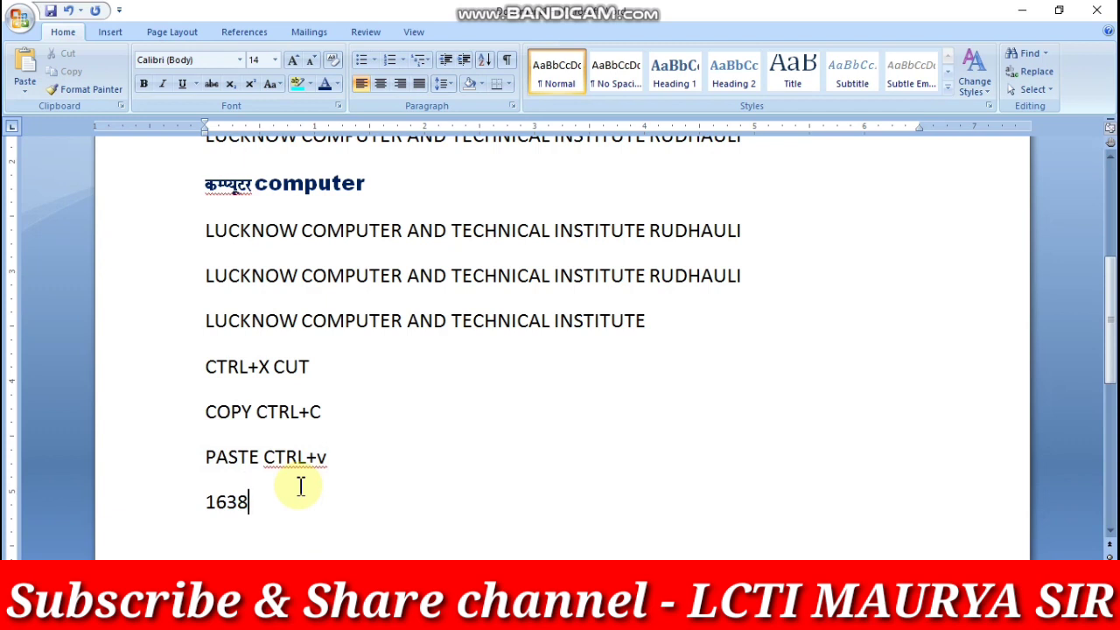
left_click(206, 501)
type("1")
type("-")
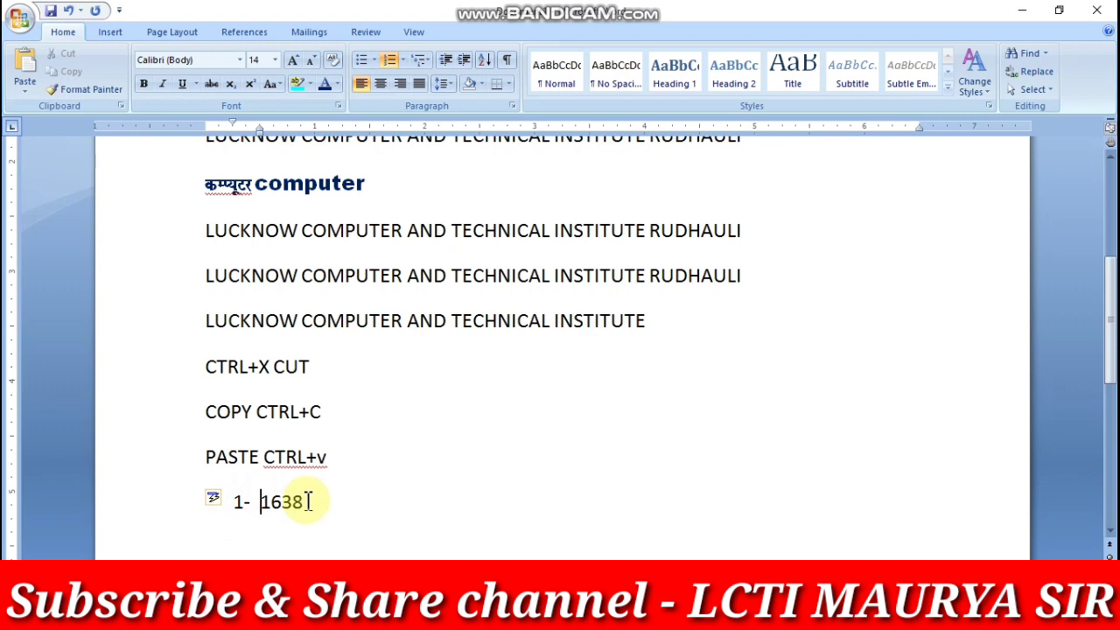
Select the institute lines down through the 1638 line
key("Home")
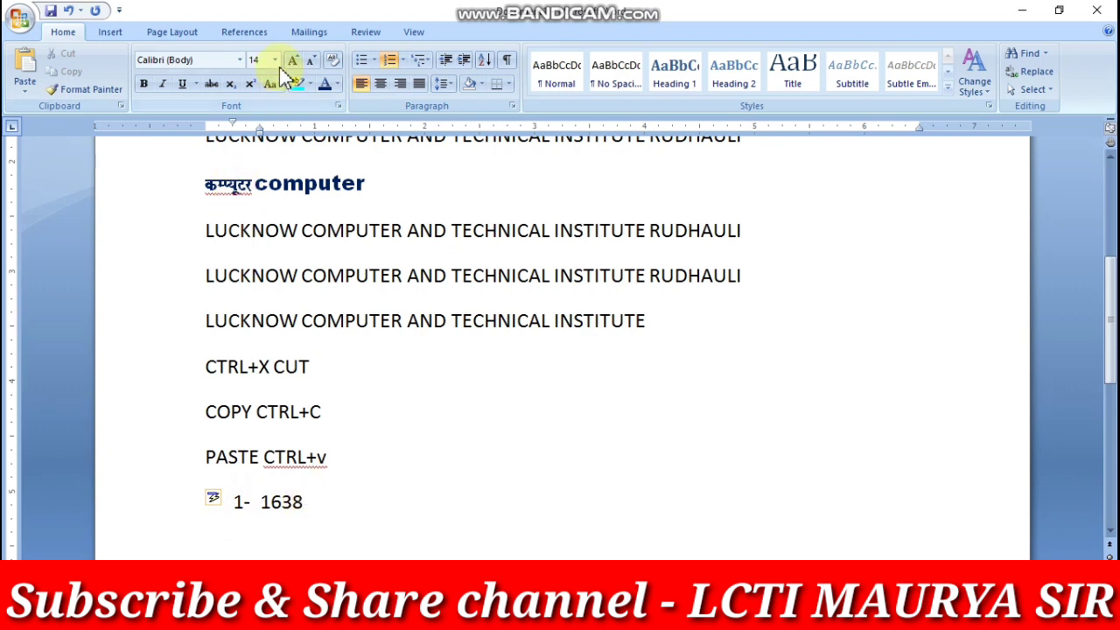
left_click(276, 64)
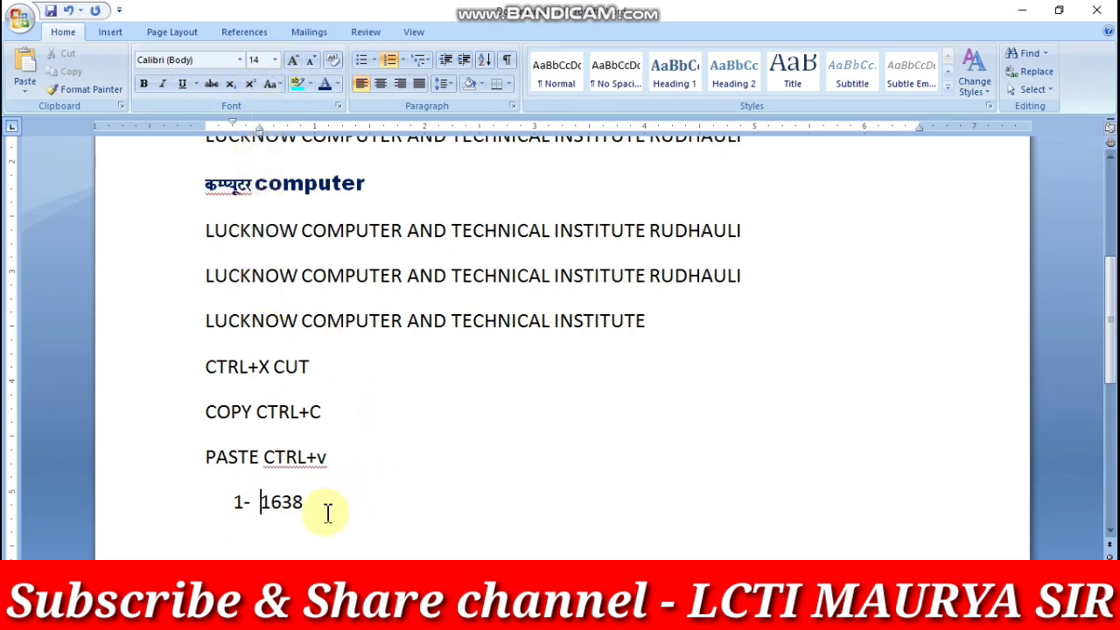
mouse_move(324, 513)
left_mouse_down()
mouse_move(204, 230)
mouse_move(186, 253)
left_mouse_up()
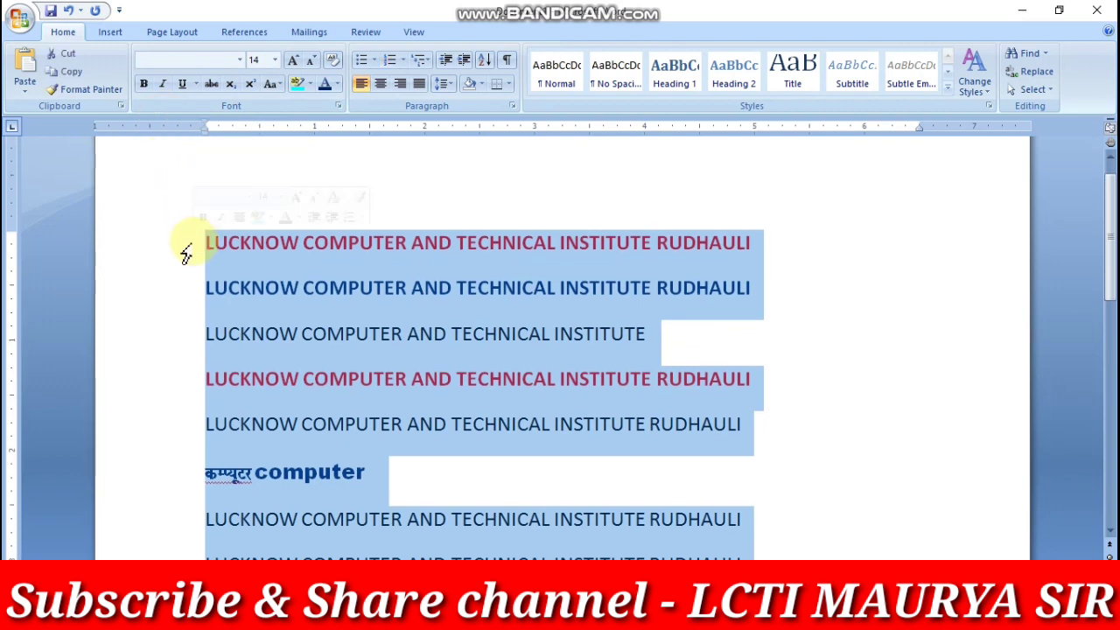
Set the selected text to 18 pt, then grow it step by step up to 72 pt
left_click(271, 61)
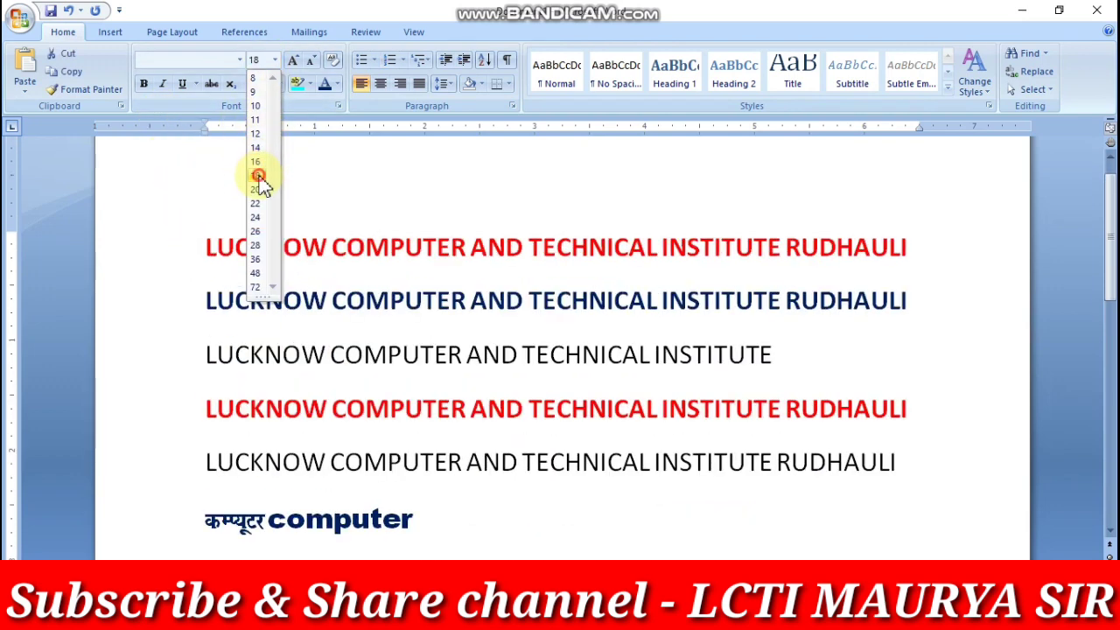
left_click(256, 175)
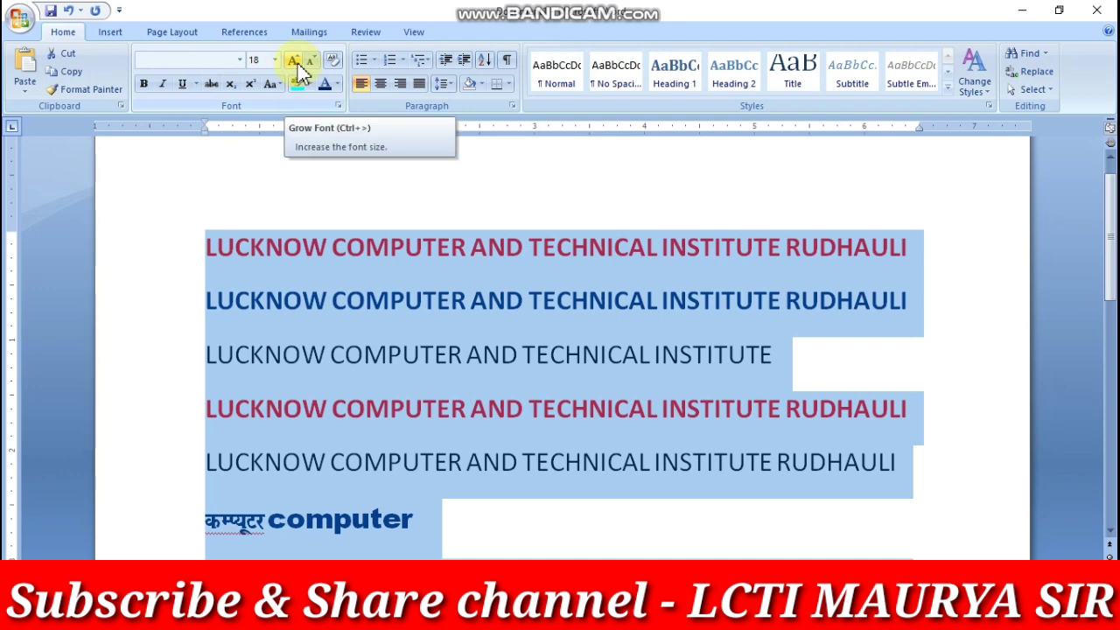
left_click(294, 61)
left_click(294, 62)
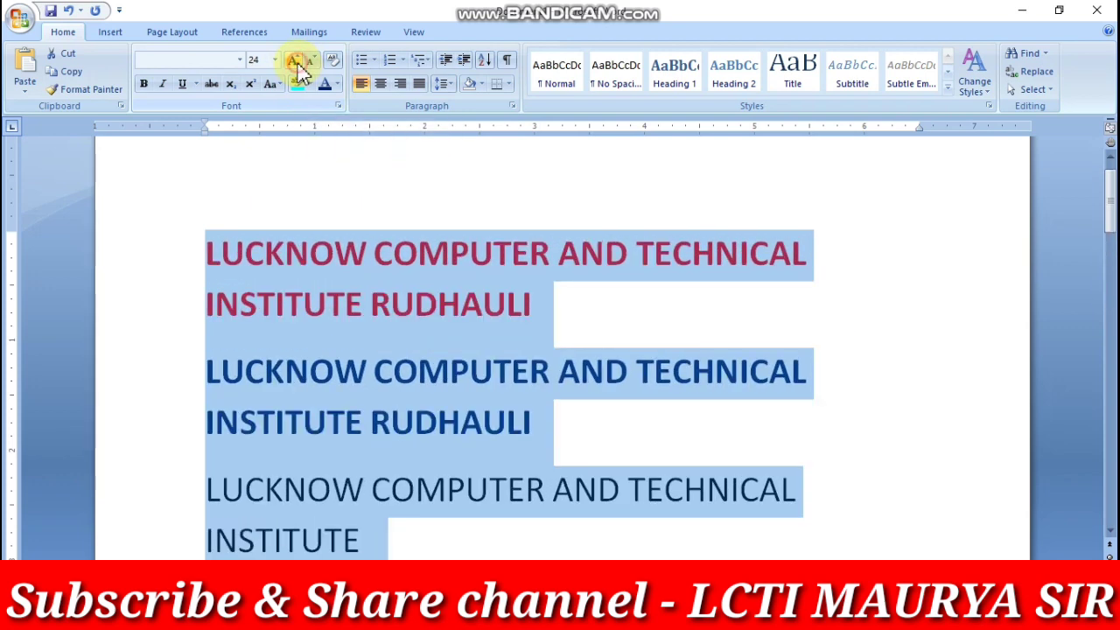
left_click(294, 61)
left_click(294, 62)
left_click(296, 63)
left_click(296, 63)
left_click(296, 63)
left_click(296, 63)
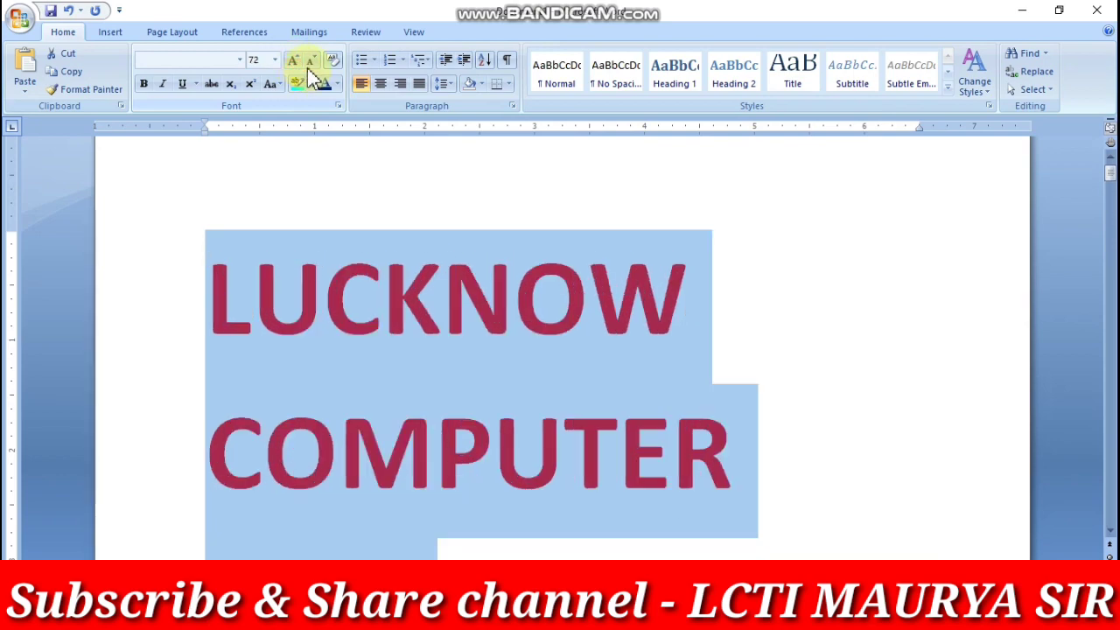
Shrink the text back down step by step, with a brief regrow along the way
left_click(309, 63)
left_click(308, 63)
left_click(309, 63)
left_click(309, 63)
left_click(308, 63)
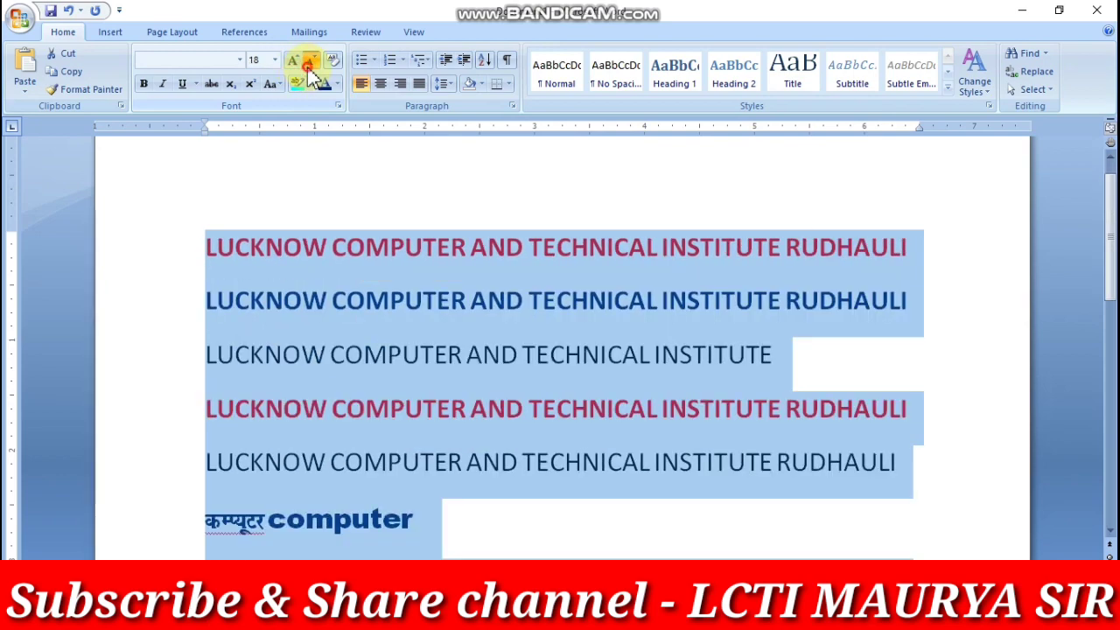
left_click(308, 63)
left_click(309, 63)
left_click(308, 63)
left_click(308, 63)
left_click(293, 61)
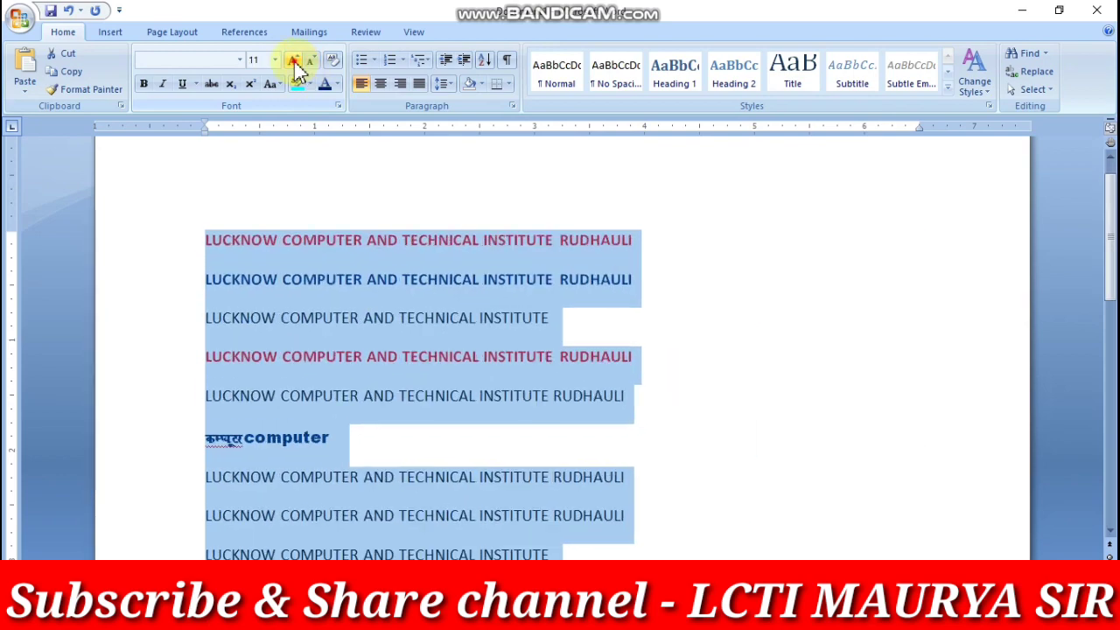
left_click(294, 61)
left_click(294, 61)
left_click(296, 62)
left_click(295, 63)
left_click(309, 63)
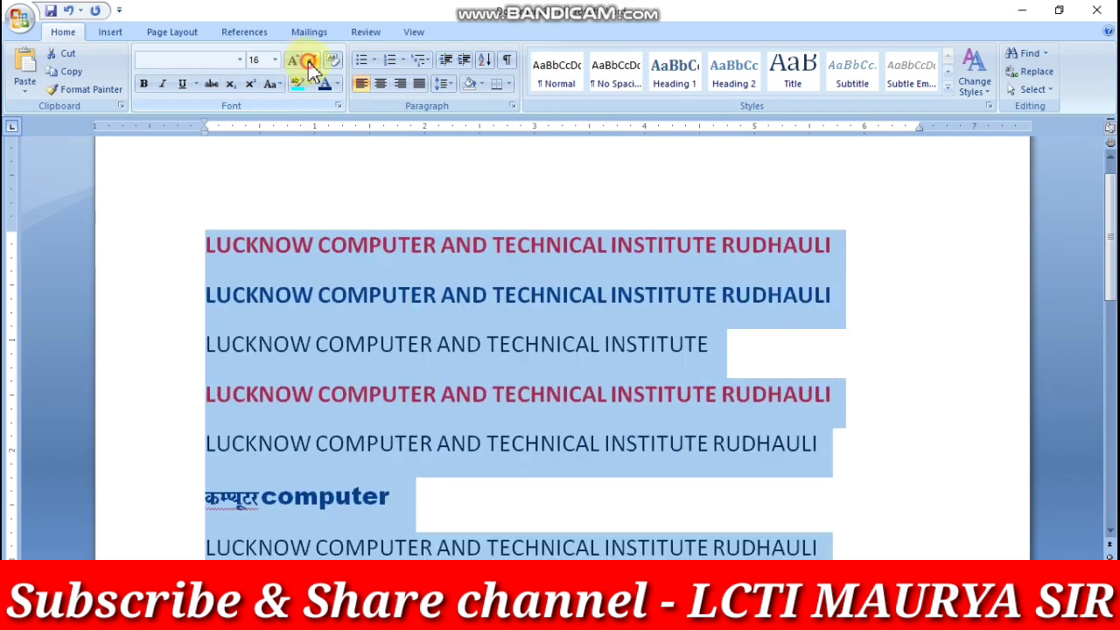
Grow the selected institute lines to 18 pt
left_click(294, 61)
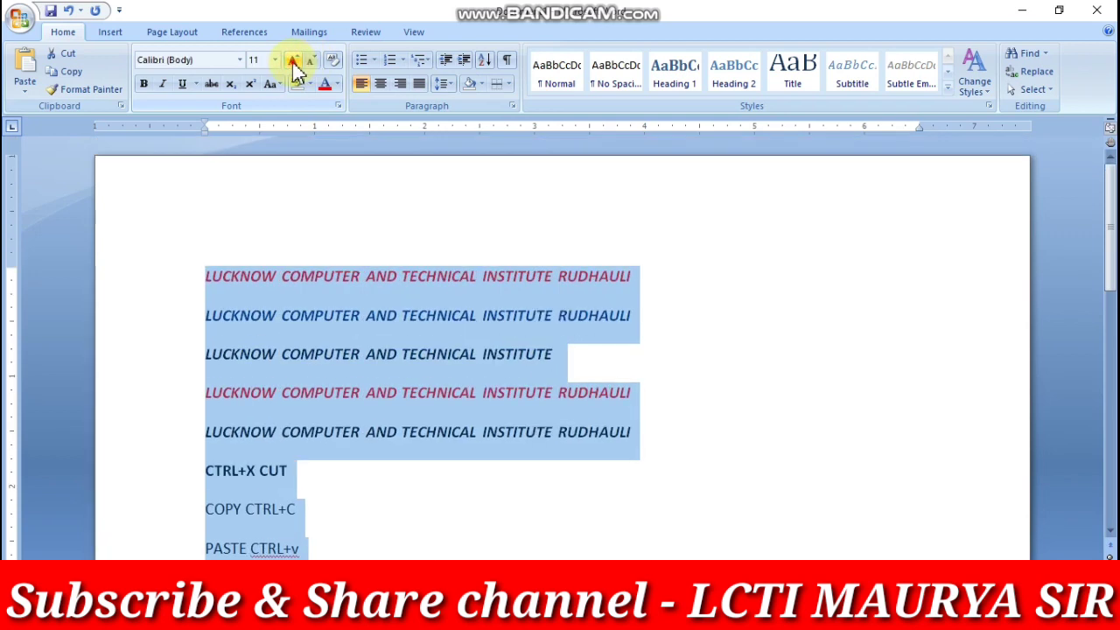
left_click(294, 61)
left_click(294, 62)
left_click(294, 62)
left_click(310, 63)
left_click(294, 61)
left_click(294, 62)
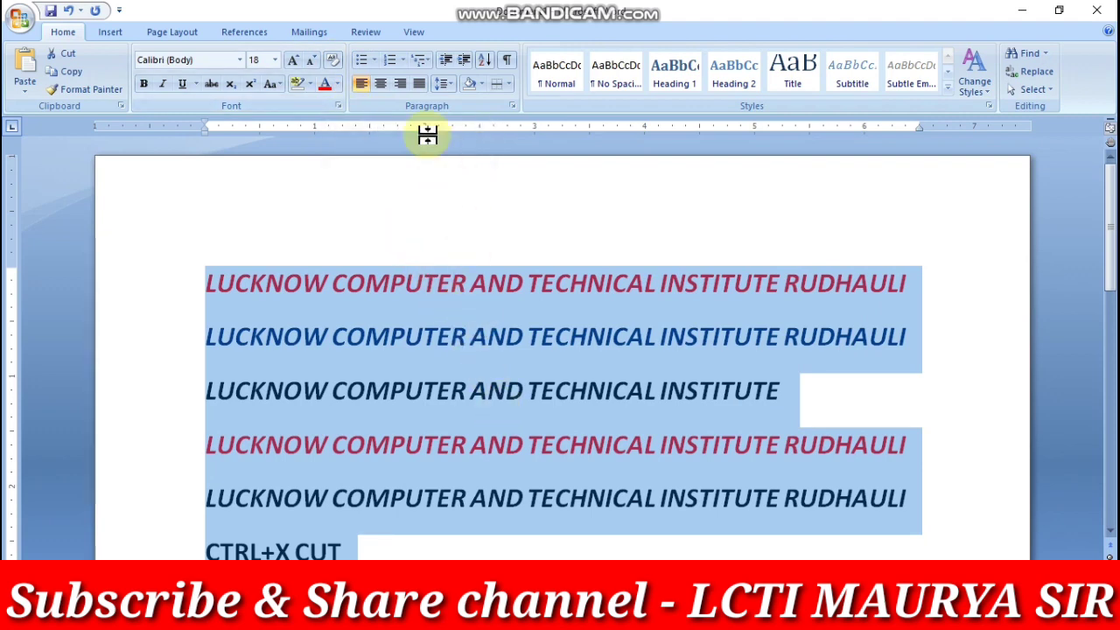
Colour the selected text red from the Standard Colors
left_click(337, 84)
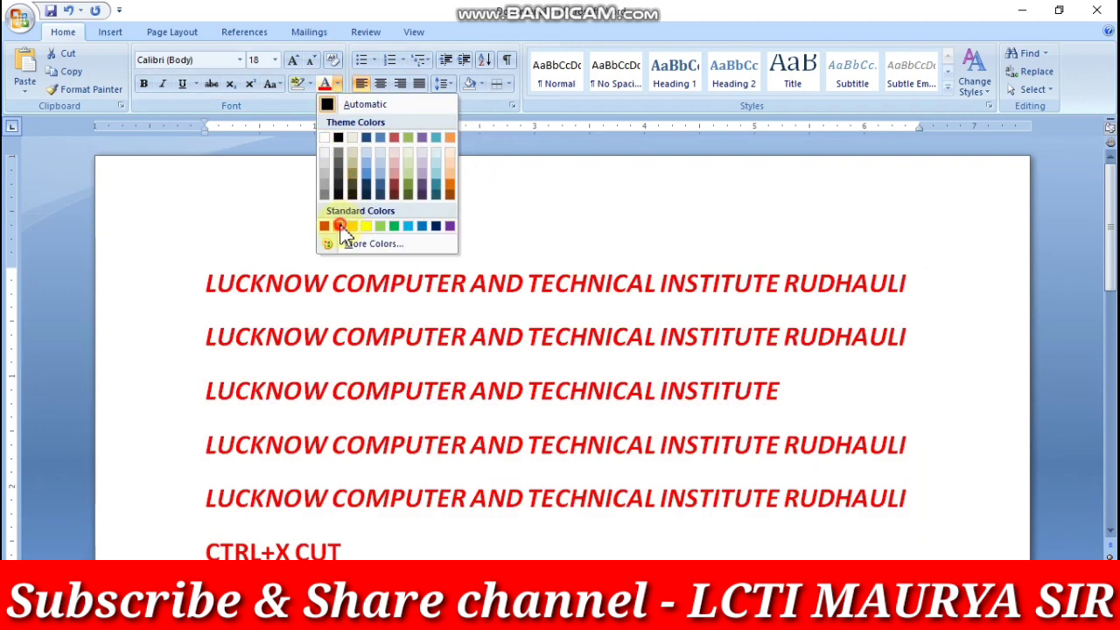
left_click(325, 226)
scroll(393, 302, "down", 3)
scroll(395, 311, "down", 1)
Toggle bold off and on, then clear all formatting so the lines become plain 11 pt Calibri
scroll(394, 315, "up", 3)
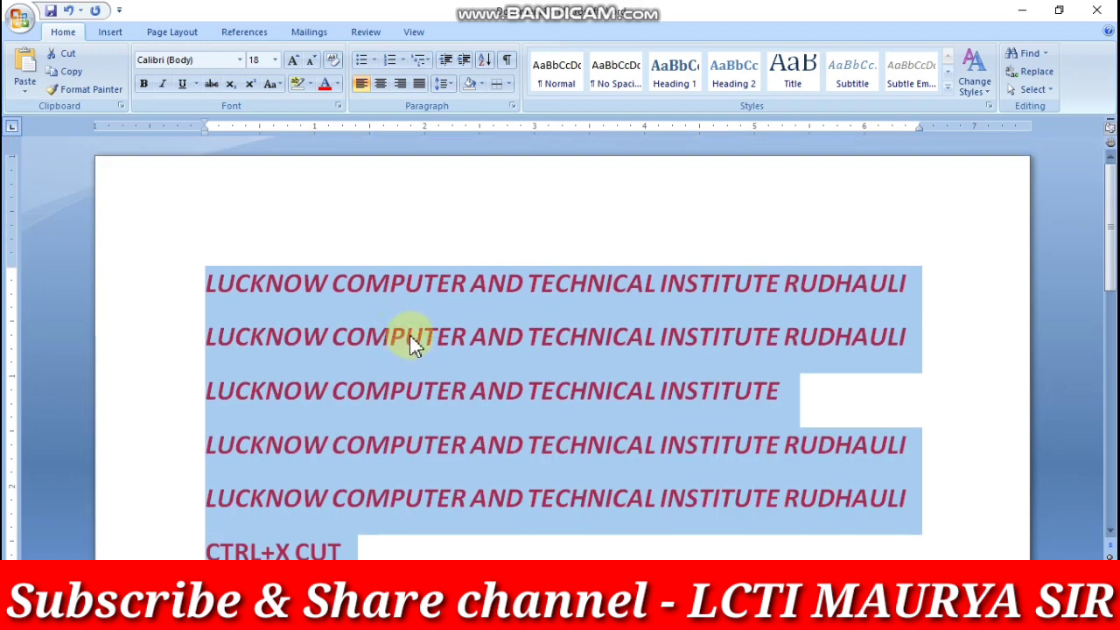
left_click(143, 88)
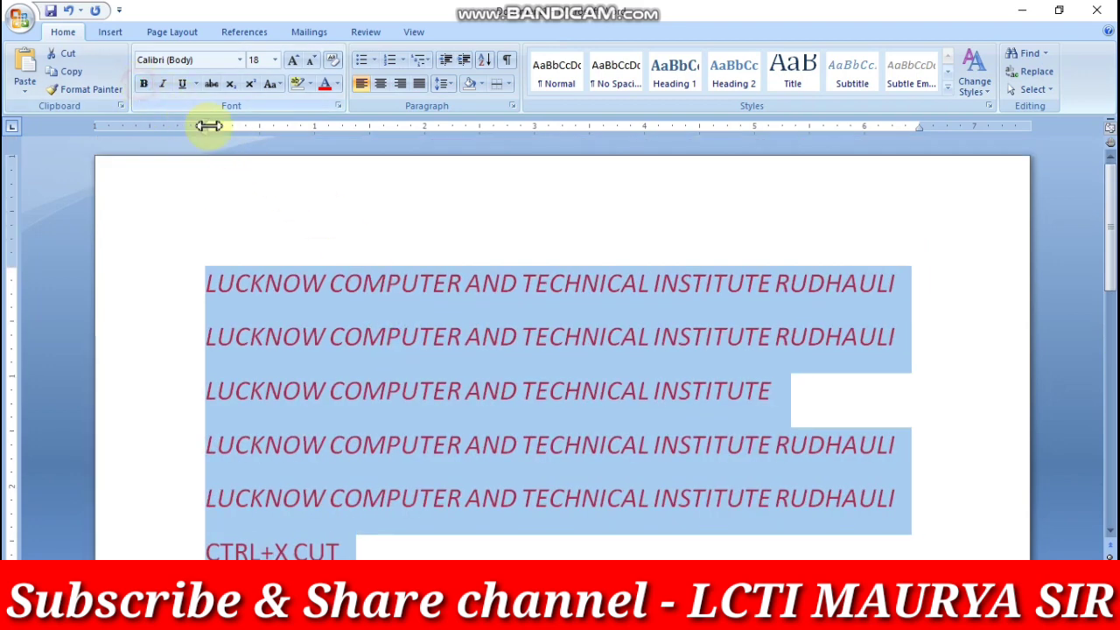
left_click(143, 84)
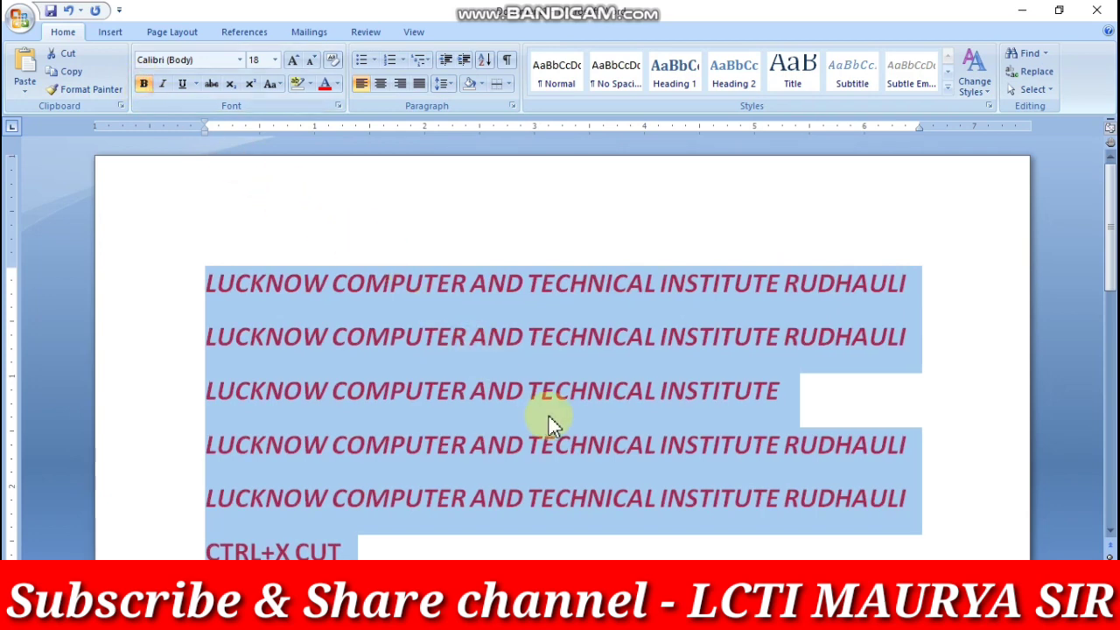
left_click(333, 63)
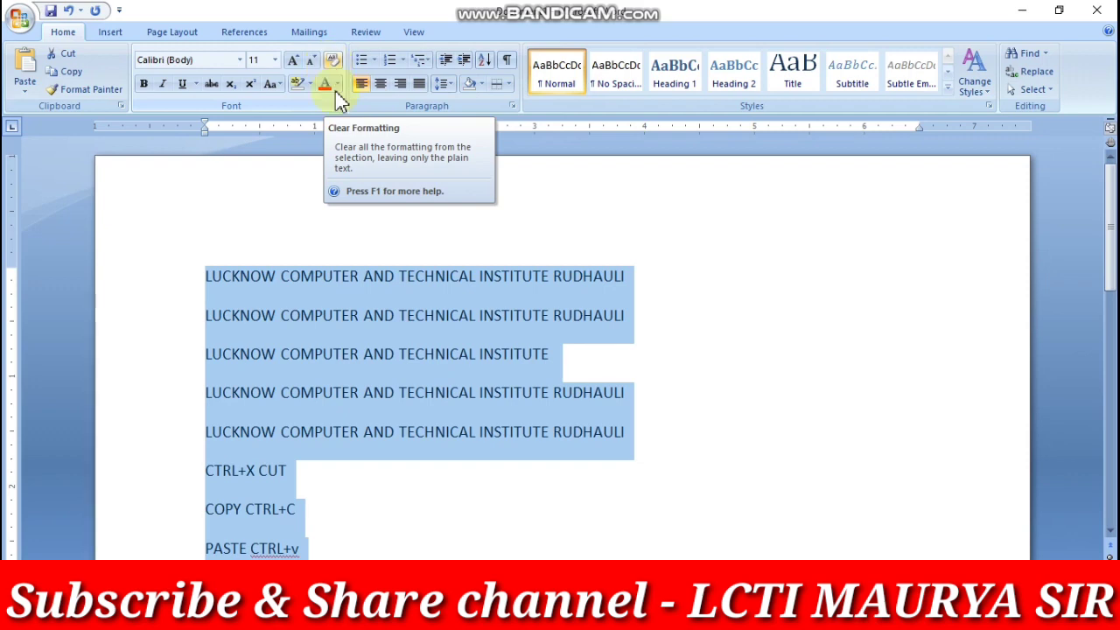
left_click(423, 396)
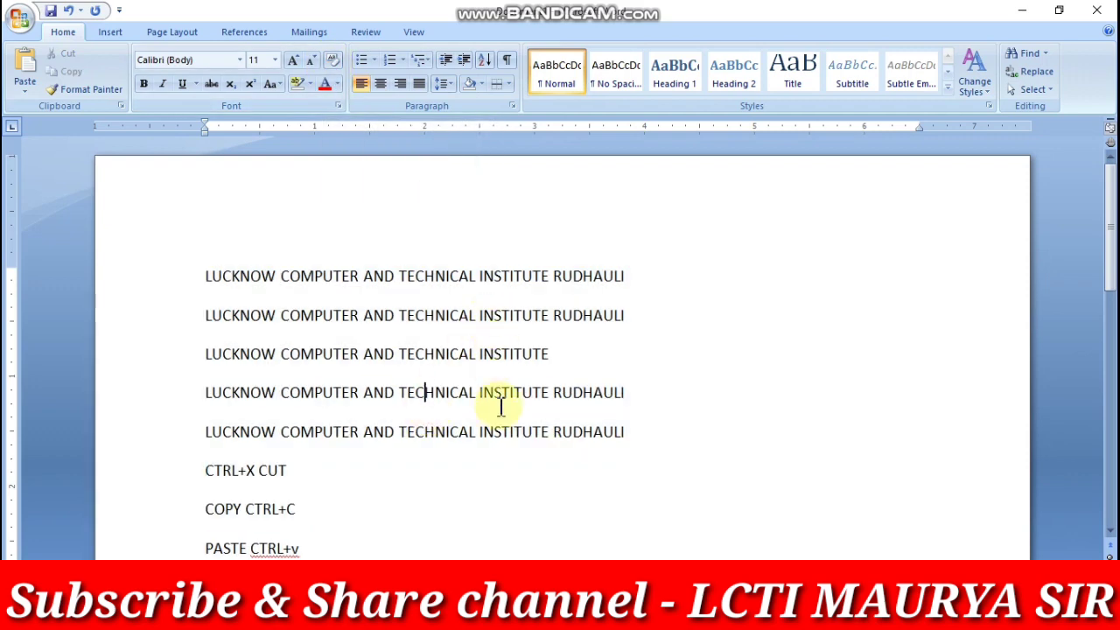
Select from the first institute line to PASTE CTRL+v and grow it to 16 pt
left_click_drag(296, 547, 210, 297)
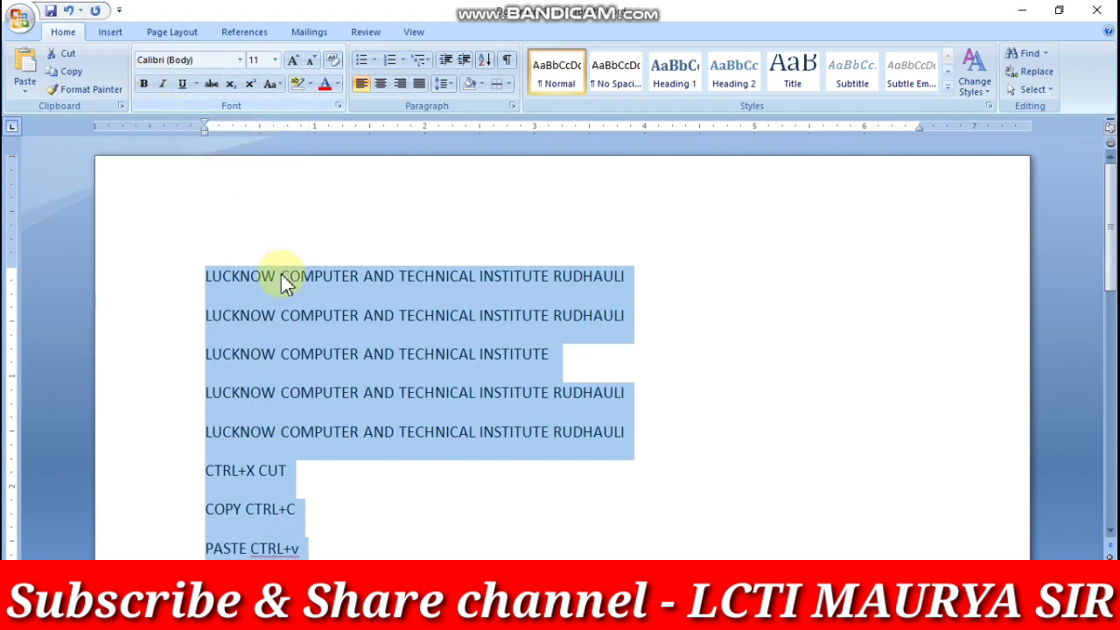
left_click(294, 60)
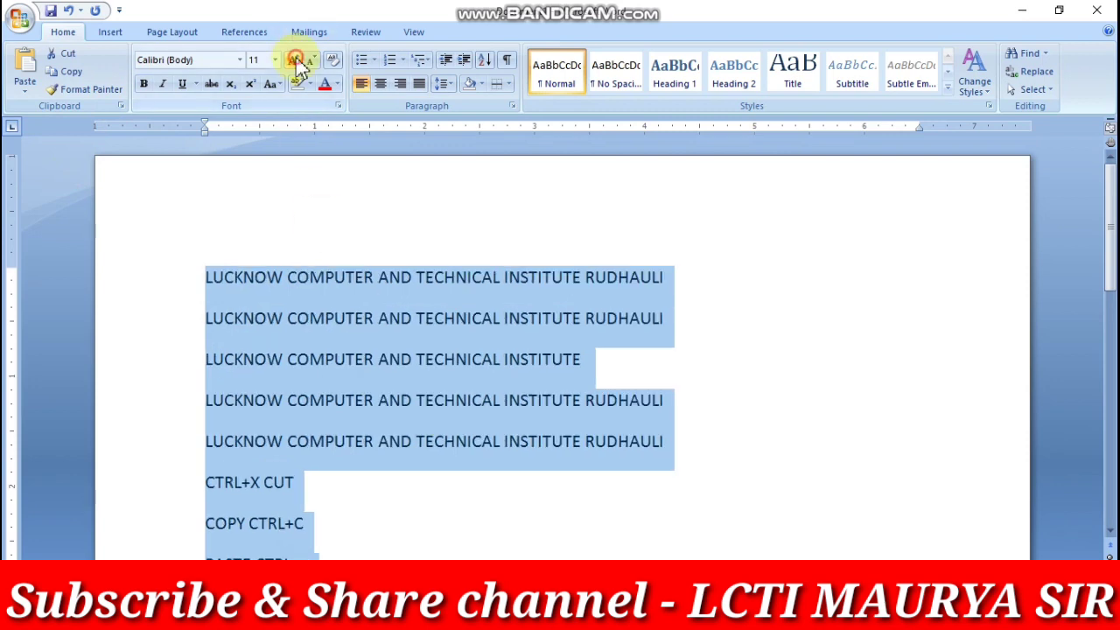
left_click(294, 60)
left_click(295, 61)
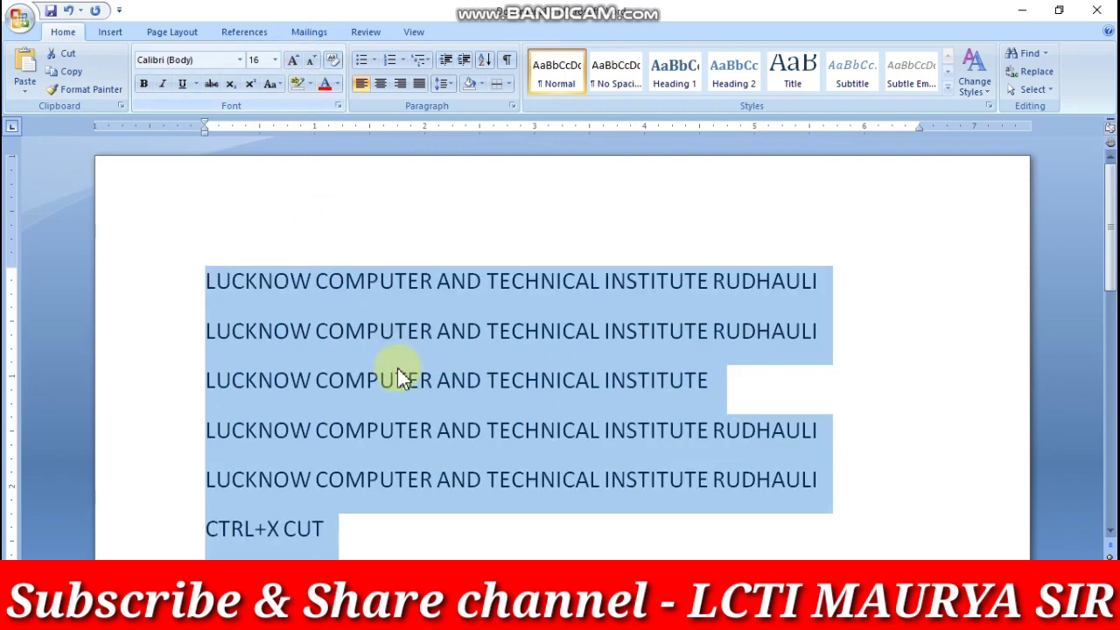
left_click(495, 542)
Select all the text from the first institute line down to 1638
scroll(482, 545, "down", 2)
scroll(437, 525, "down", 1)
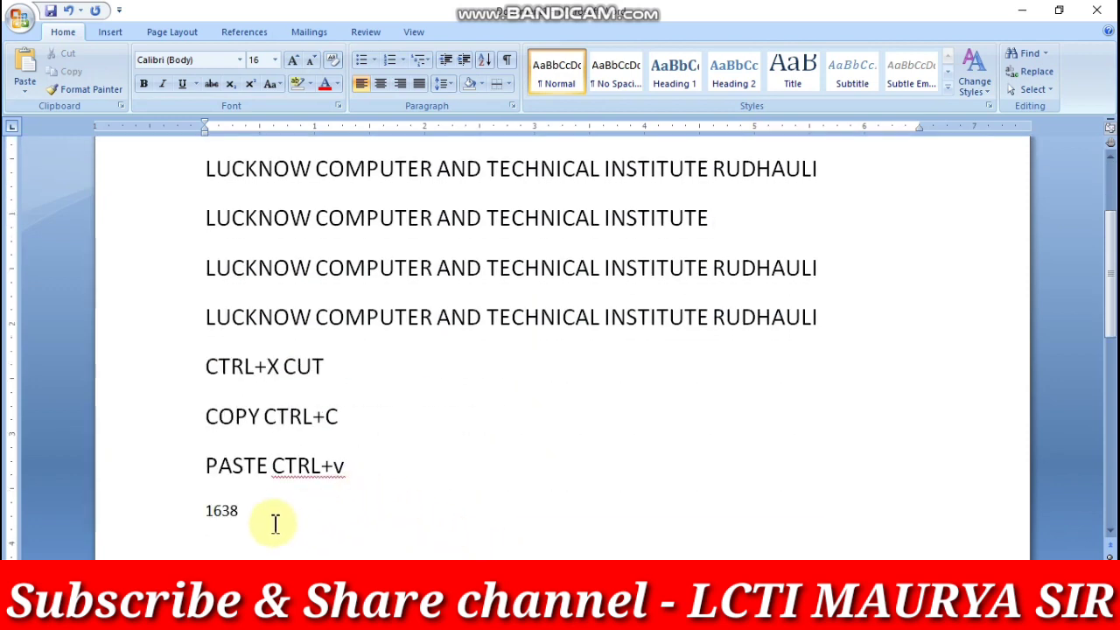
mouse_move(275, 525)
left_mouse_down()
mouse_move(204, 164)
mouse_move(210, 189)
left_mouse_up()
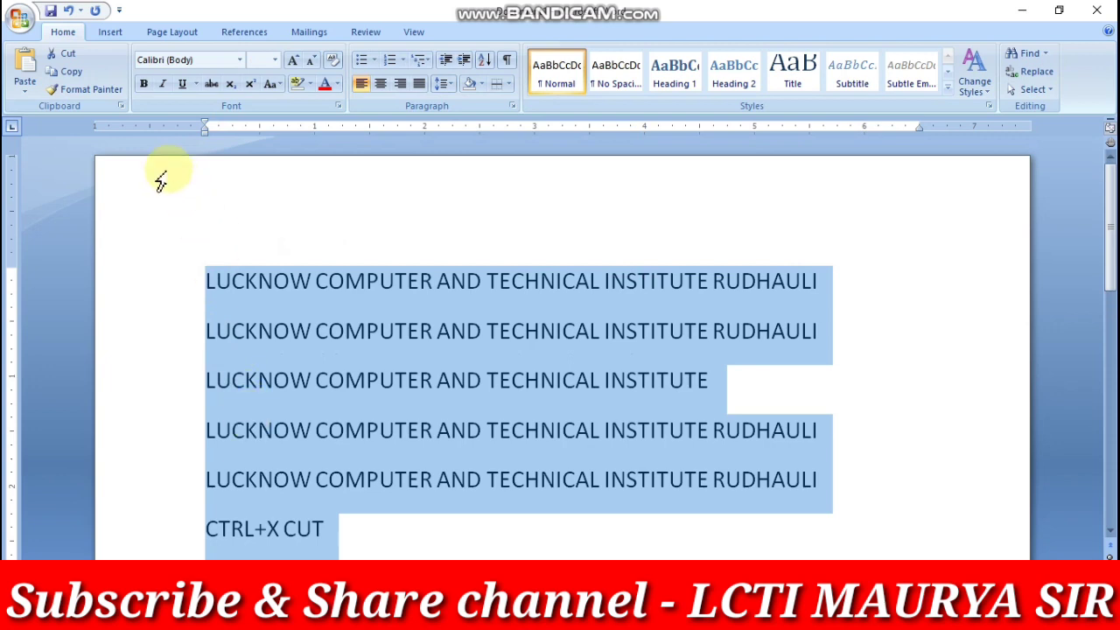
Make the selected institute lines bold, italic and underlined
left_click(147, 87)
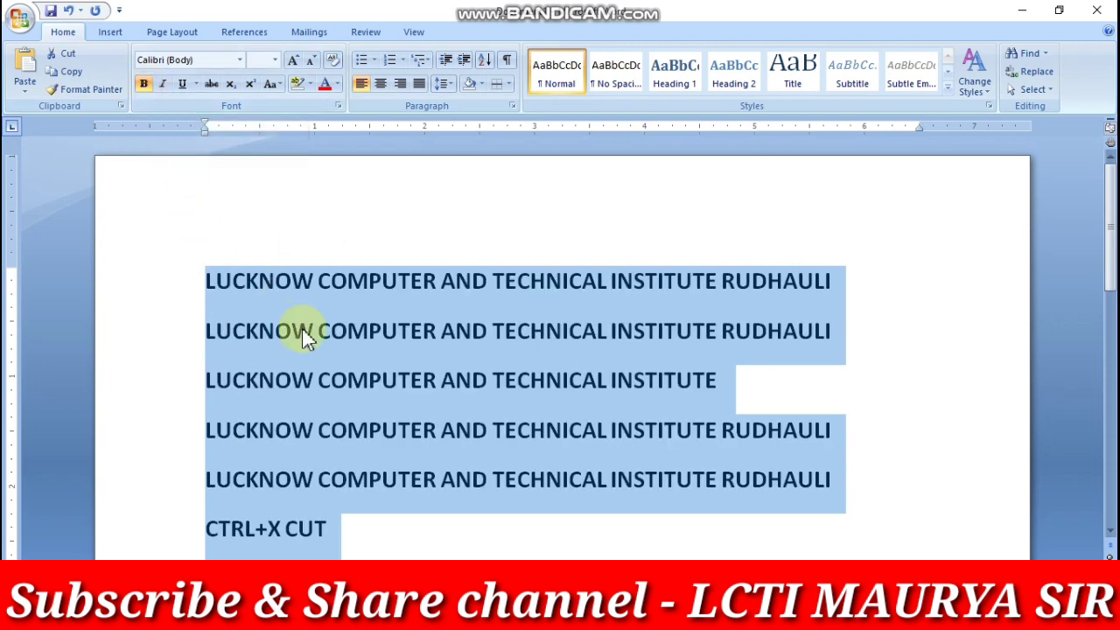
left_click(698, 490)
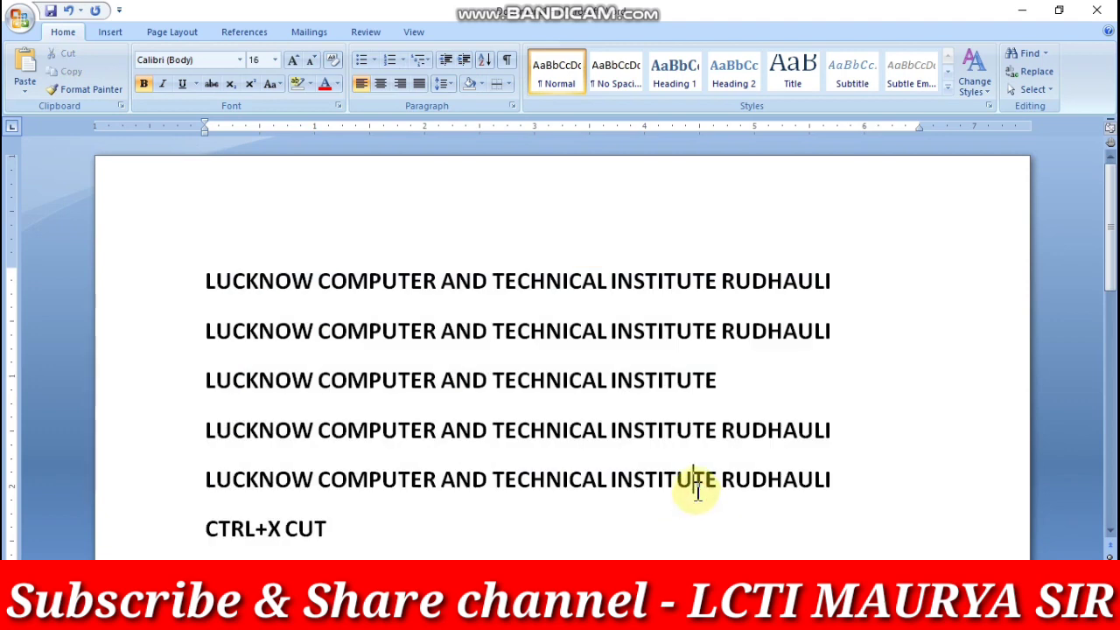
scroll(698, 490, "down", 4)
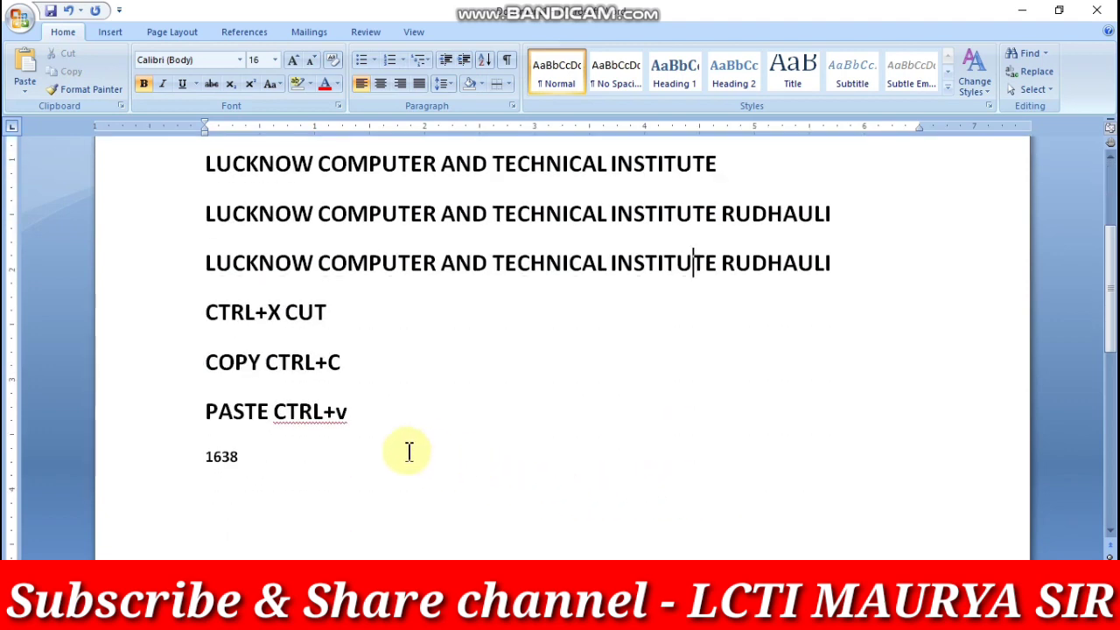
mouse_move(283, 471)
left_mouse_down()
mouse_move(228, 145)
mouse_move(182, 295)
left_mouse_up()
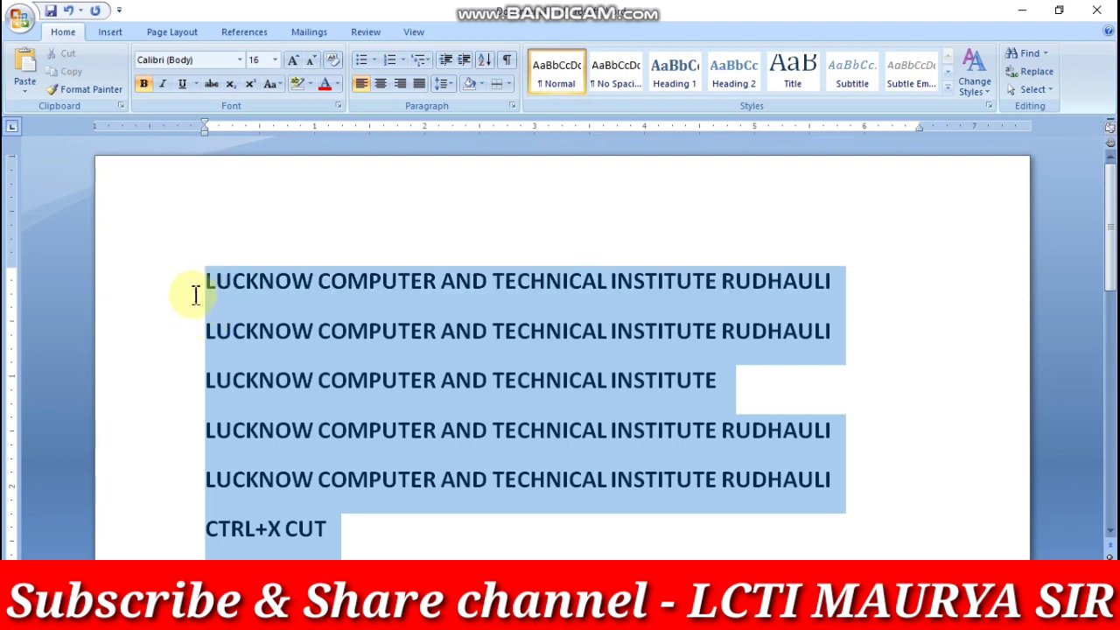
left_click(162, 83)
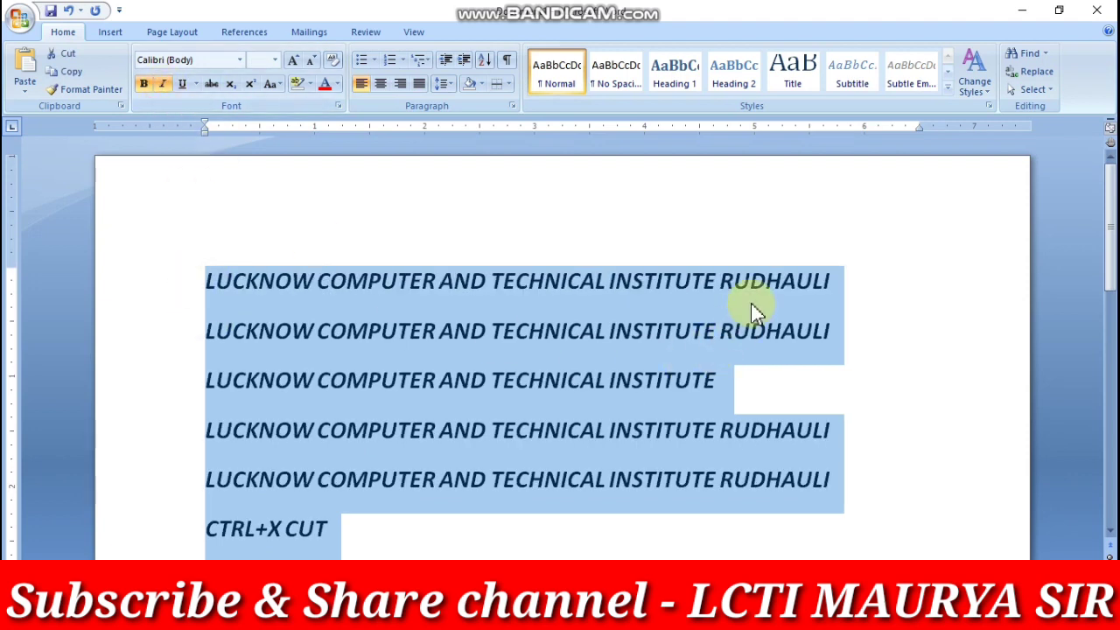
left_click(183, 88)
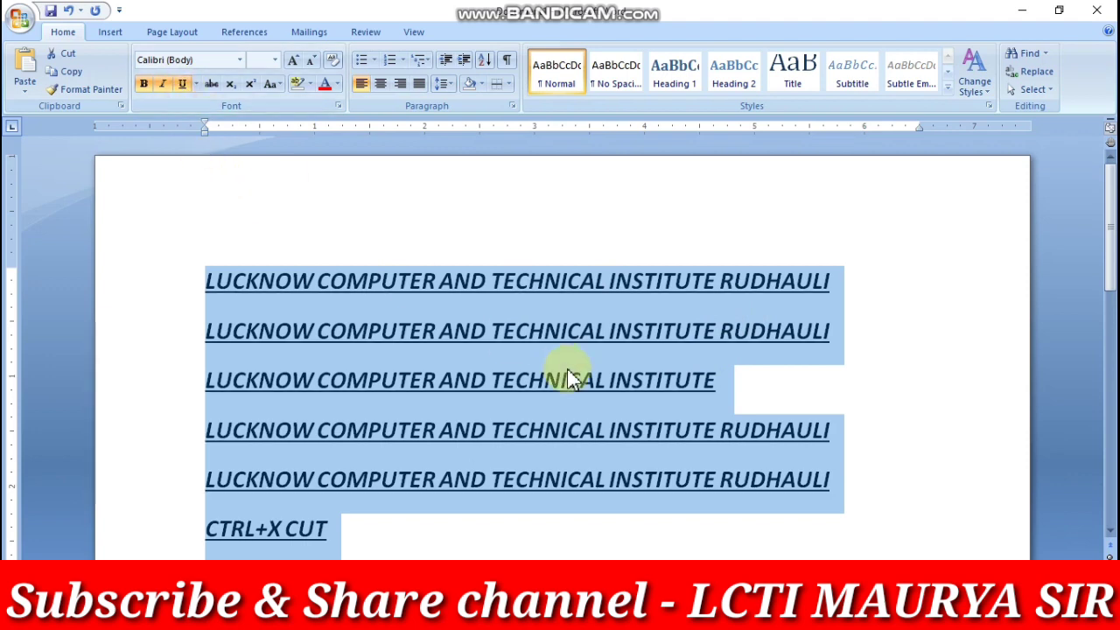
left_click(804, 365)
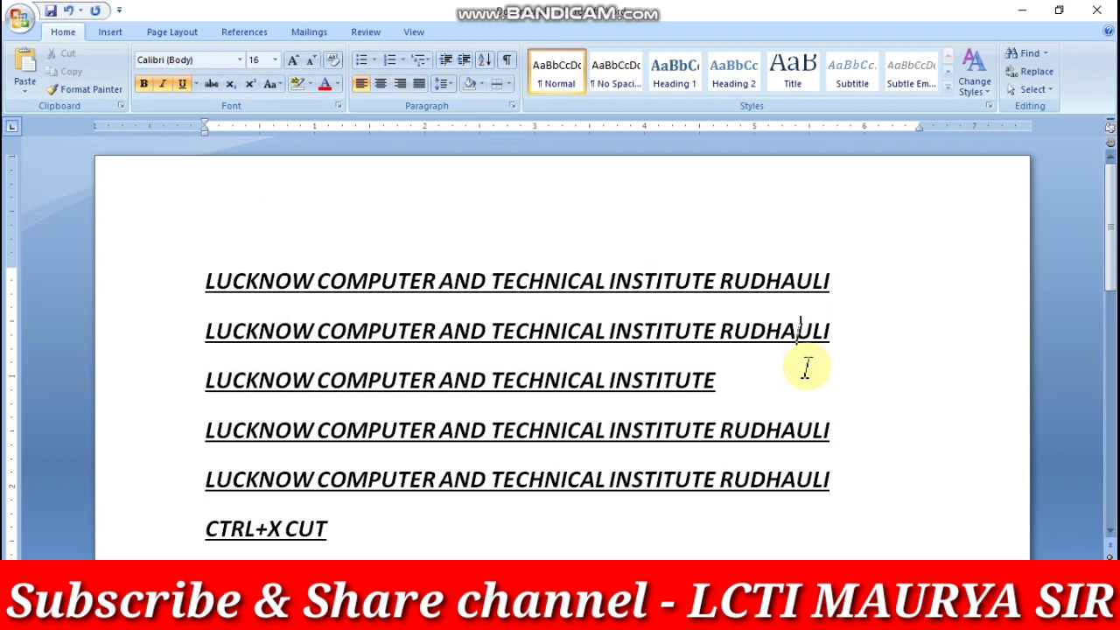
Remove underline, italic and bold from the lines, then reapply bold
mouse_move(190, 264)
left_mouse_down()
mouse_move(388, 477)
mouse_move(382, 371)
left_mouse_up()
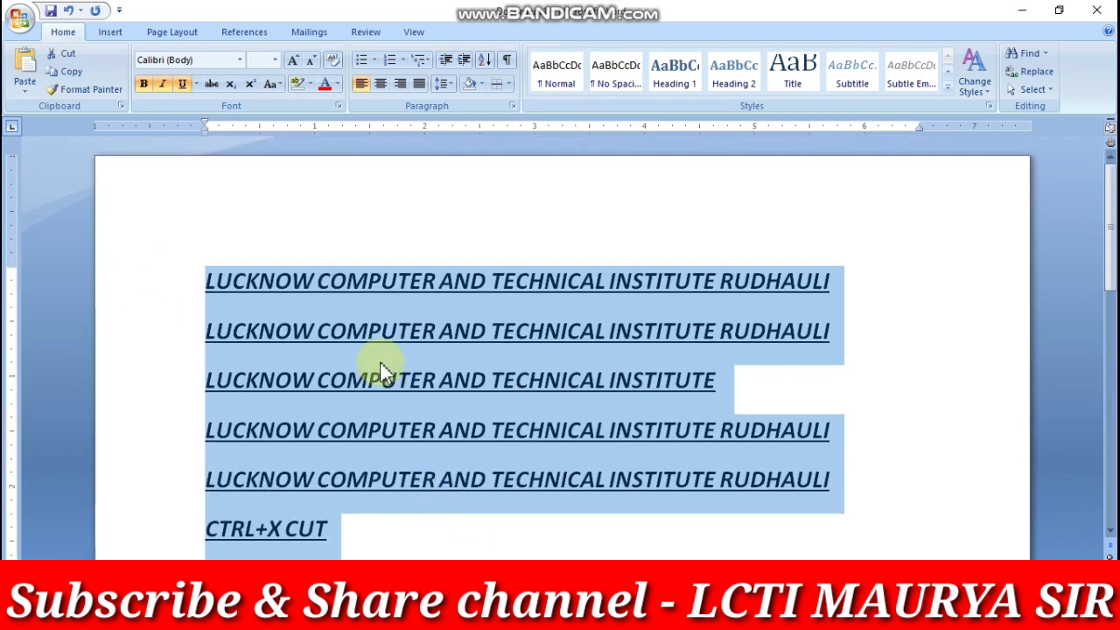
left_click(181, 83)
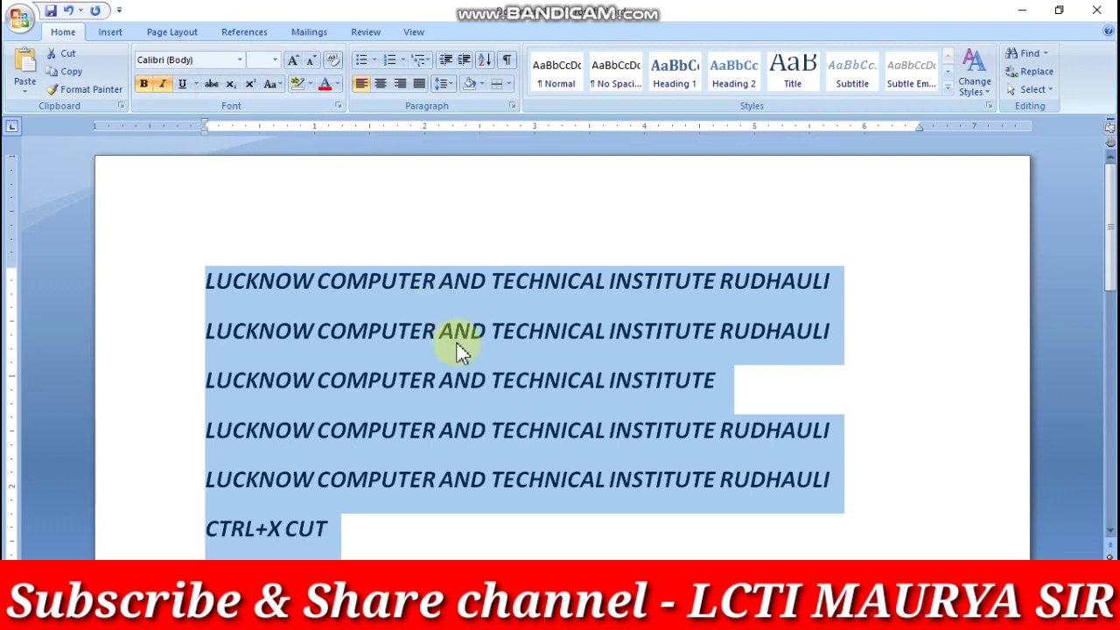
left_click(162, 84)
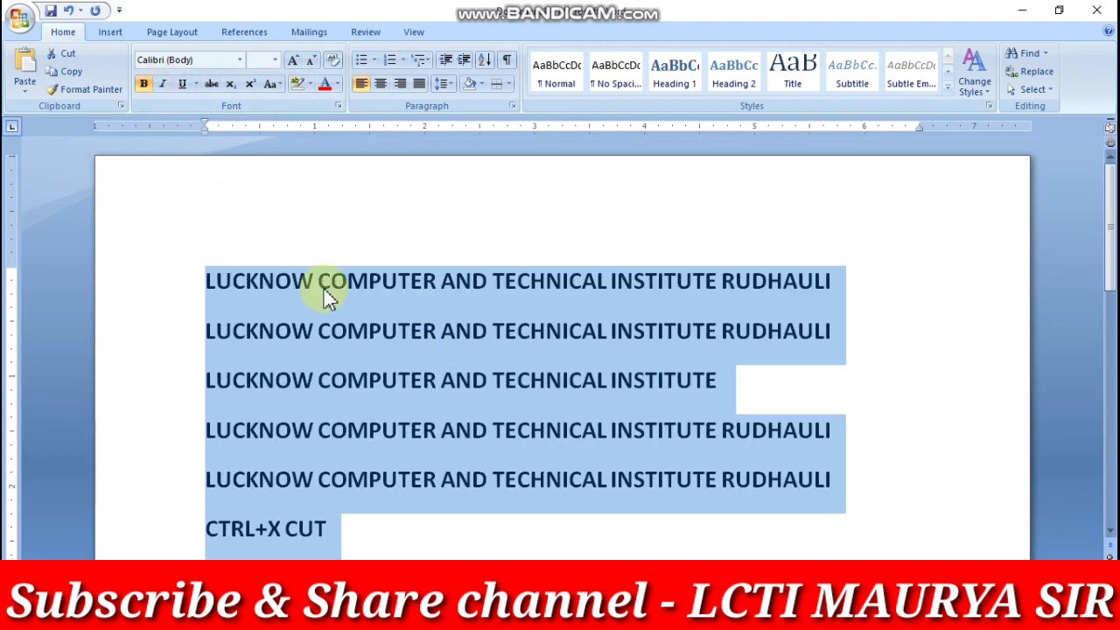
left_click(143, 84)
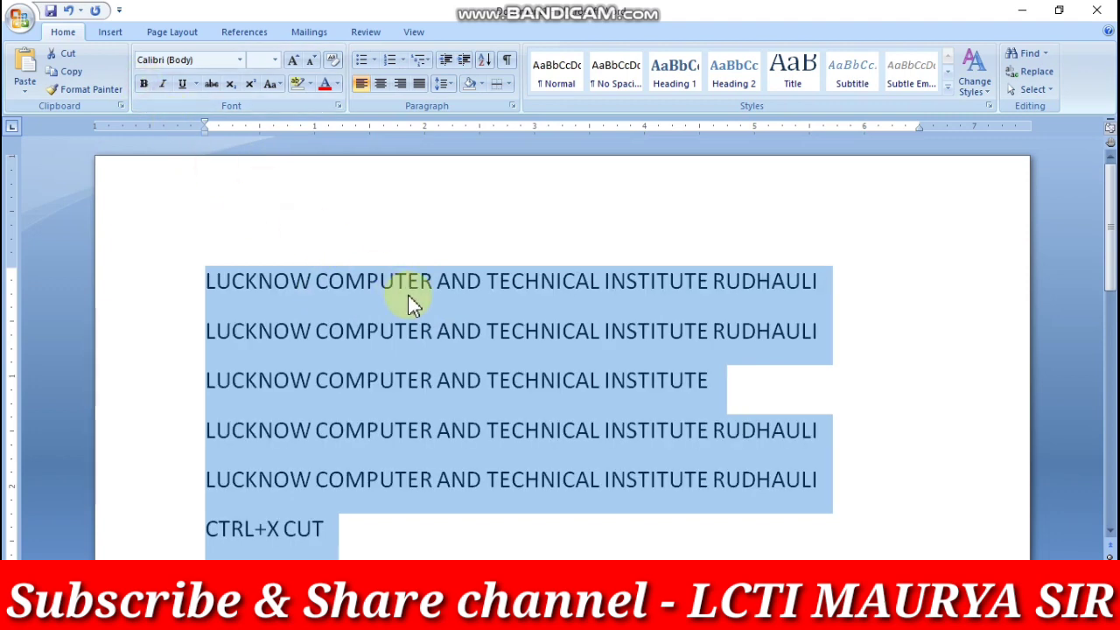
left_click(143, 83)
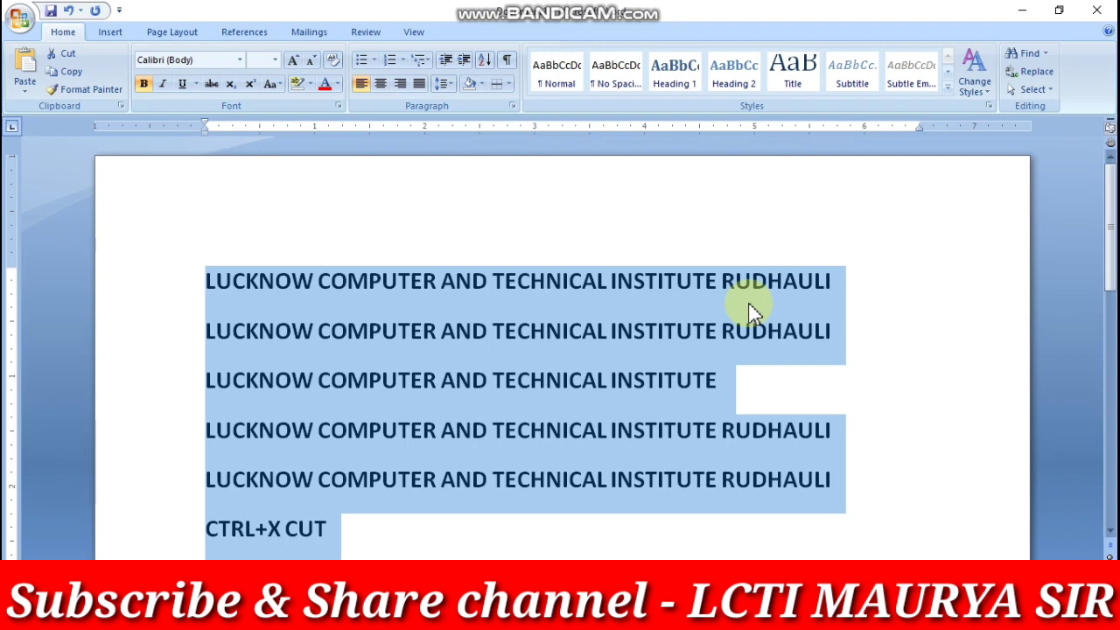
Practise selecting part of line 1 and the word AND, then select all five institute lines
left_click(803, 280)
left_click_drag(843, 280, 414, 295)
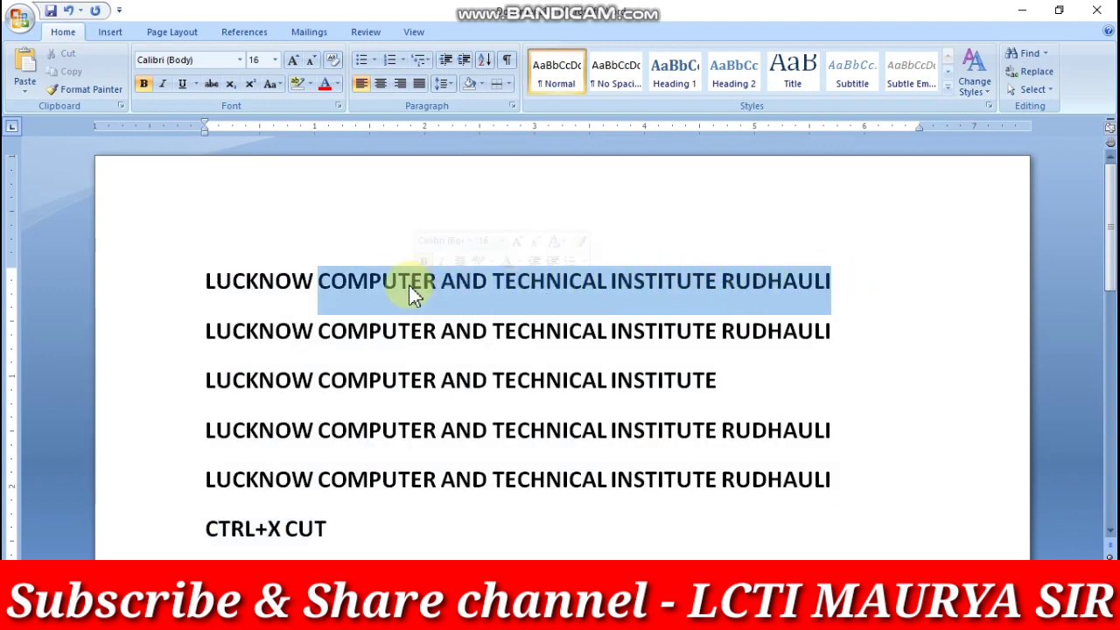
left_click(437, 296)
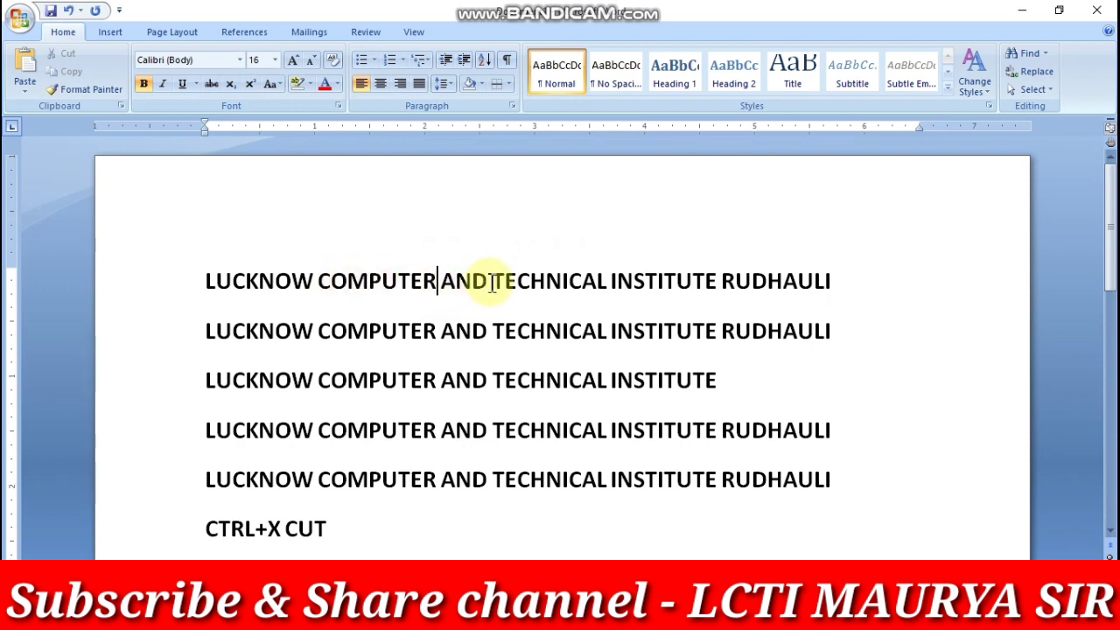
double_click(459, 280)
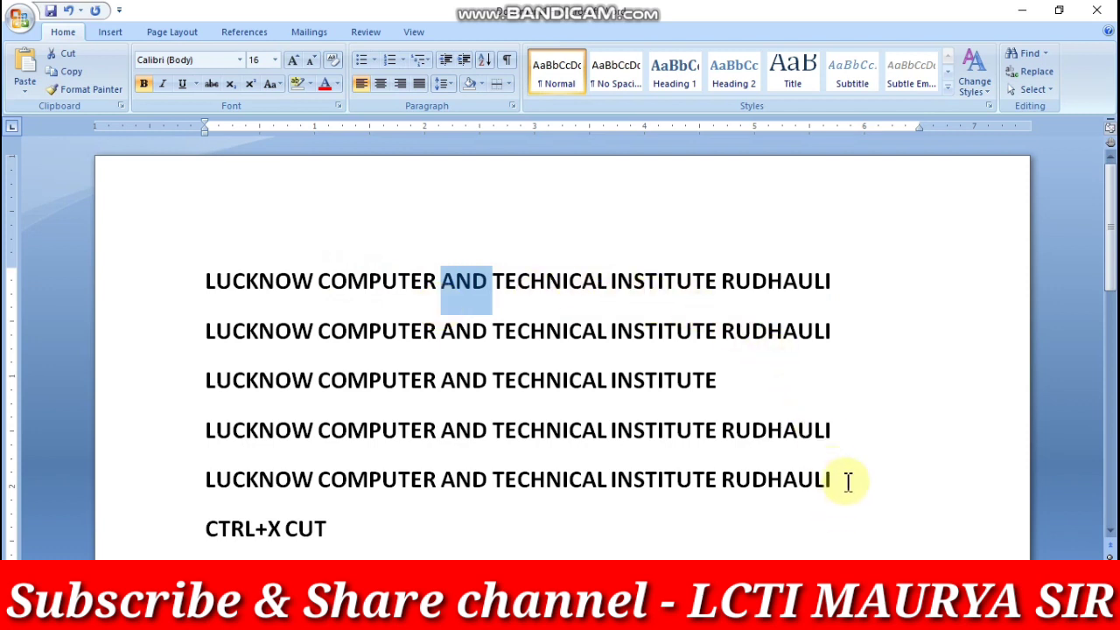
left_click_drag(838, 479, 198, 294)
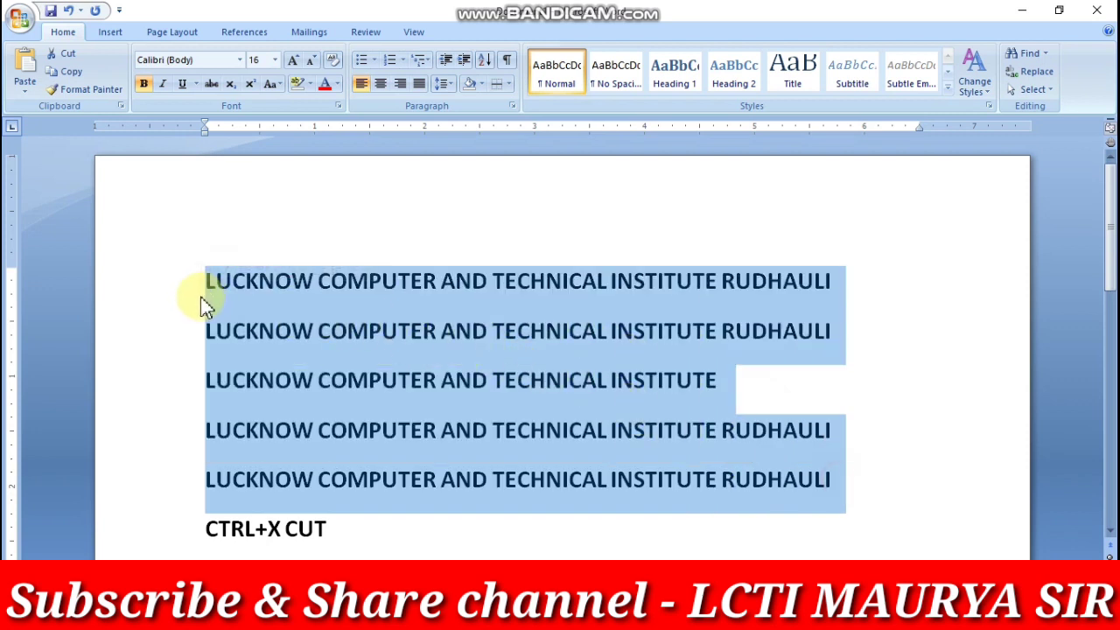
left_click(210, 83)
left_click(842, 387)
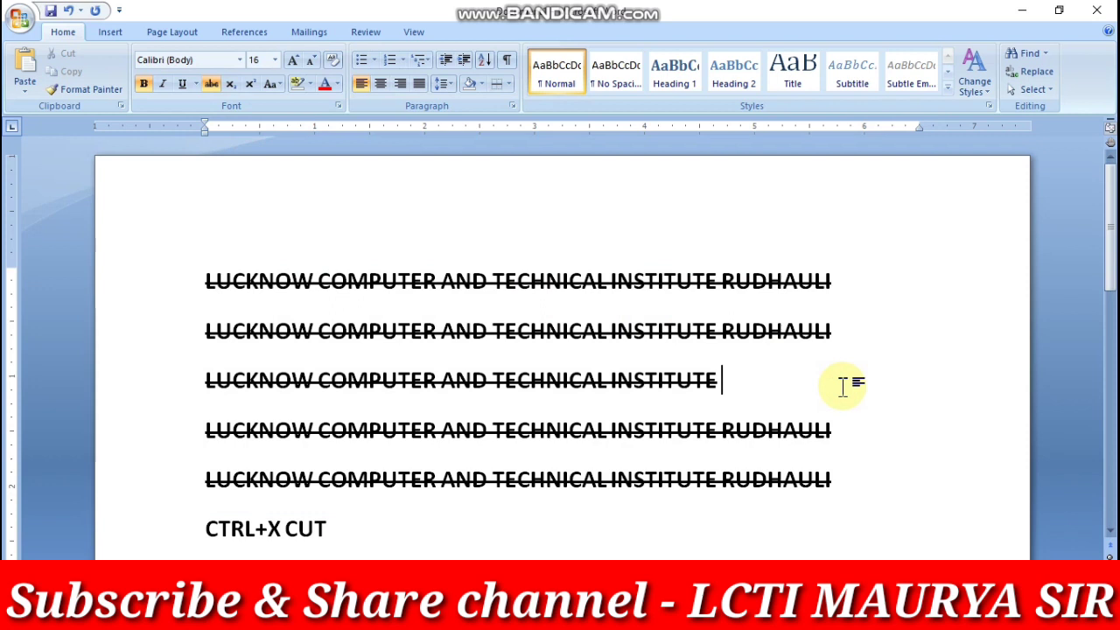
left_click_drag(849, 472, 293, 267)
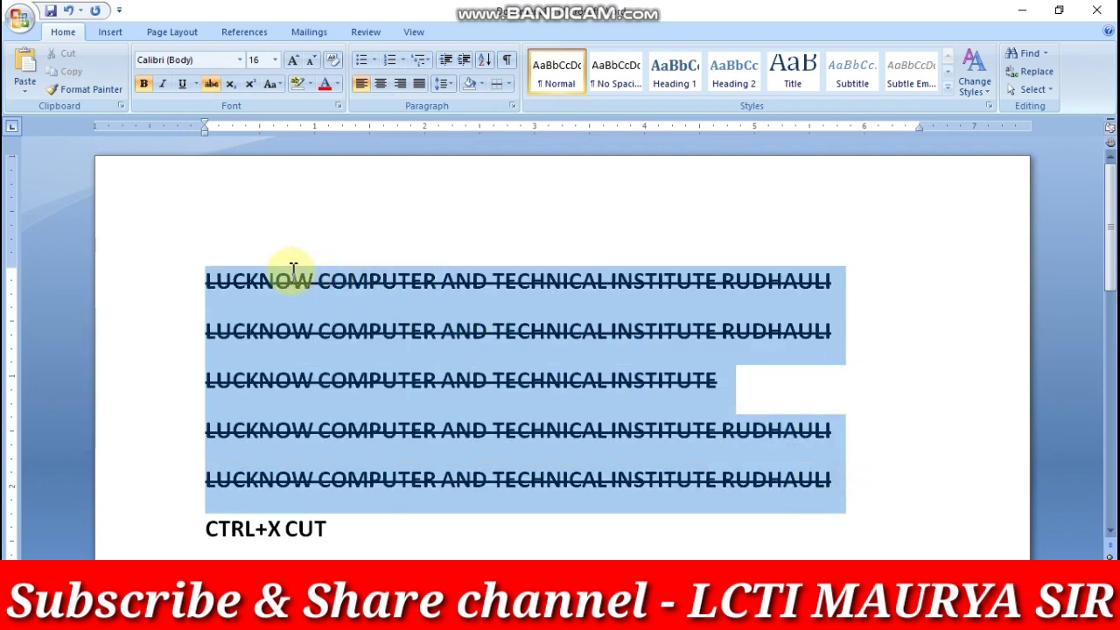
left_click(211, 84)
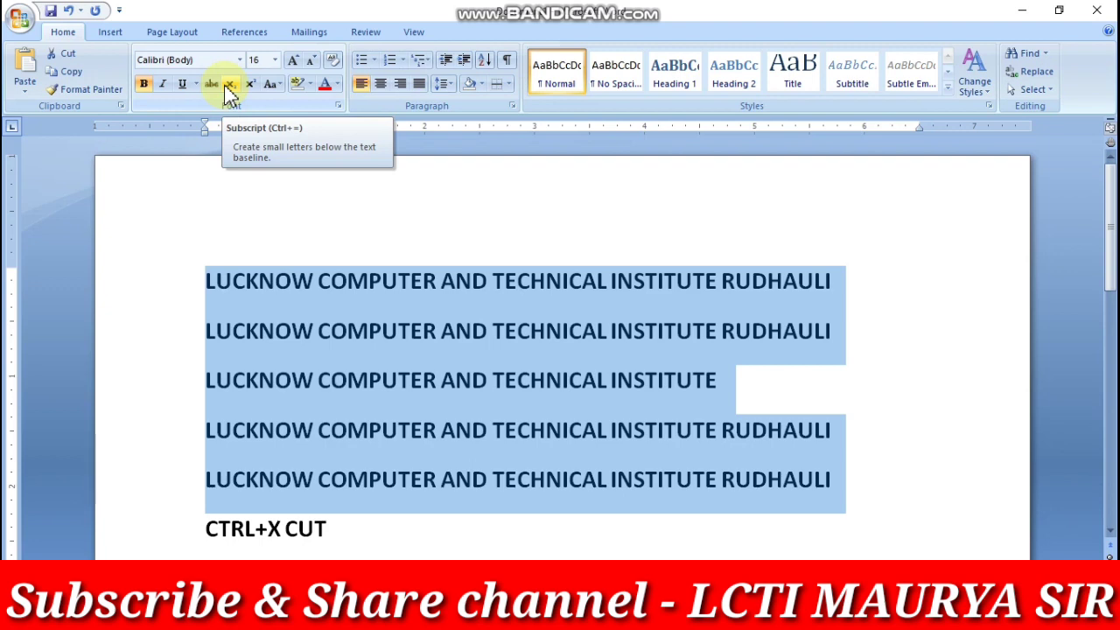
Cut the CTRL+X CUT through 1638 lines and raise the font size from 16 to 18
scroll(298, 262, "down", 4)
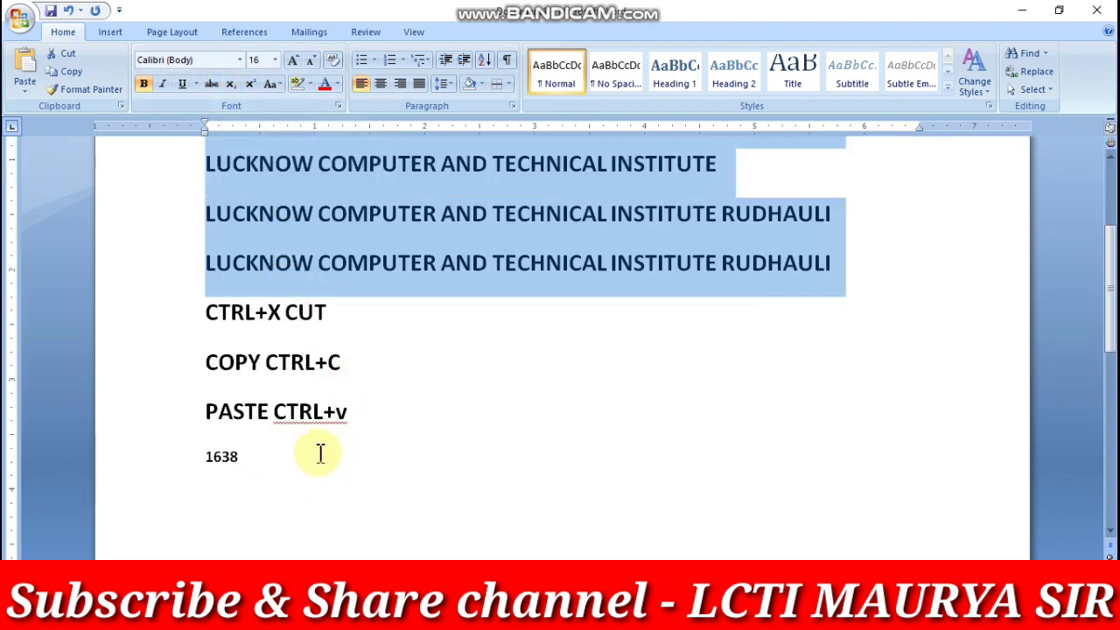
left_click_drag(278, 456, 199, 338)
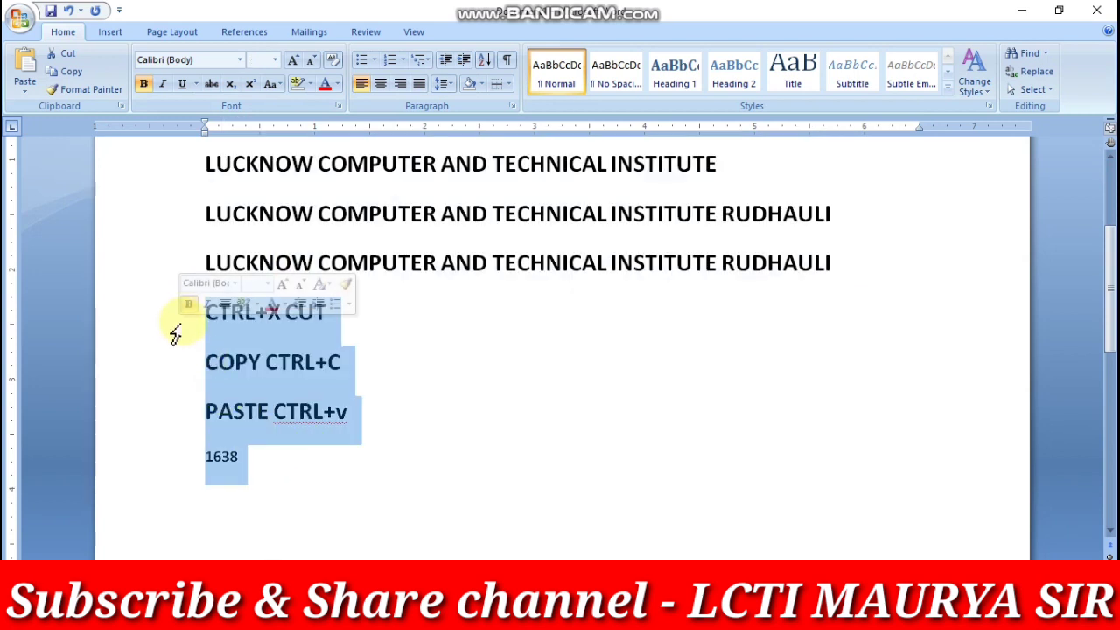
key("ctrl+x")
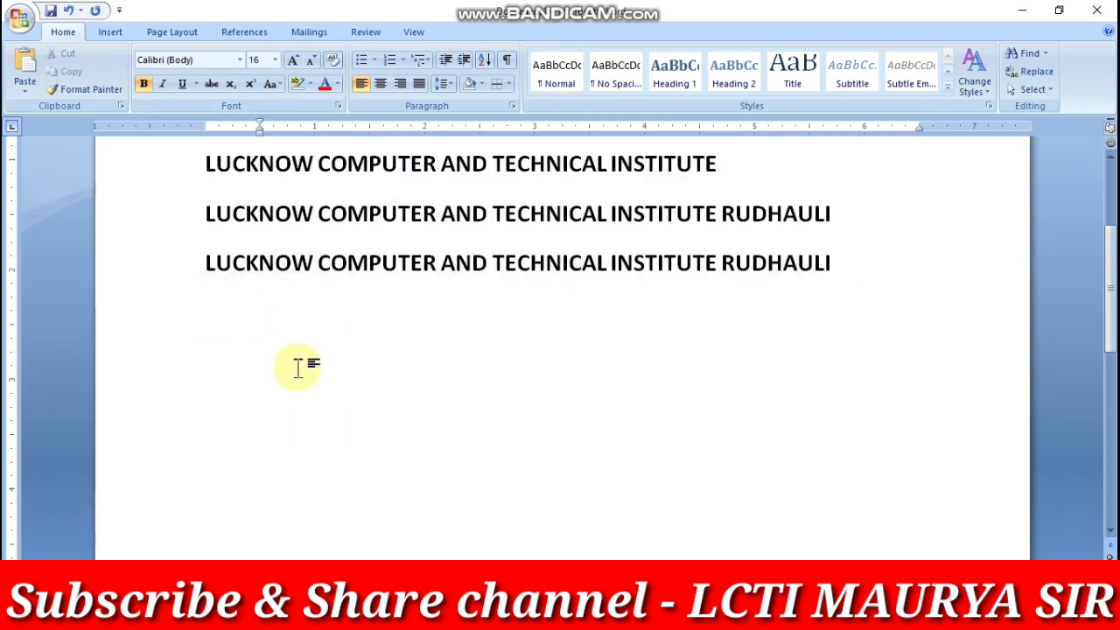
left_click(292, 60)
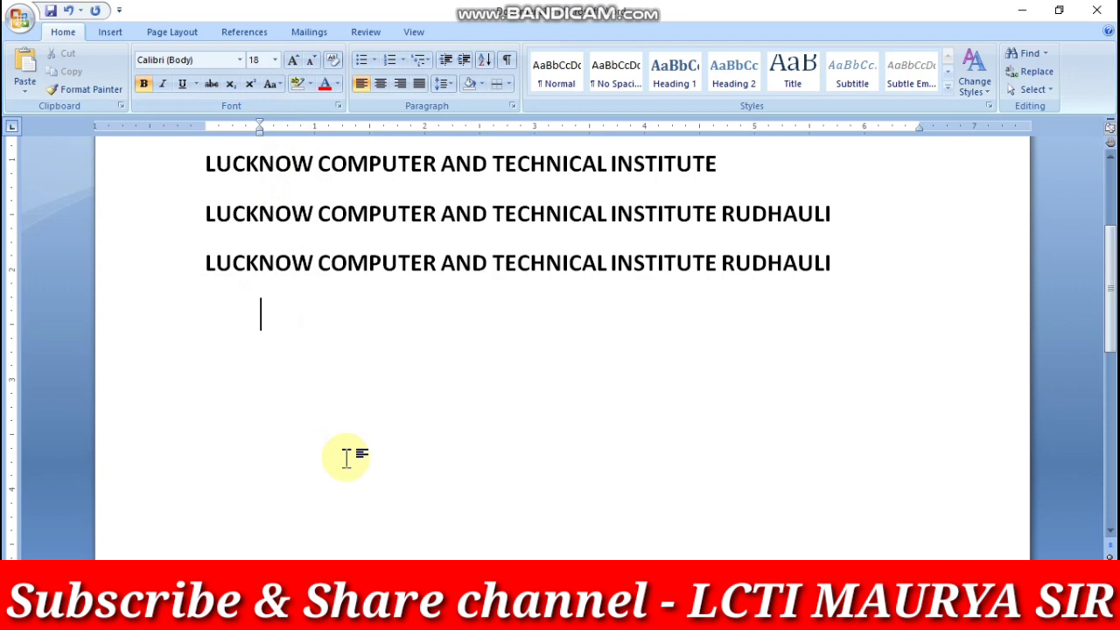
Type K2SO4 and subscript both digits to form K₂SO₄
type("K")
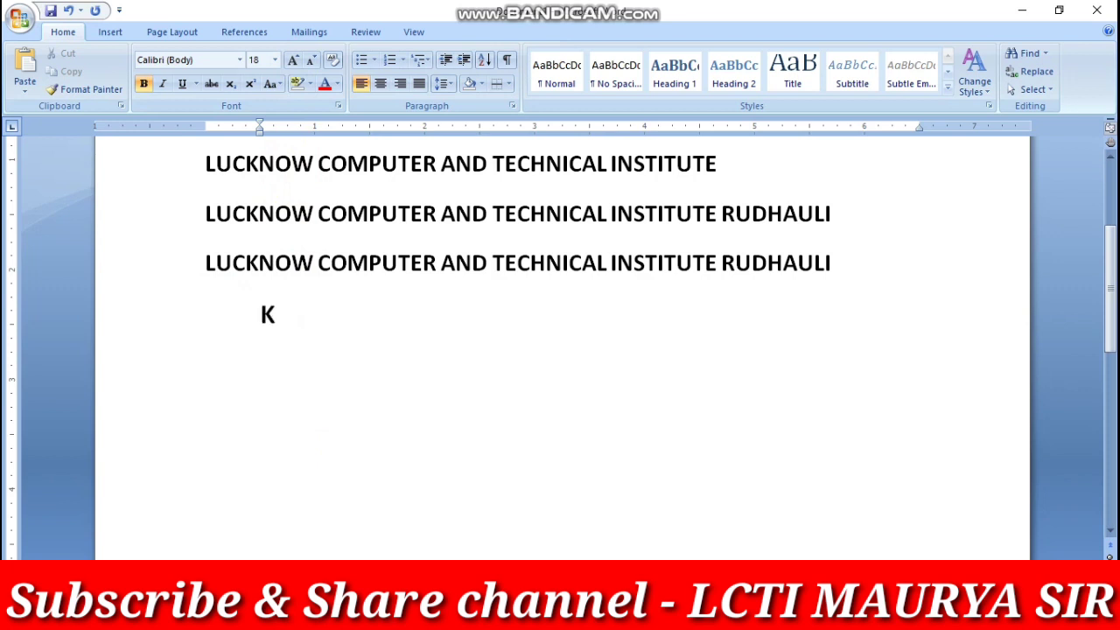
type("2")
type("SO")
type("4")
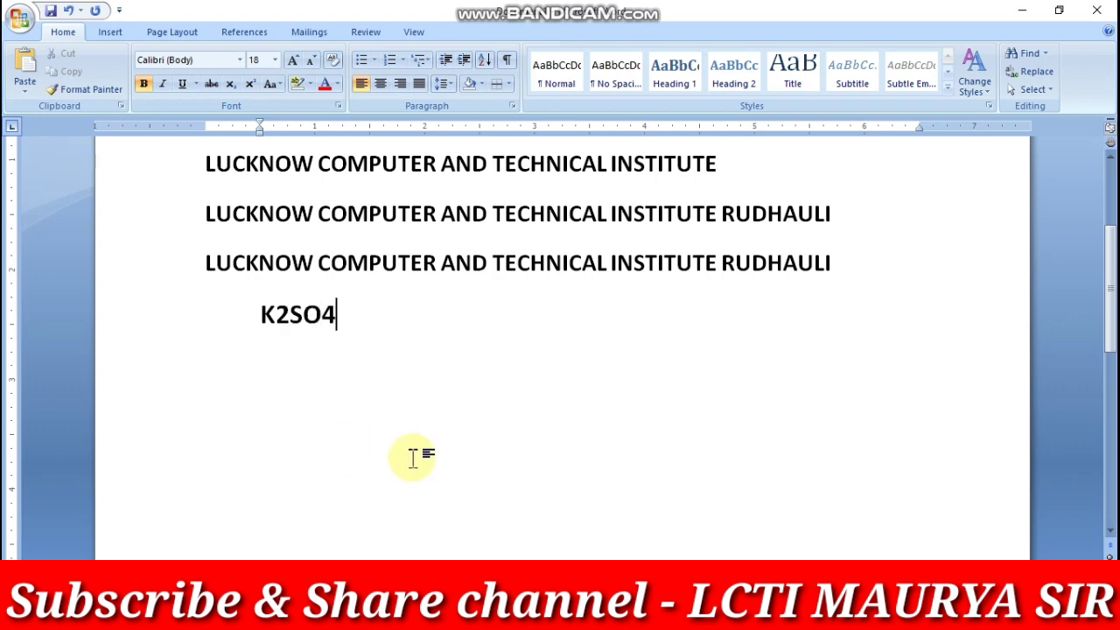
left_click_drag(276, 313, 288, 362)
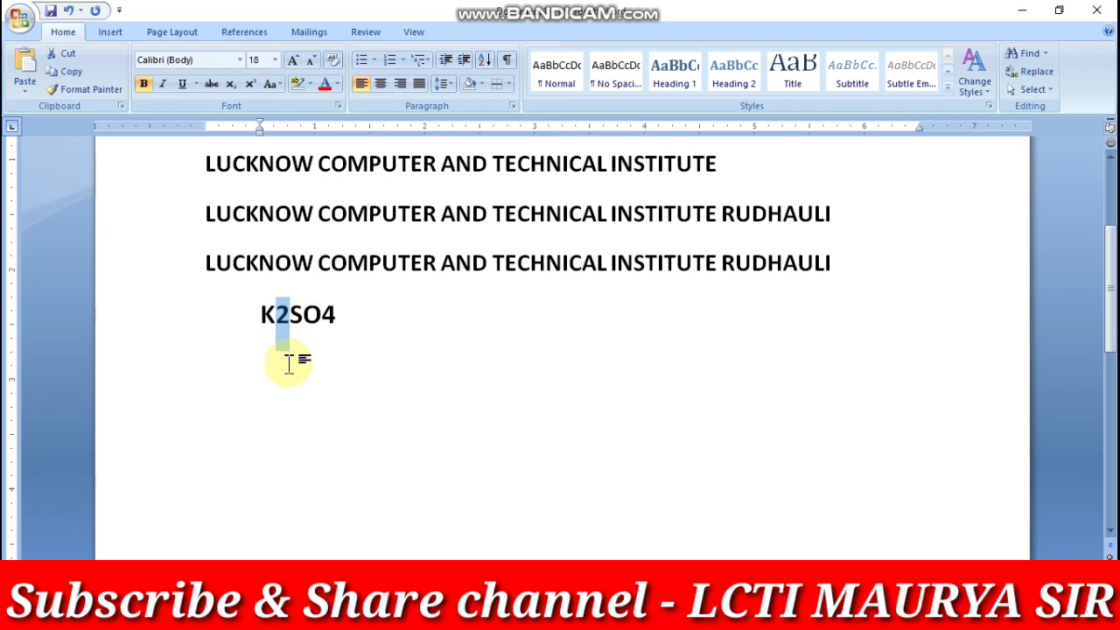
left_click(231, 85)
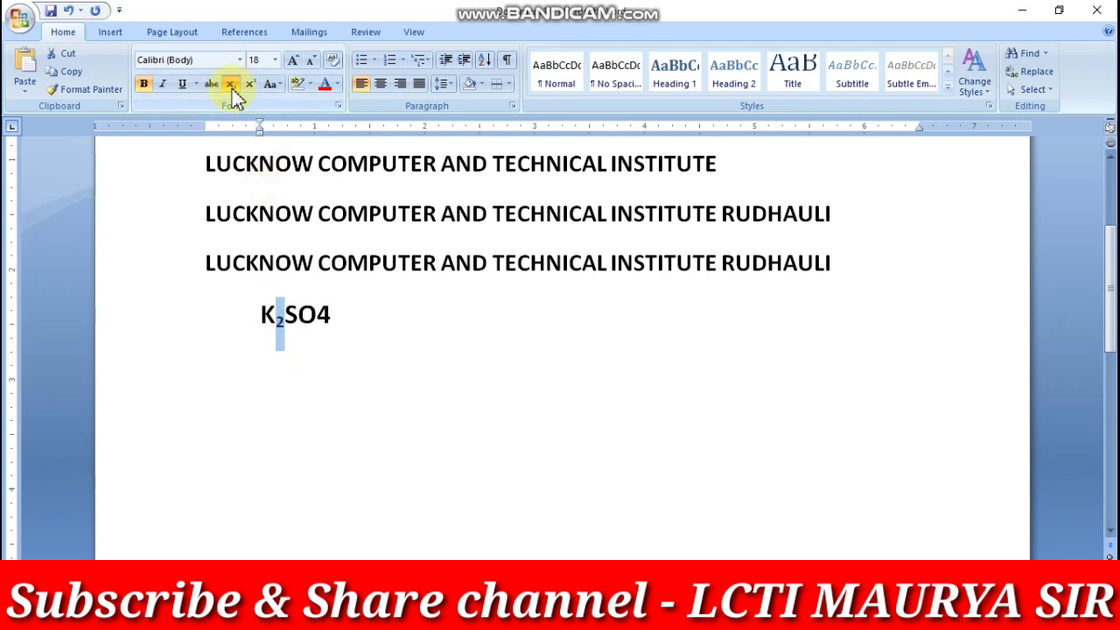
left_click_drag(333, 315, 318, 317)
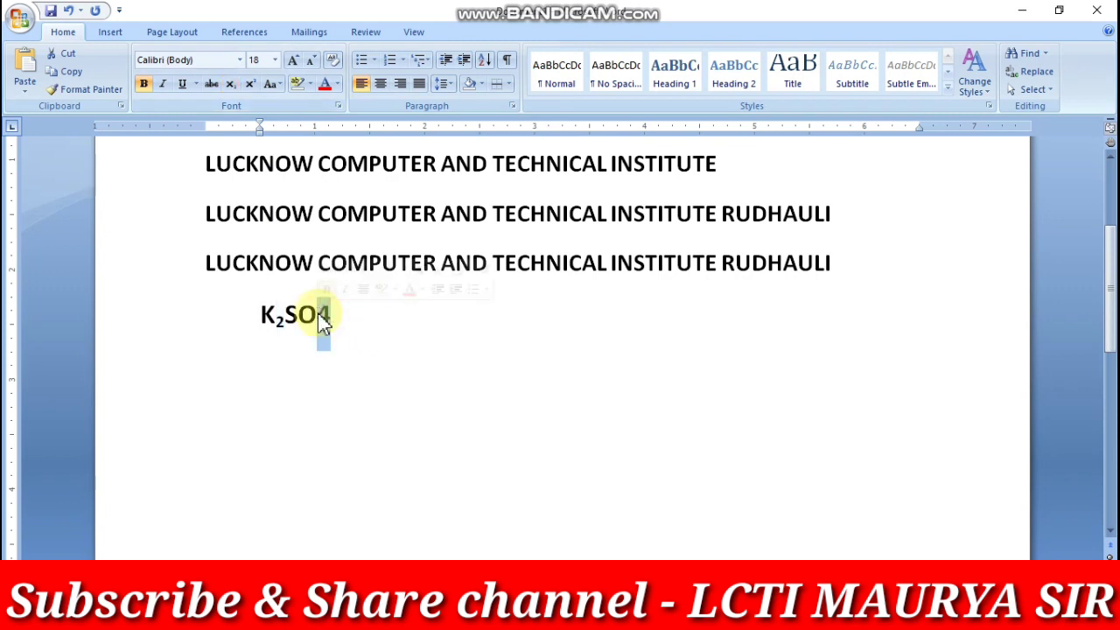
left_click(230, 84)
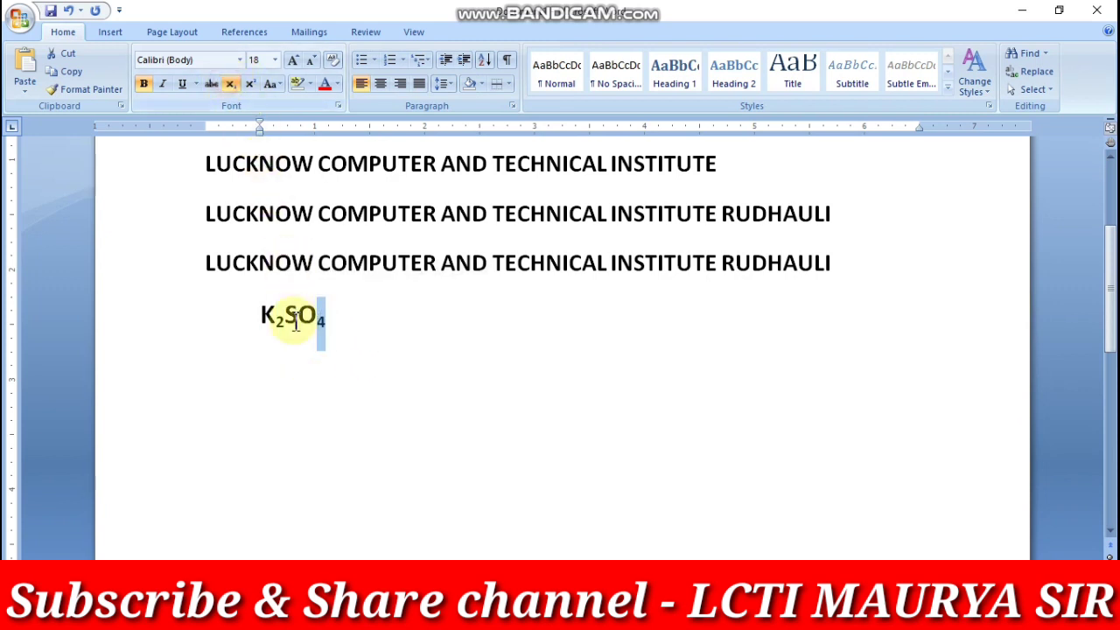
left_click(317, 359)
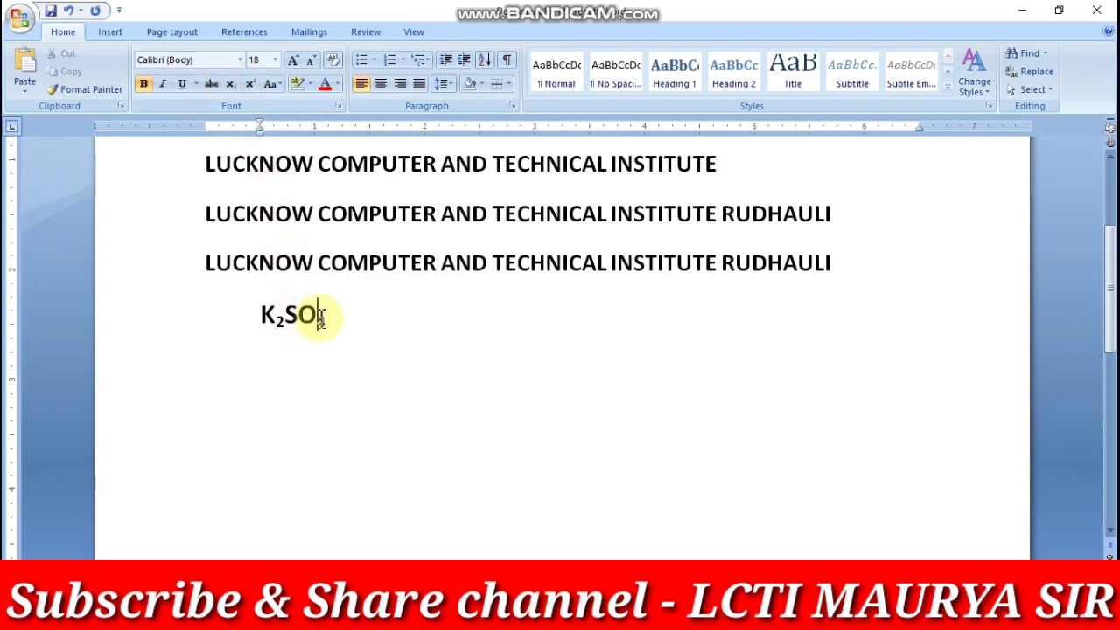
Enlarge K₂SO₄ to 36 pt and start a new line below it with '(ab'
left_click_drag(342, 318, 261, 317)
left_click(291, 60)
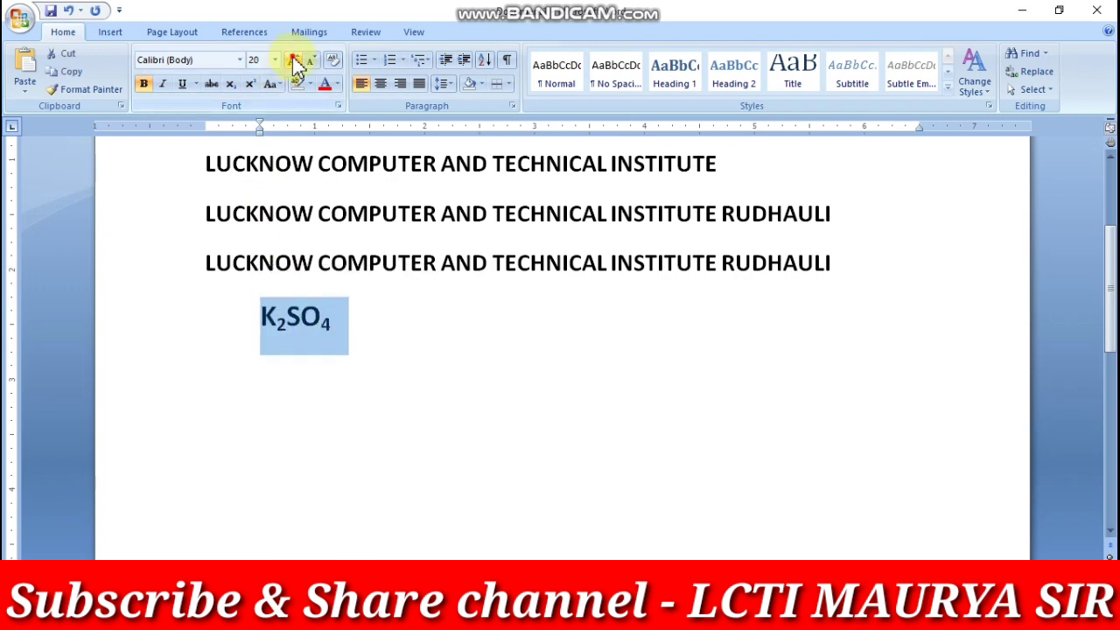
left_click(292, 61)
left_click(292, 60)
left_click(291, 60)
left_click(291, 61)
left_click(291, 60)
left_click(424, 373)
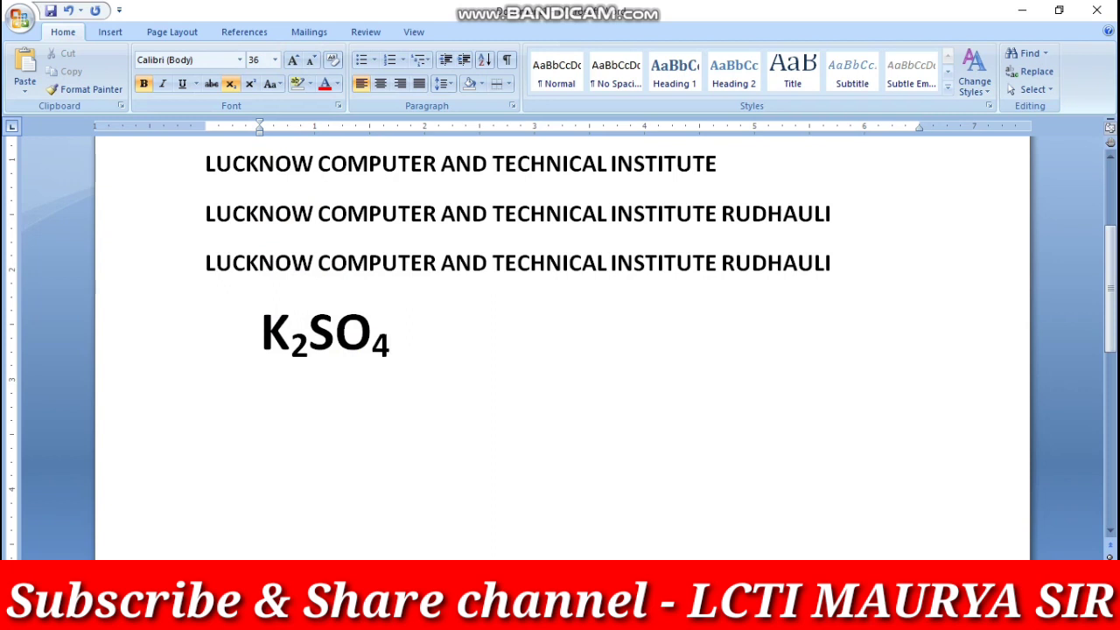
key("Return")
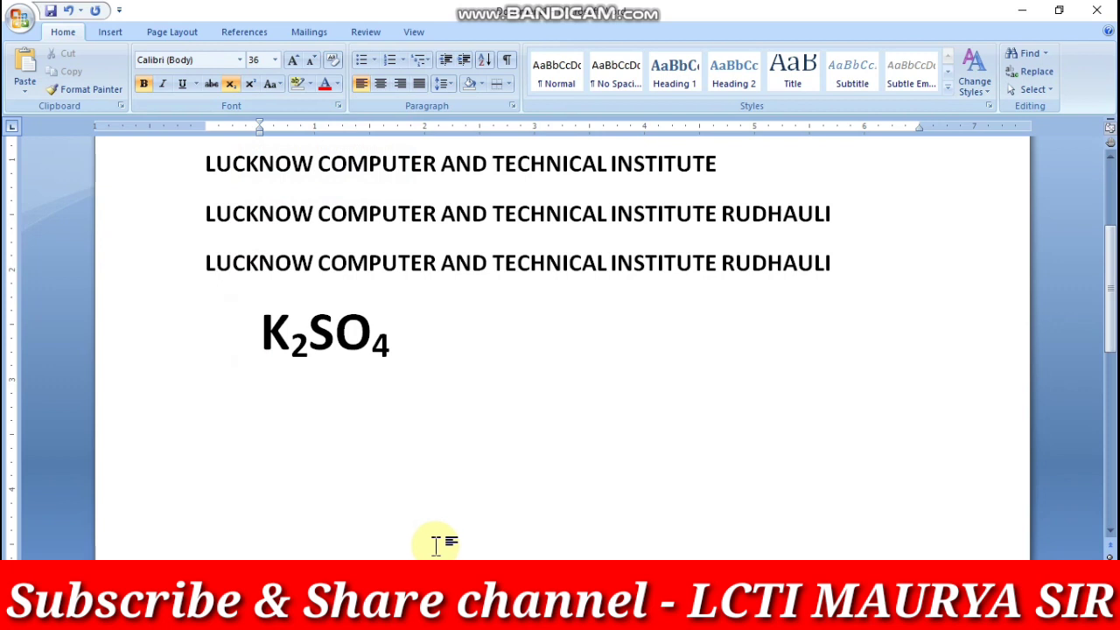
type("(")
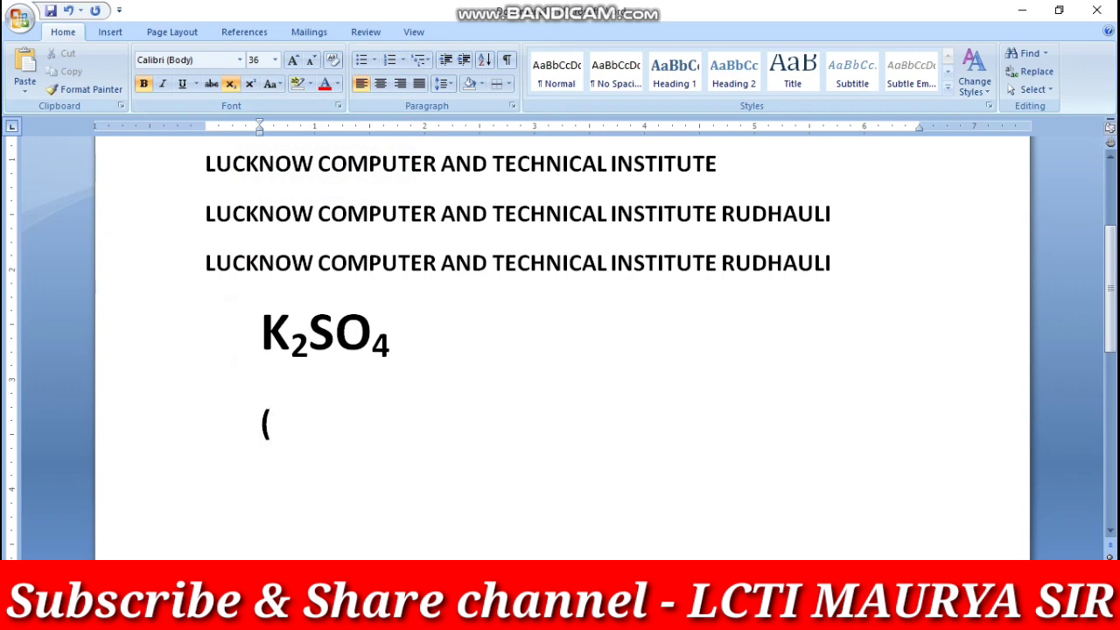
type("ab")
Type (a+b)2=a2+b2+2ab, fixing typos along the way, and select the formula
key("BackSpace")
type("+b)")
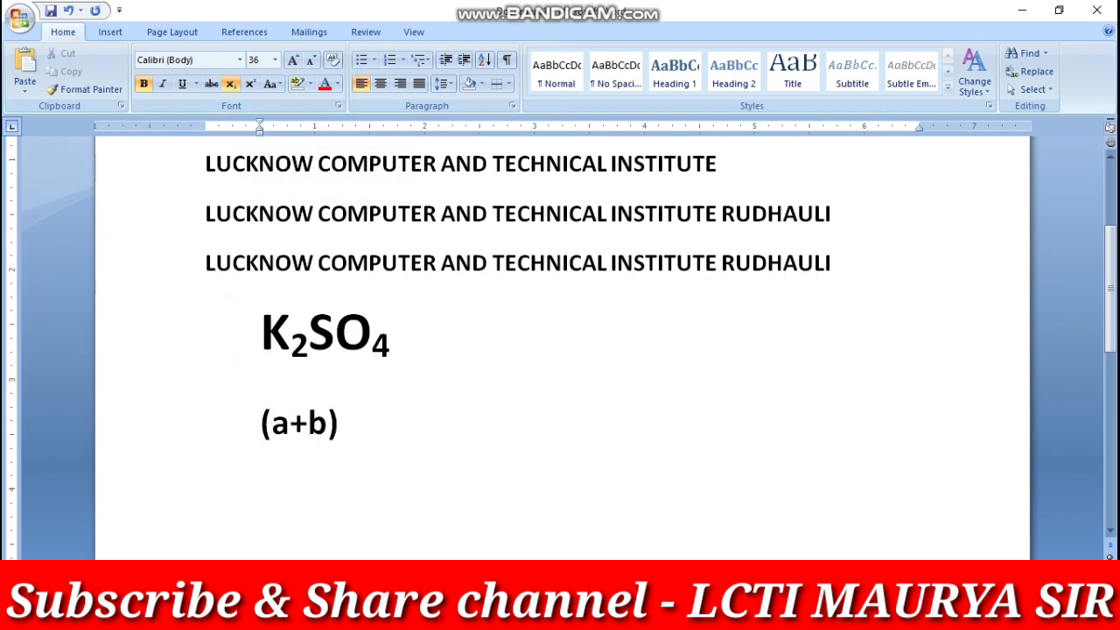
type("2 ")
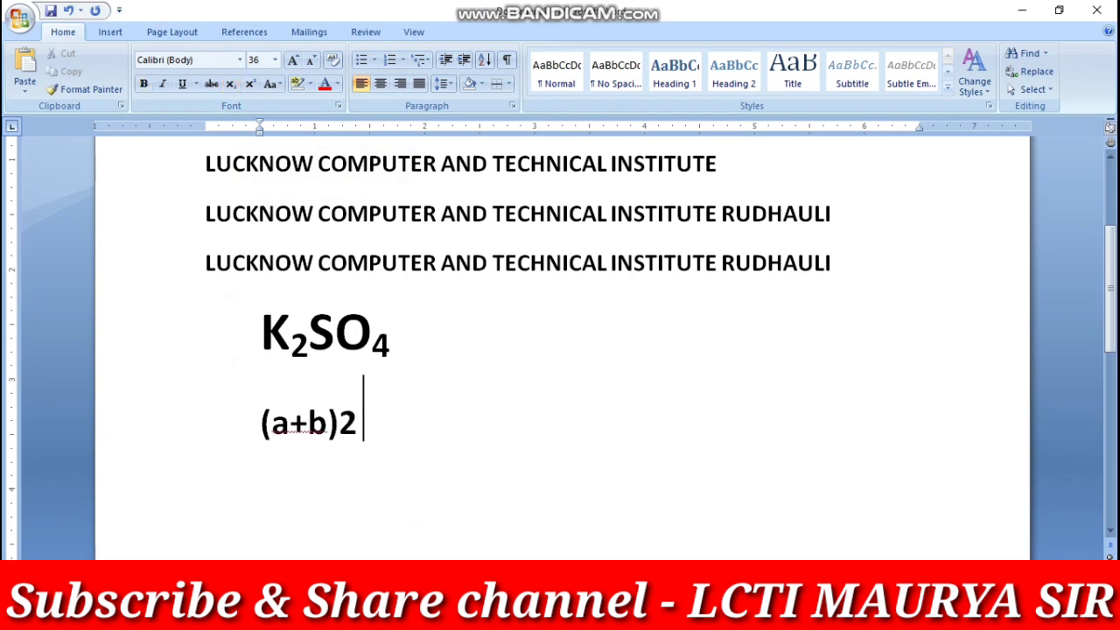
type("=")
key("BackSpace")
type("-")
key("ctrl+z")
key("ctrl+z")
key("BackSpace")
key("BackSpace")
type("=")
type("a")
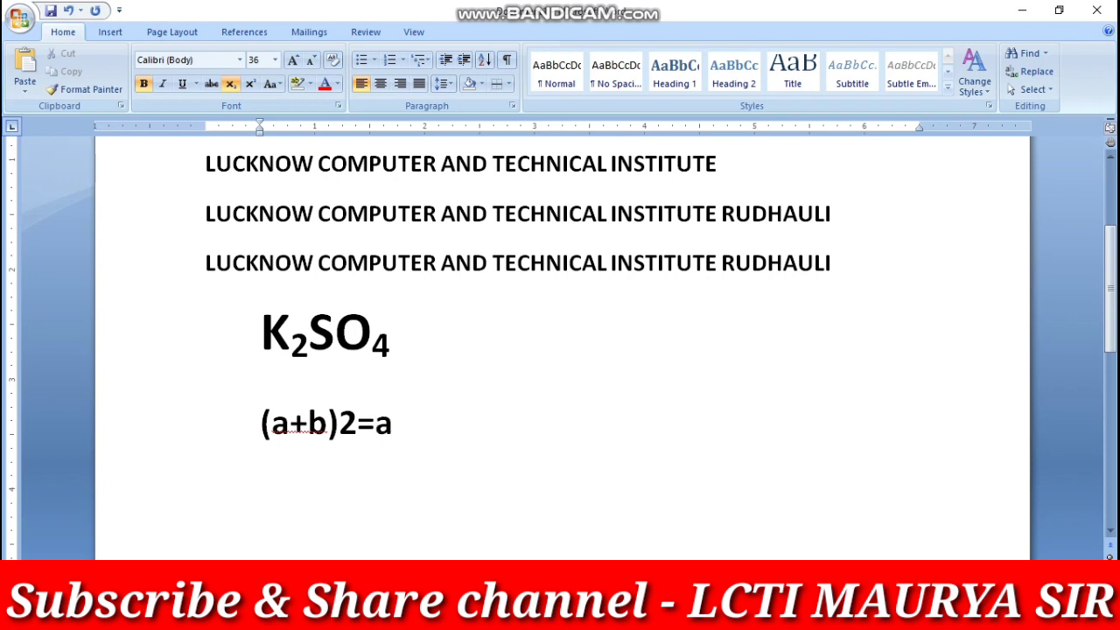
type("2")
type("+")
type("b2")
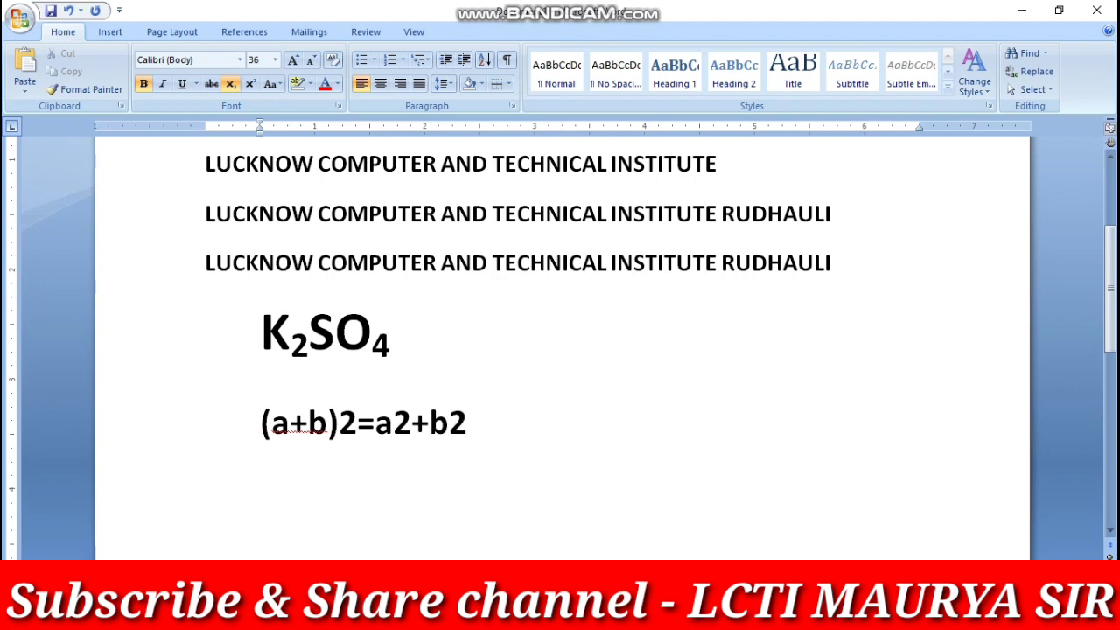
type("+")
type("2ab")
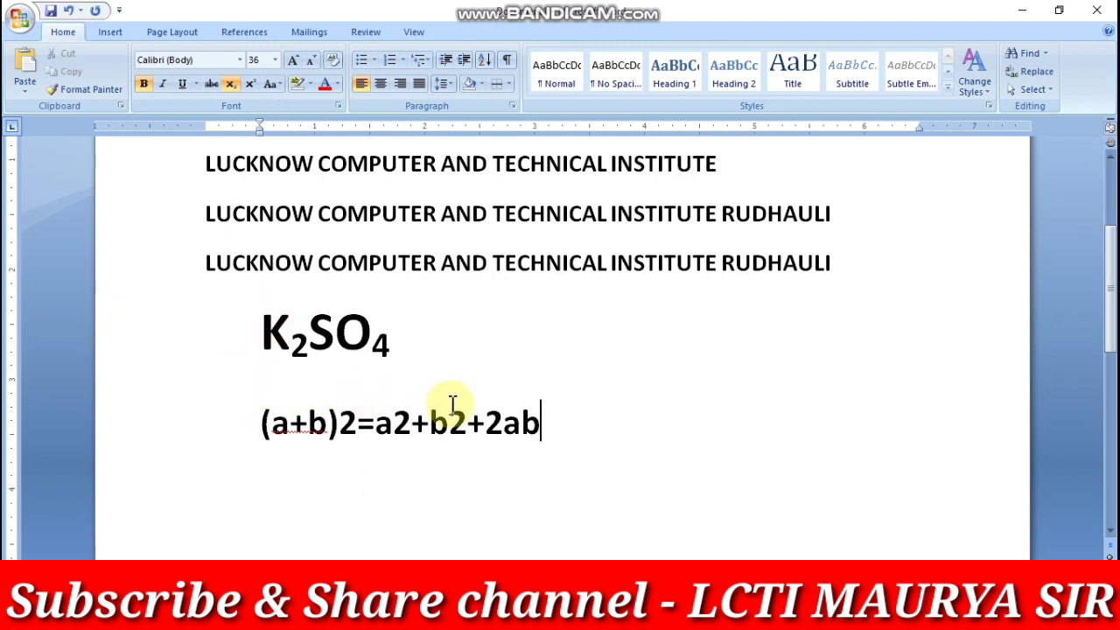
left_click(383, 426)
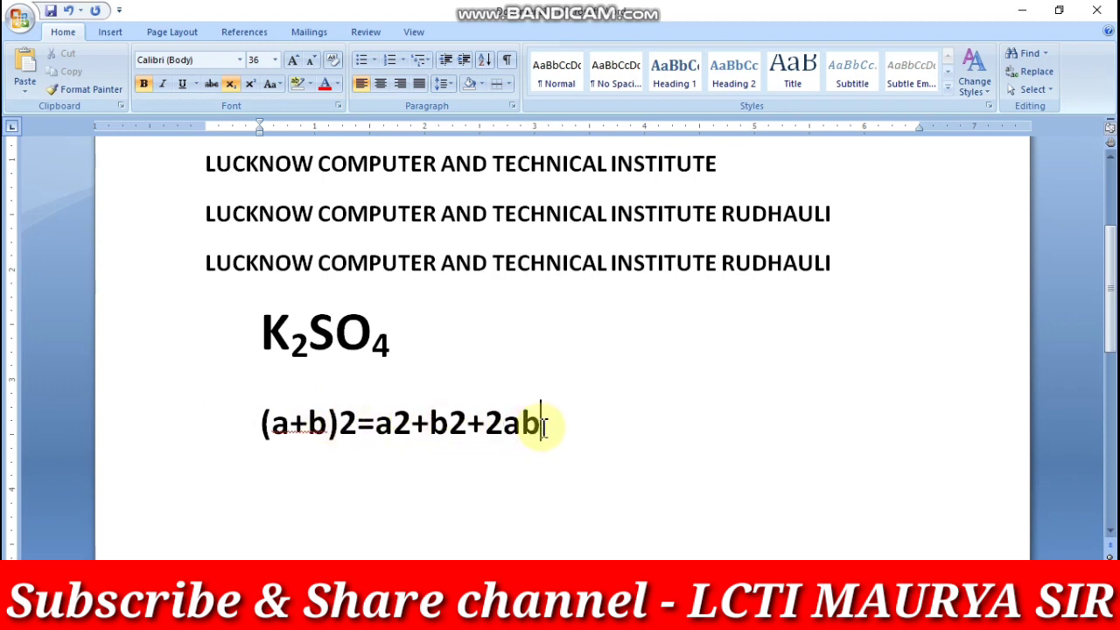
left_click_drag(541, 426, 242, 429)
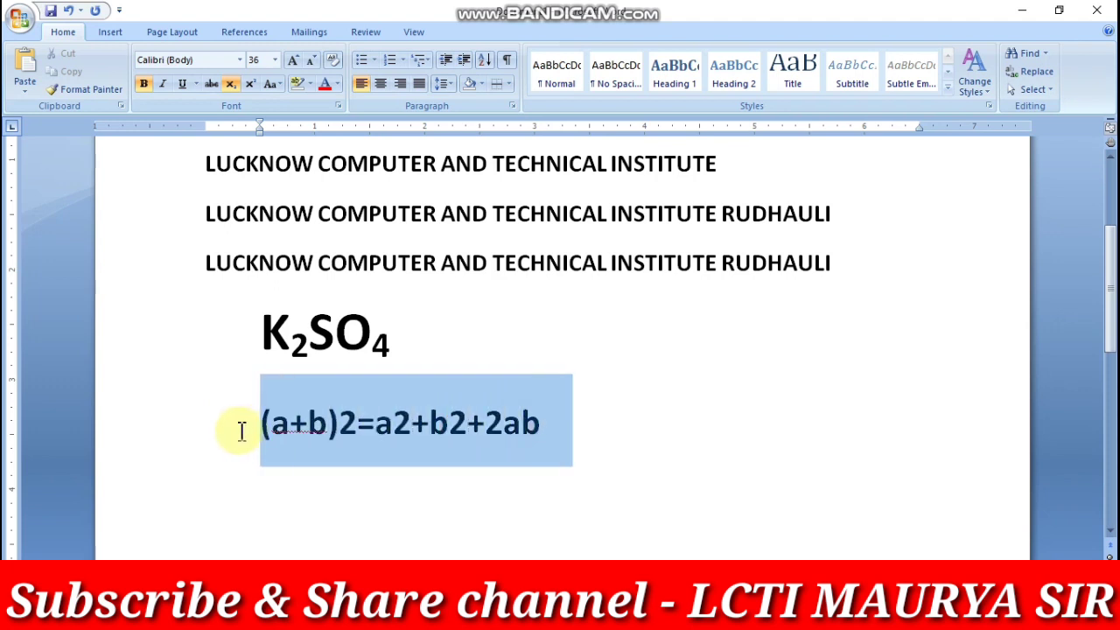
Turn off subscript on the formula and superscript the three exponent 2s
left_click(231, 83)
left_click(635, 416)
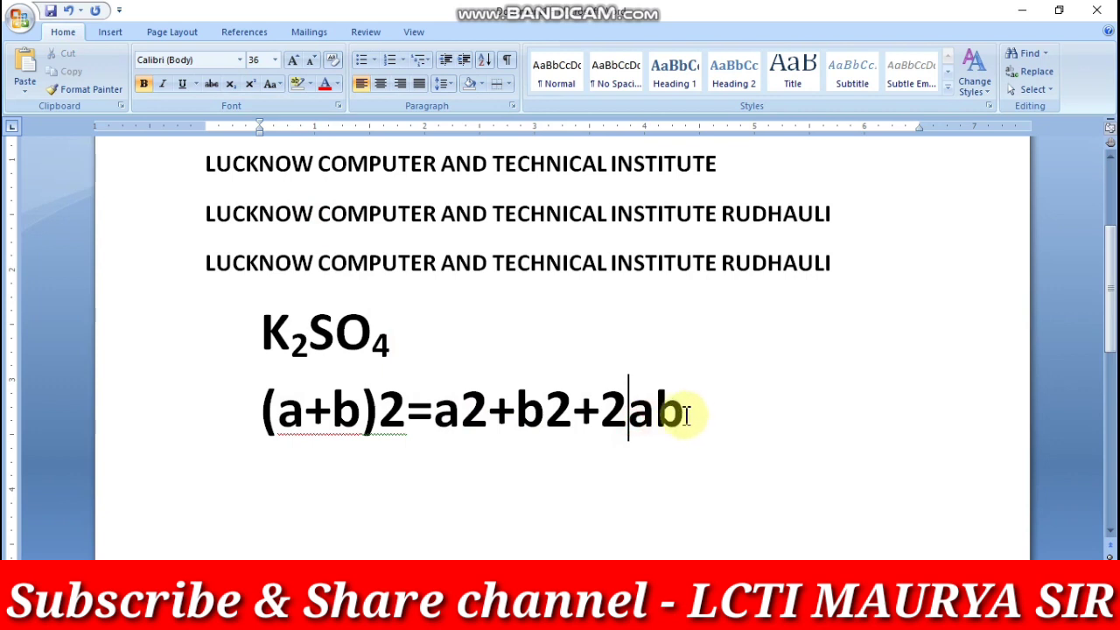
left_click_drag(408, 402, 378, 404)
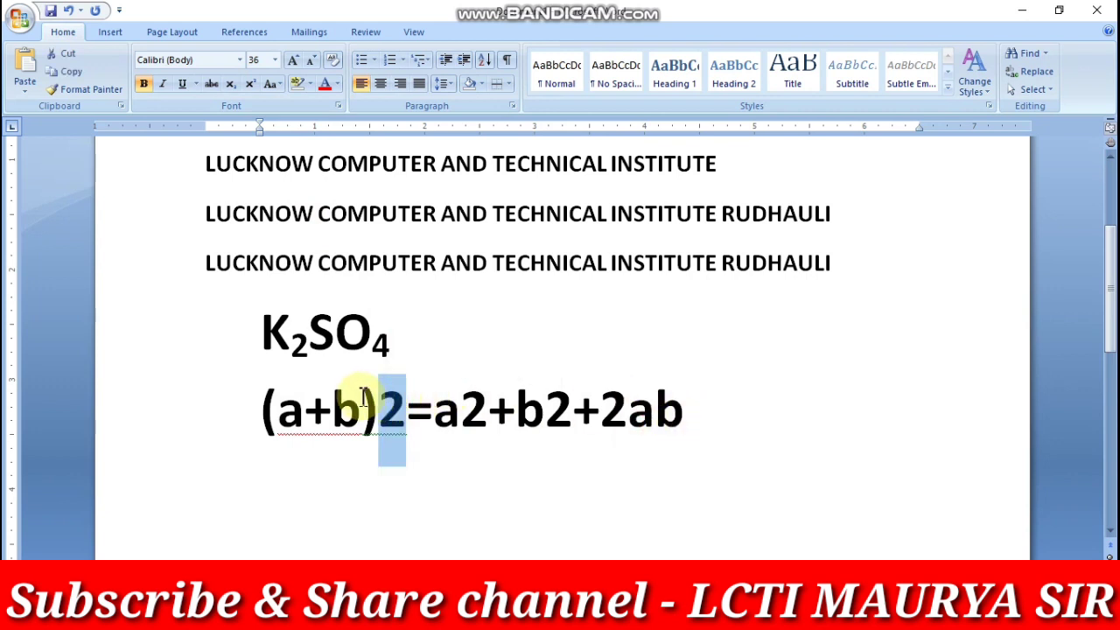
left_click_drag(486, 404, 378, 404)
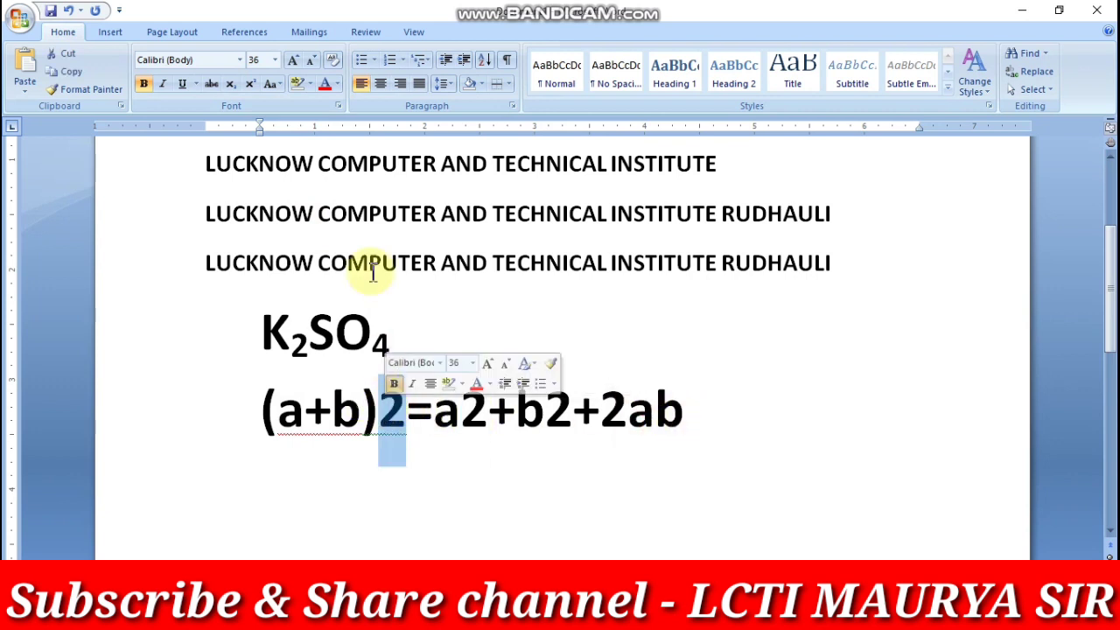
left_click(250, 85)
left_click_drag(479, 404, 461, 406)
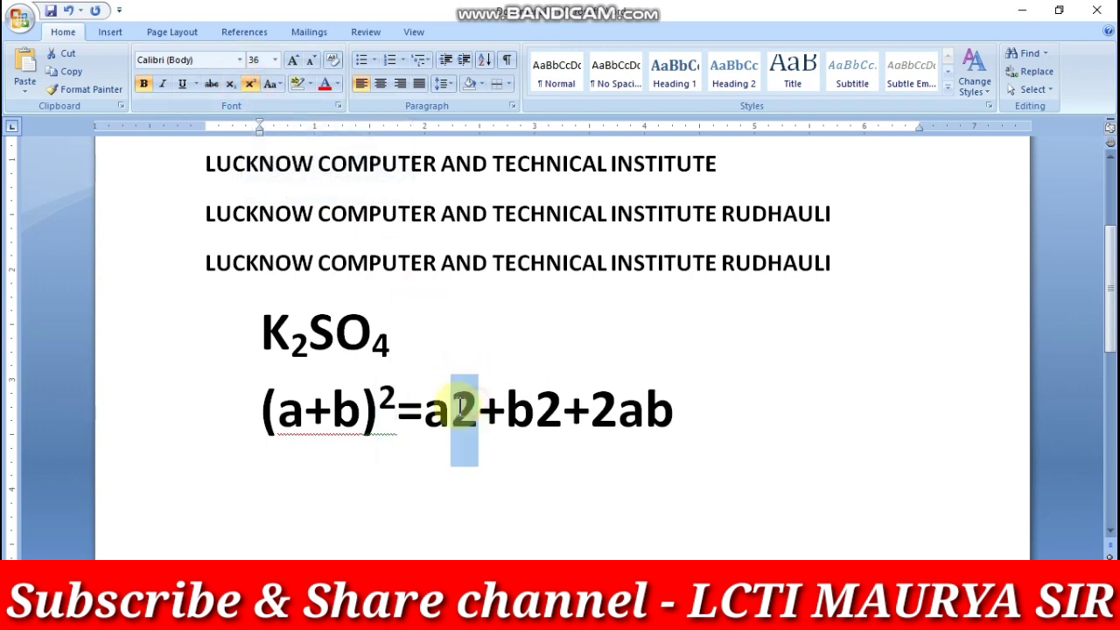
left_click(249, 85)
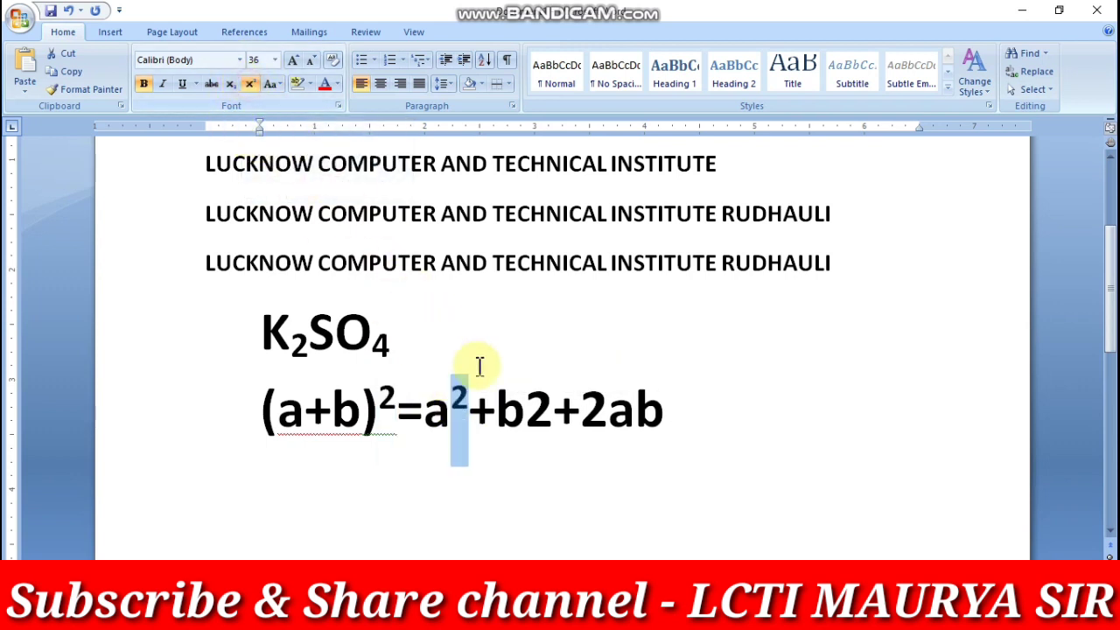
left_click_drag(553, 404, 525, 406)
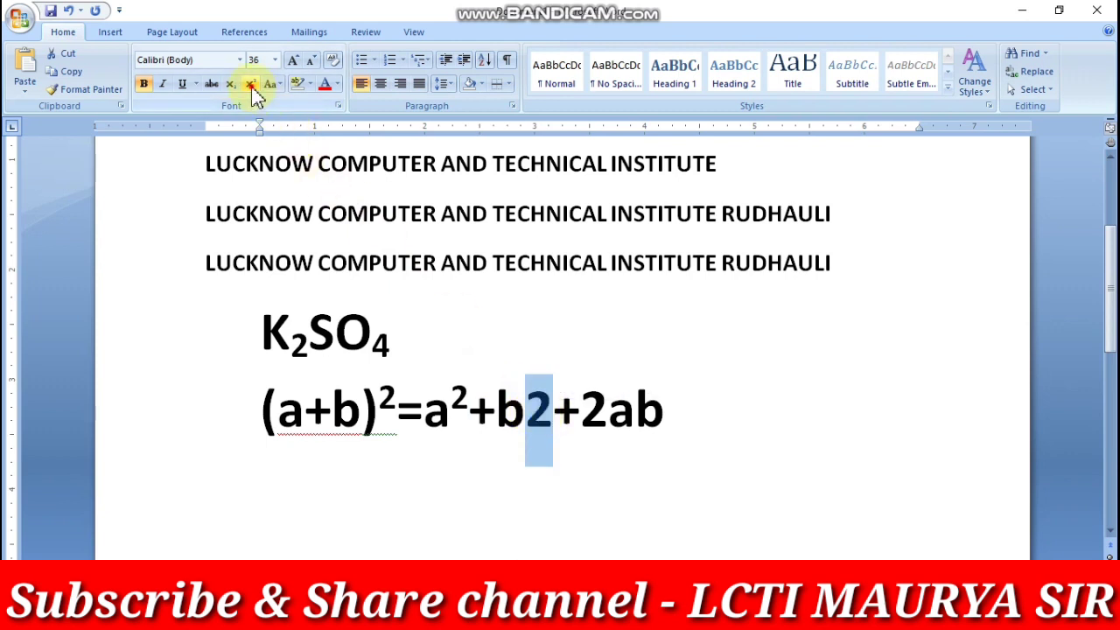
left_click(250, 85)
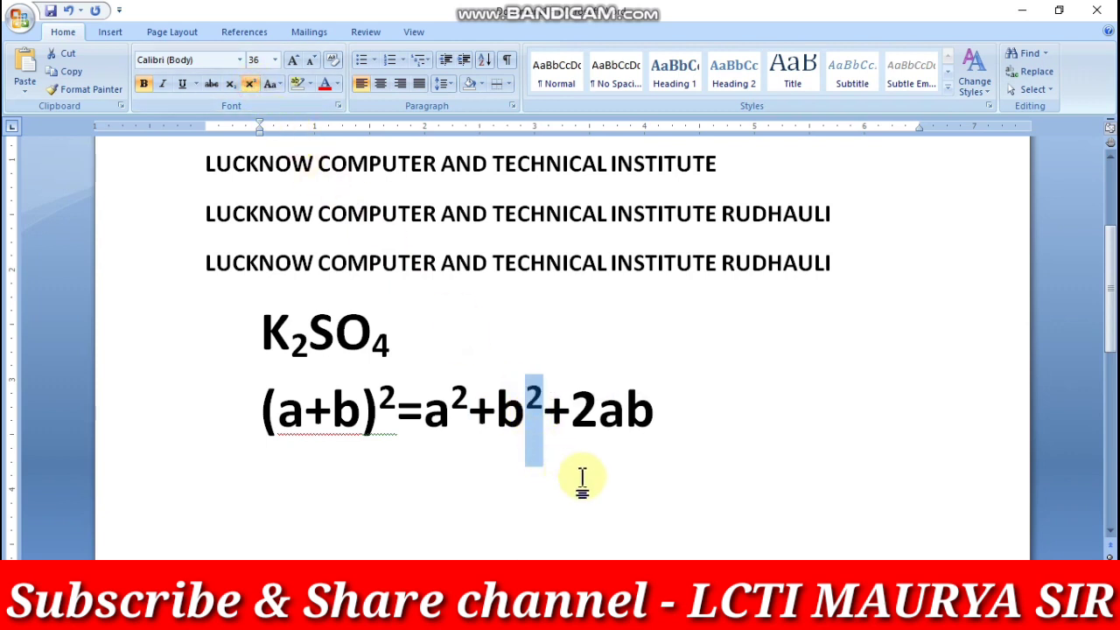
Select the equation, then K₂SO₄, and leave the caret at the equation's end
left_click_drag(670, 408, 252, 411)
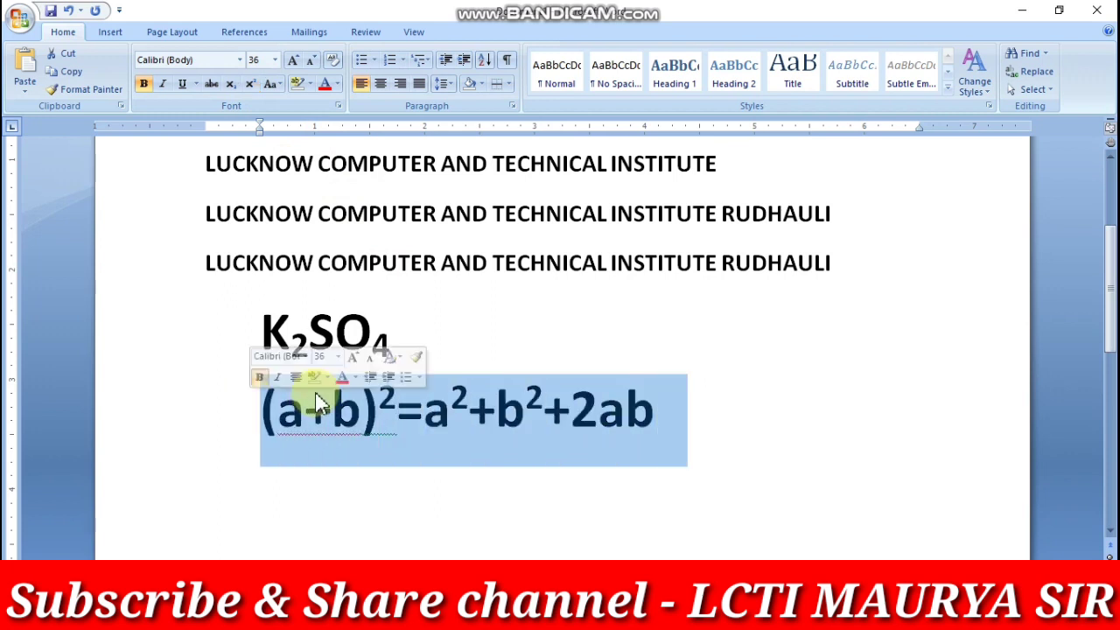
left_click_drag(409, 338, 252, 341)
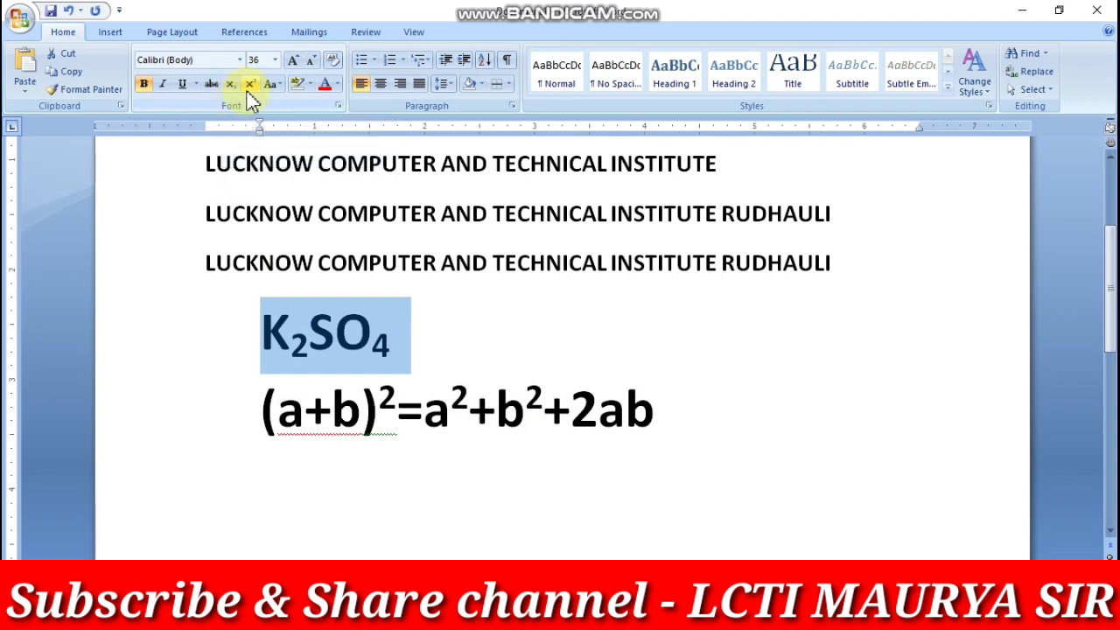
left_click(564, 460)
left_click(667, 424)
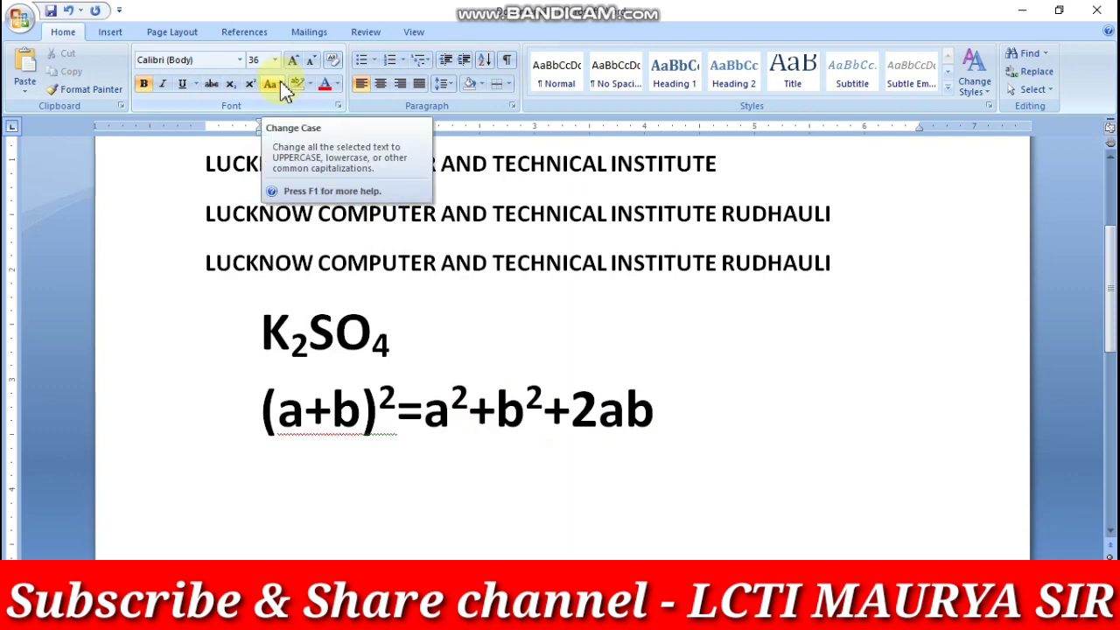
Convert the five uppercase institute-name lines to Sentence case
scroll(374, 304, "up", 3)
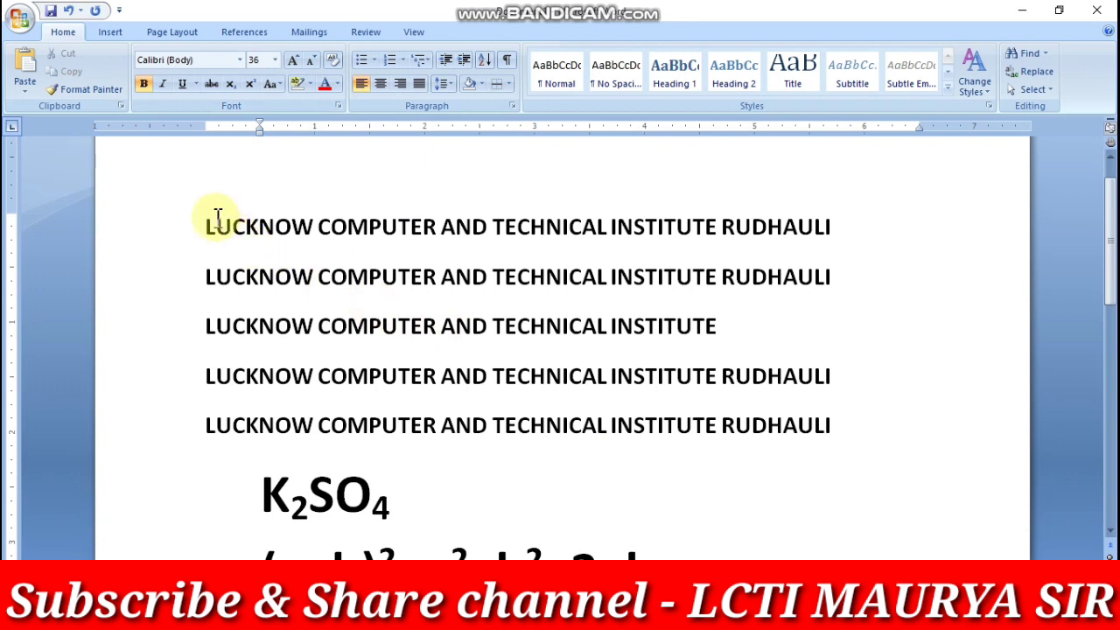
mouse_move(205, 220)
left_mouse_down()
mouse_move(565, 375)
mouse_move(831, 429)
left_mouse_up()
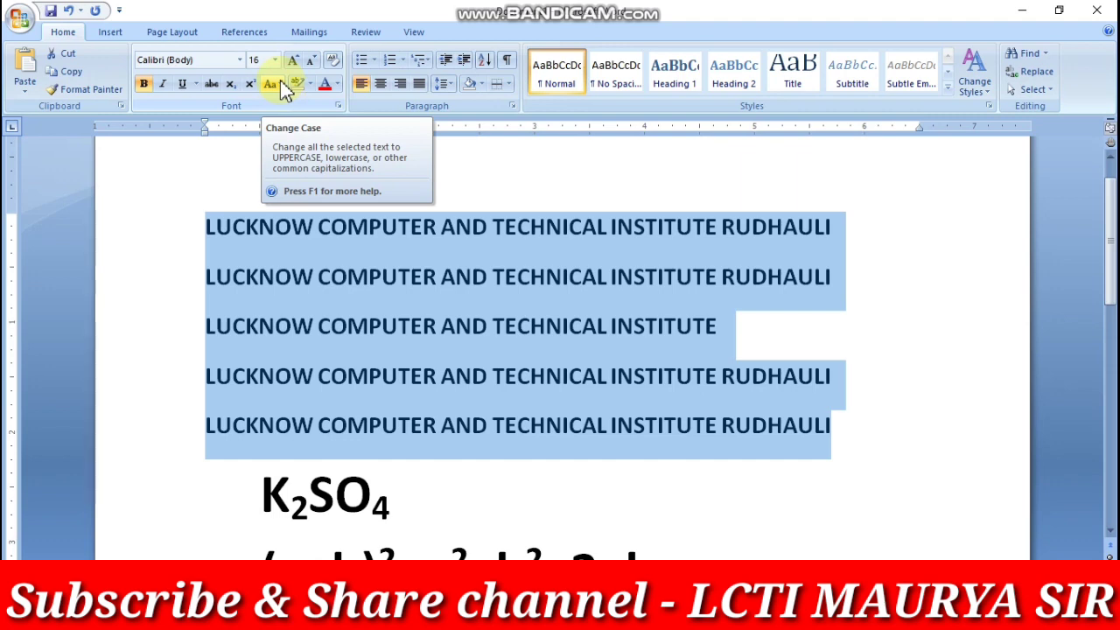
left_click(280, 84)
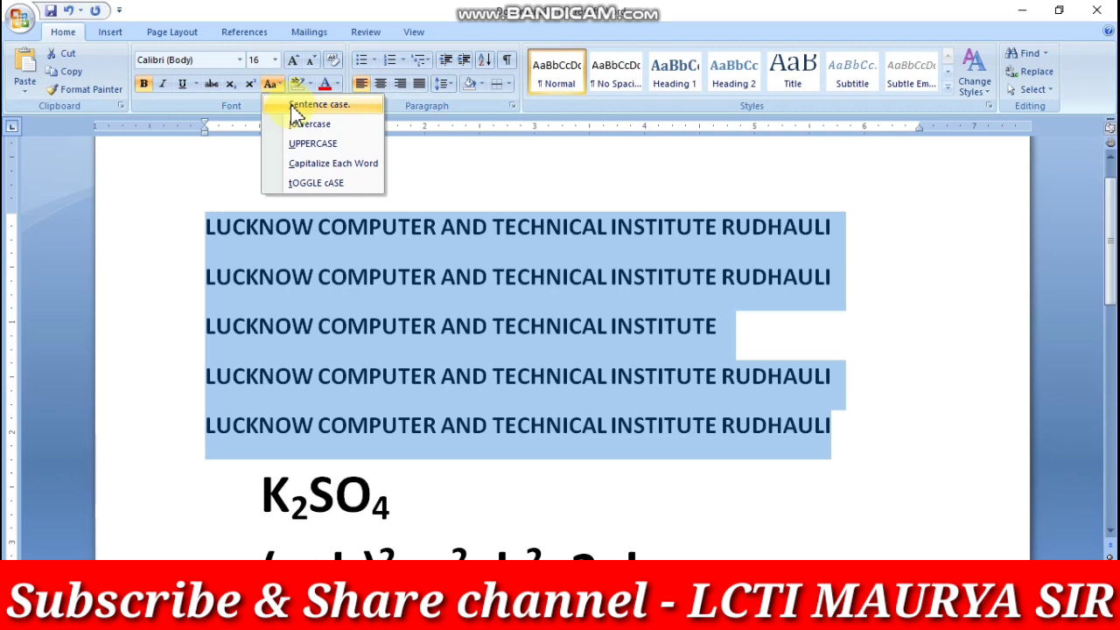
left_click(294, 106)
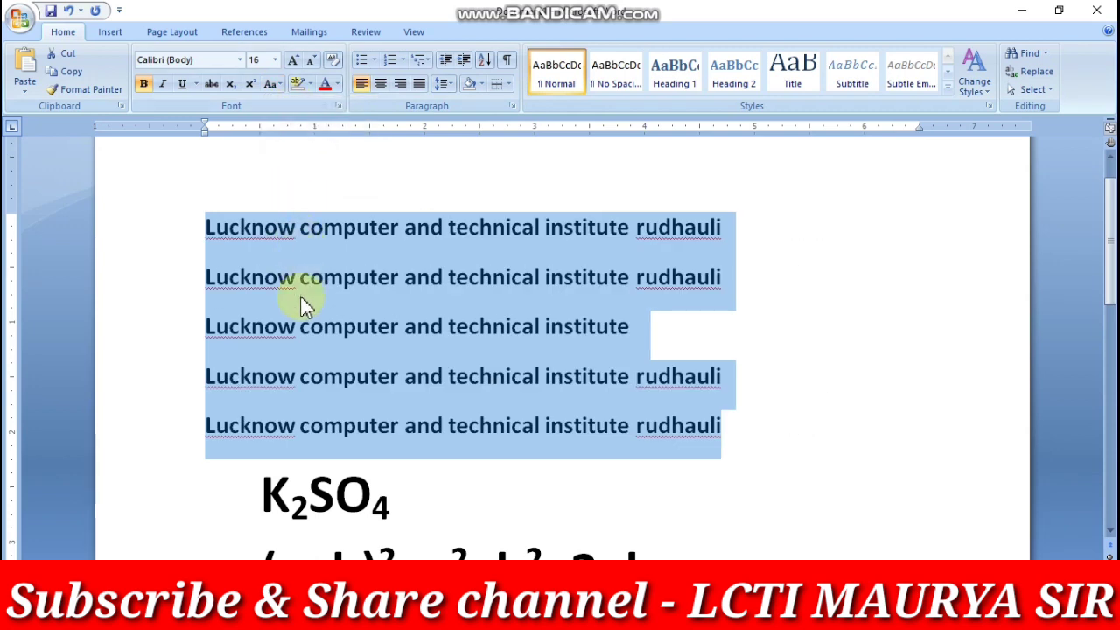
Check the capital L on the first lines, then reselect all five institute-name lines
left_click(233, 233)
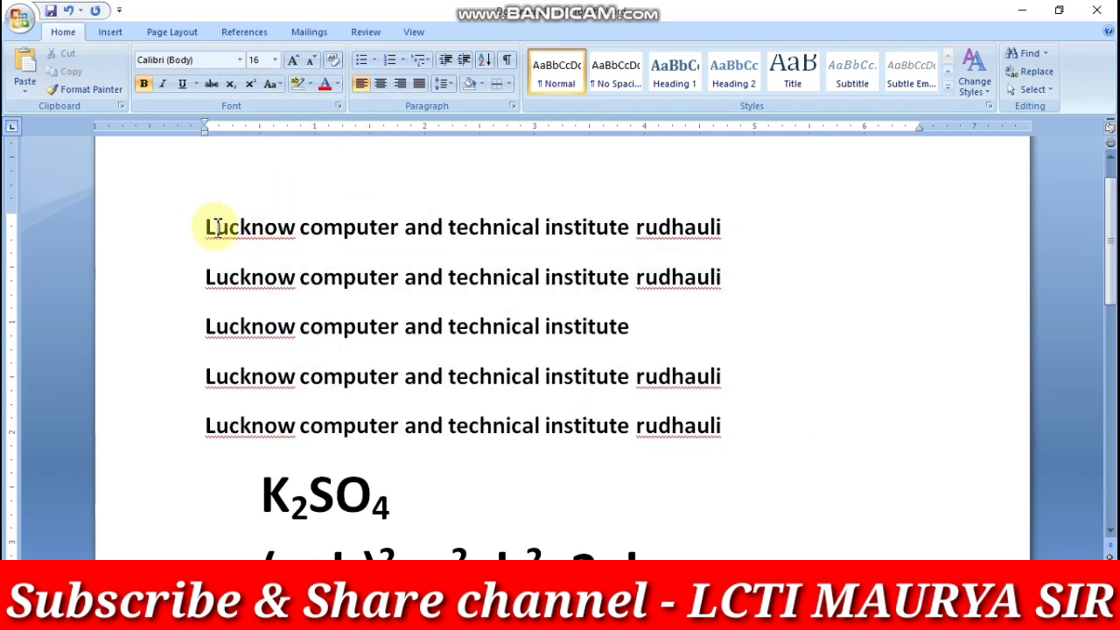
left_click_drag(218, 228, 206, 227)
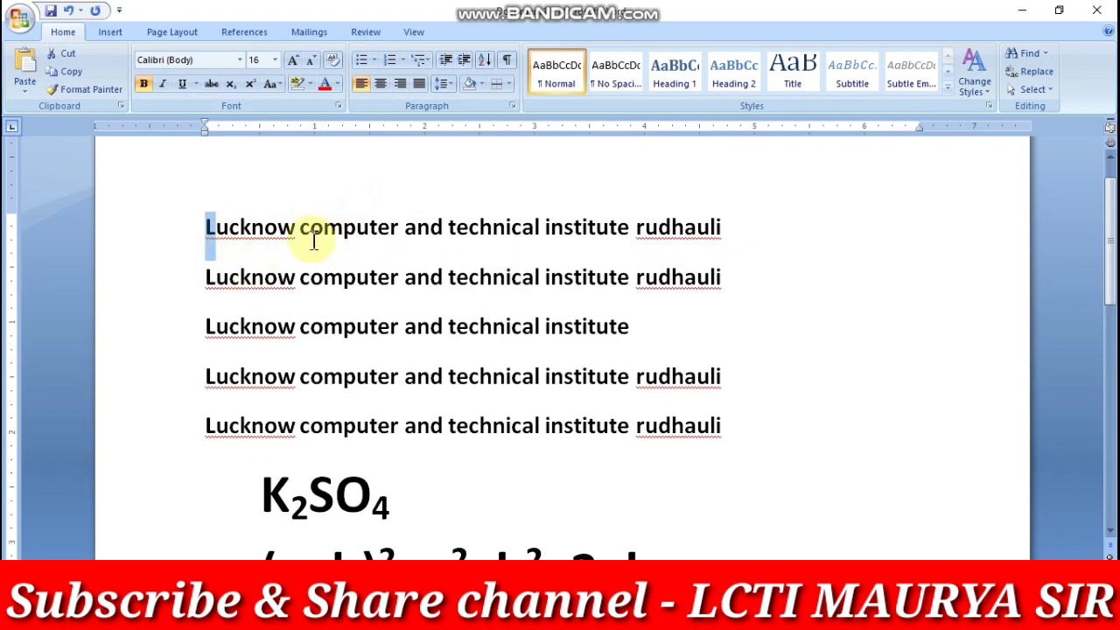
left_click_drag(216, 276, 207, 280)
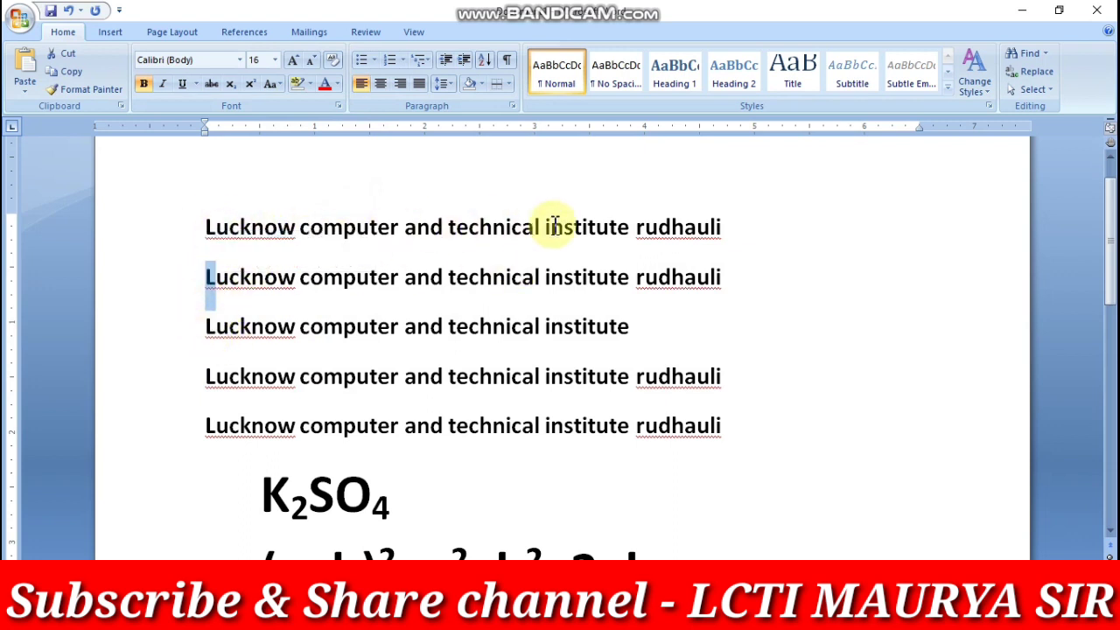
left_click(728, 429)
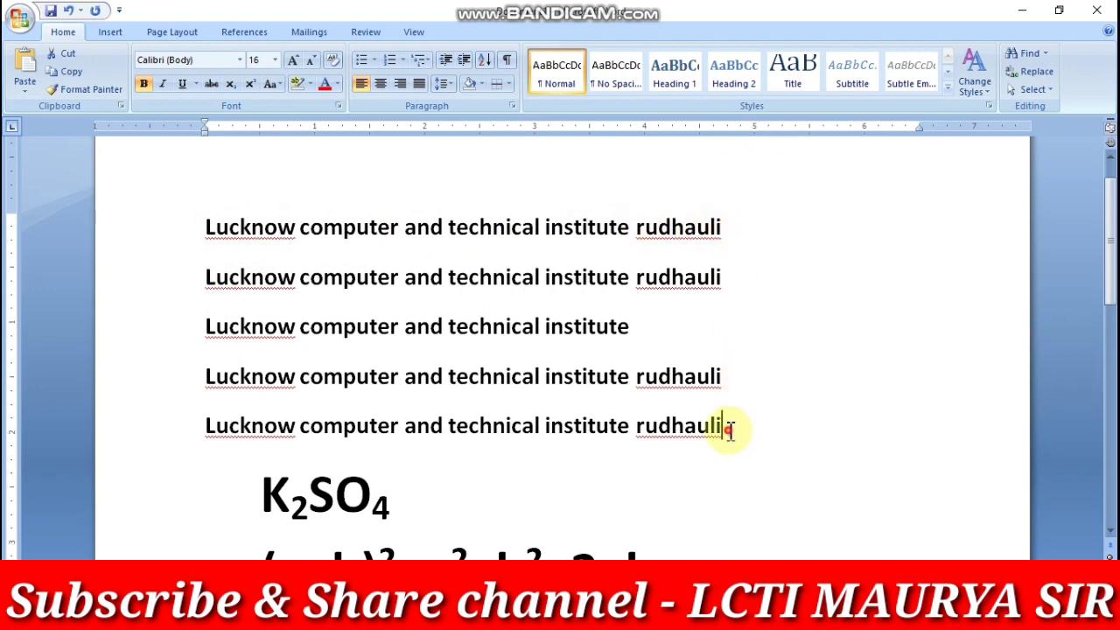
left_click_drag(728, 429, 215, 231)
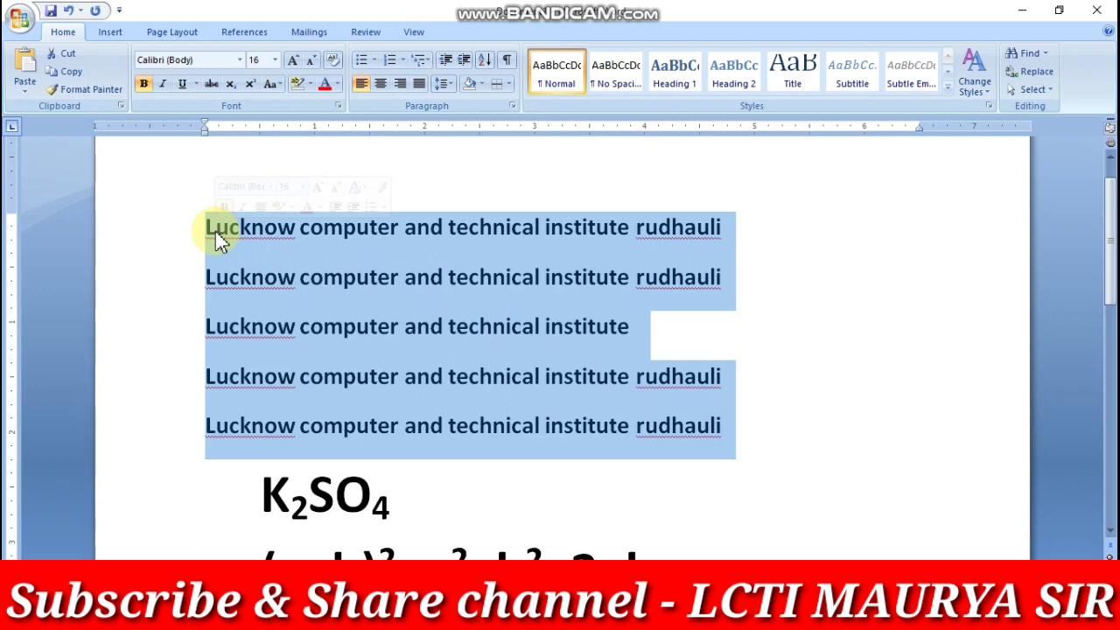
Convert the selected institute-name lines to lowercase
left_click(278, 84)
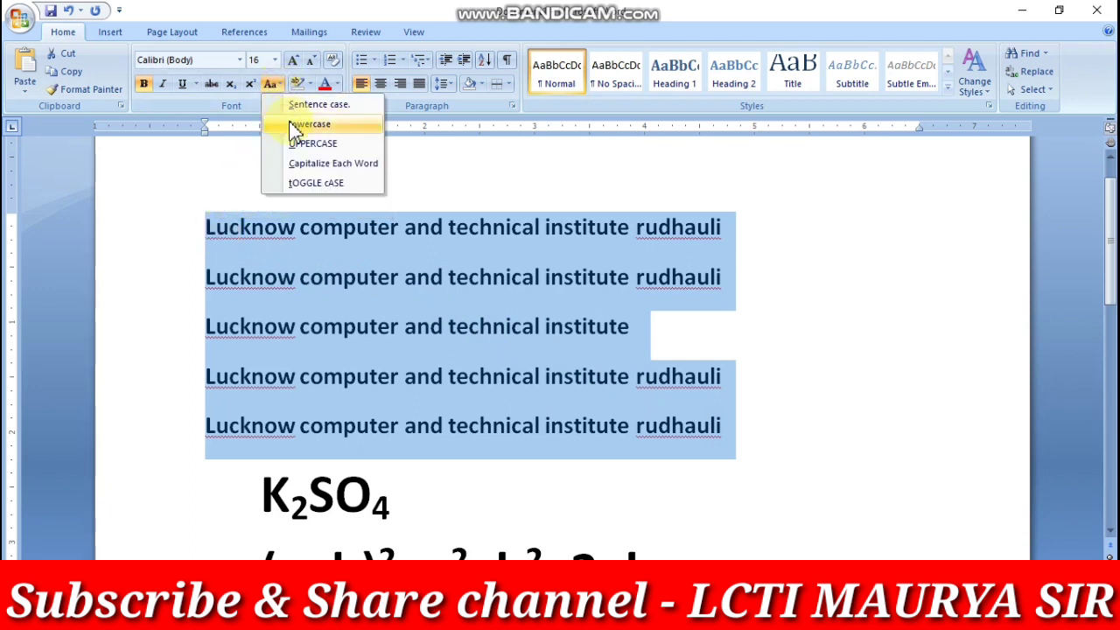
left_click(294, 125)
left_click(740, 429)
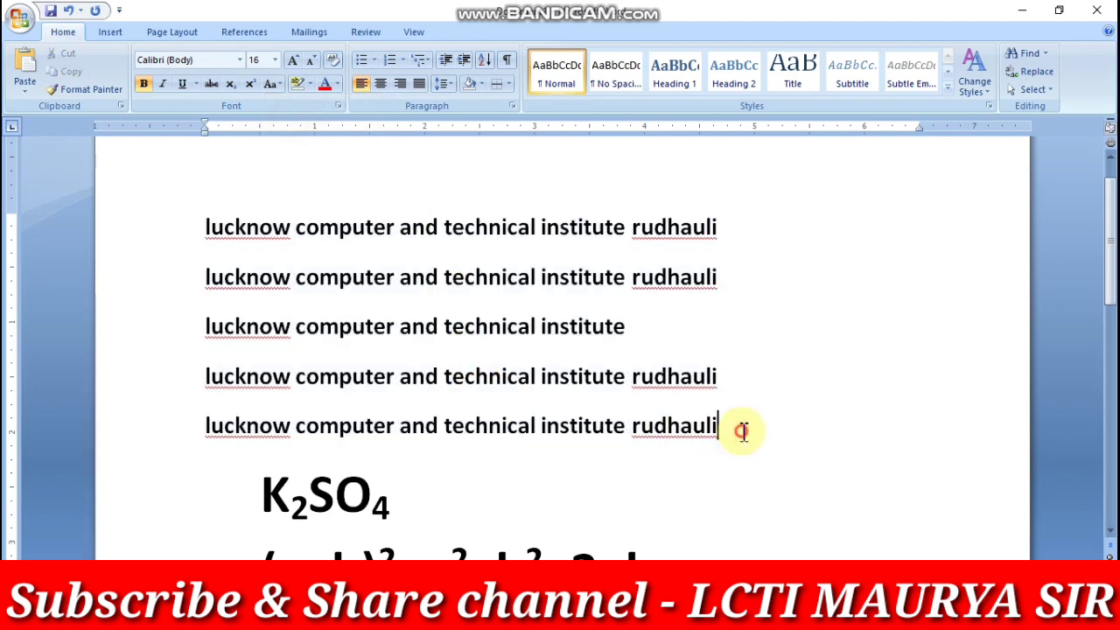
Make the five lines UPPERCASE, then reselect them for another case change
left_click_drag(727, 426, 244, 254)
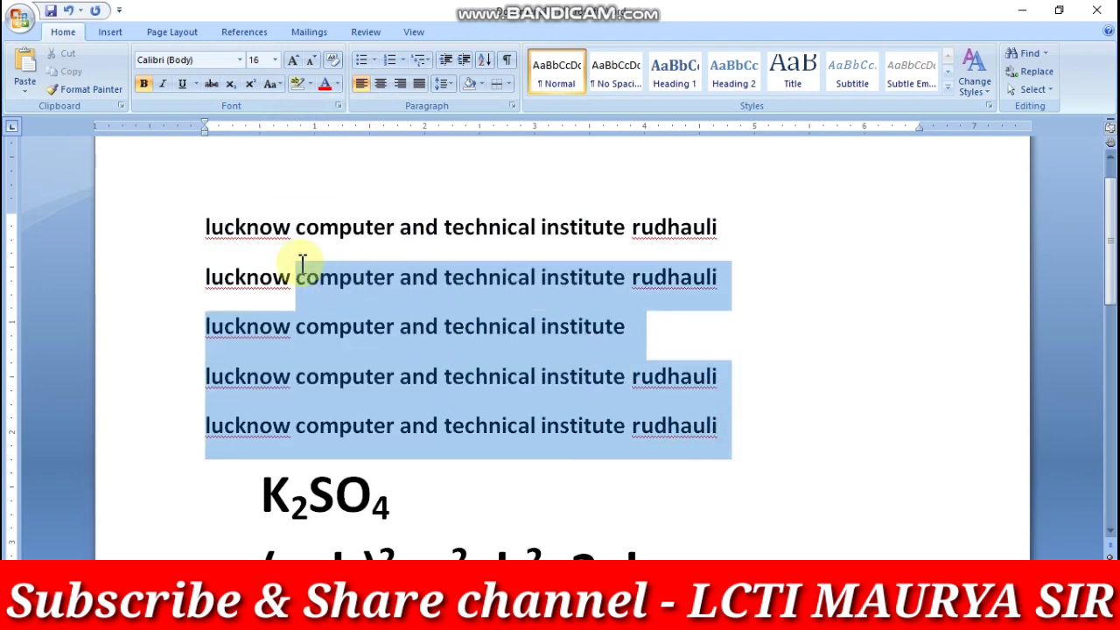
left_click(273, 84)
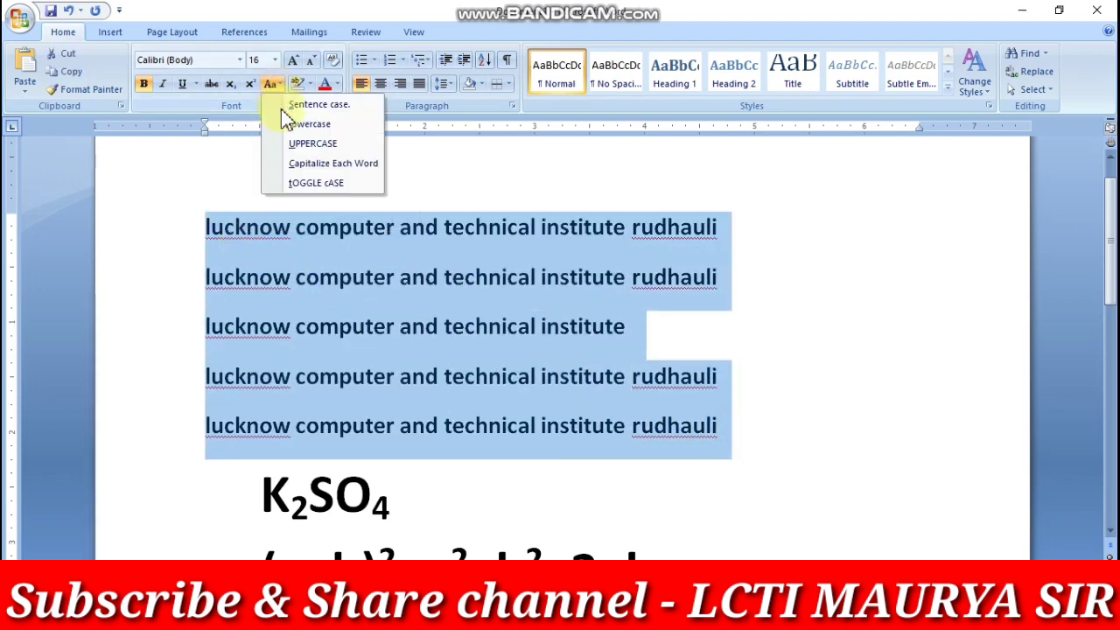
left_click(293, 145)
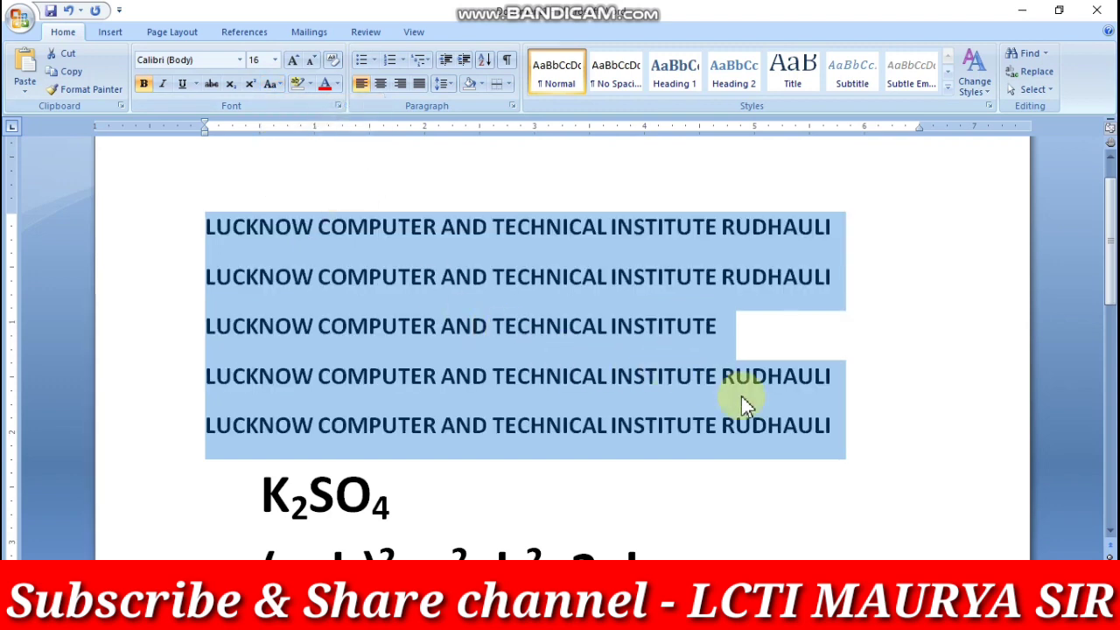
left_click(875, 437)
left_click_drag(837, 428, 293, 229)
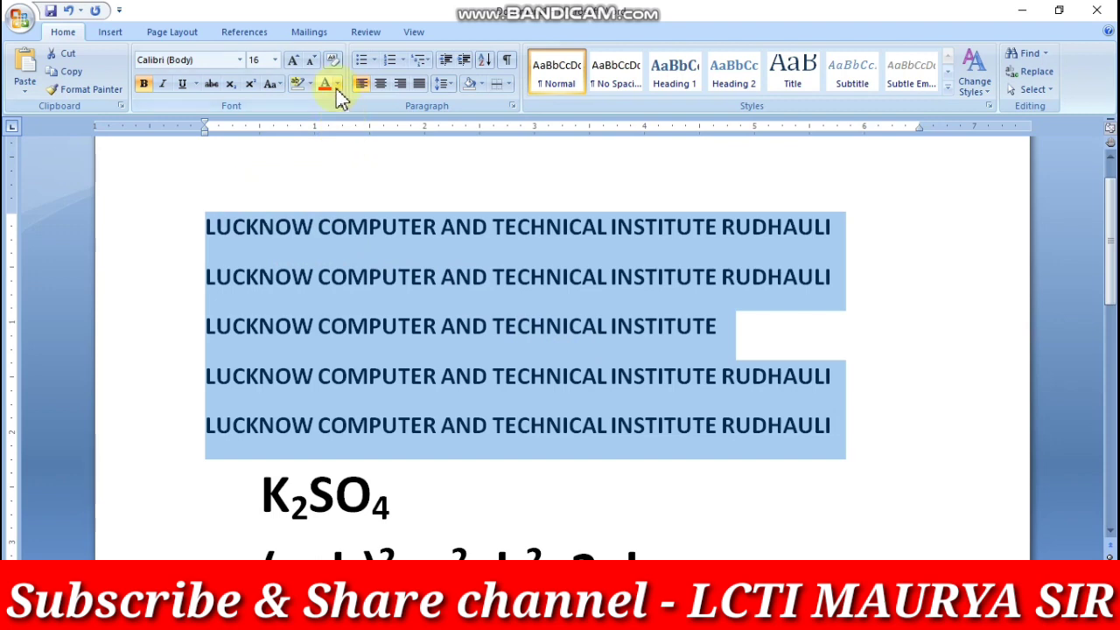
left_click(271, 84)
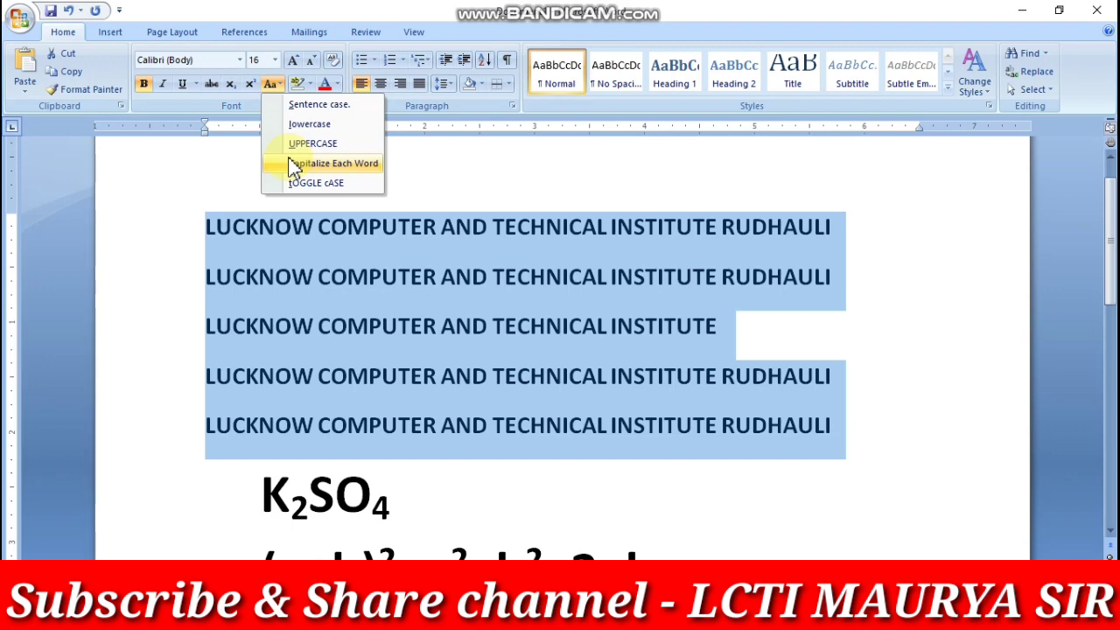
Apply Capitalize Each Word to the five lines and inspect the result
left_click(293, 166)
left_click(229, 231)
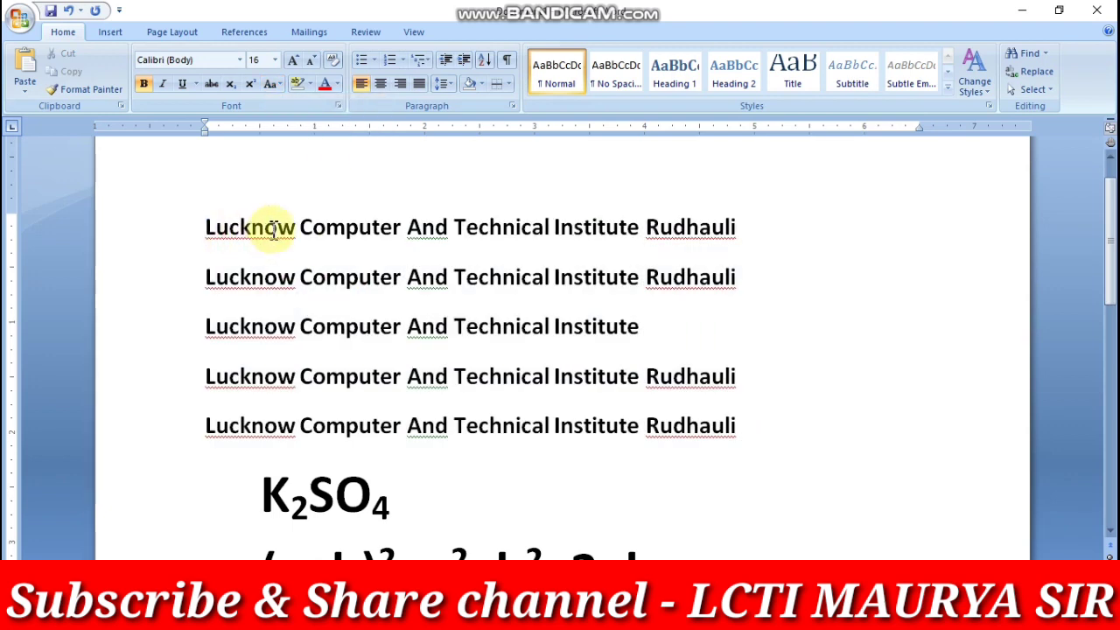
left_click(326, 227)
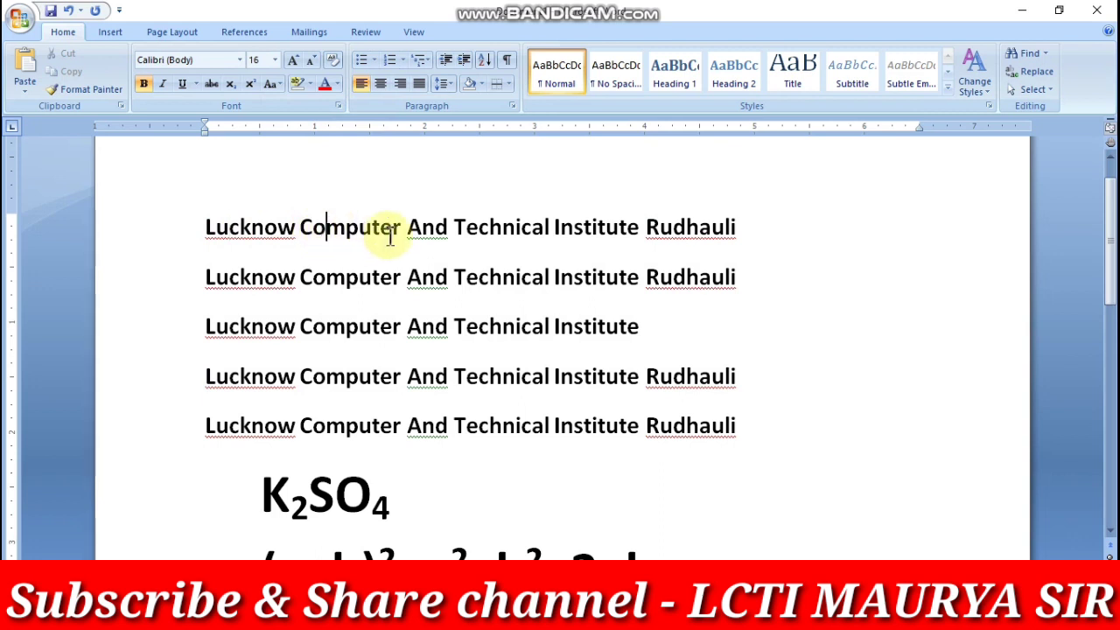
left_click(490, 229)
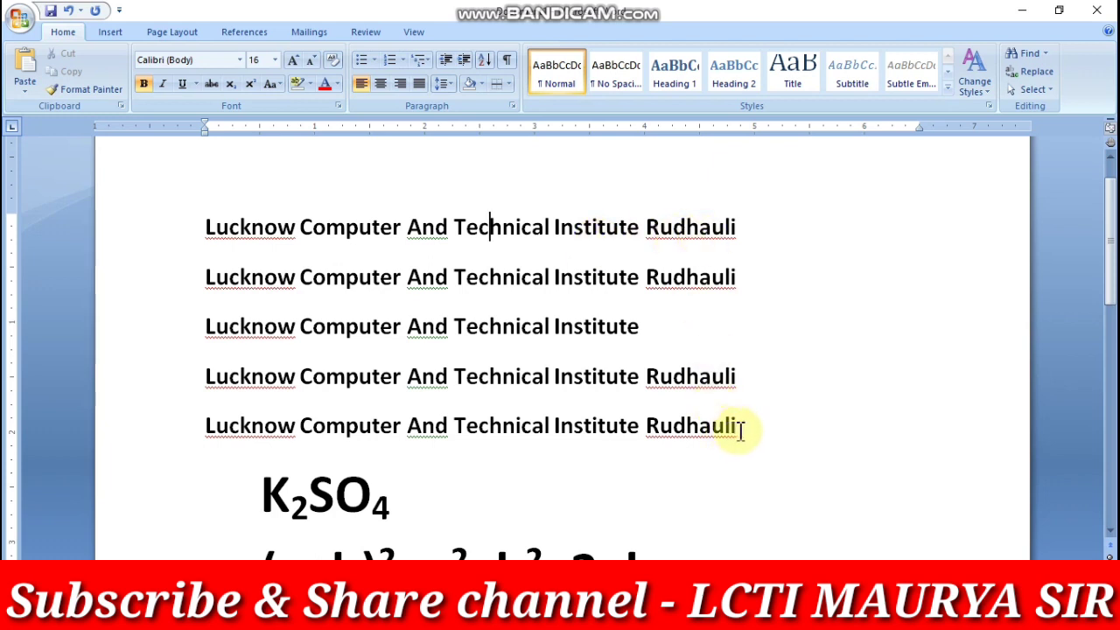
Apply tOGGLE cASE to the five lines, giving lUCKNOW cOMPUTER aND tECHNICAL iNSTITUTE rUDHAULI
mouse_move(740, 428)
left_mouse_down()
mouse_move(435, 300)
mouse_move(210, 227)
left_mouse_up()
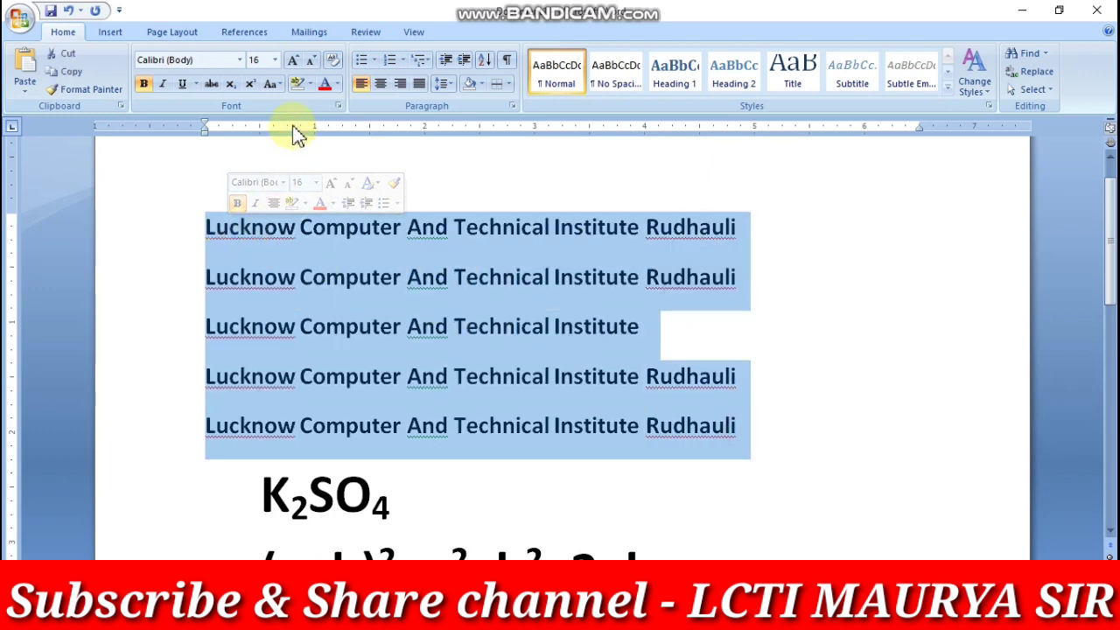
left_click(271, 84)
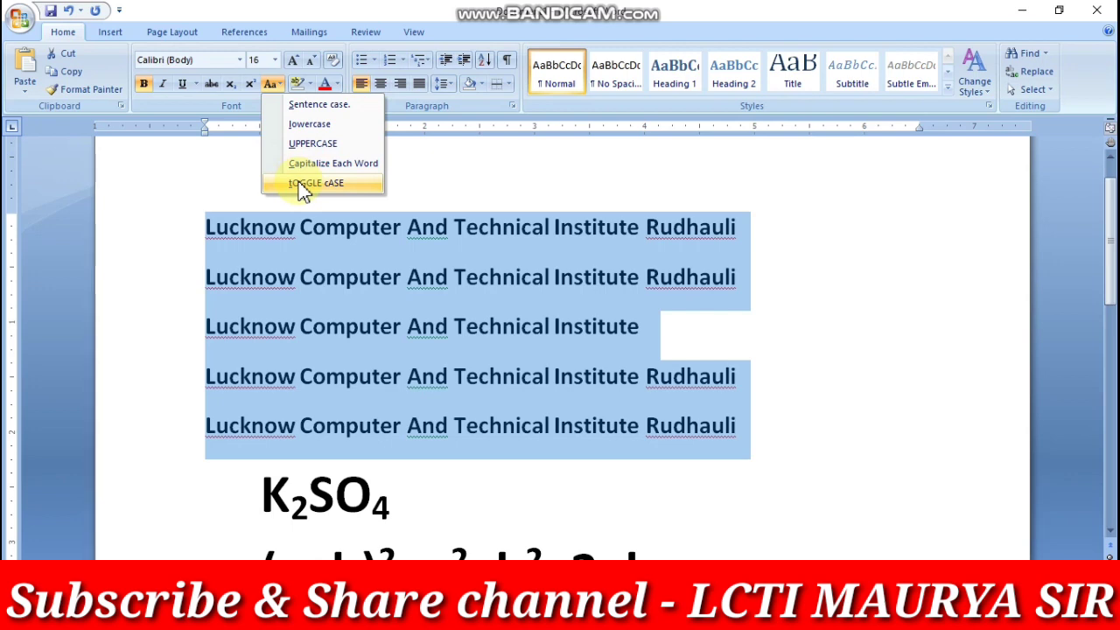
left_click(301, 185)
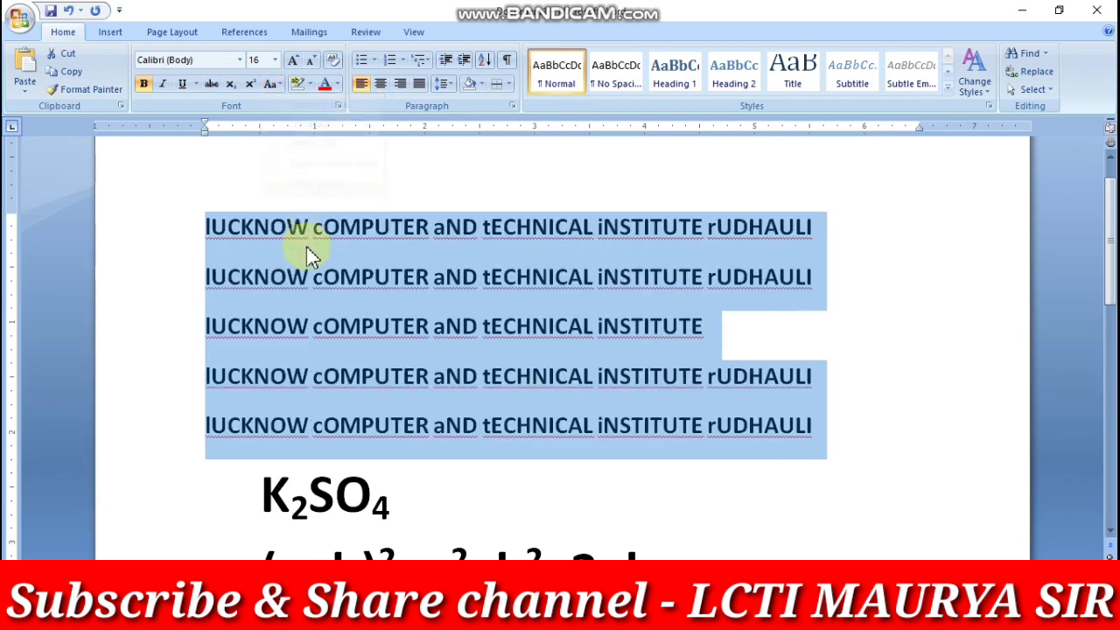
left_click(208, 229)
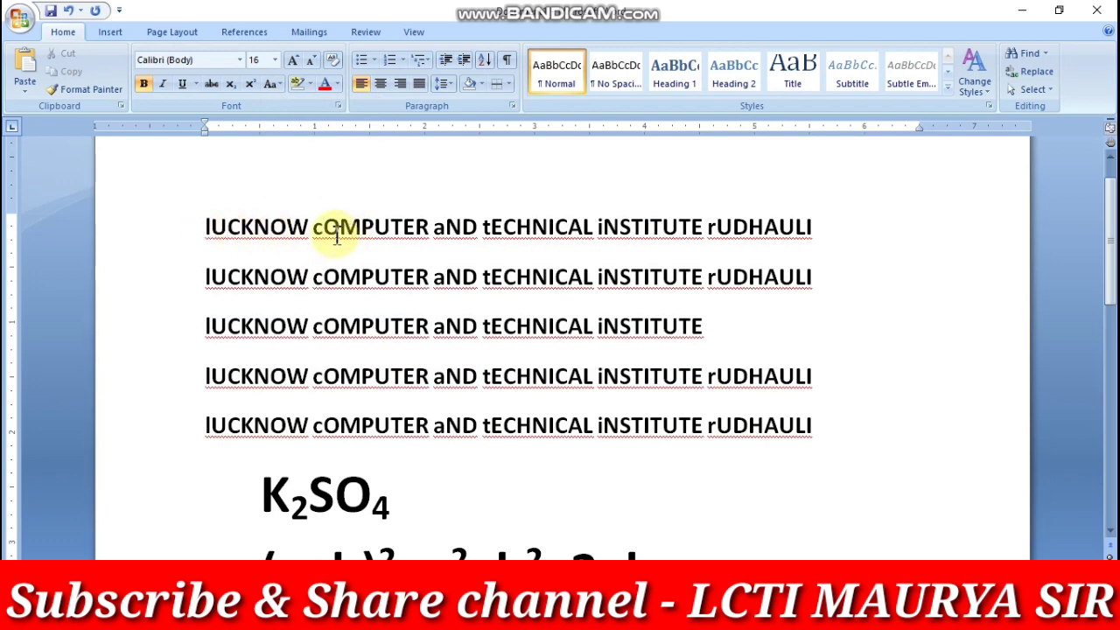
left_click(820, 429)
left_click_drag(821, 428, 205, 225)
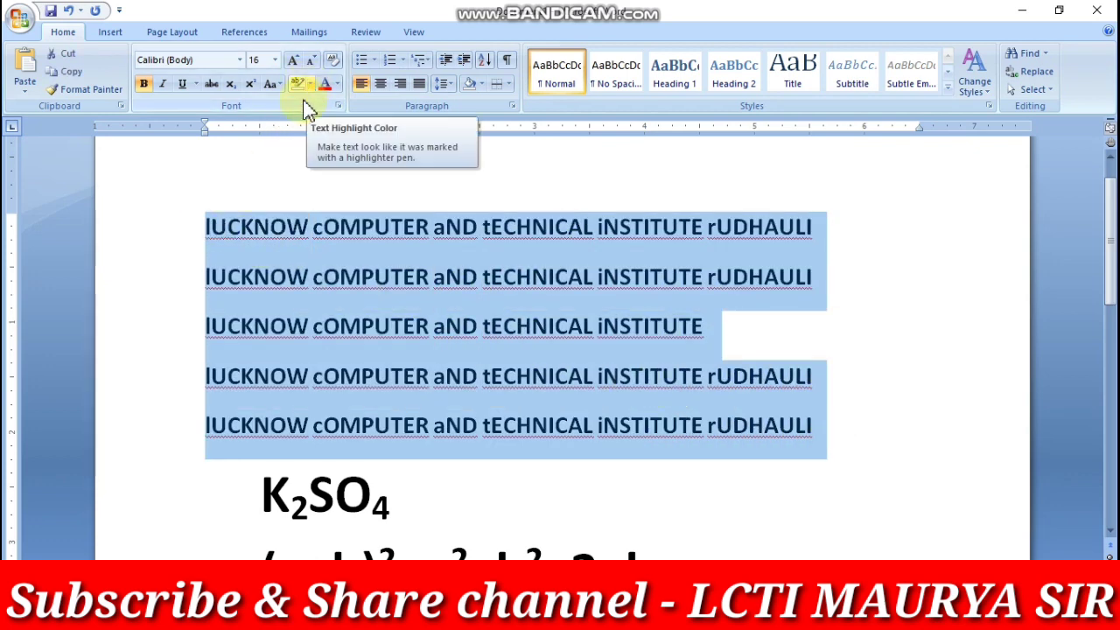
Apply Capitalize Each Word so the lines read 'Lucknow Computer And Technical Institute Rudhauli'
left_click(278, 85)
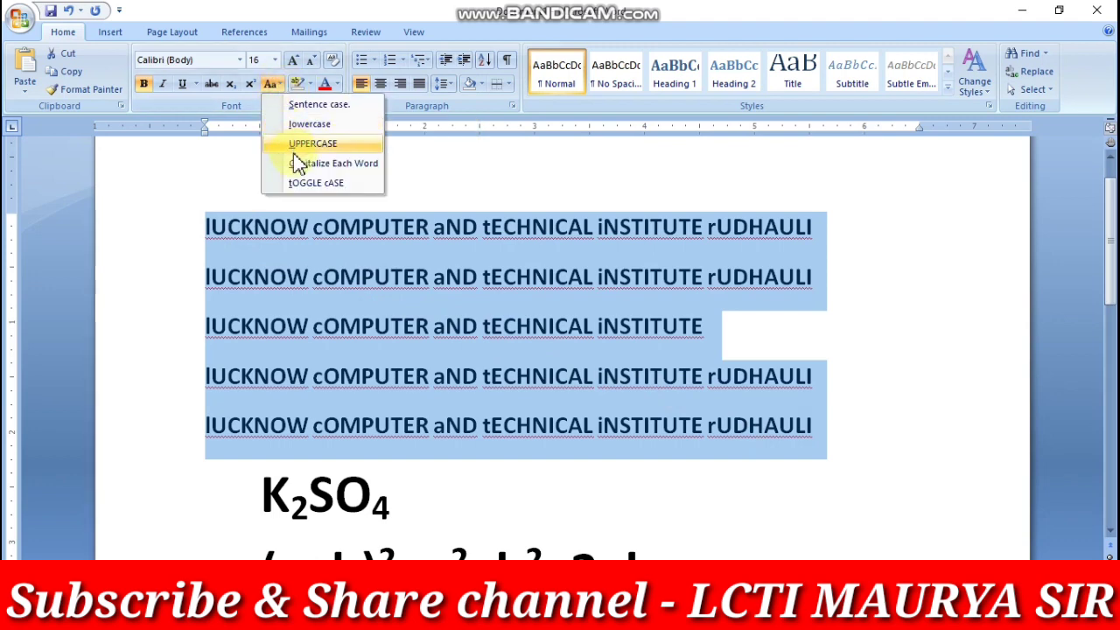
left_click(325, 163)
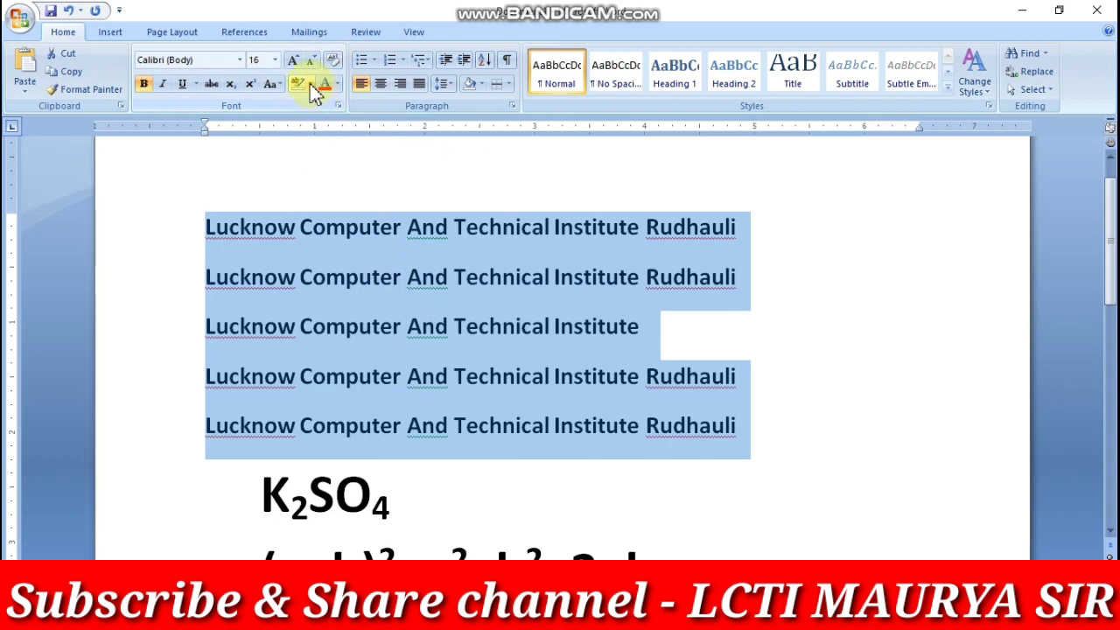
Highlight only the first institute-name line in Turquoise
left_click(569, 227)
left_click_drag(739, 227, 251, 226)
left_click(311, 84)
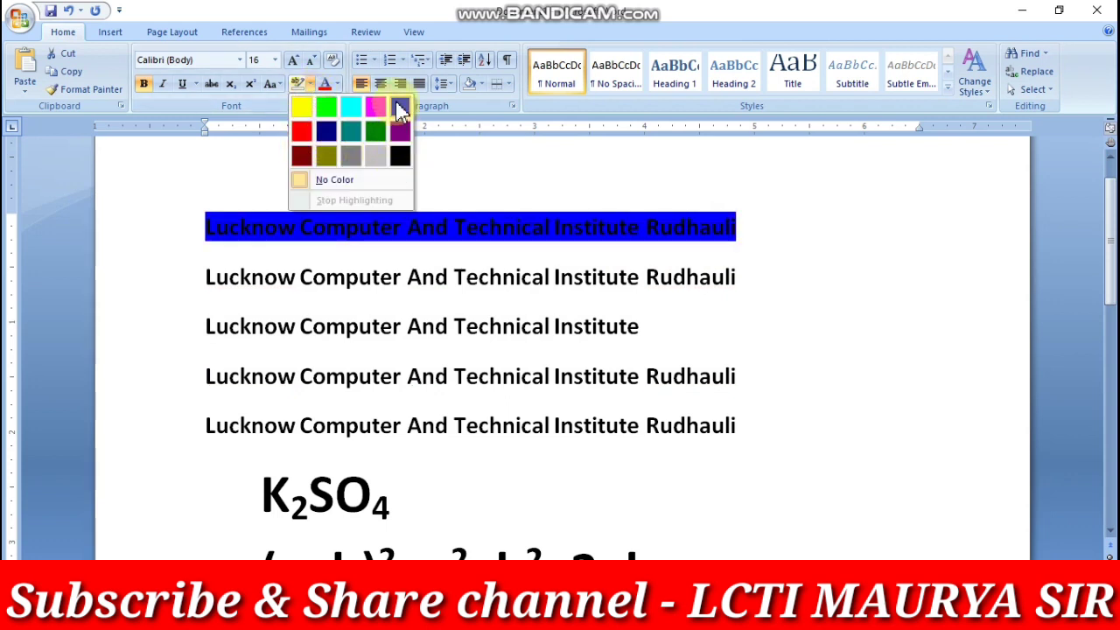
left_click(350, 105)
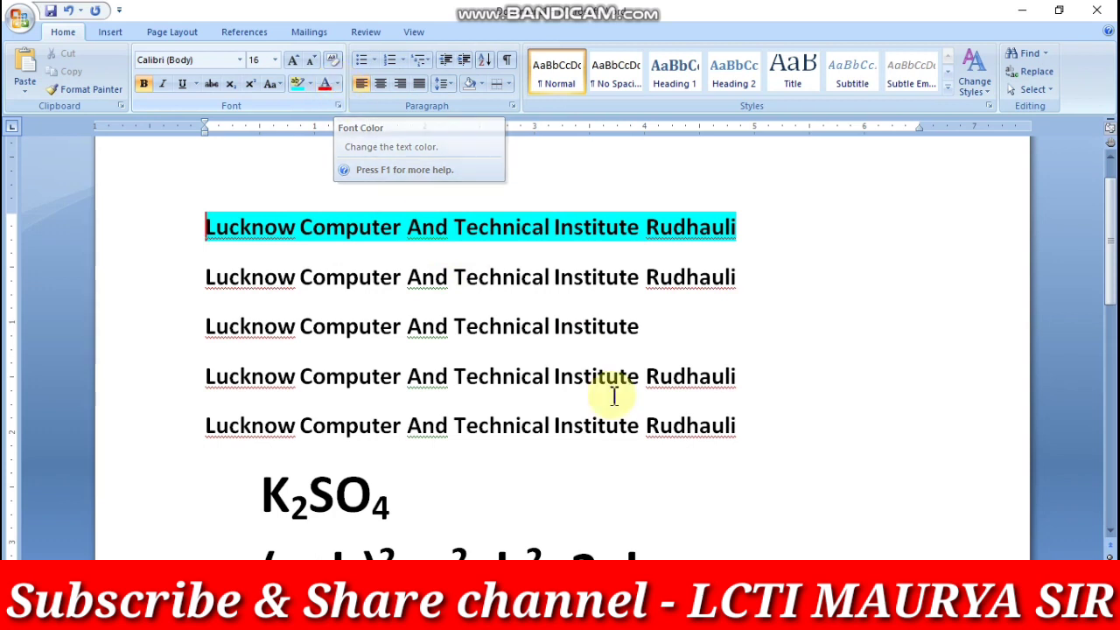
Colour the text of all five institute-name lines Red
mouse_move(752, 444)
left_mouse_down()
mouse_move(368, 265)
mouse_move(263, 257)
left_mouse_up()
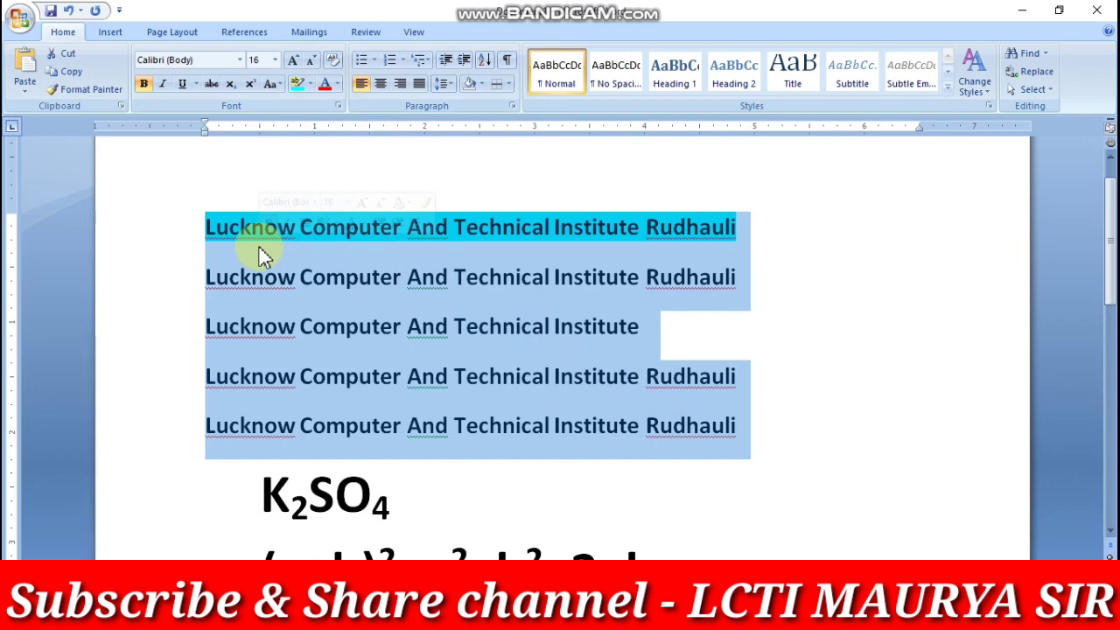
left_click(338, 84)
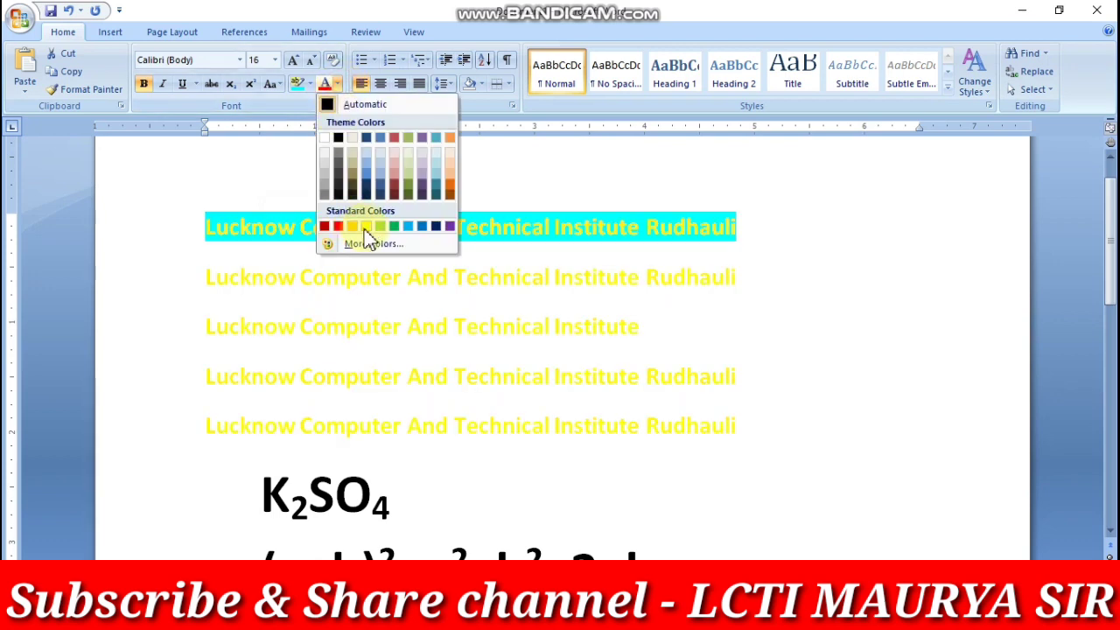
left_click(337, 227)
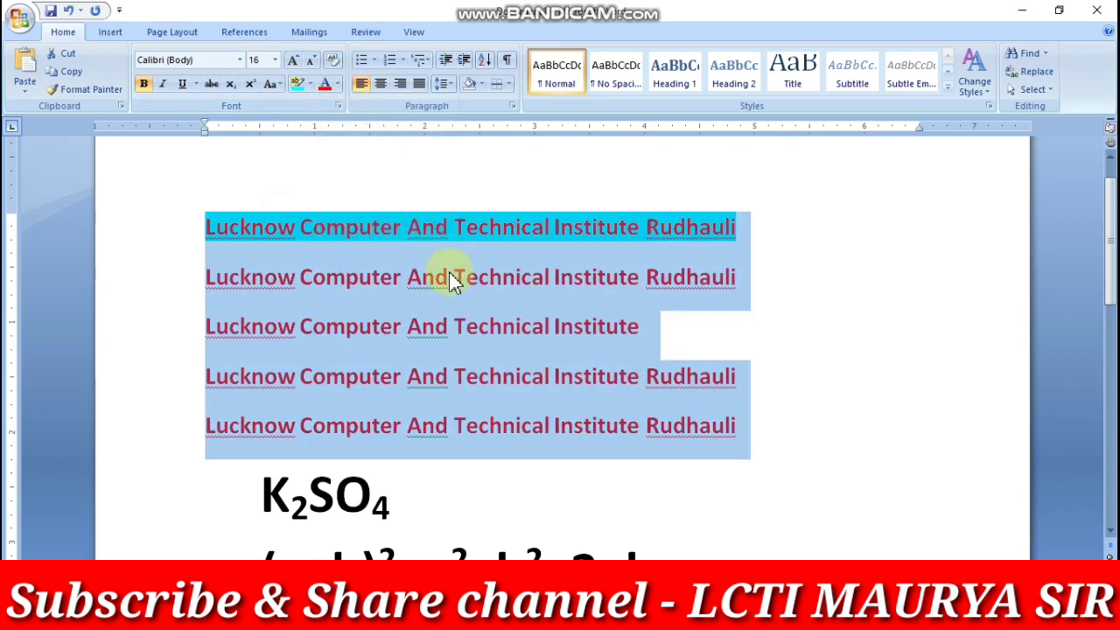
left_click(750, 367)
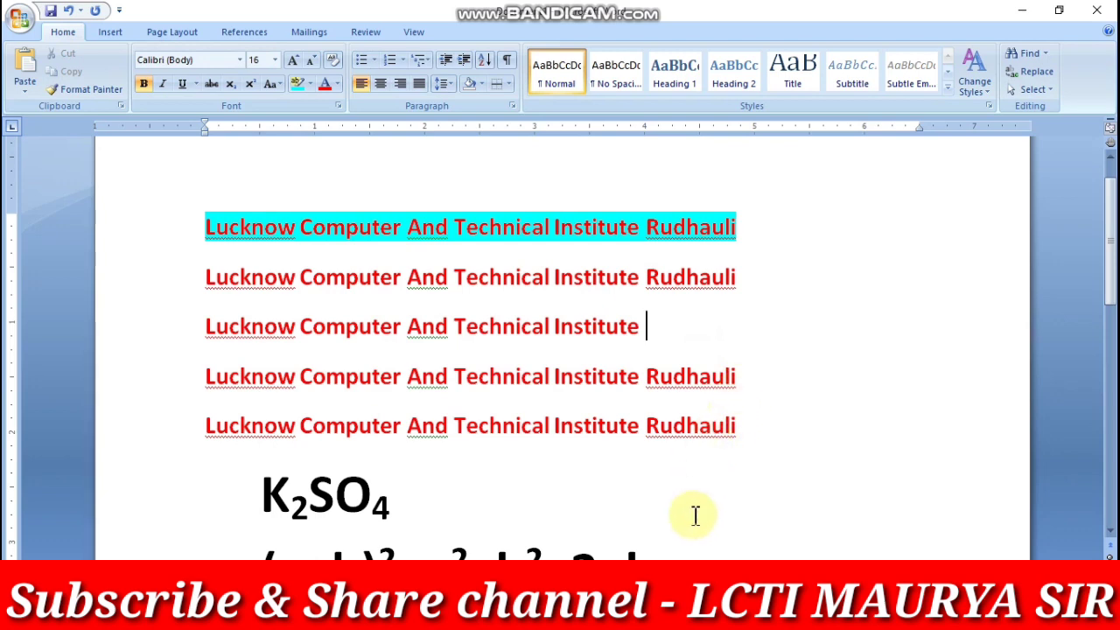
scroll(694, 516, "down", 3)
Colour the K2SO4 formula and the (a+b)²=a²+b²+2ab equation Green
double_click(662, 434)
left_click_drag(524, 376, 260, 326)
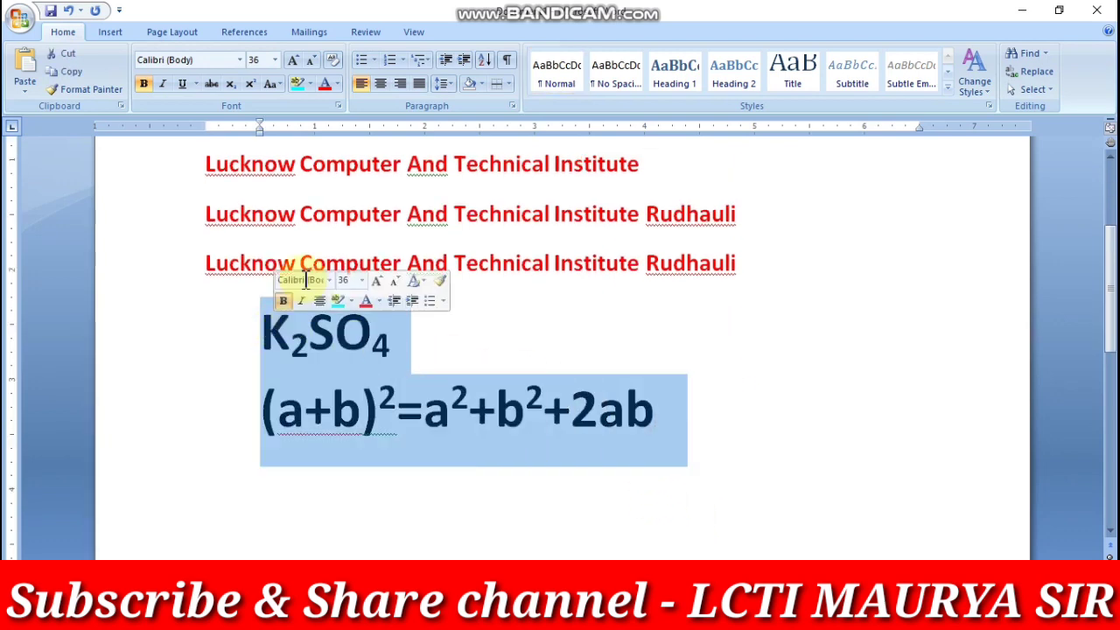
left_click(340, 84)
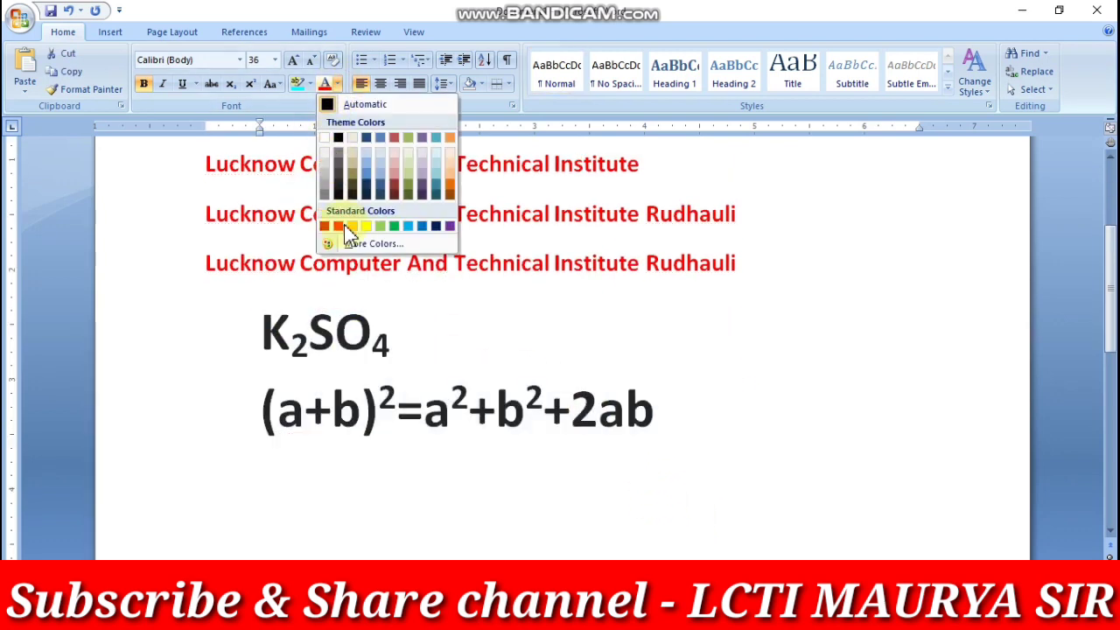
left_click(394, 227)
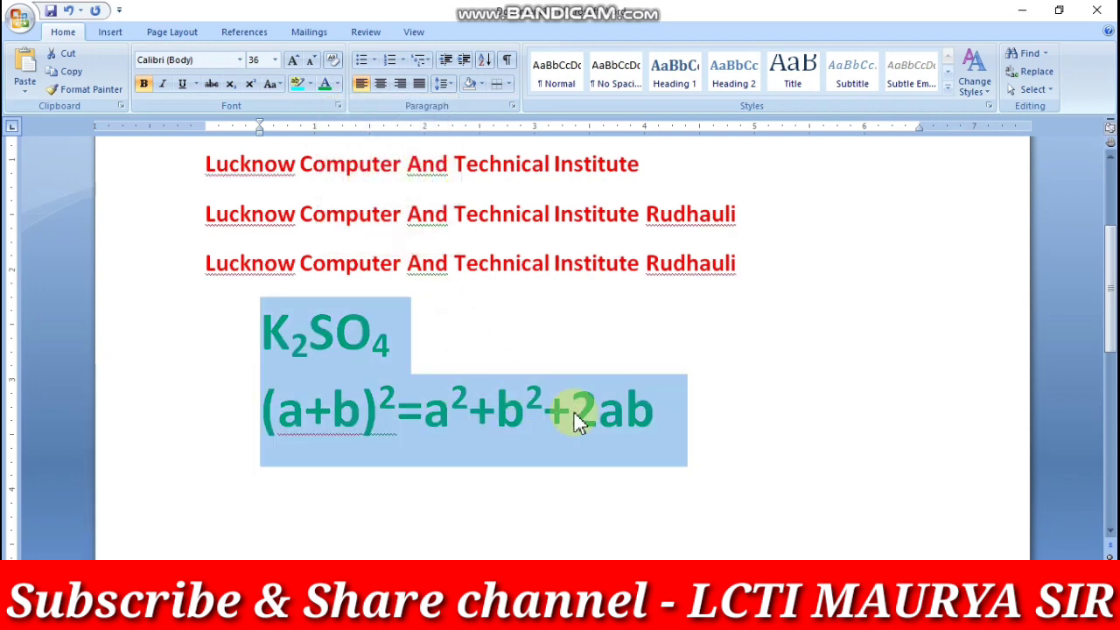
left_click(703, 420)
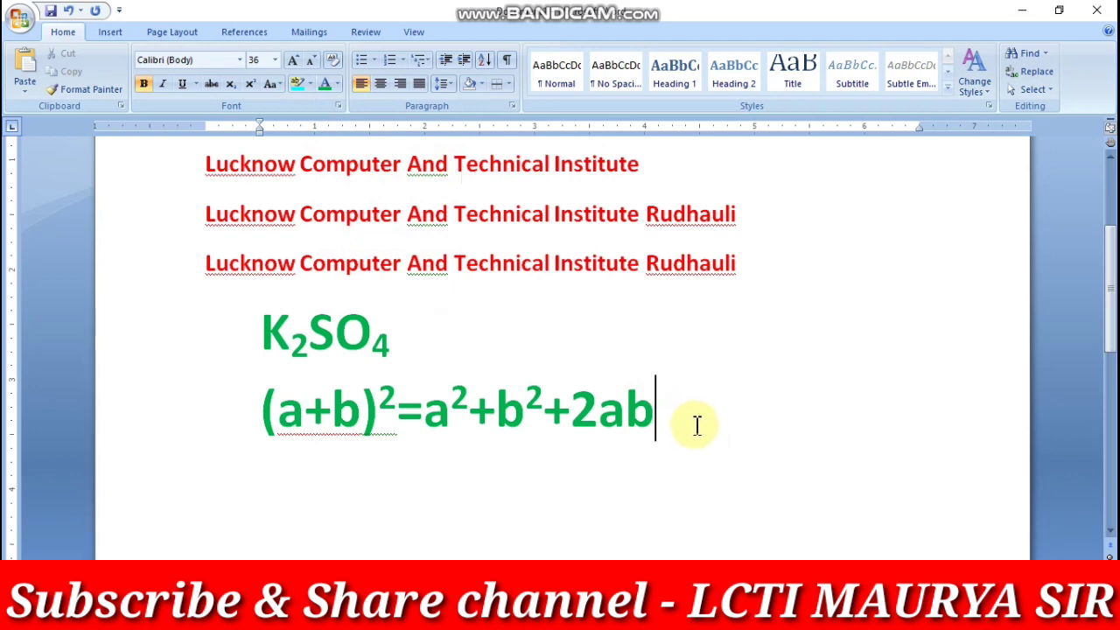
scroll(700, 424, "up", 2)
scroll(697, 424, "up", 1)
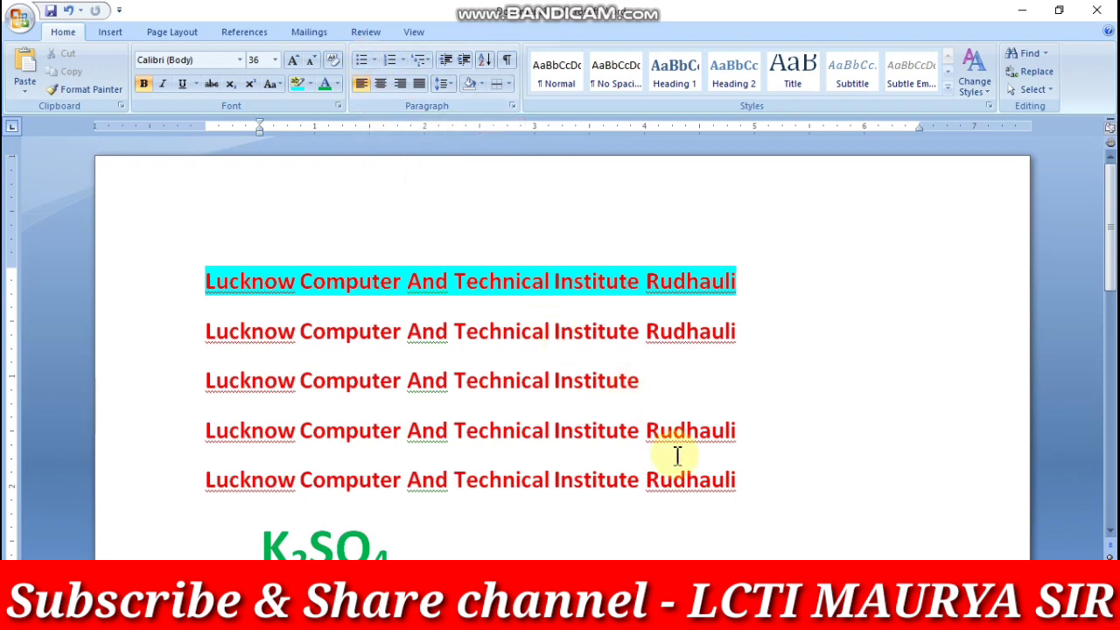
Apply check-mark bullets to the institute-name lines and both formula lines
left_click(742, 488)
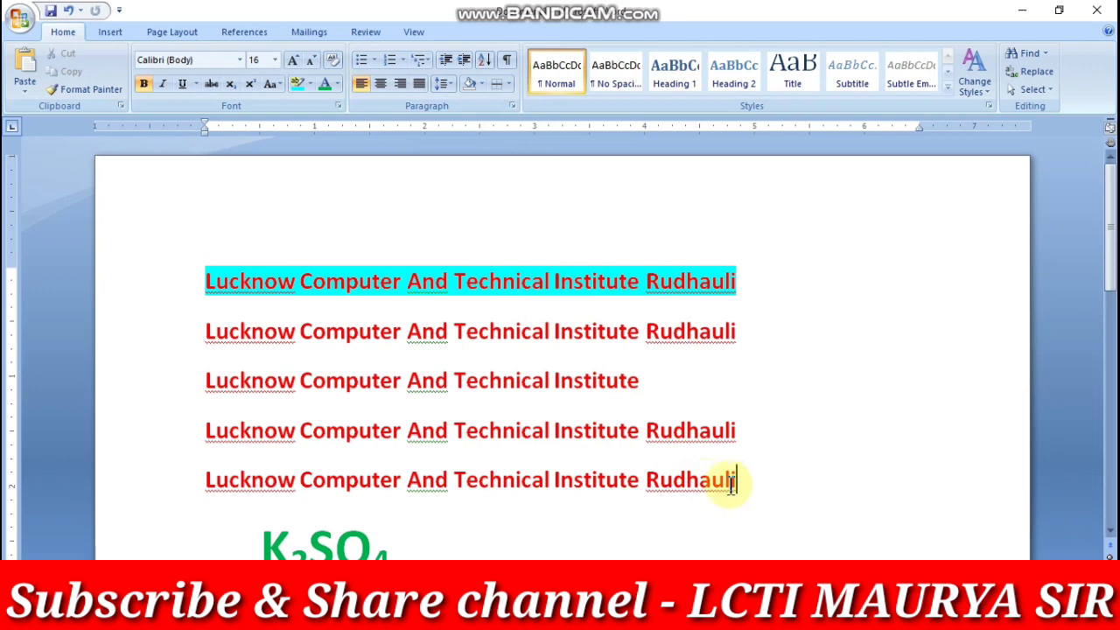
scroll(748, 492, "down", 3)
mouse_move(694, 548)
left_mouse_down()
mouse_move(215, 237)
mouse_move(158, 170)
mouse_move(180, 197)
left_mouse_up()
scroll(199, 191, "up", 3)
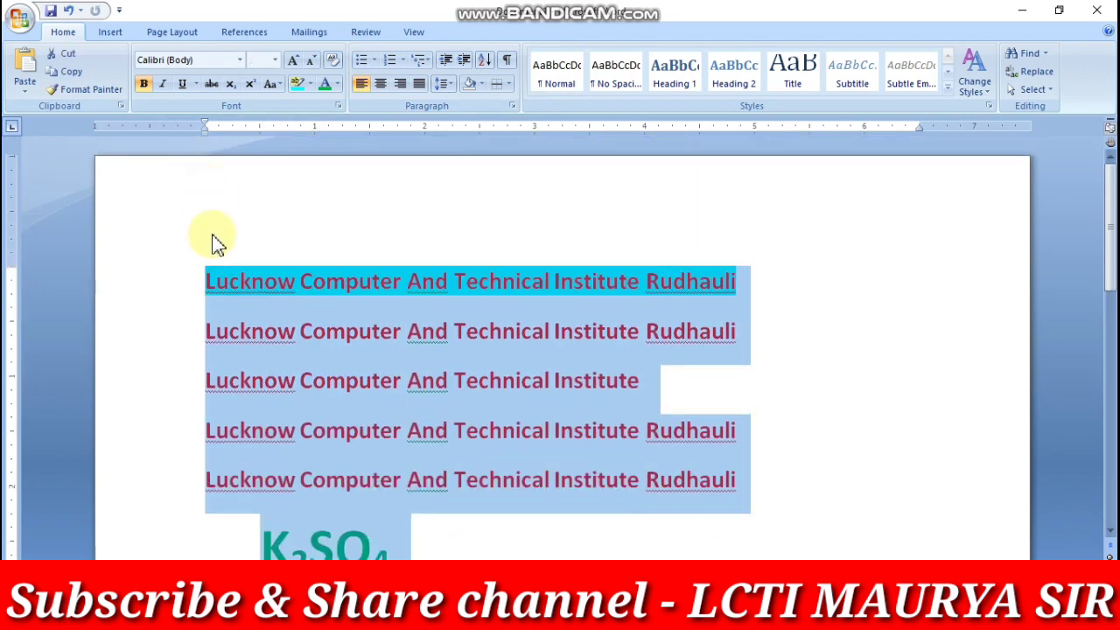
left_click(375, 60)
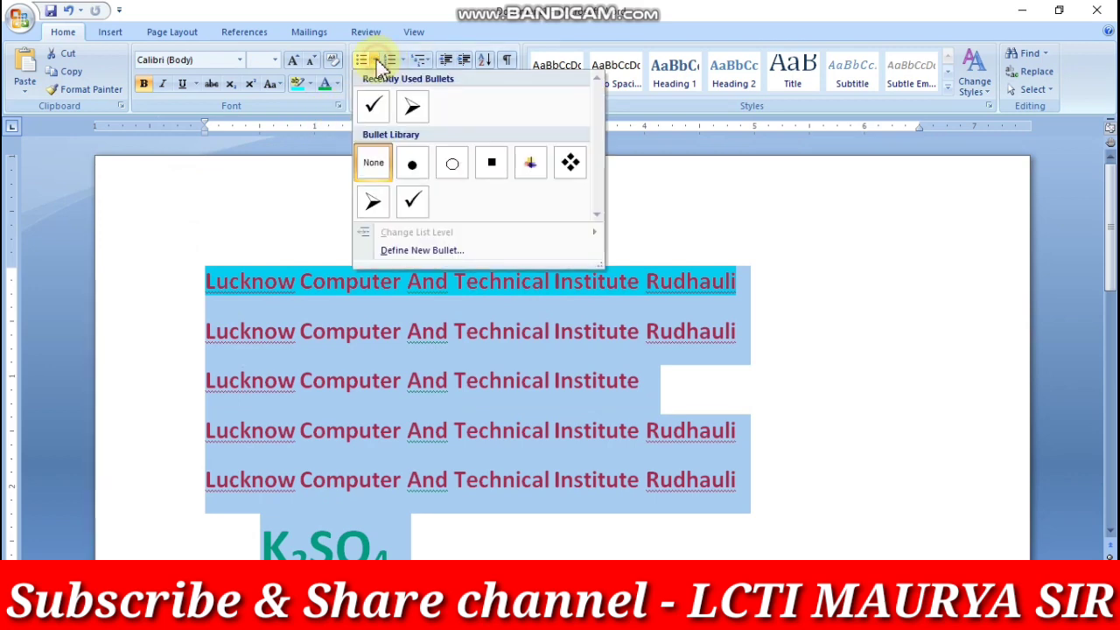
left_click(411, 203)
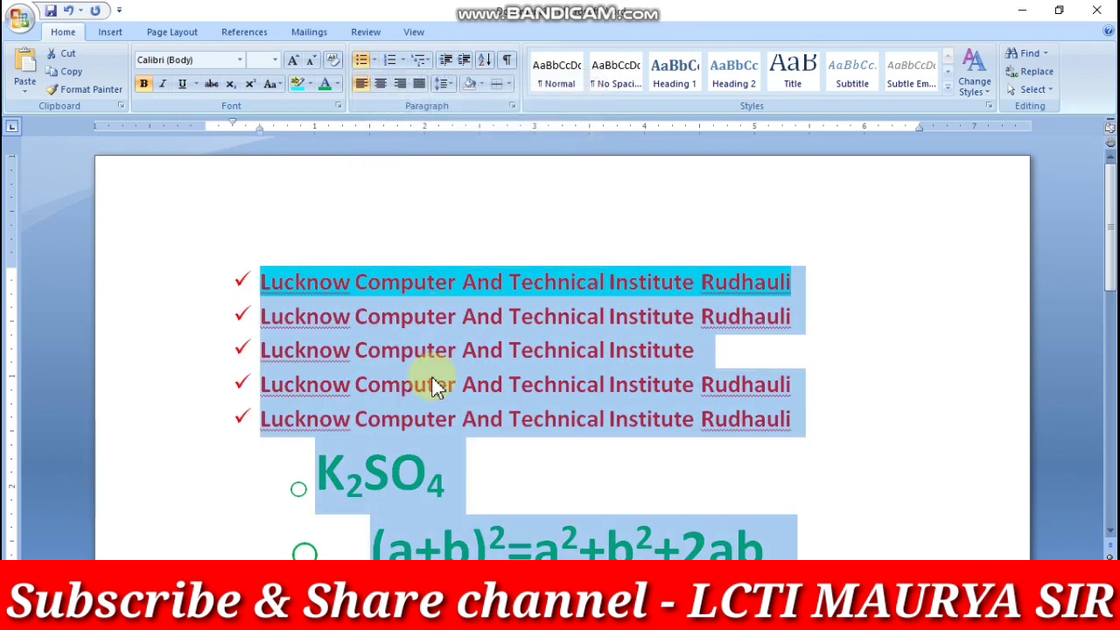
left_click(401, 60)
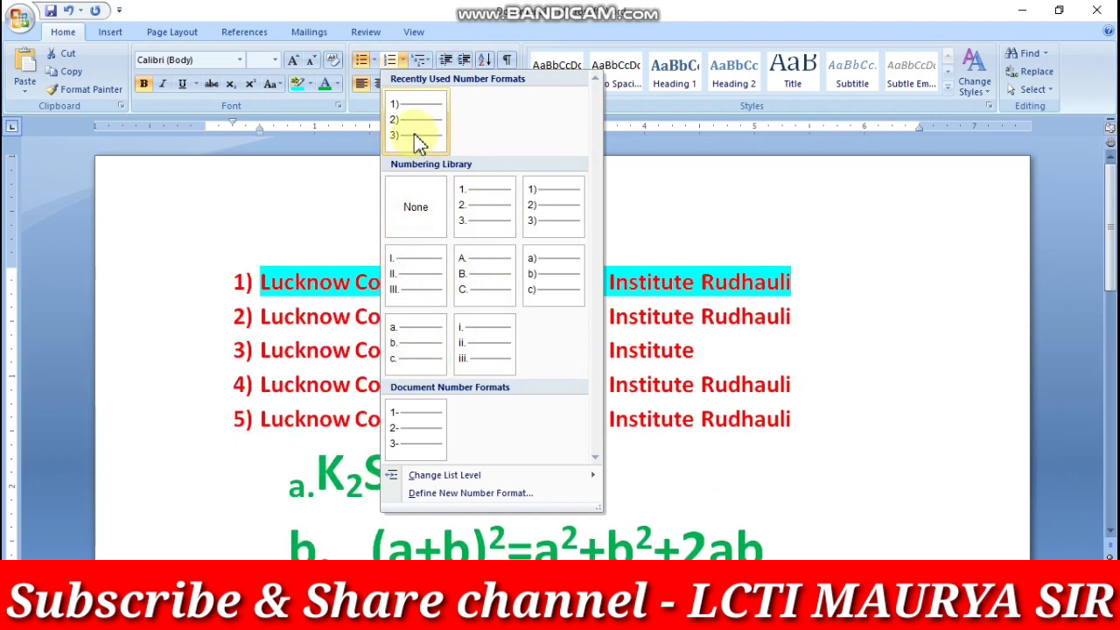
left_click(486, 214)
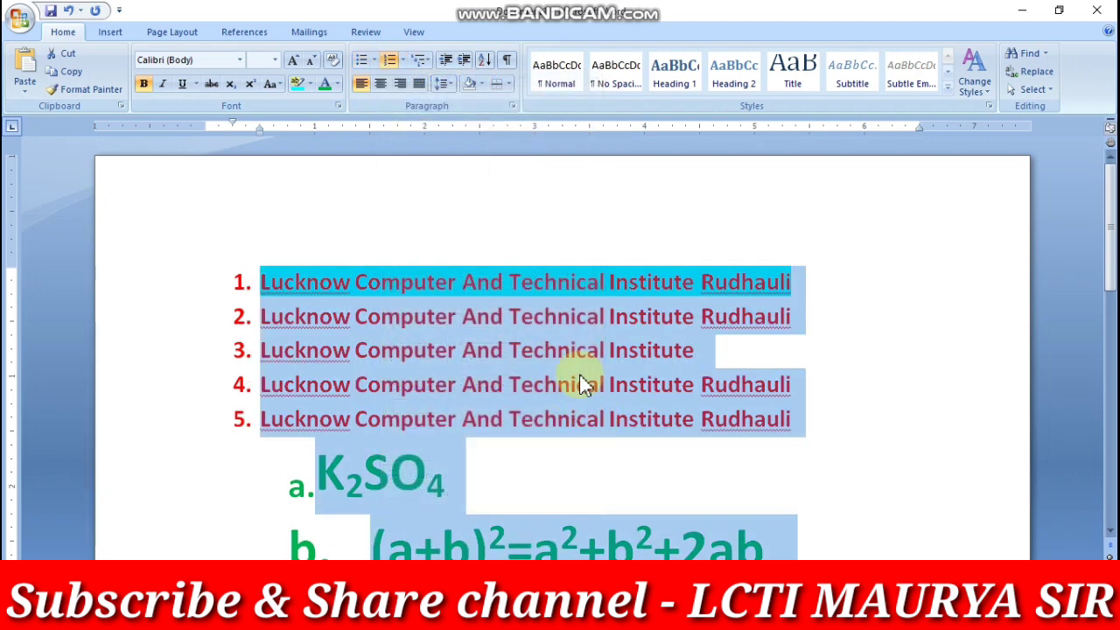
left_click(430, 63)
mouse_move(513, 288)
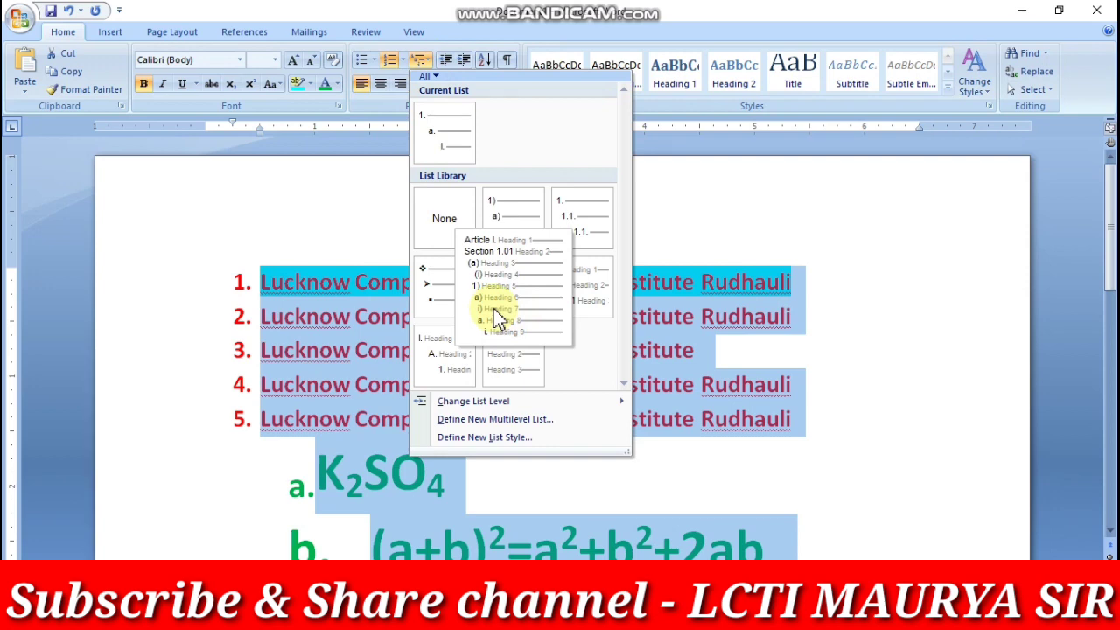
left_click(676, 217)
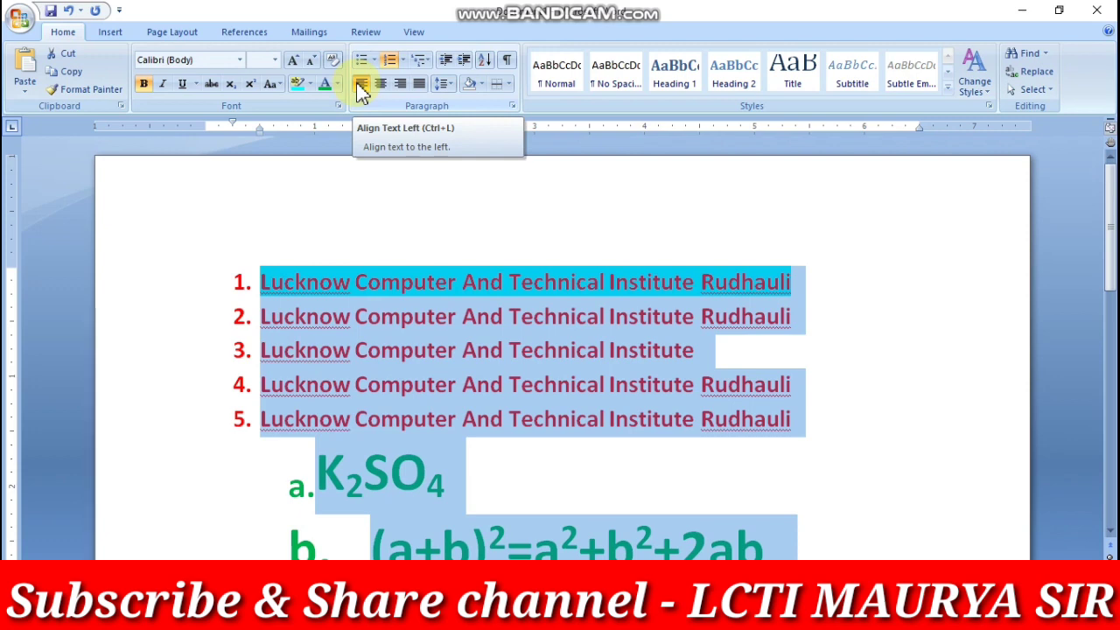
Shrink the list font twice and reselect from item 1 through the formula
left_click(312, 61)
left_click(311, 60)
left_click(312, 61)
left_click(312, 62)
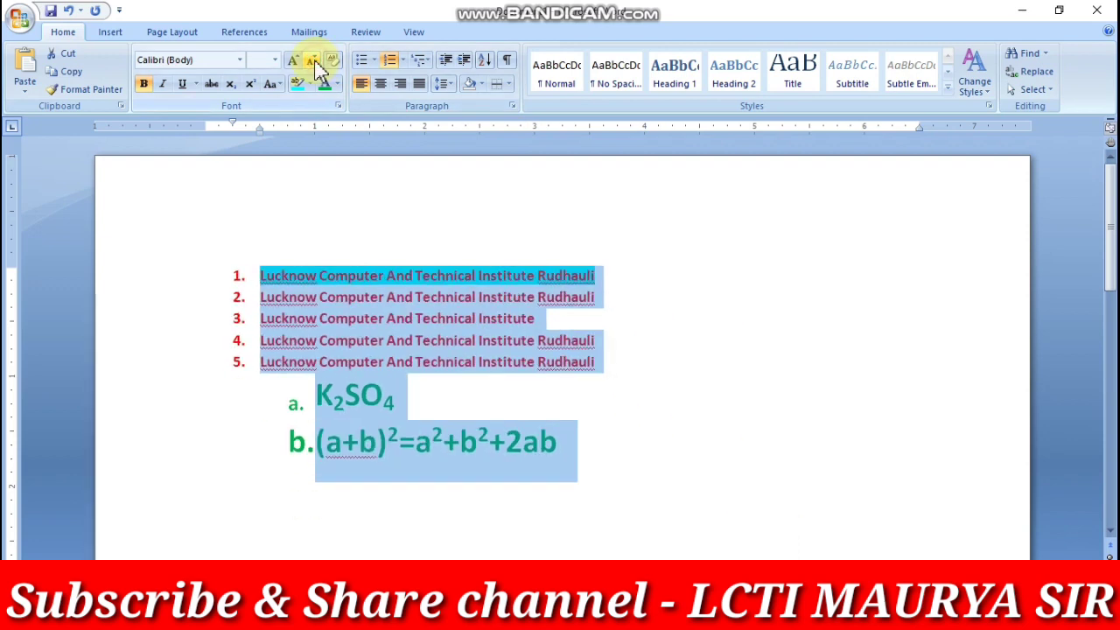
left_click(570, 376)
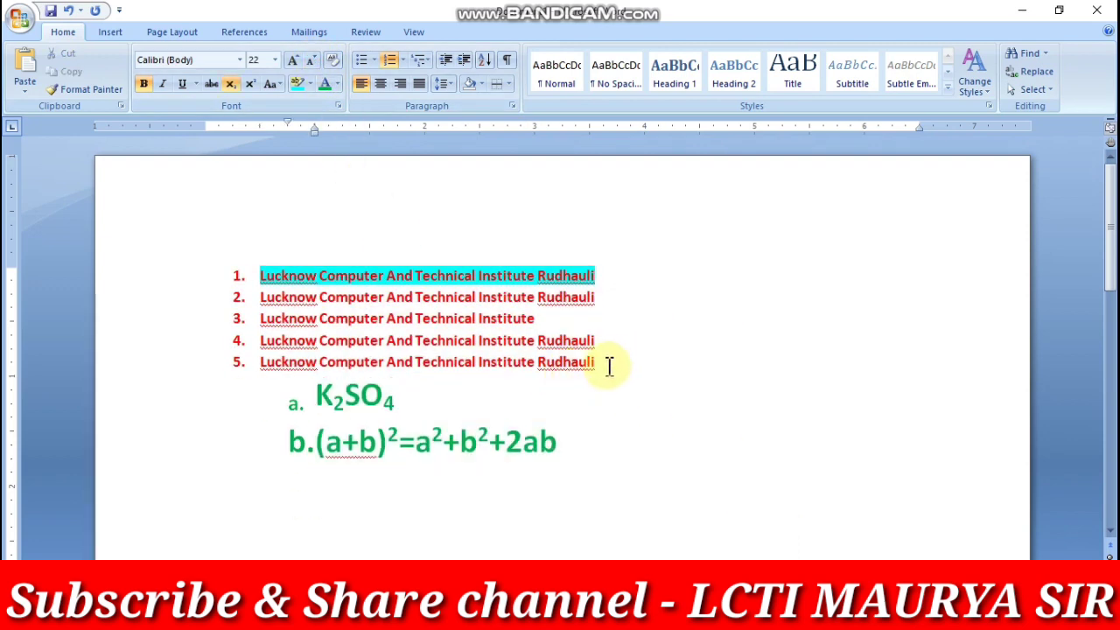
left_click_drag(563, 463, 219, 287)
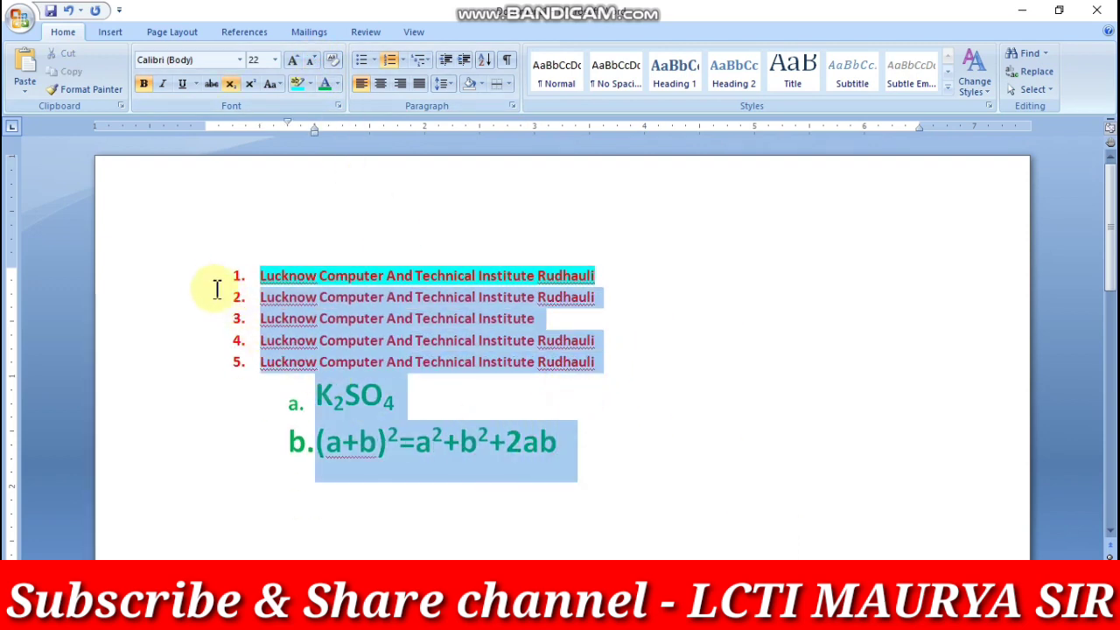
Add lettered items c 'Svshvsvhcv', d 'Csbsbd' and an empty e, then select the lists
left_click(371, 523)
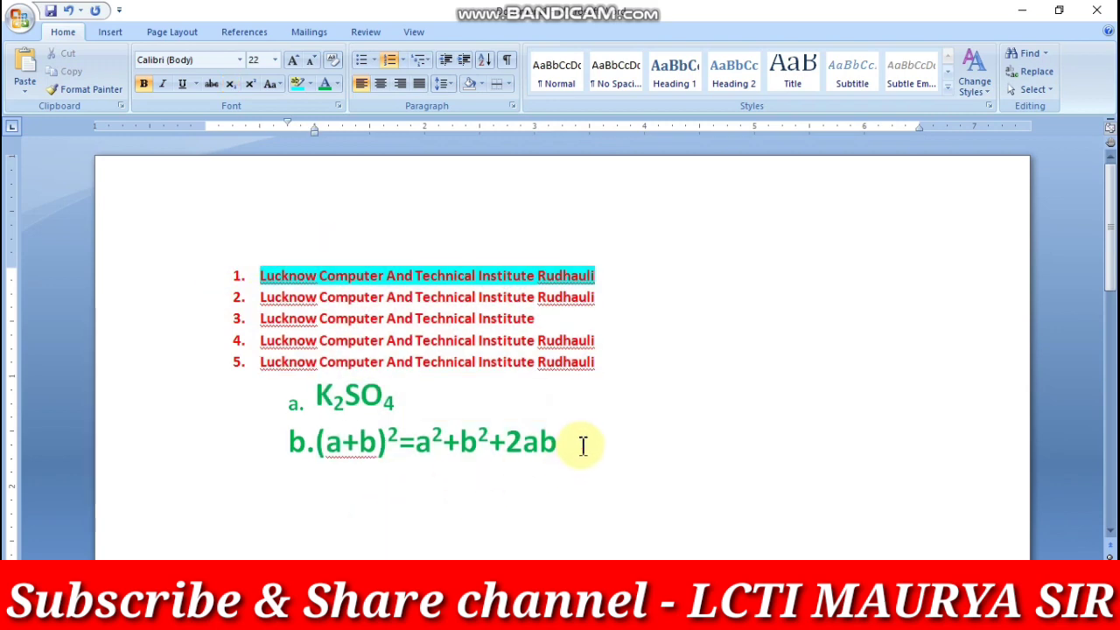
left_click(582, 445)
key("Return")
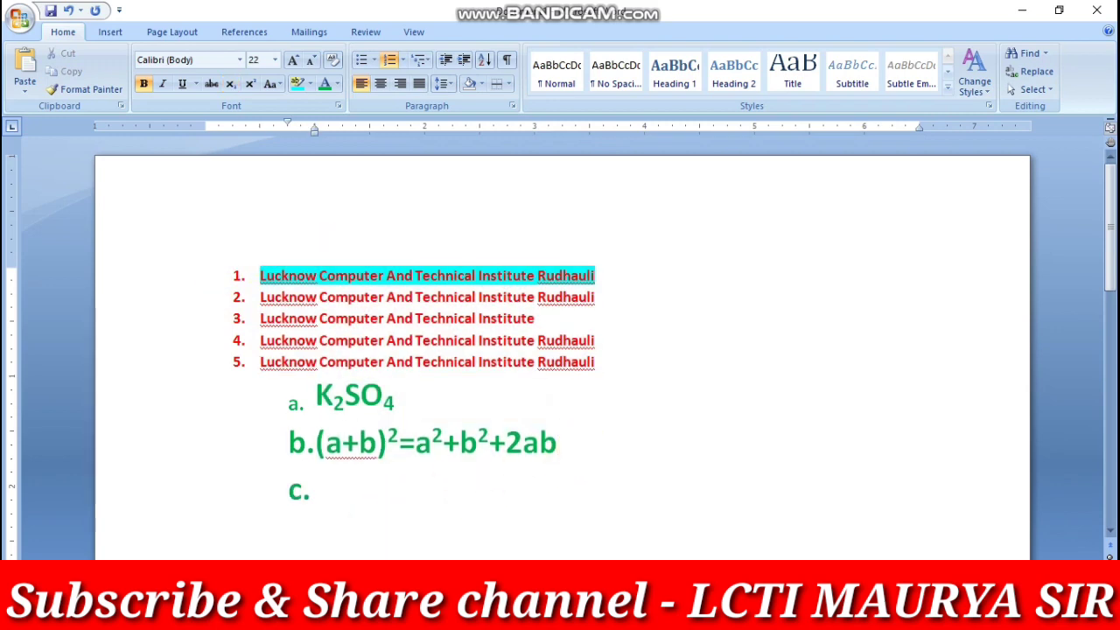
type("svshvsvhcv")
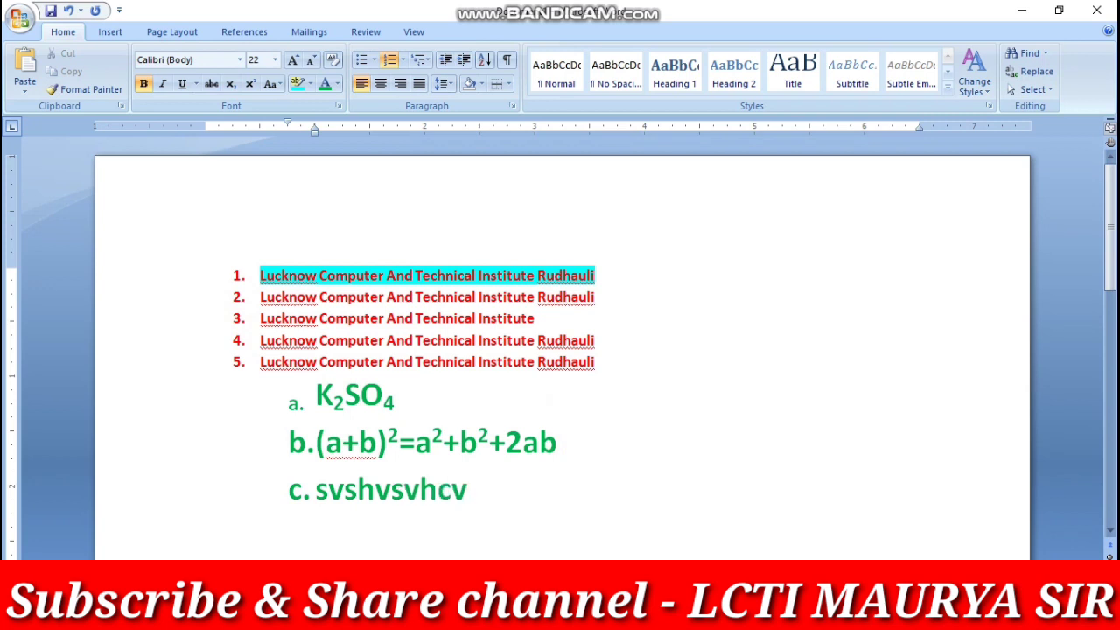
key("Return")
type("csbsbd")
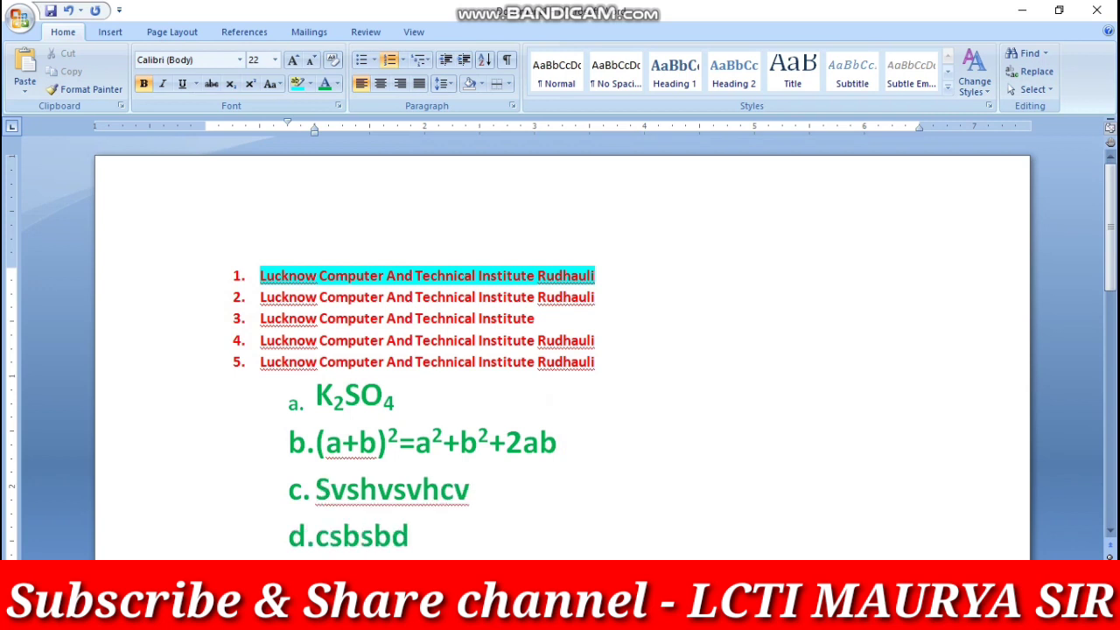
key("Return")
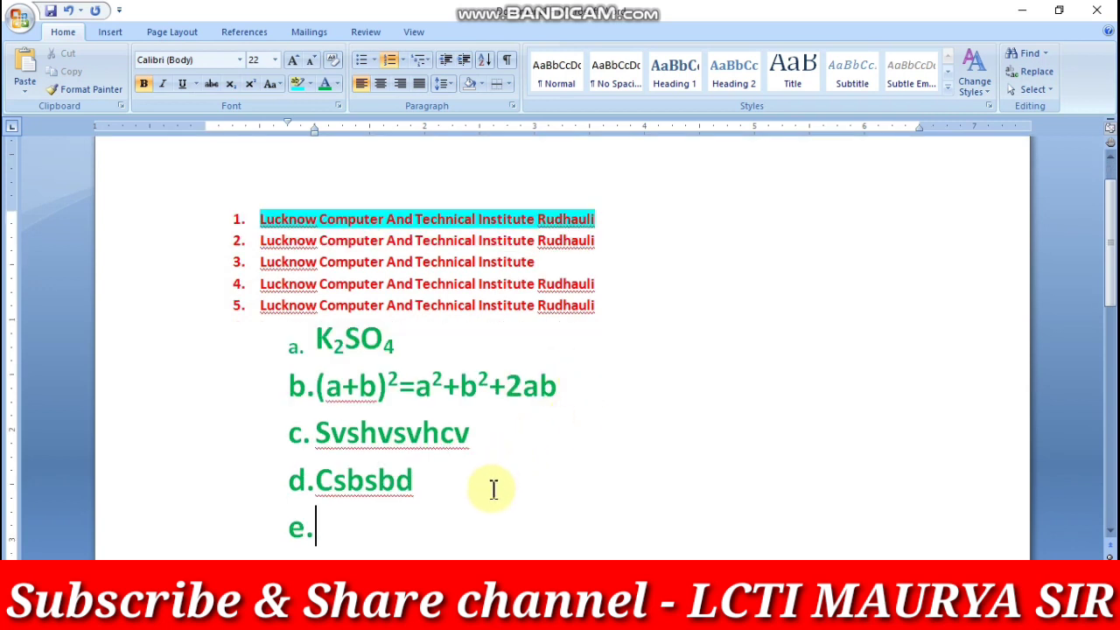
left_click_drag(425, 531, 248, 219)
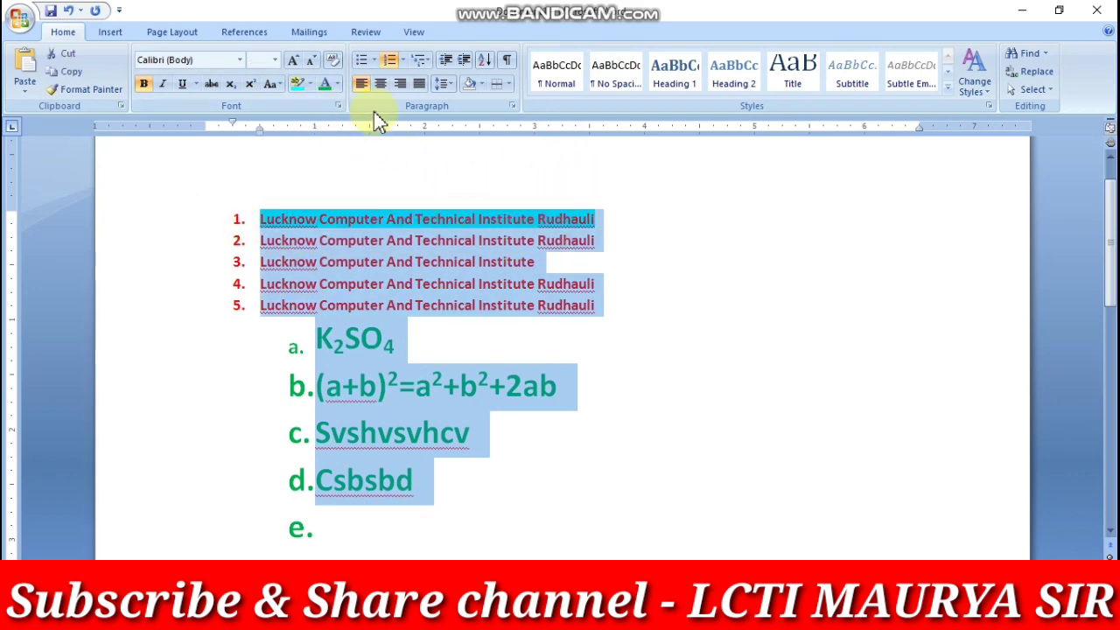
Centre the selected lists, then switch them to right alignment
left_click(380, 83)
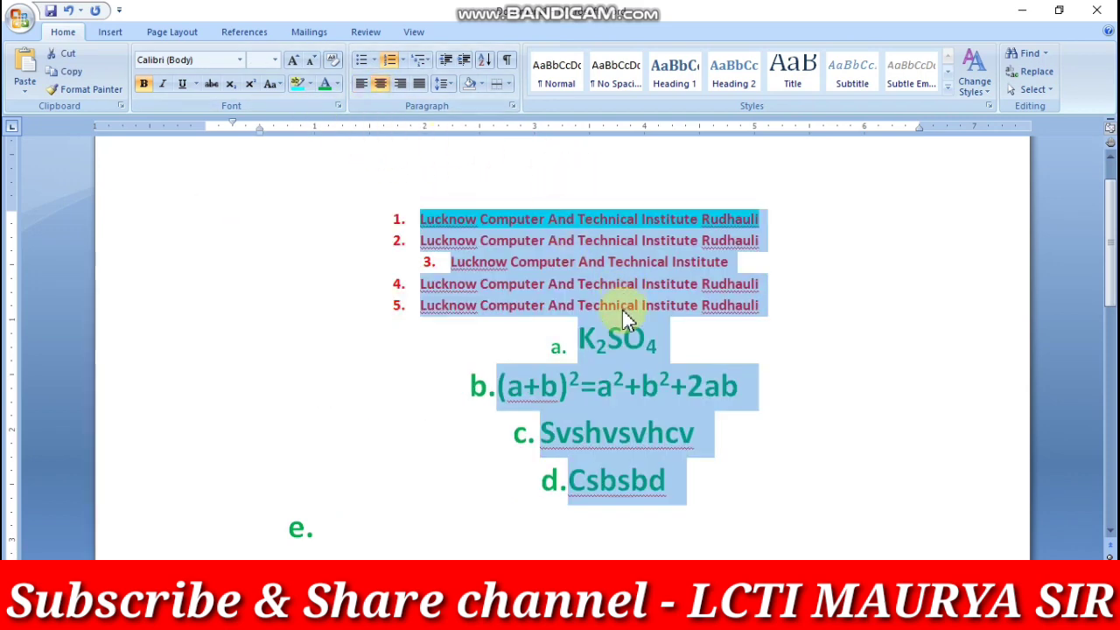
left_click(400, 83)
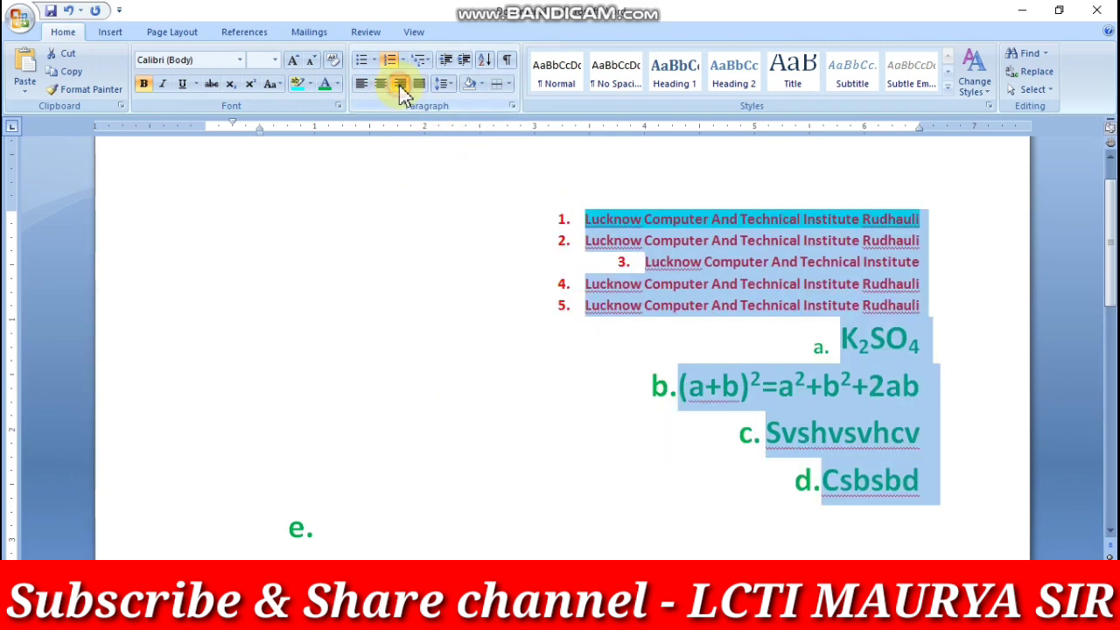
left_click(940, 520)
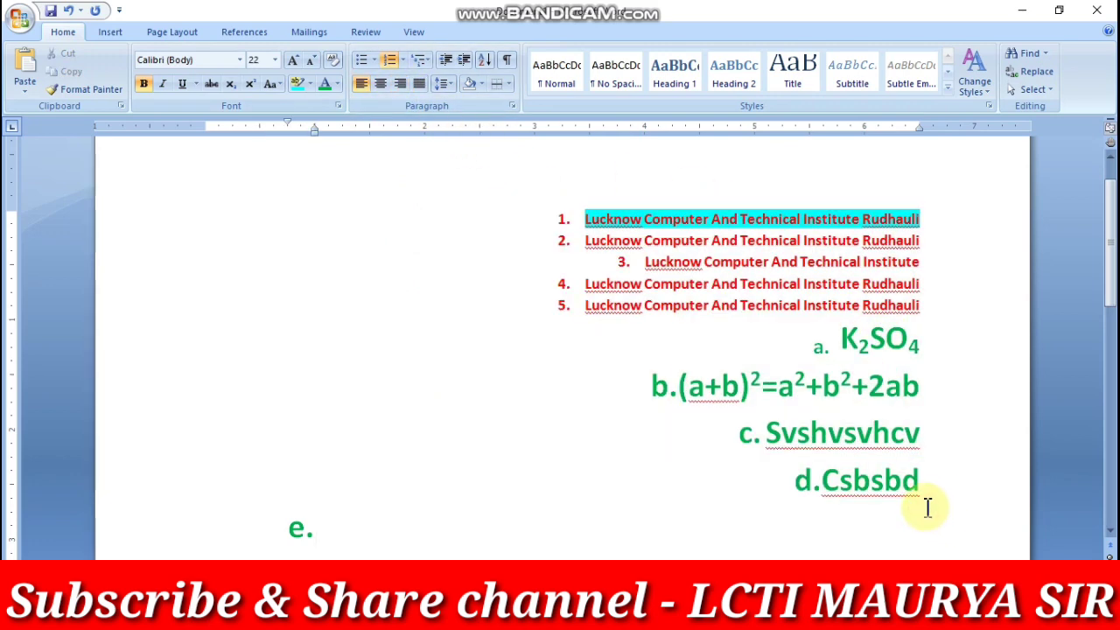
Add lettered items e 'Bscvshcvvdcd' and f 'Dvbjdbjvdbjvd', starting item g
left_click(920, 486)
key("Return")
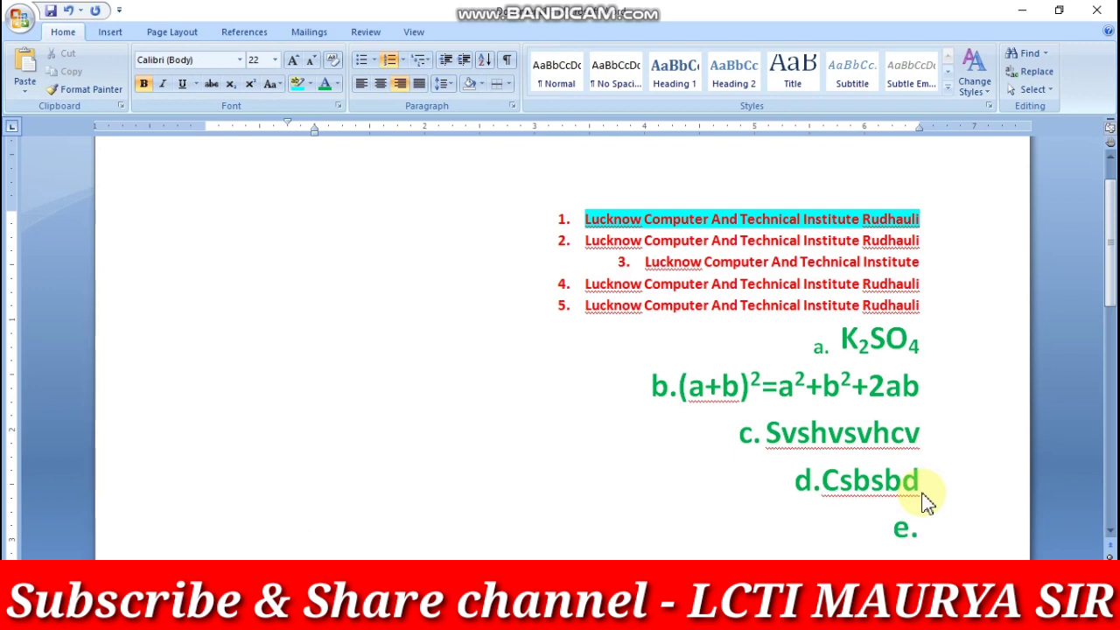
type("bscvshcvvdcd")
key("Return")
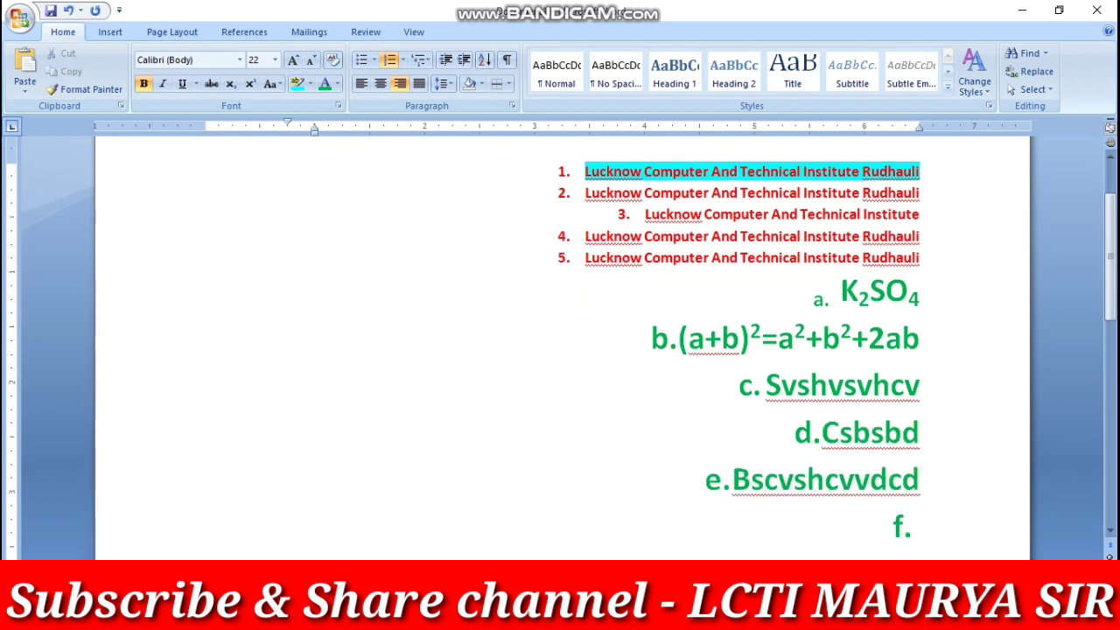
type("dvbjdbjvdbjvd")
key("Return")
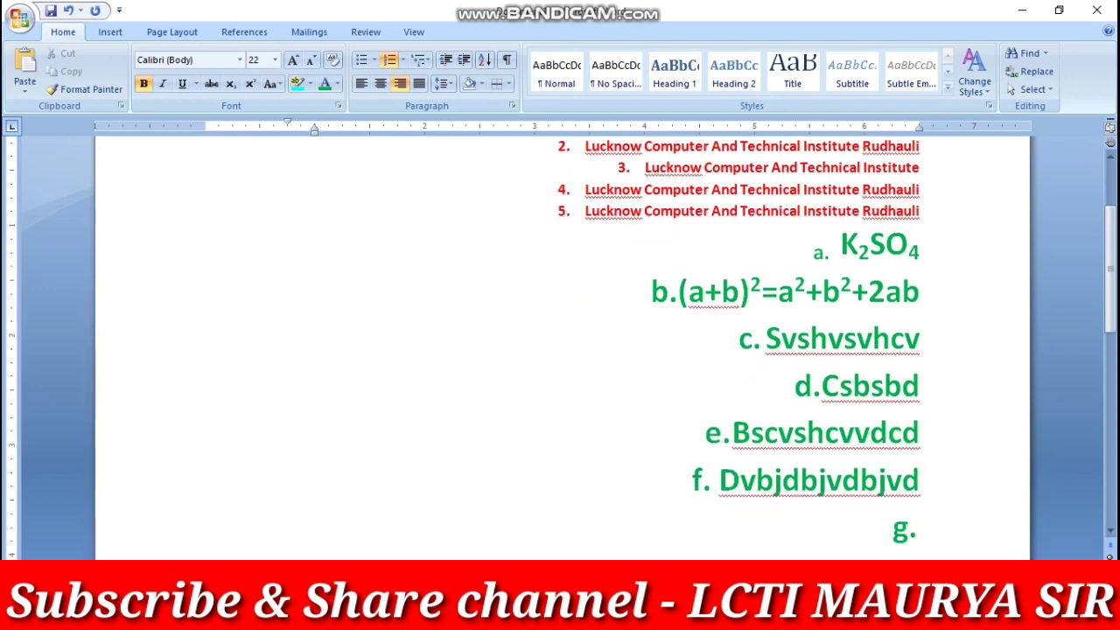
Centre all document text and type 'vdkvbfdkvkjdkvkdvkdg' as item g
key("ctrl+a")
left_click(380, 83)
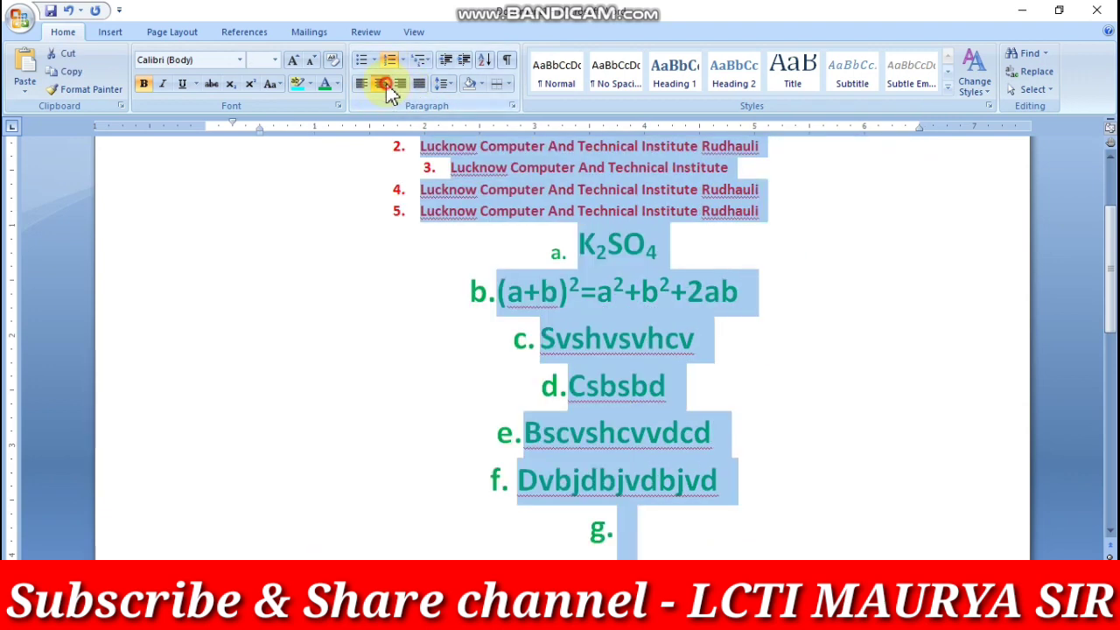
left_click(670, 542)
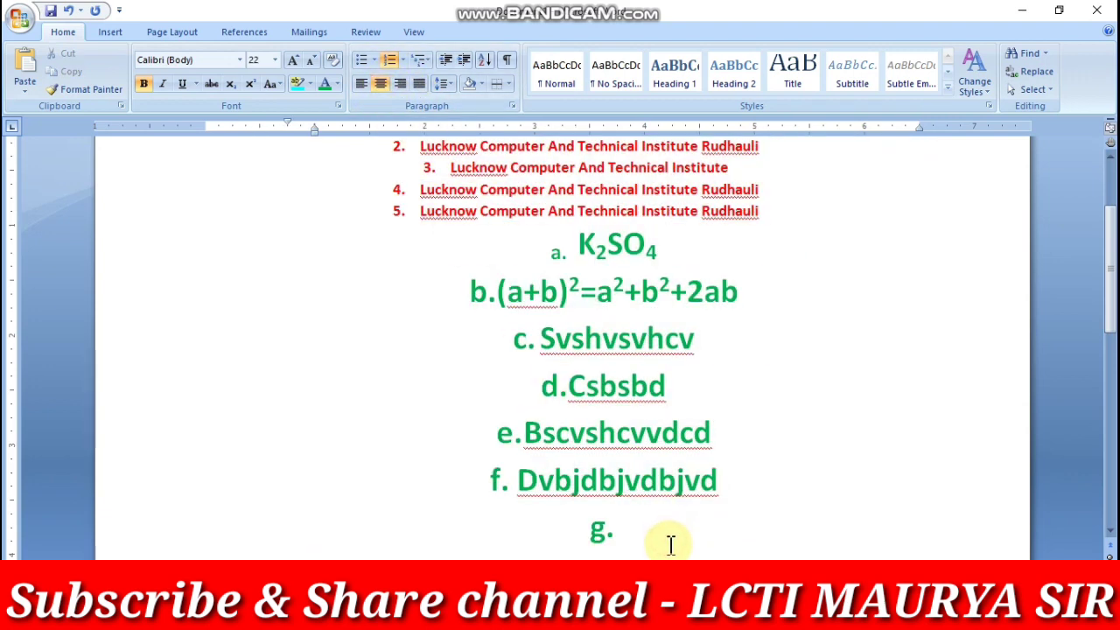
type("vdkvbfdkvkjdkvkdv")
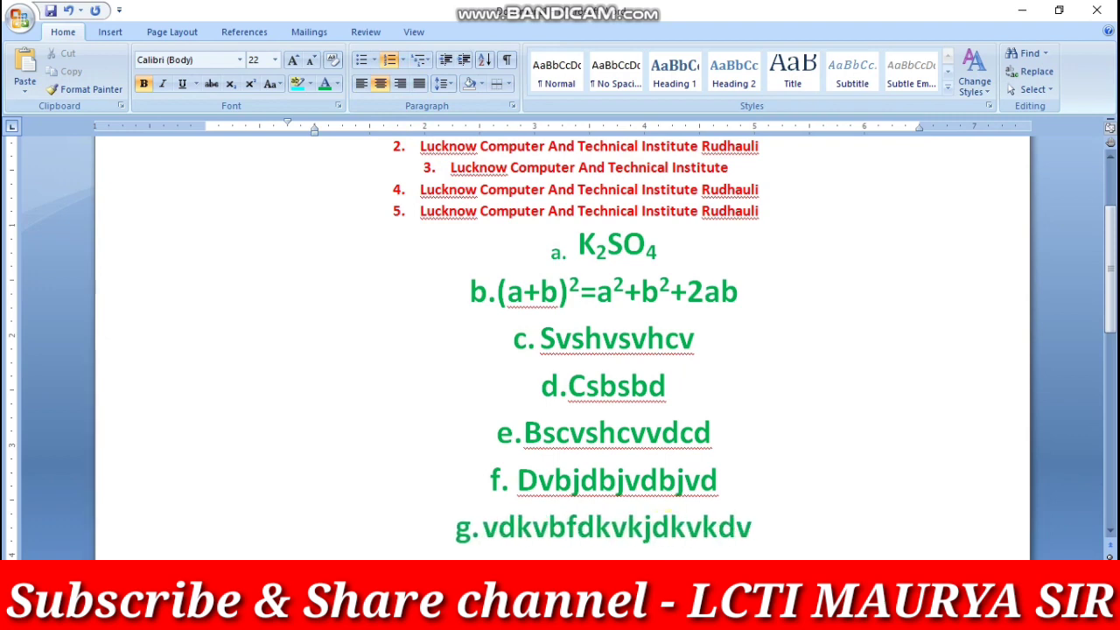
type("kdg")
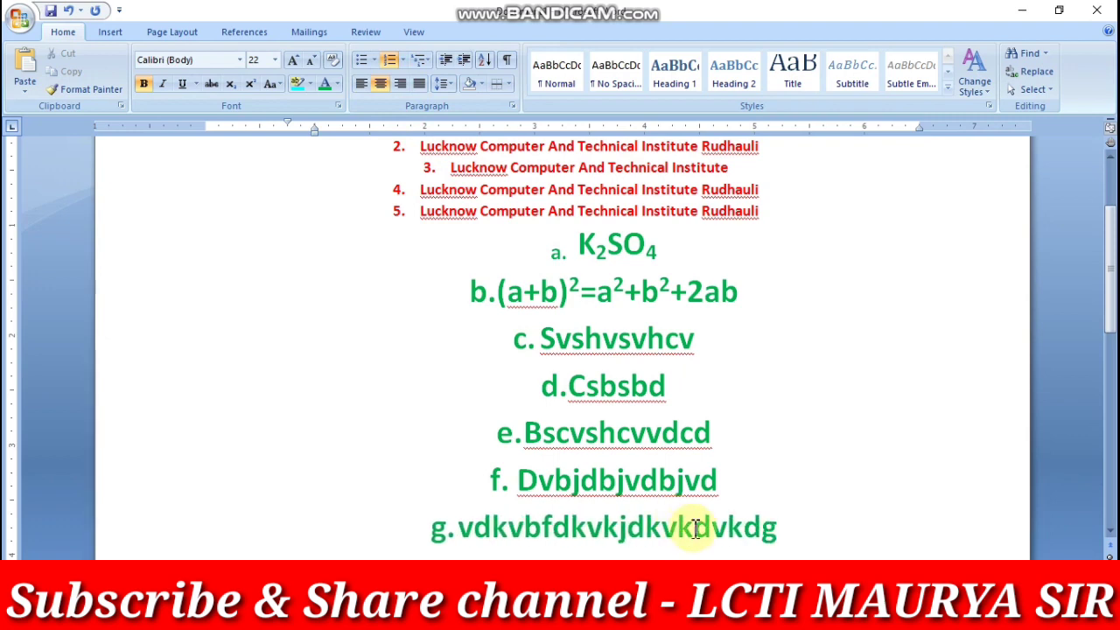
scroll(691, 520, "up", 2)
scroll(700, 511, "up", 1)
Delete the lettered items, justify the five red institute lines, and start an empty item 6
left_click_drag(525, 389, 660, 529)
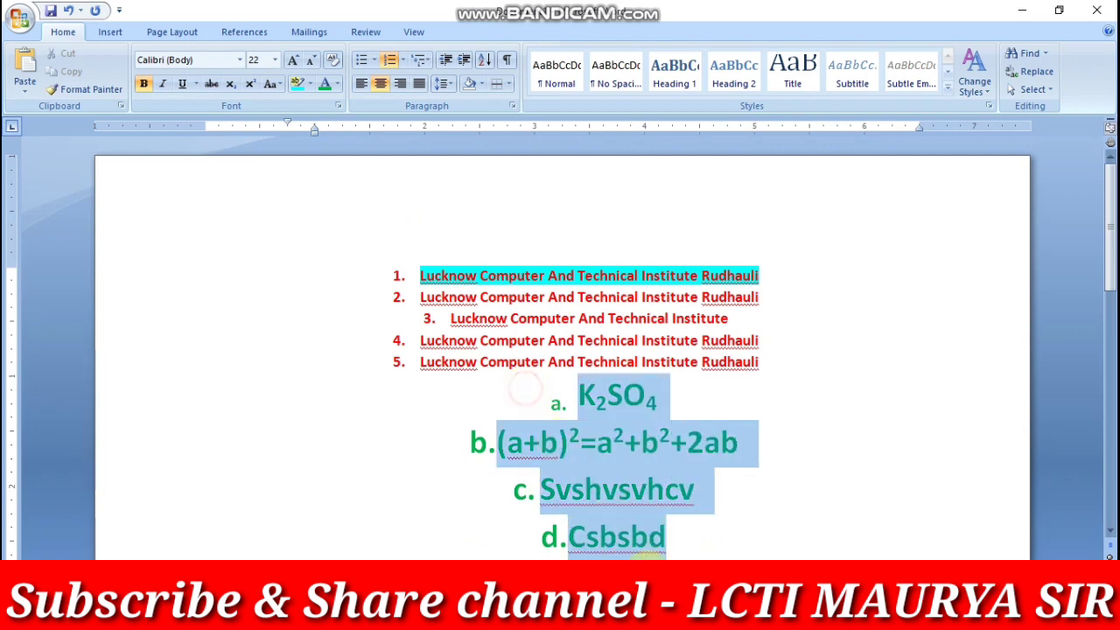
key("Delete")
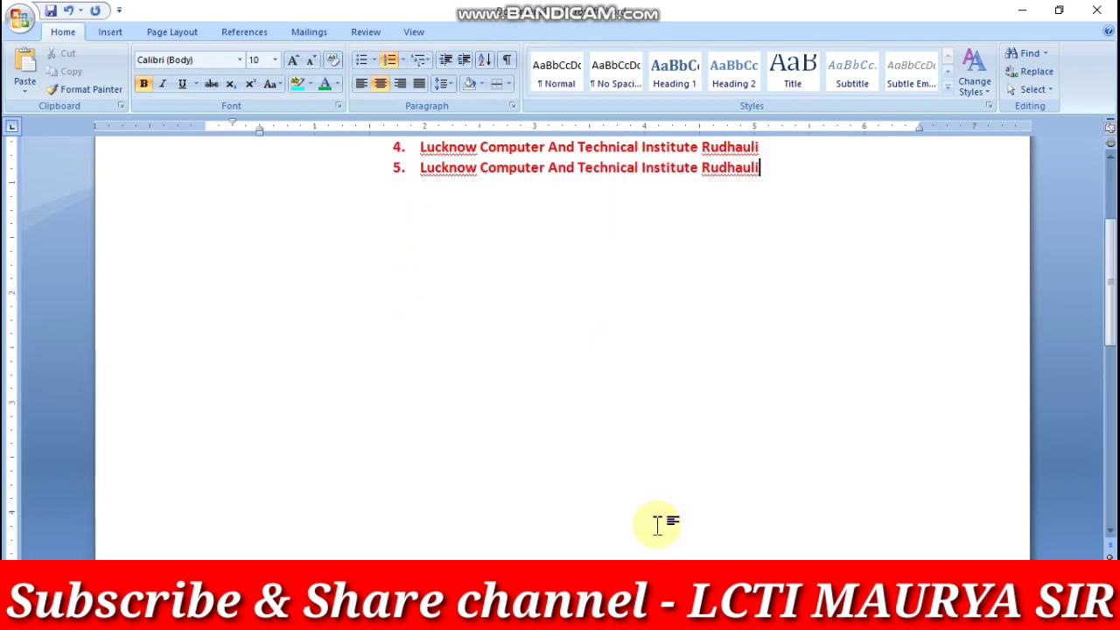
left_click_drag(783, 371, 423, 275)
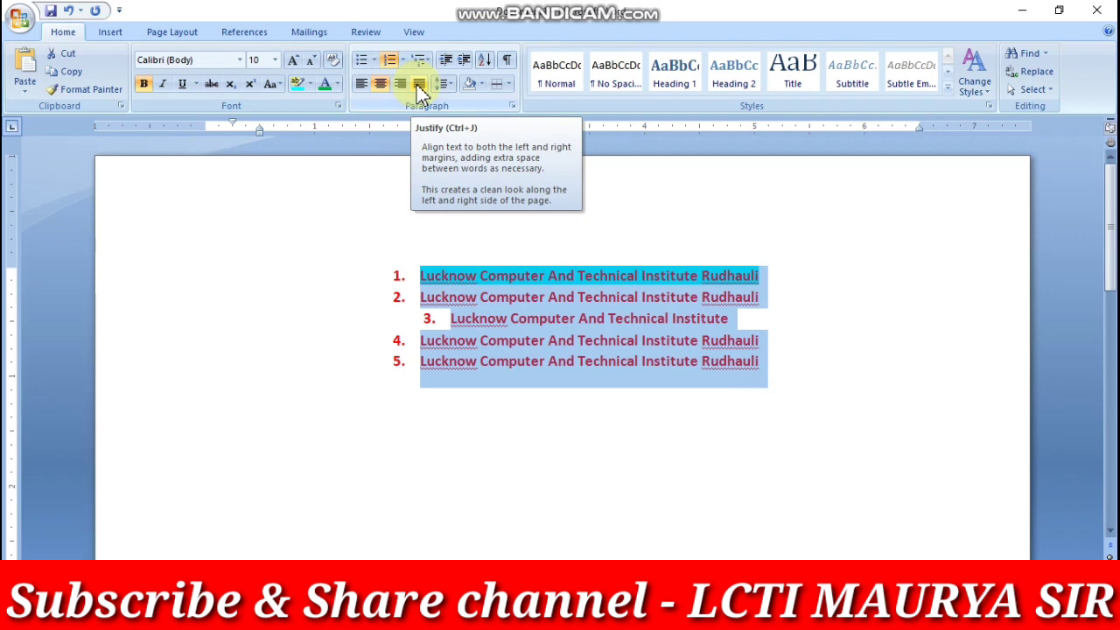
left_click(418, 85)
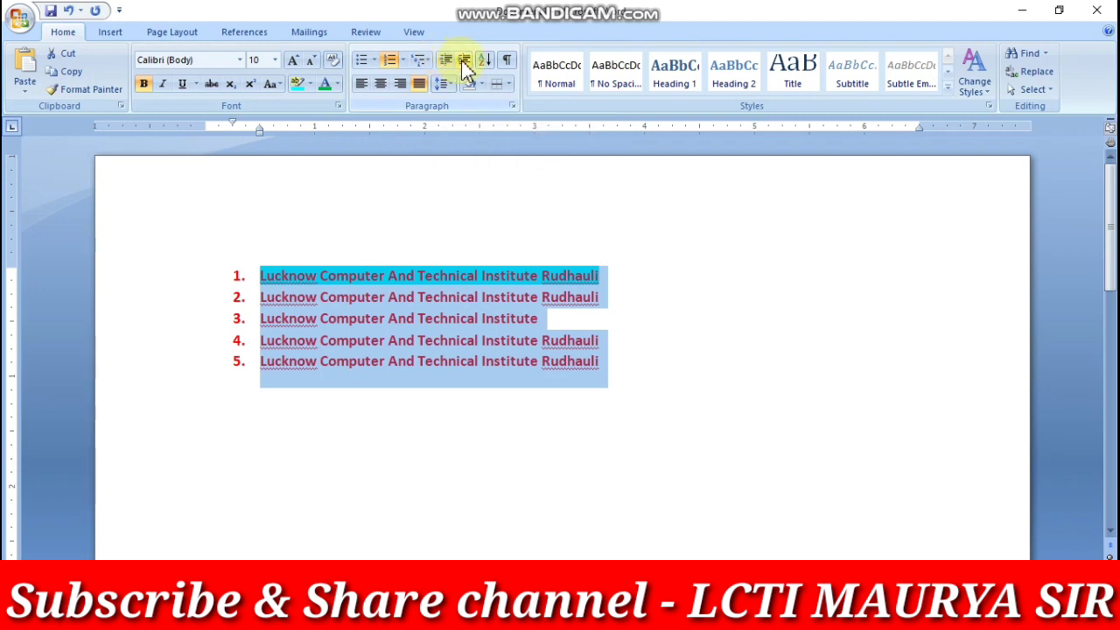
left_click(610, 368)
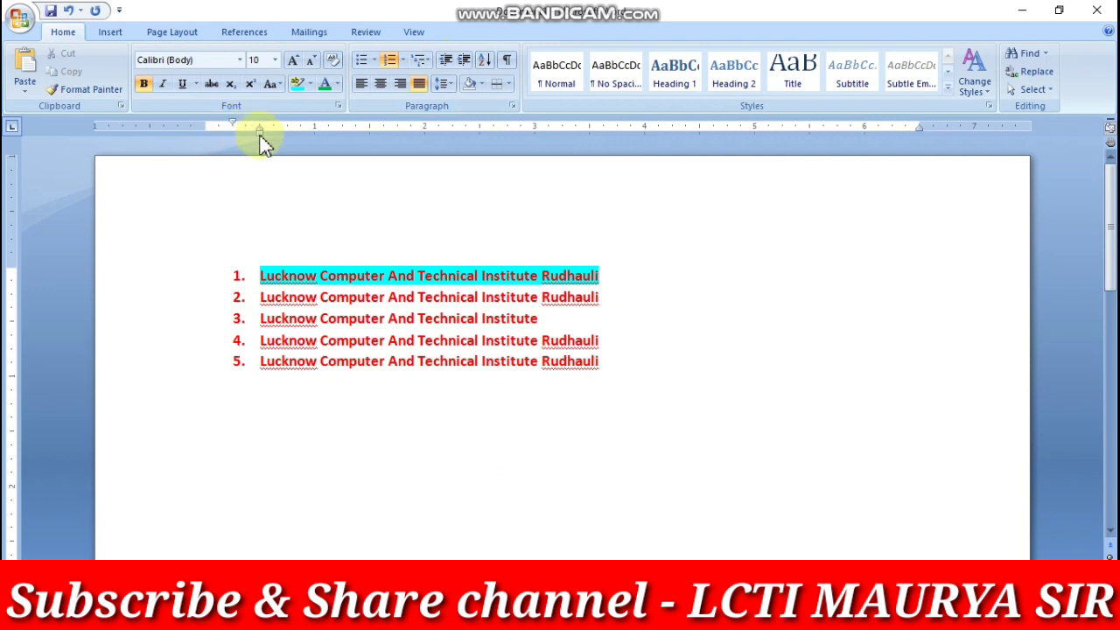
key("Return")
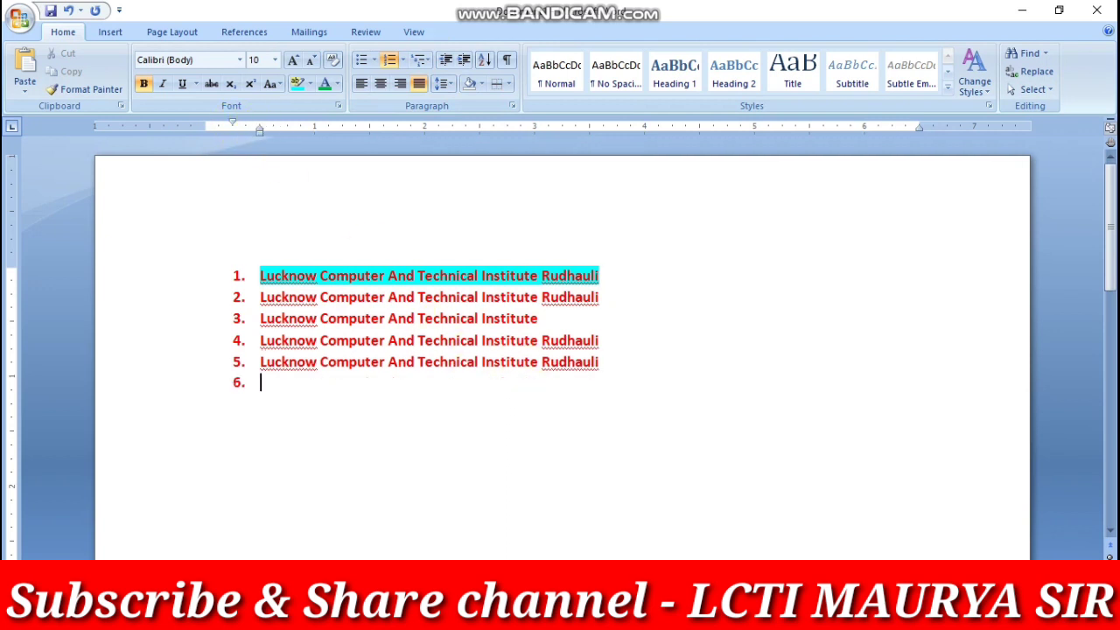
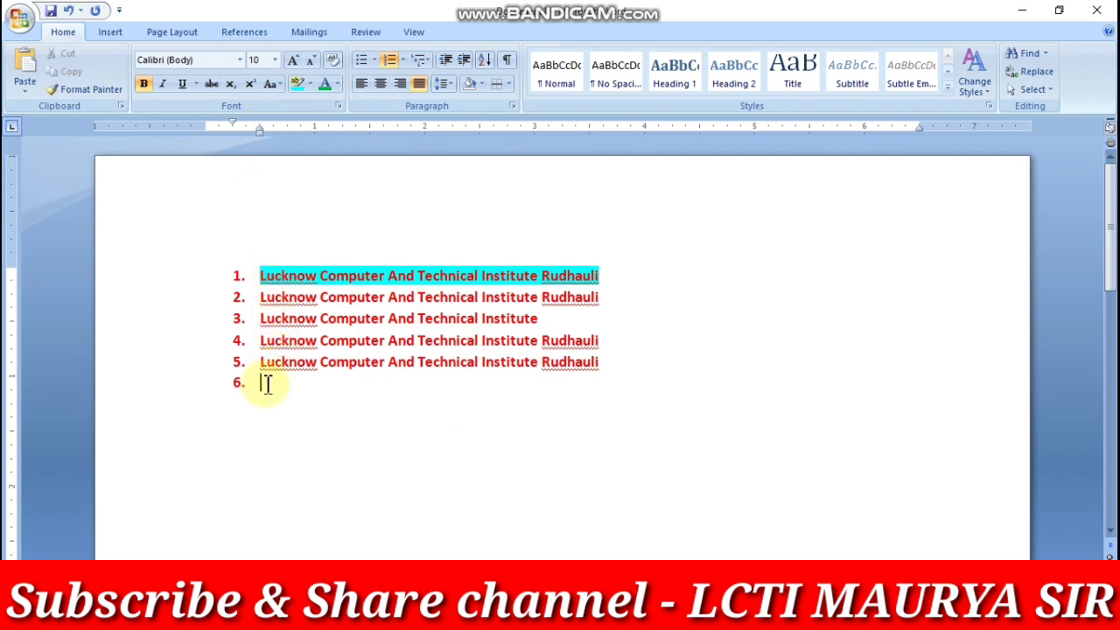
Finish item 6, then add an indented sub-item reading 'HCDSKHKSDHVNDKNVLKDNV'
type("LUCKNOW COMPUTER AND TECHNICAL INSTITUTE RUDHAULI")
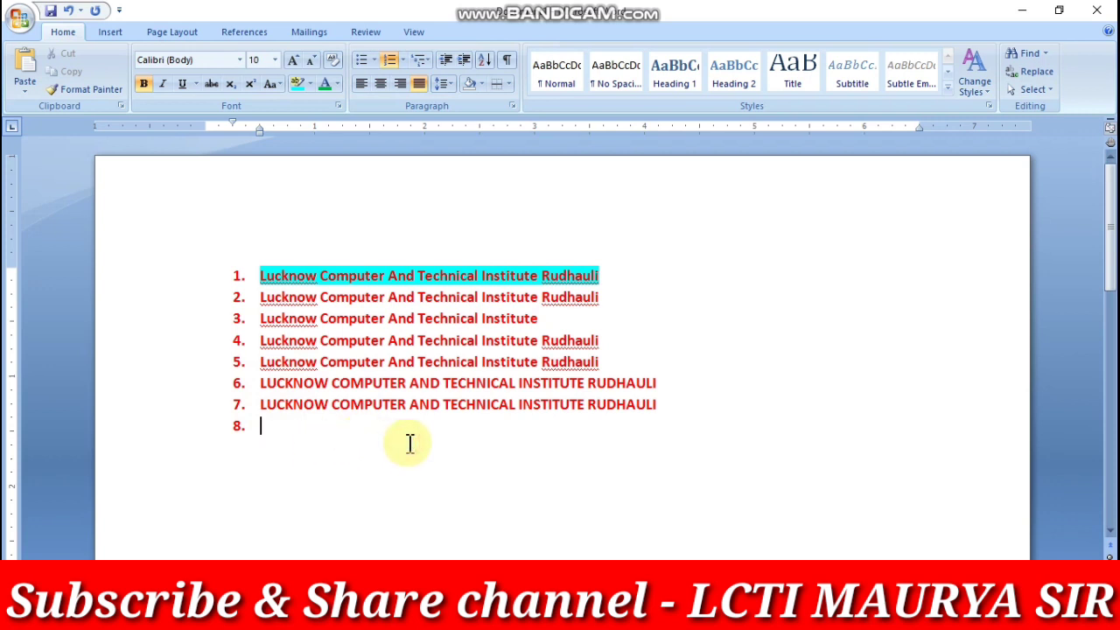
left_click(467, 64)
left_click(467, 64)
left_click(467, 64)
left_click(467, 64)
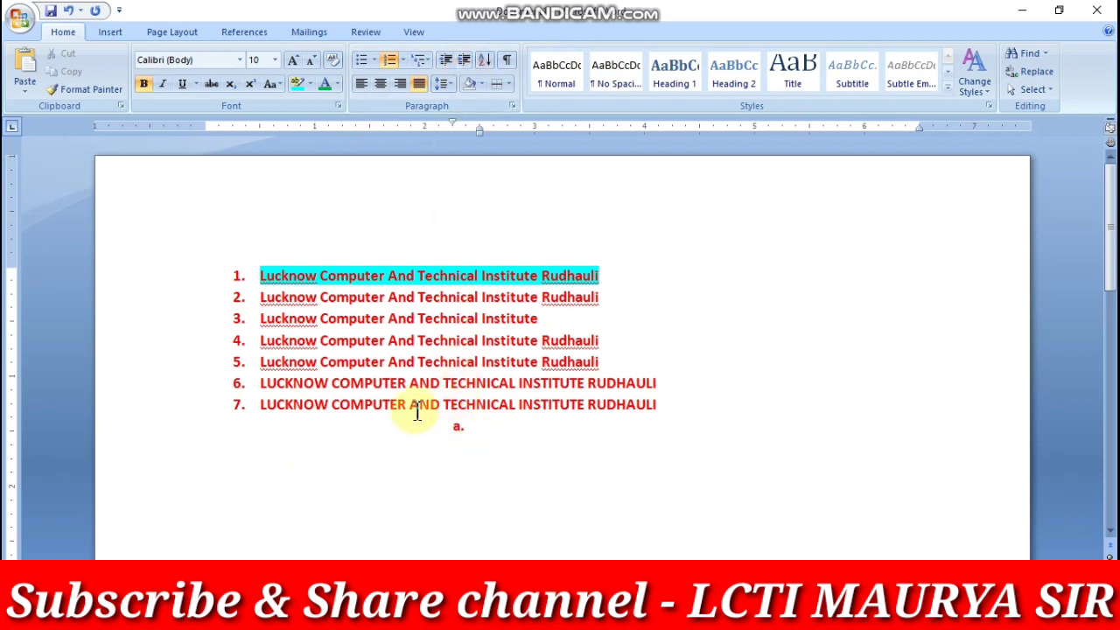
type("HCDSKHKSDH")
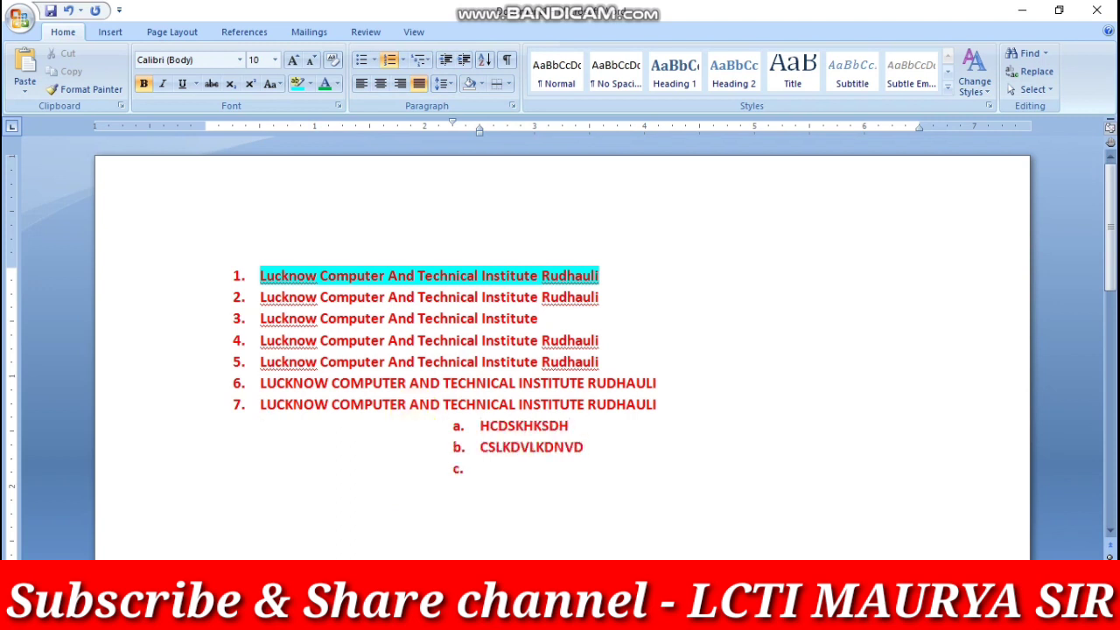
type("VNDKNVLKDNV")
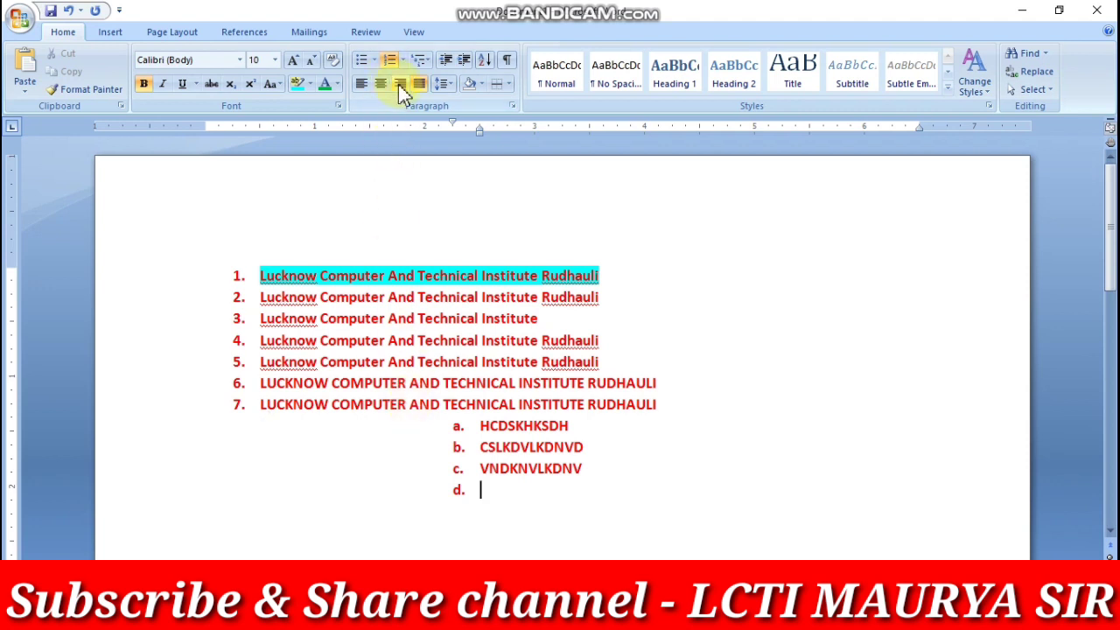
Outdent back to the top level, type item 8 'DFBDFBFB', and start item 9
left_click(447, 63)
left_click(447, 63)
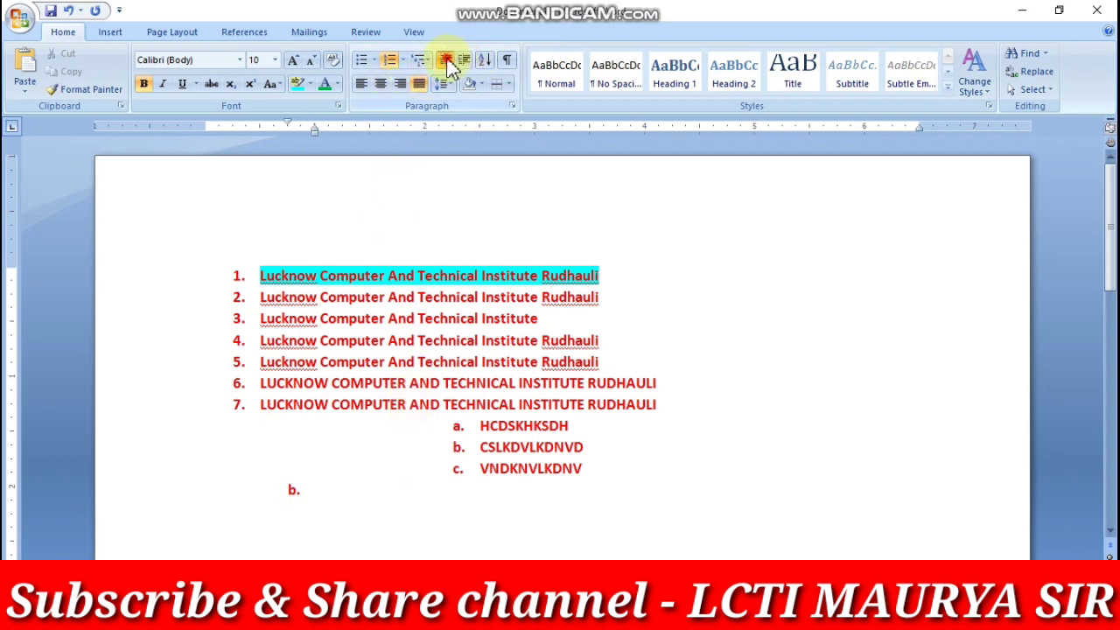
left_click(447, 63)
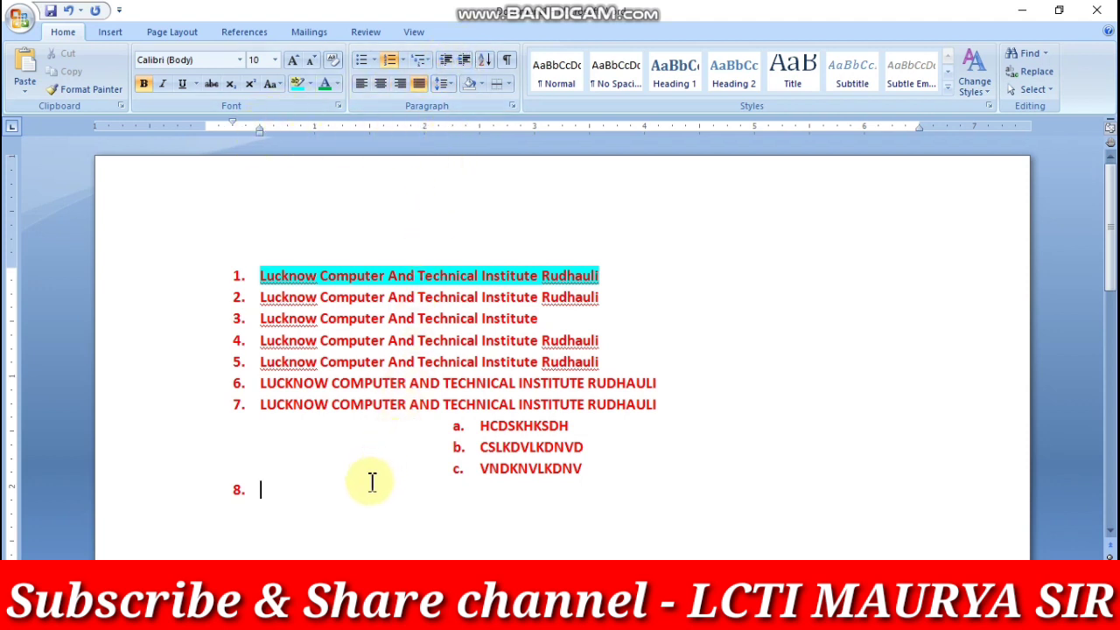
type("DF")
type("BDFBFBFB")
key("Return")
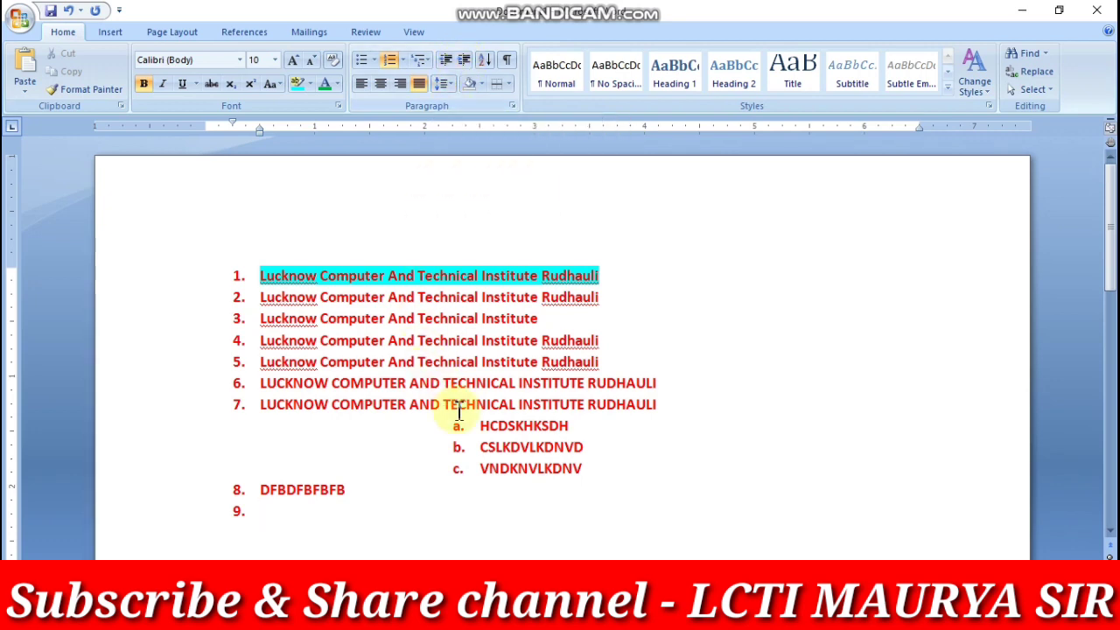
Delete the placeholder sub-items and extra items below item 7
left_click_drag(367, 525, 238, 428)
key("Delete")
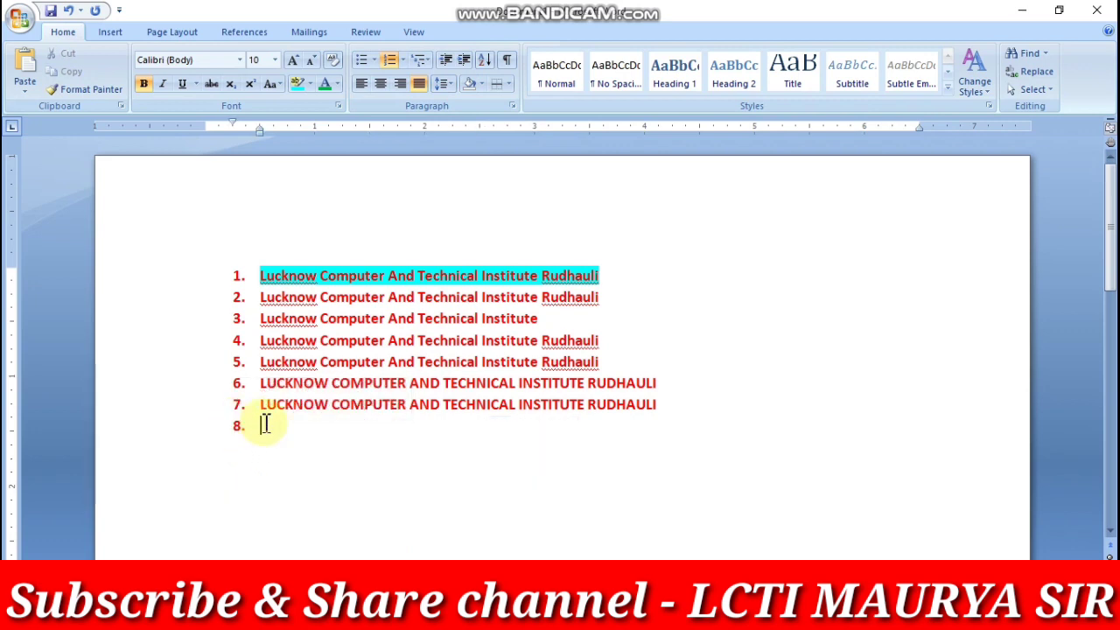
left_click_drag(670, 404, 266, 276)
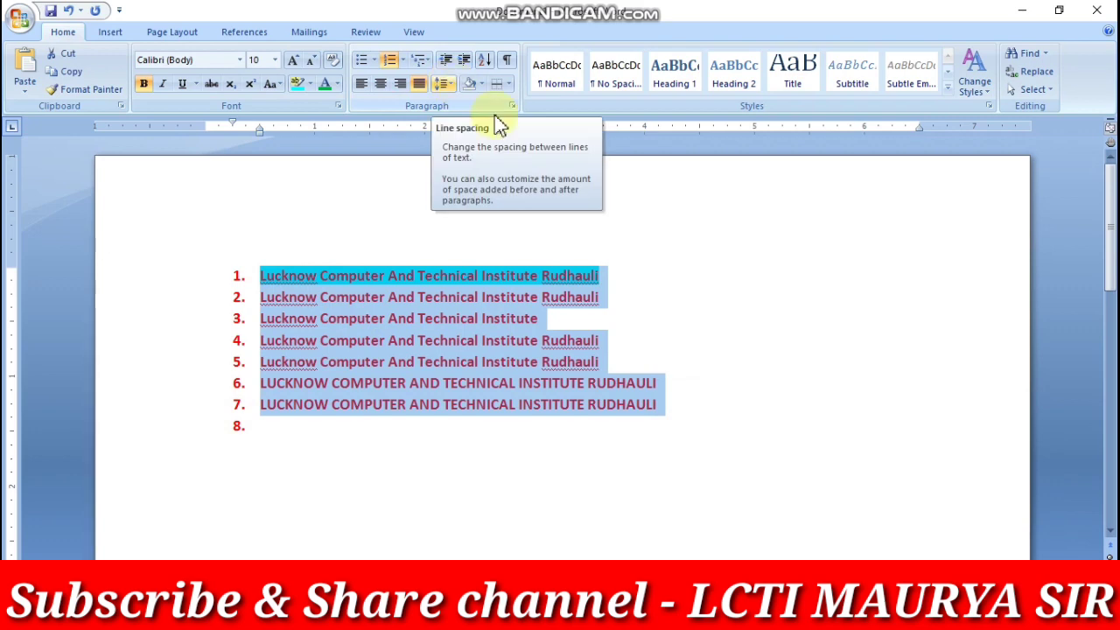
left_click(691, 238)
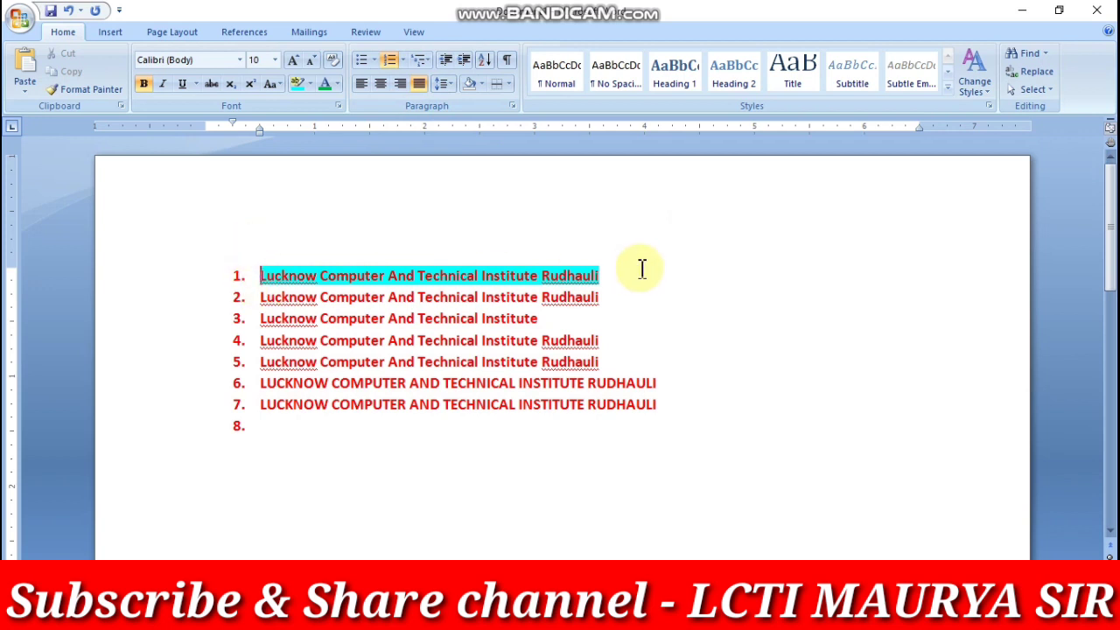
Remove the cyan highlight from item 1 and select all seven list lines
left_click_drag(607, 275, 262, 275)
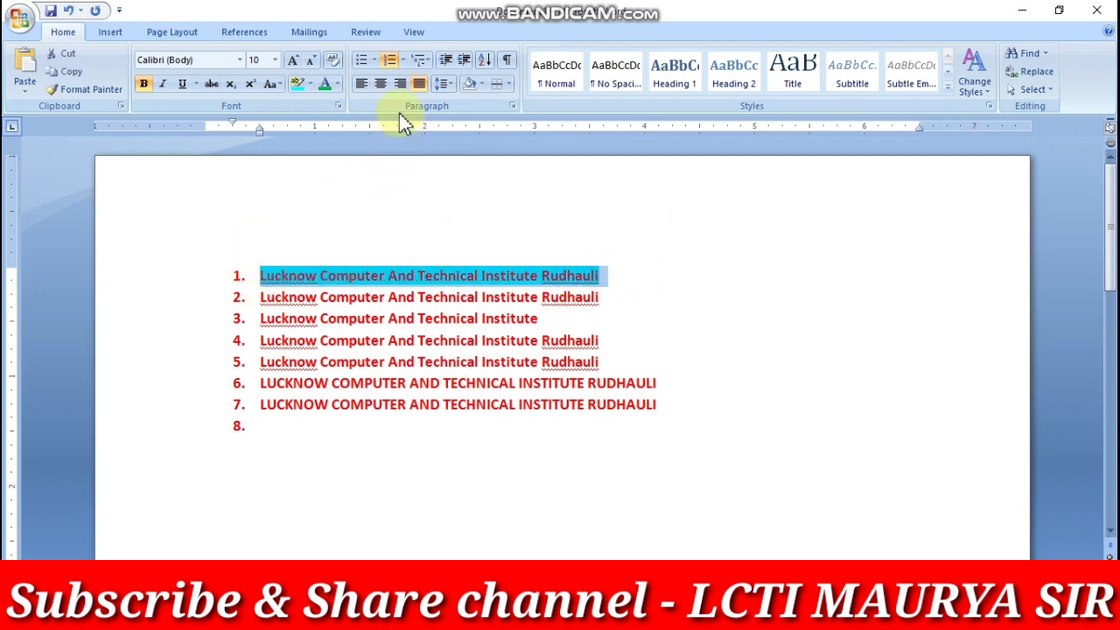
left_click(310, 84)
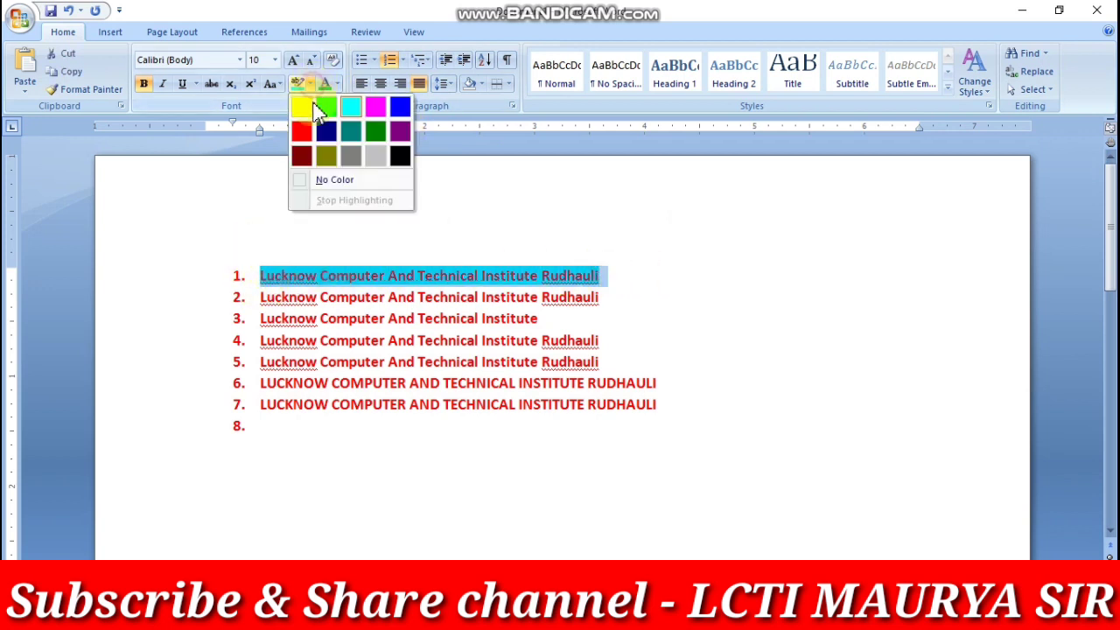
left_click(326, 178)
mouse_move(669, 404)
left_mouse_down()
mouse_move(482, 318)
mouse_move(300, 270)
left_mouse_up()
left_click(625, 280)
left_click_drag(671, 419, 262, 275)
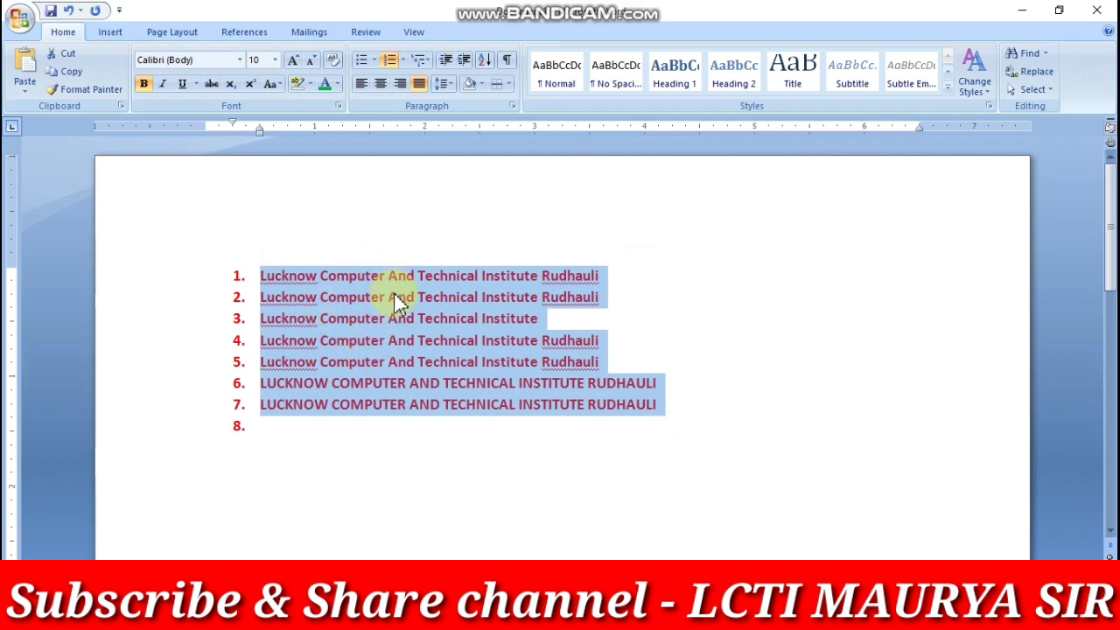
Set the list's line spacing to 2.0 after trying larger and 1.5 spacing
left_click(443, 84)
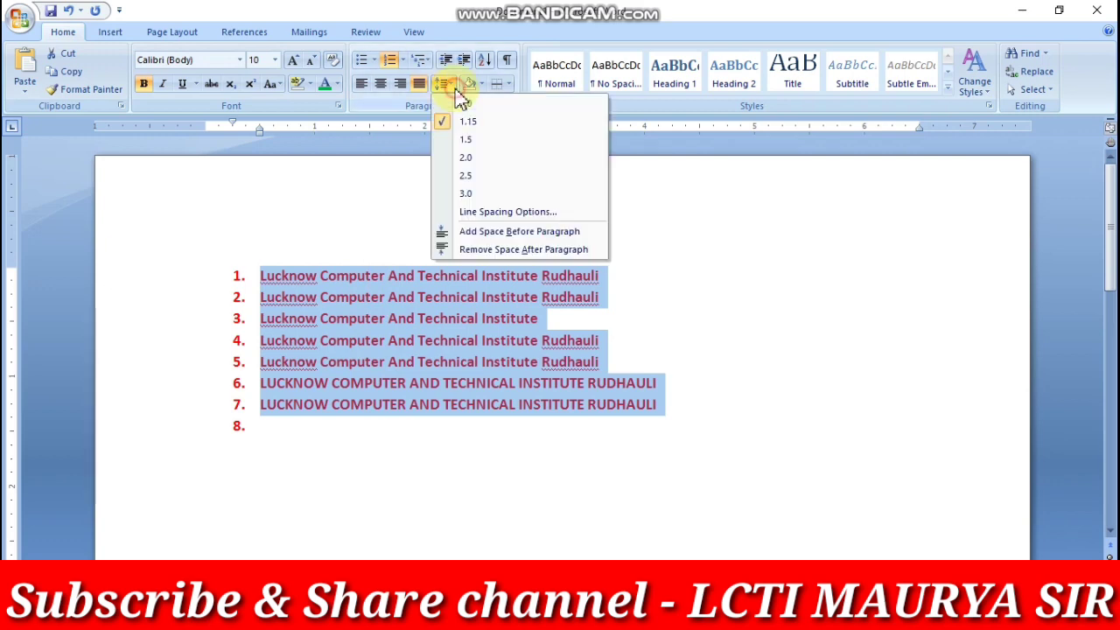
left_click(455, 156)
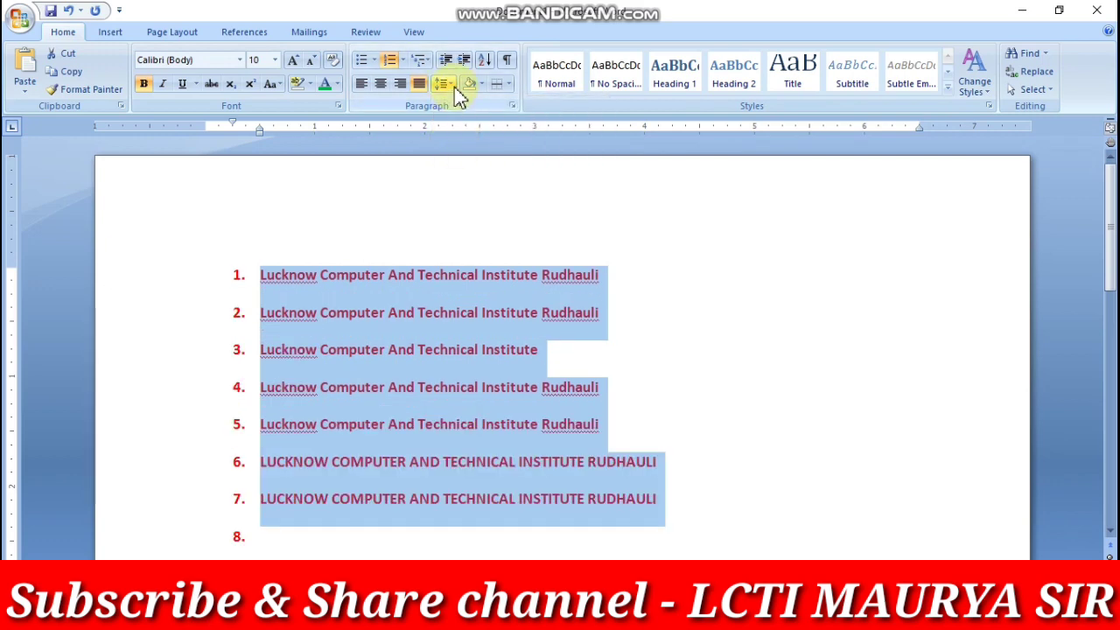
left_click(453, 86)
left_click(459, 183)
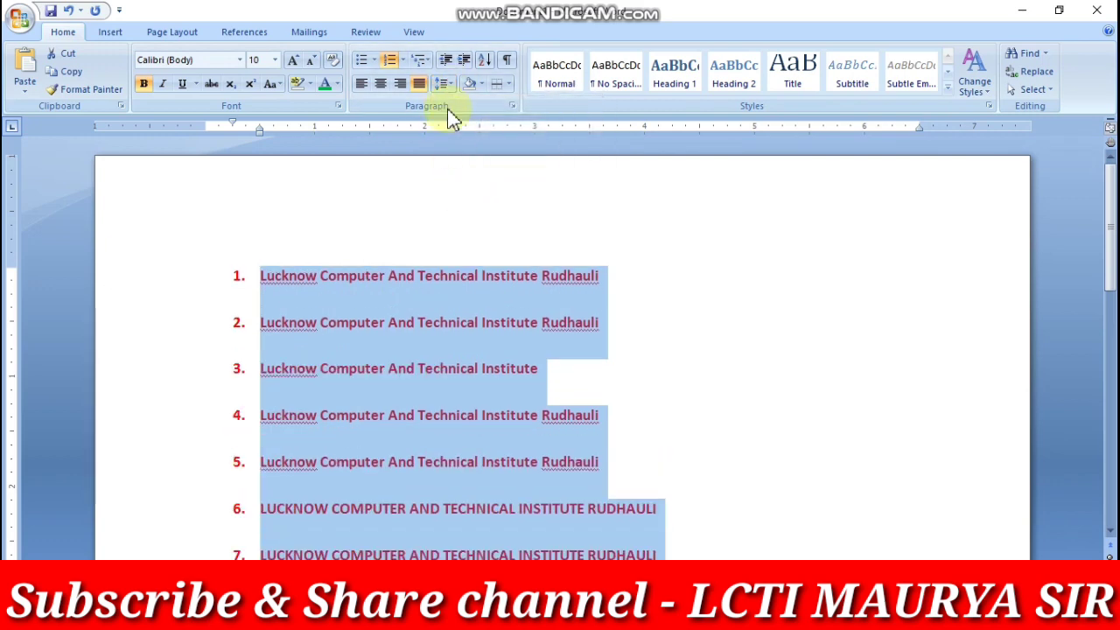
left_click(453, 85)
left_click(464, 192)
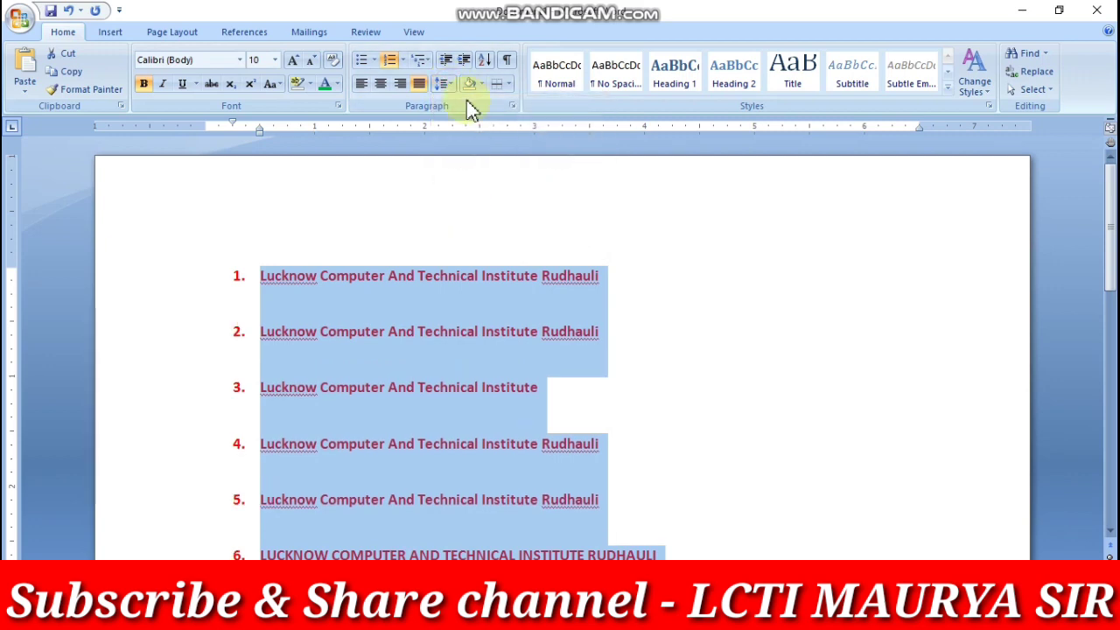
left_click(453, 86)
left_click(455, 140)
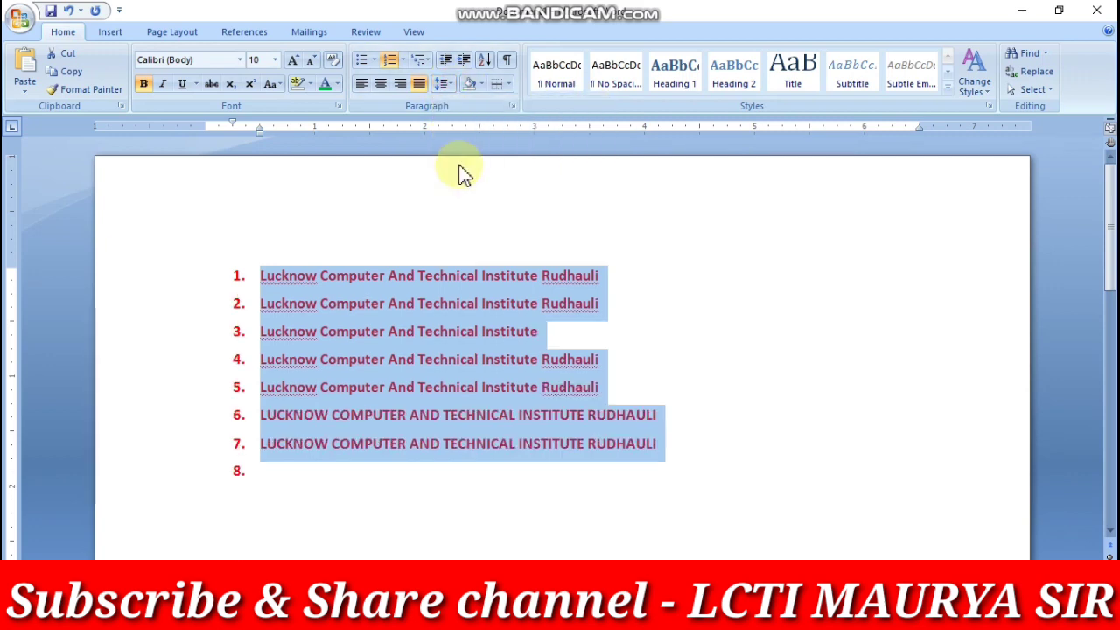
left_click(453, 86)
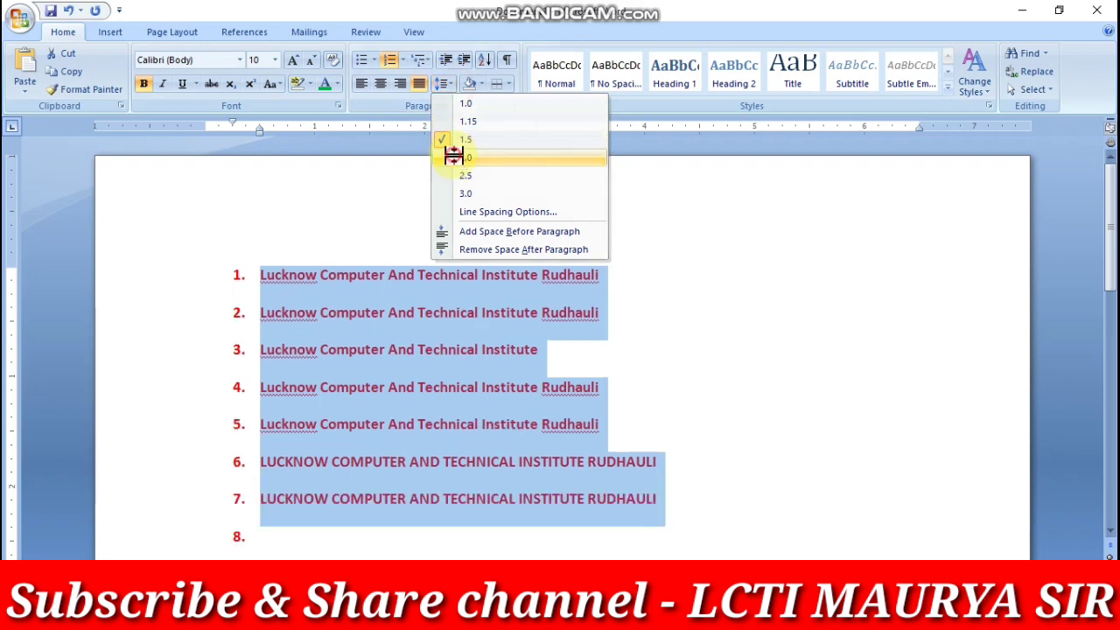
left_click(455, 154)
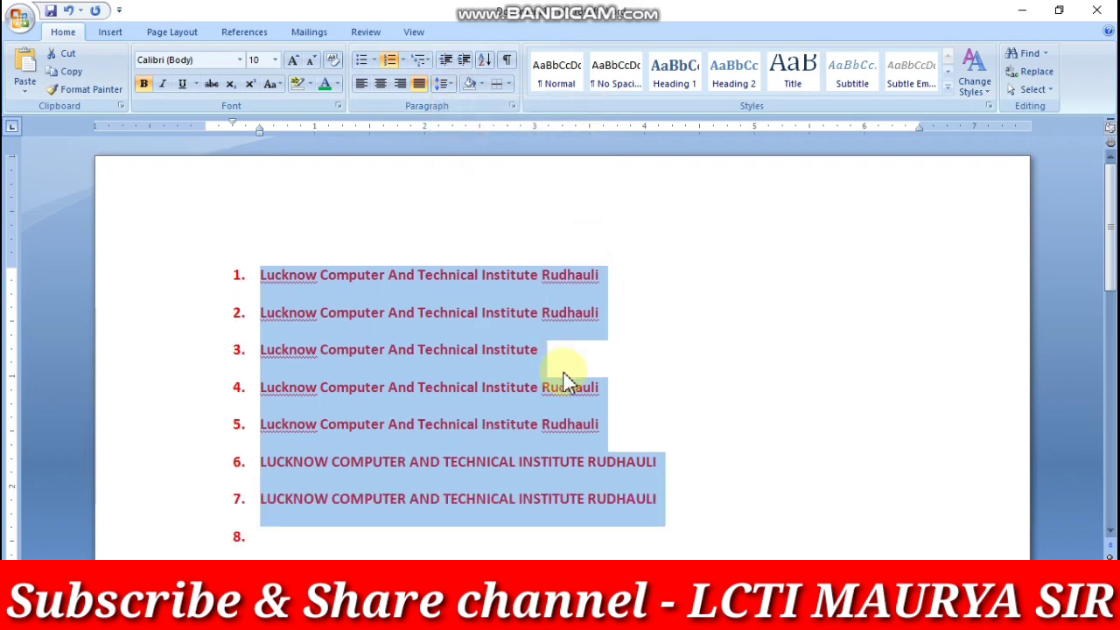
Grow the list text from 10 to 12 point
left_click(294, 61)
left_click(294, 62)
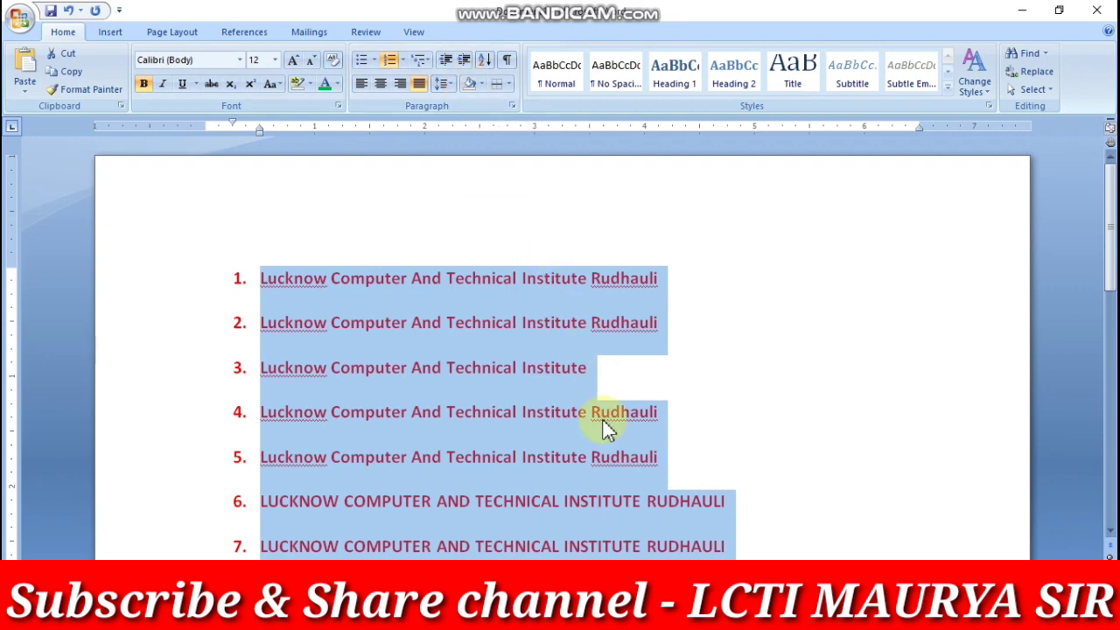
left_click(652, 362)
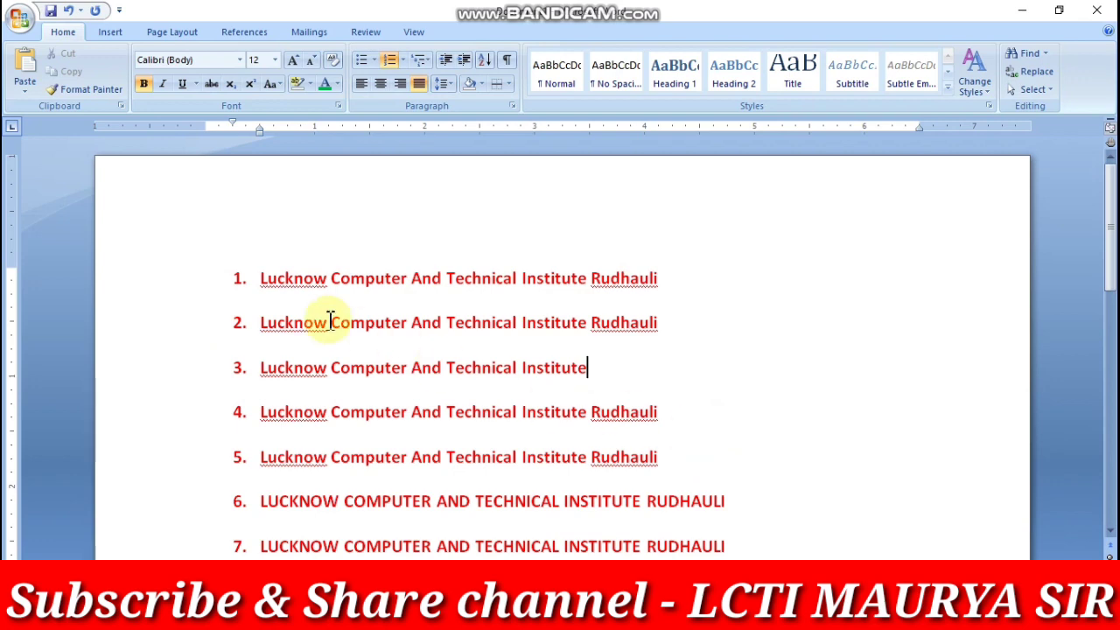
Shade the seven selected list lines dark blue
left_click_drag(225, 272, 702, 507)
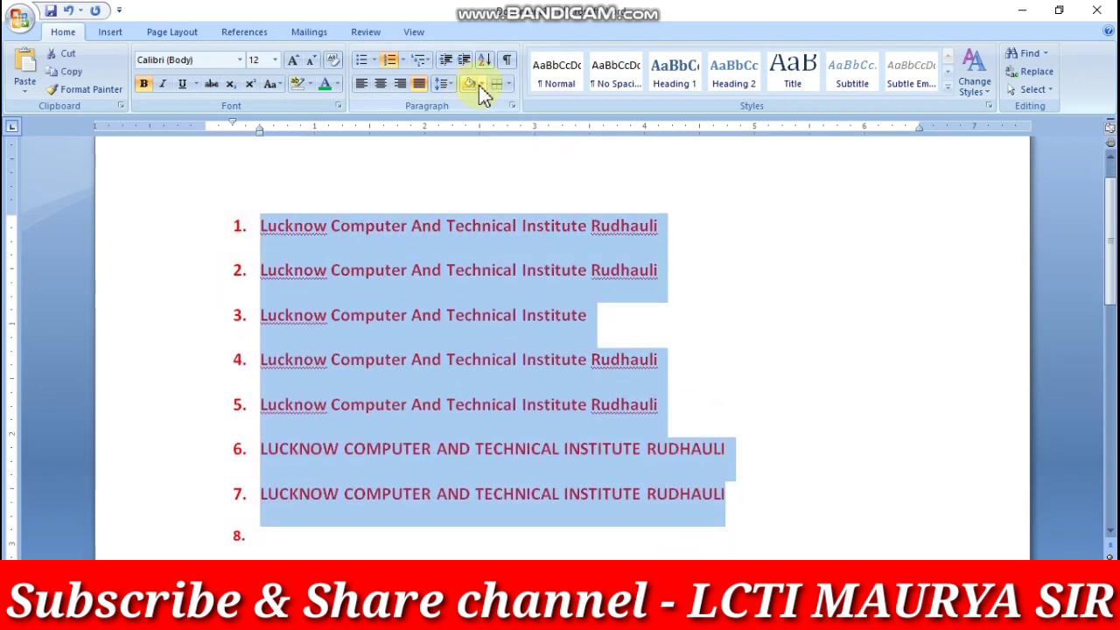
left_click(482, 83)
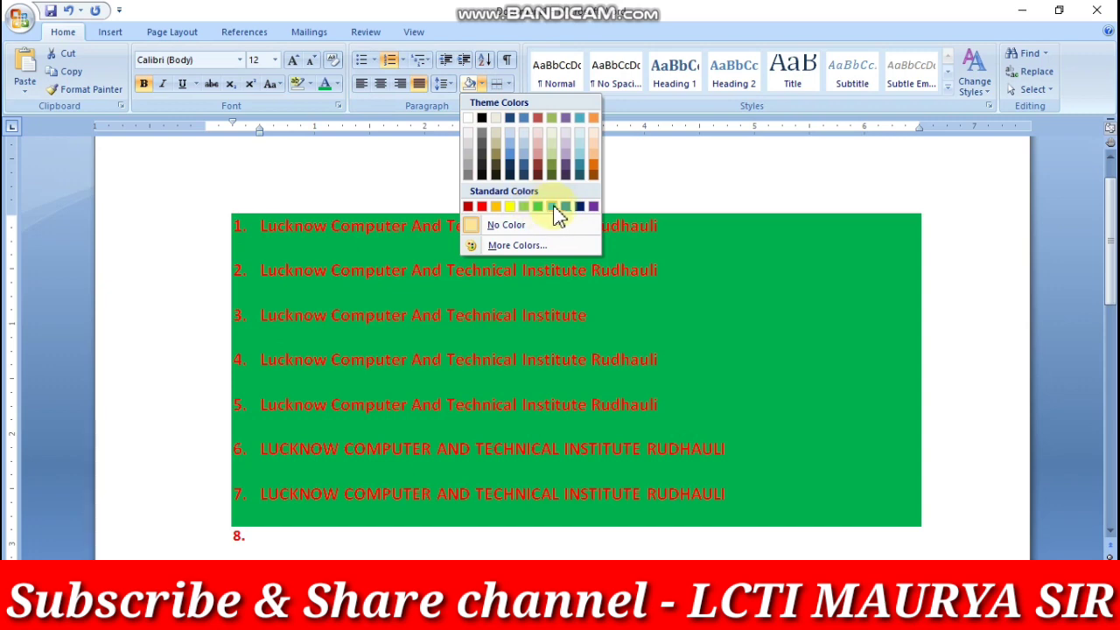
left_click(580, 210)
left_click(716, 370)
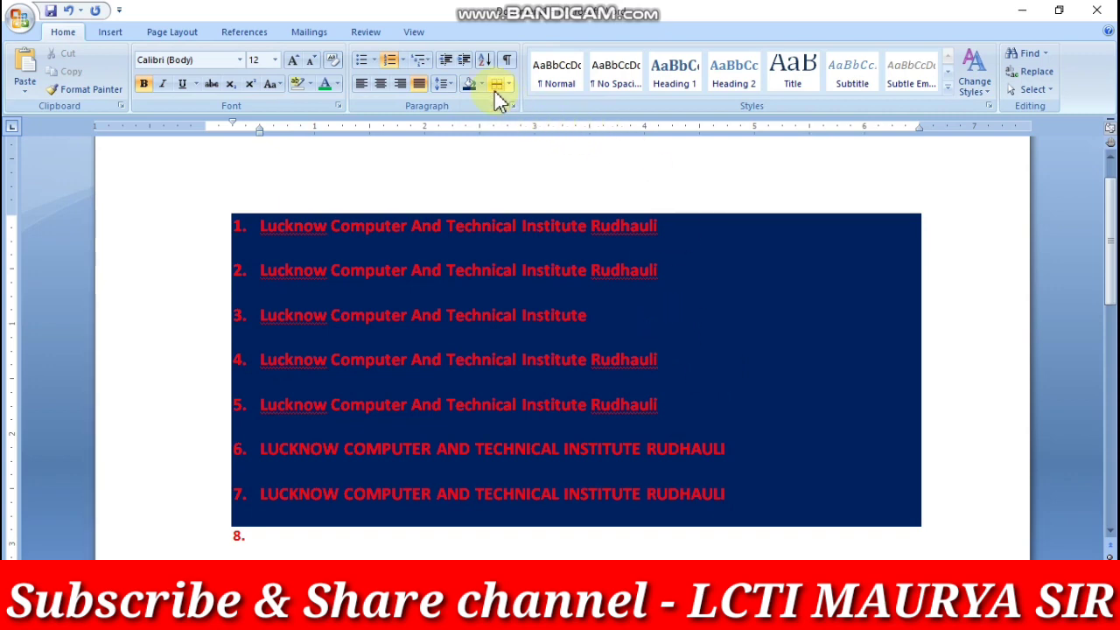
Remove the dark blue shading and reselect the seven list lines
left_click_drag(744, 492, 295, 224)
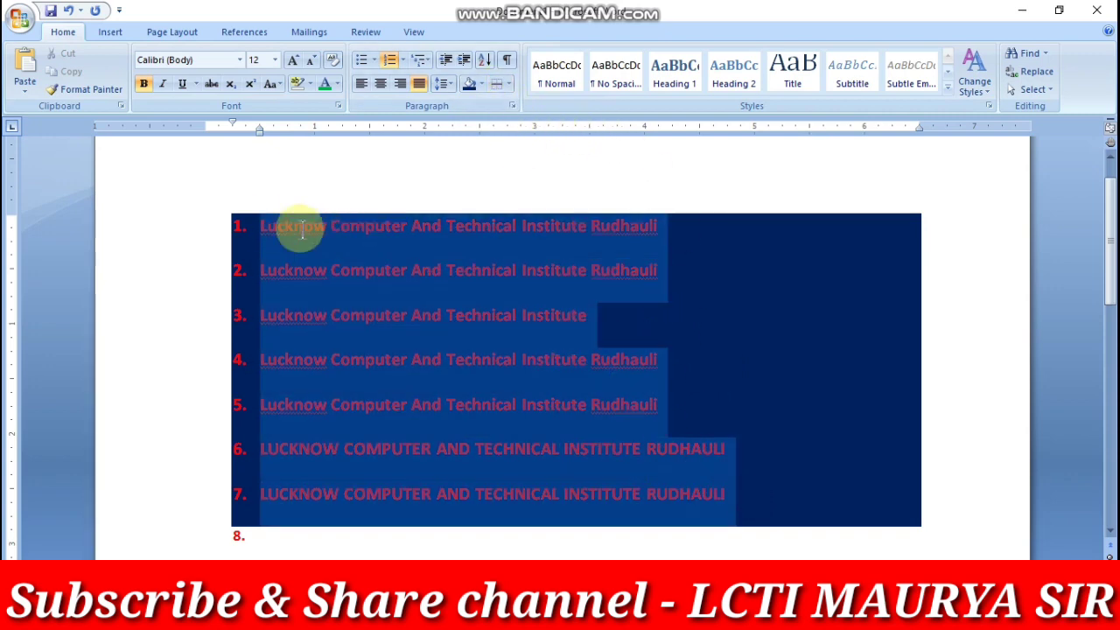
left_click(480, 85)
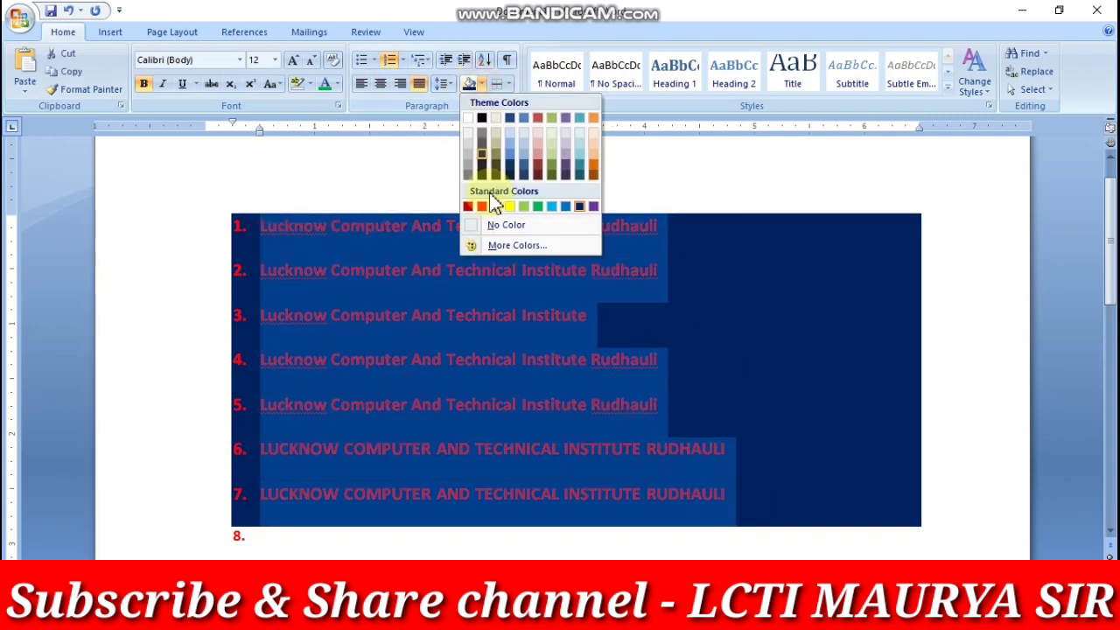
left_click(497, 224)
left_click(691, 362)
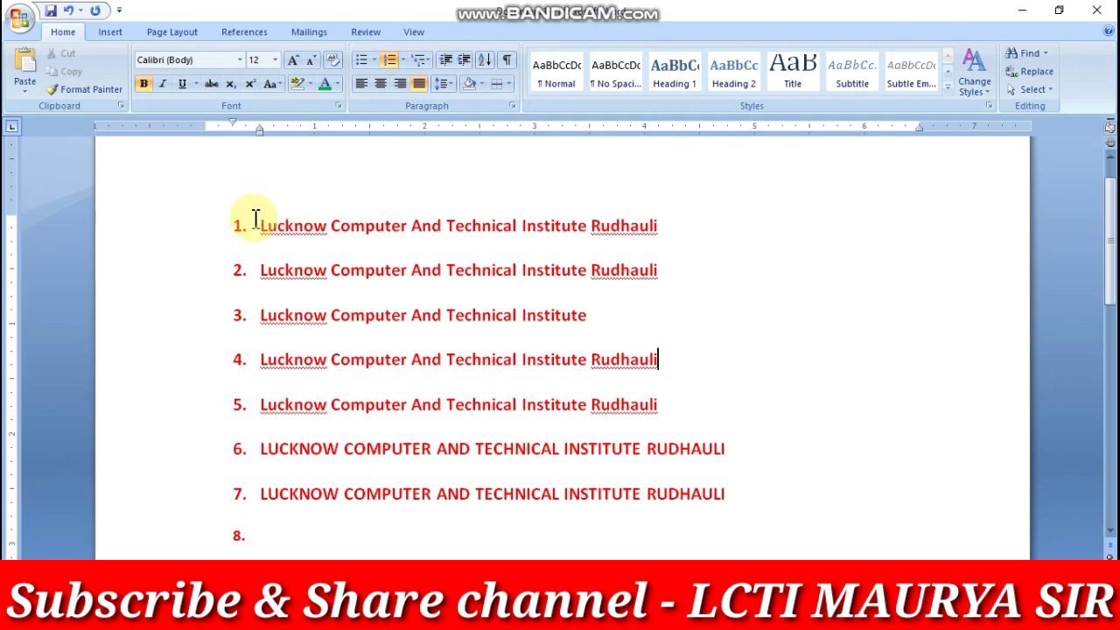
left_click_drag(251, 219, 740, 517)
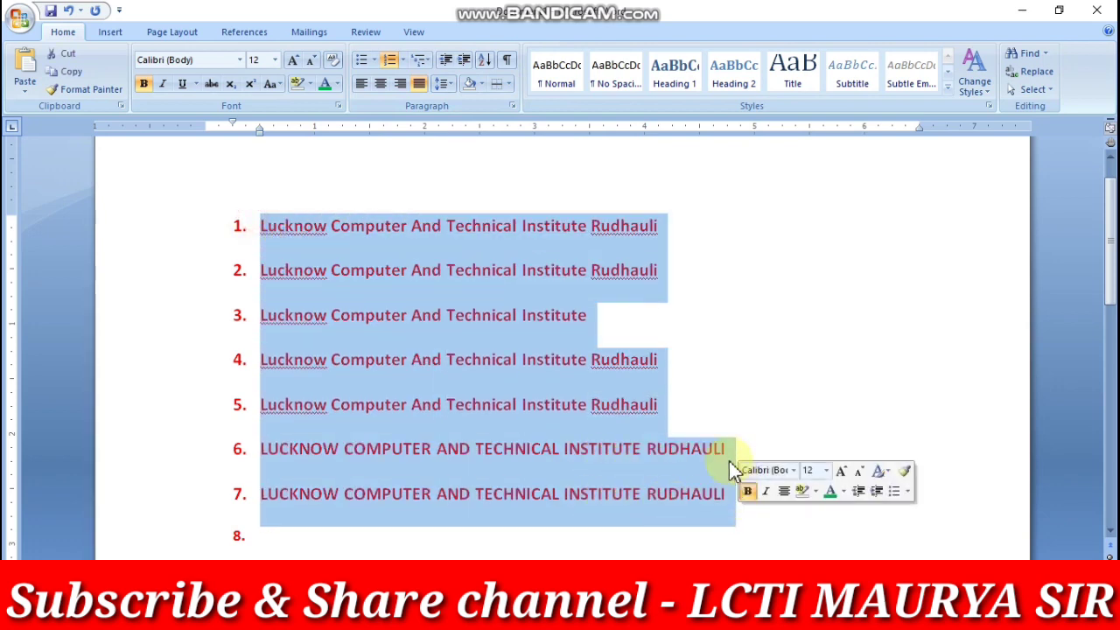
Add bottom, top, right and left borders around the list
left_click(511, 88)
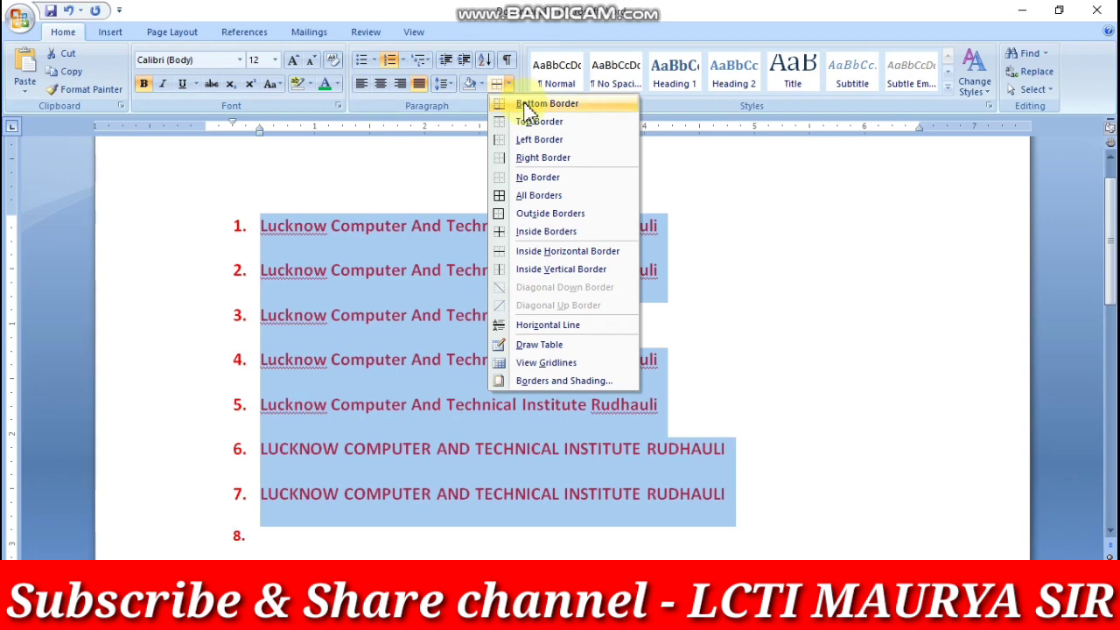
left_click(325, 530)
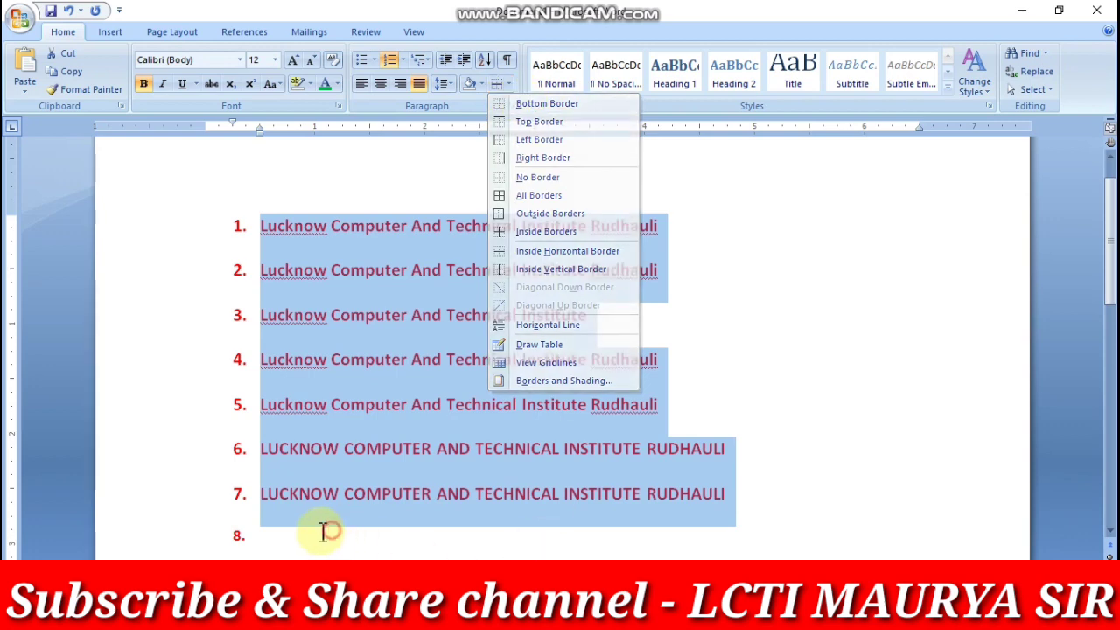
left_click(262, 537)
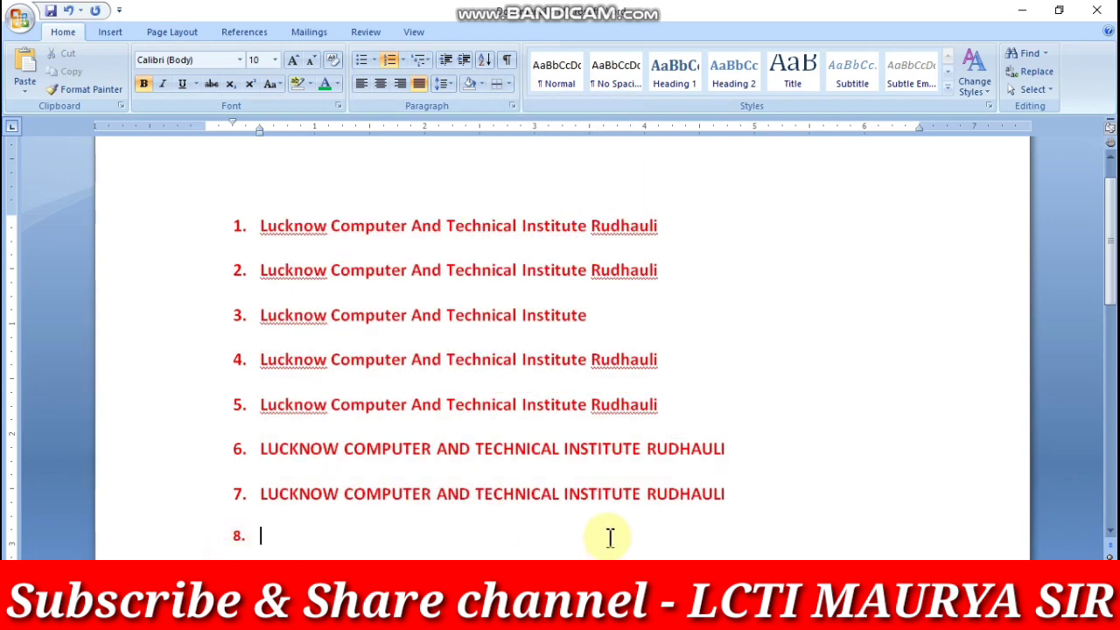
left_click(508, 84)
left_click(512, 105)
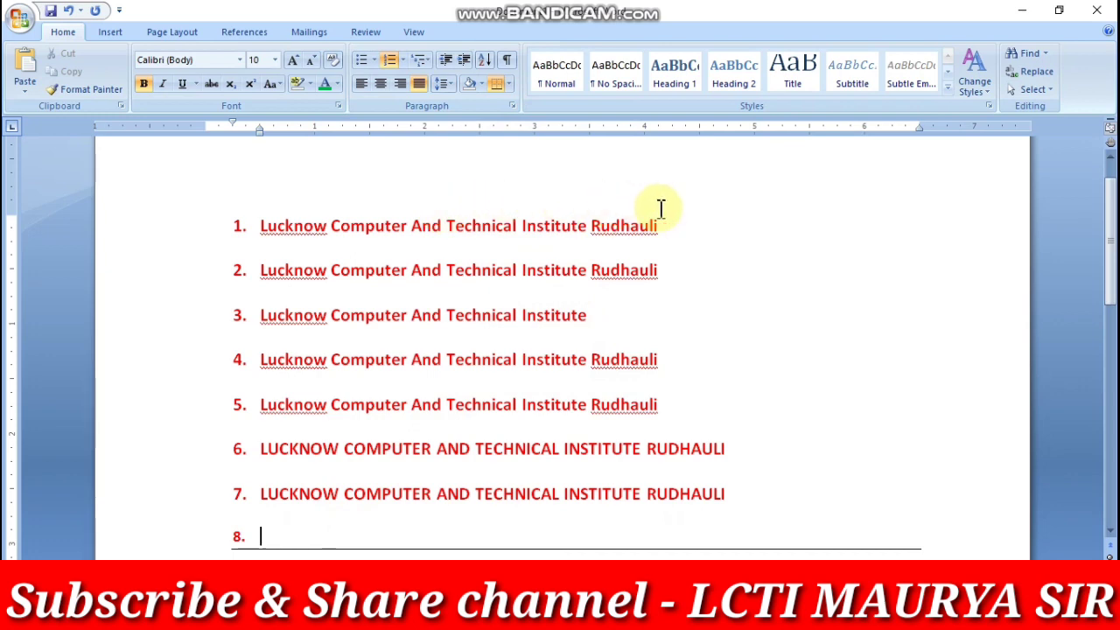
left_click(508, 84)
left_click(523, 121)
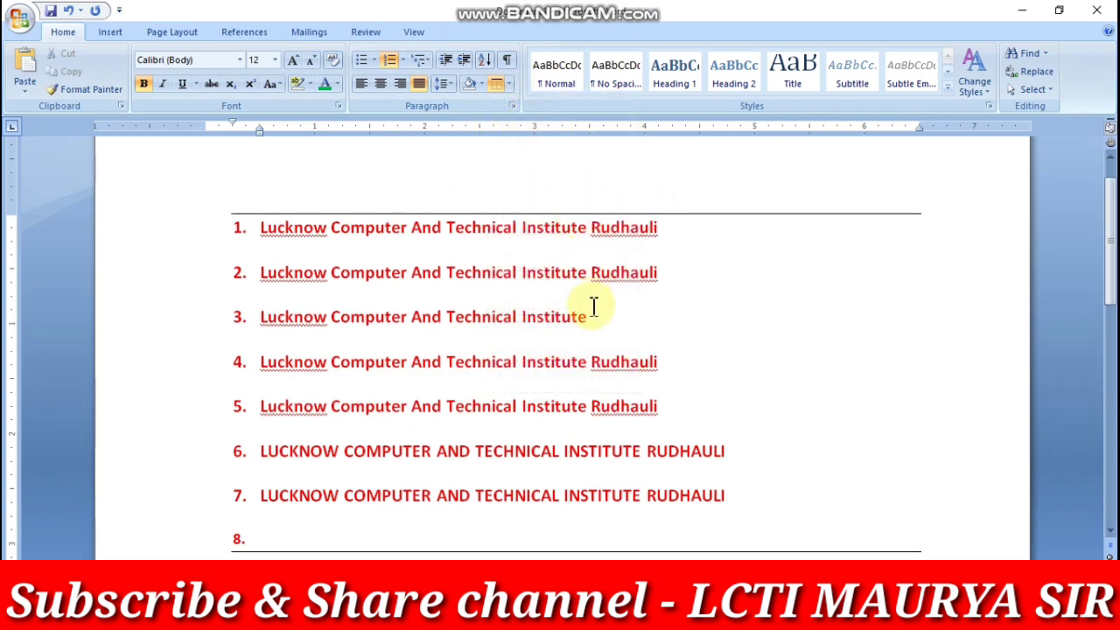
left_click(508, 84)
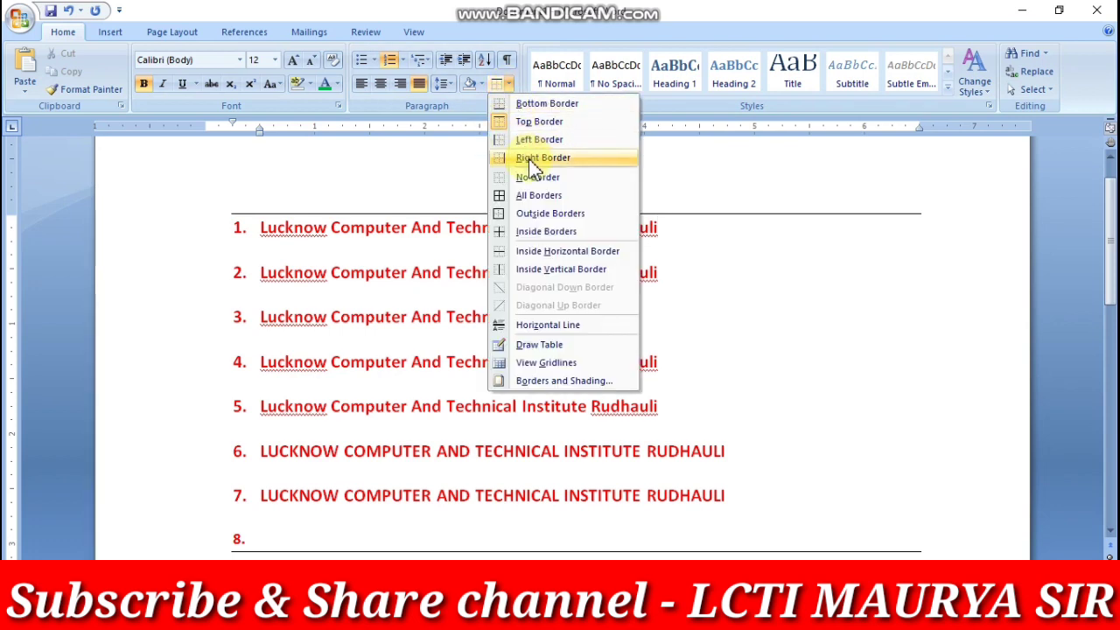
left_click(531, 158)
left_click(508, 84)
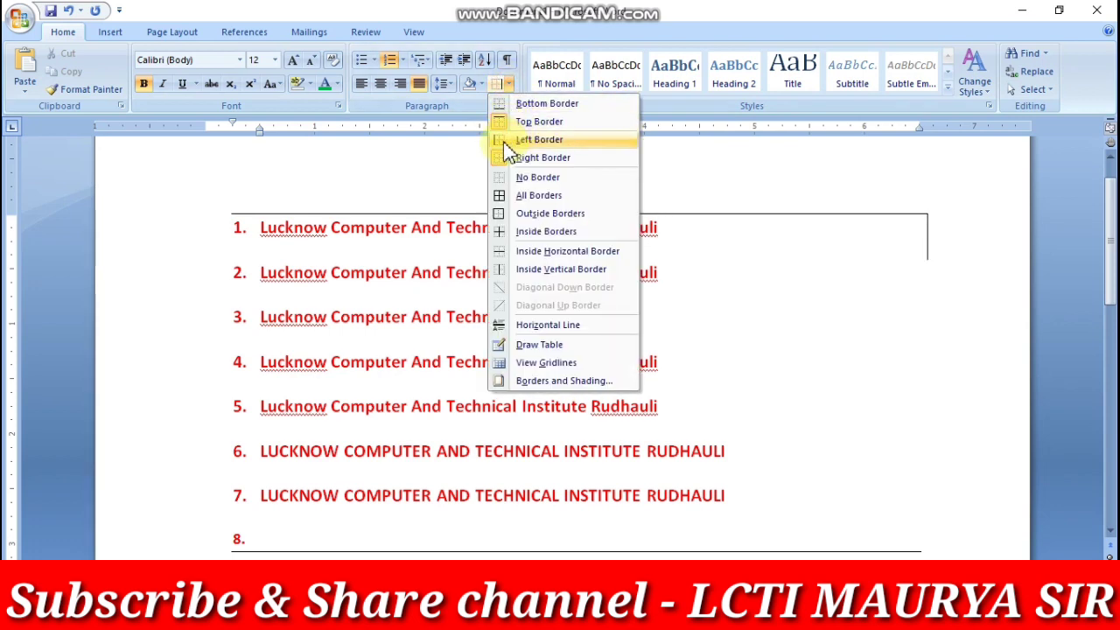
left_click(505, 140)
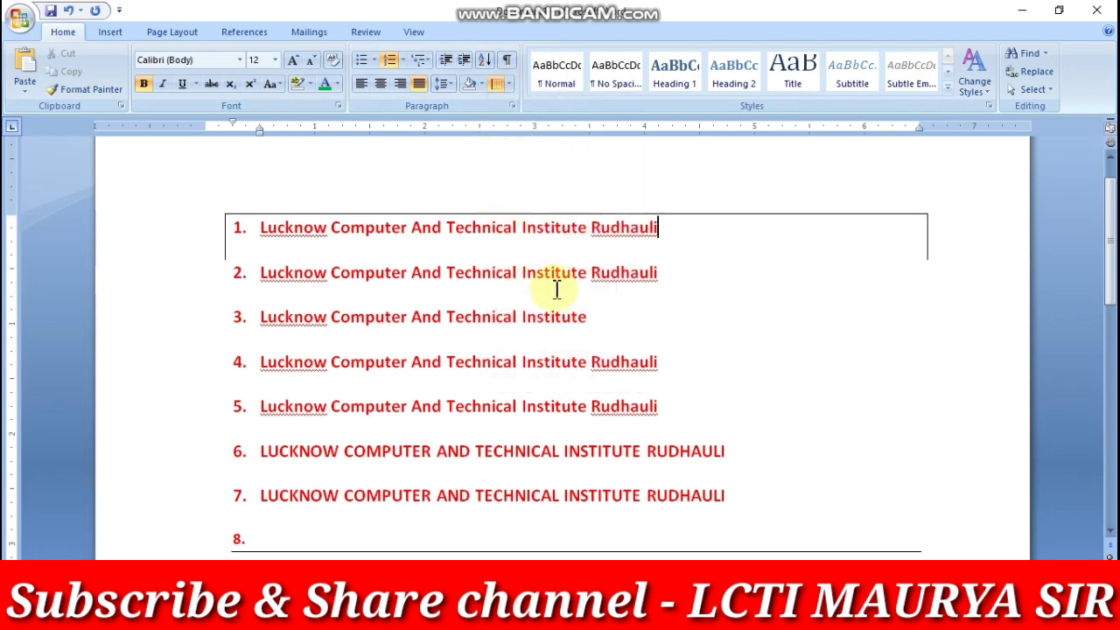
Change item 3 to the Title paragraph style
left_click_drag(754, 503, 306, 236)
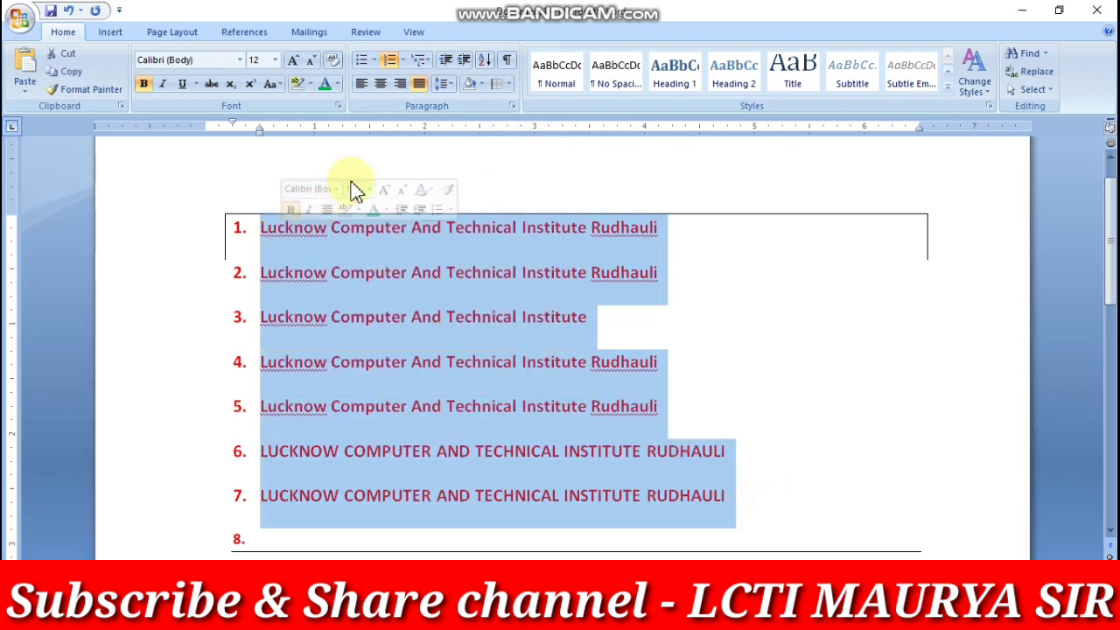
left_click(681, 322)
left_click(508, 84)
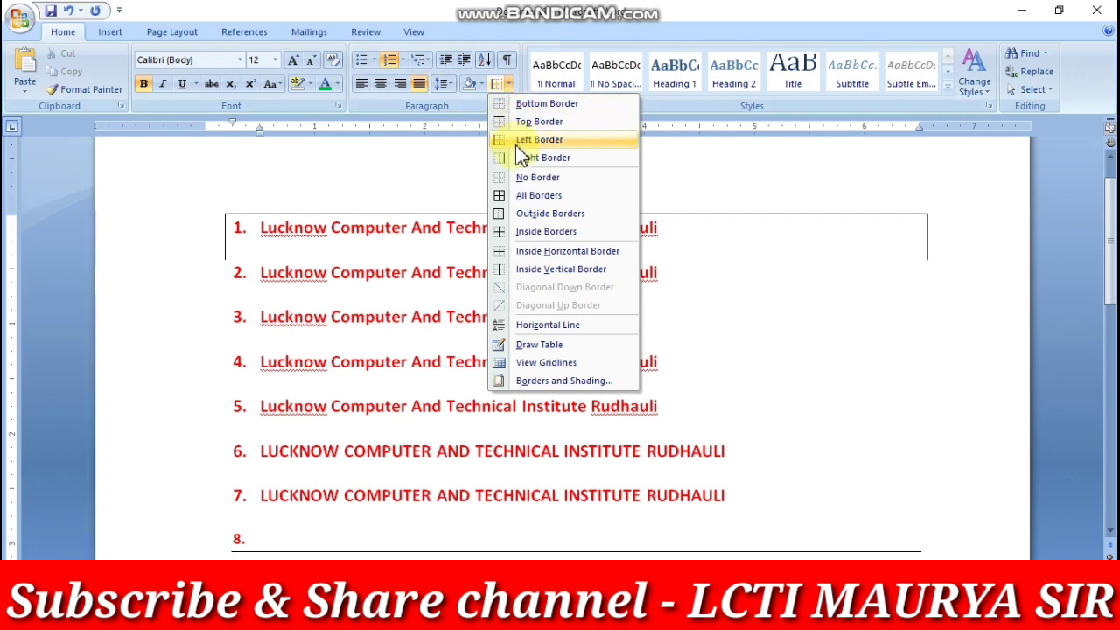
left_click(733, 356)
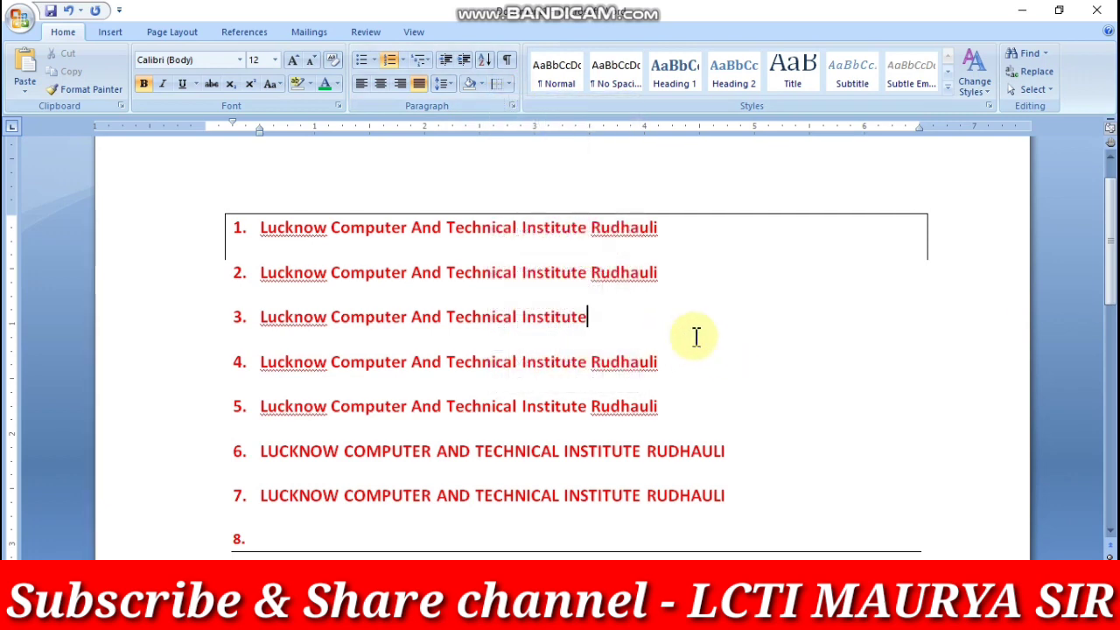
left_click(564, 77)
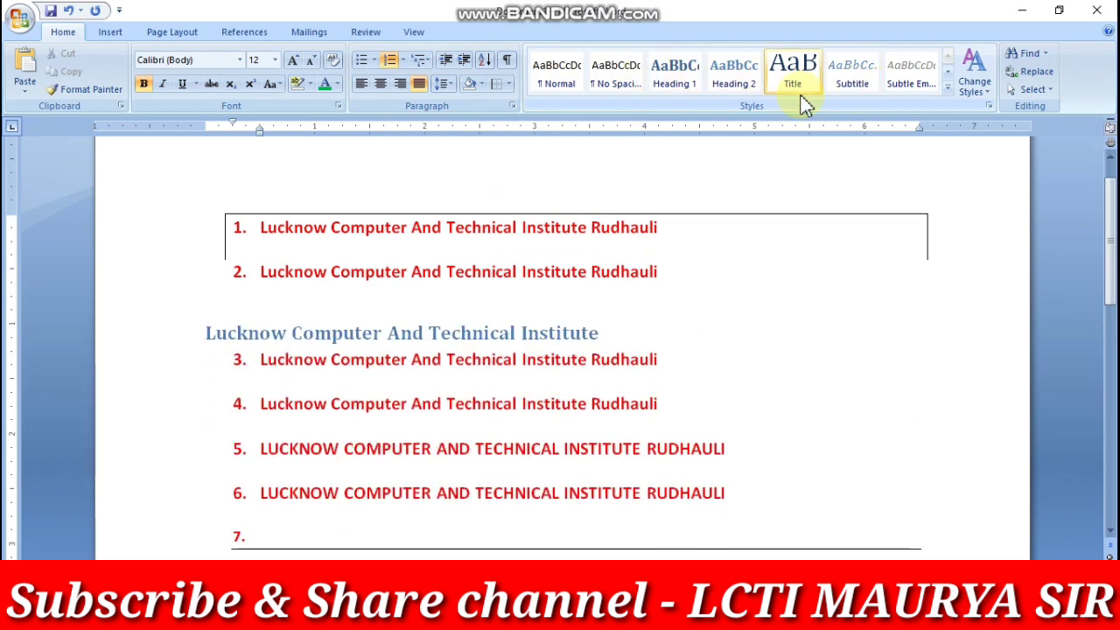
Undo item 3's Title style and apply Heading 2 to all seven institute-name lines
key("ctrl+z")
left_click(735, 507)
left_click_drag(642, 434, 267, 245)
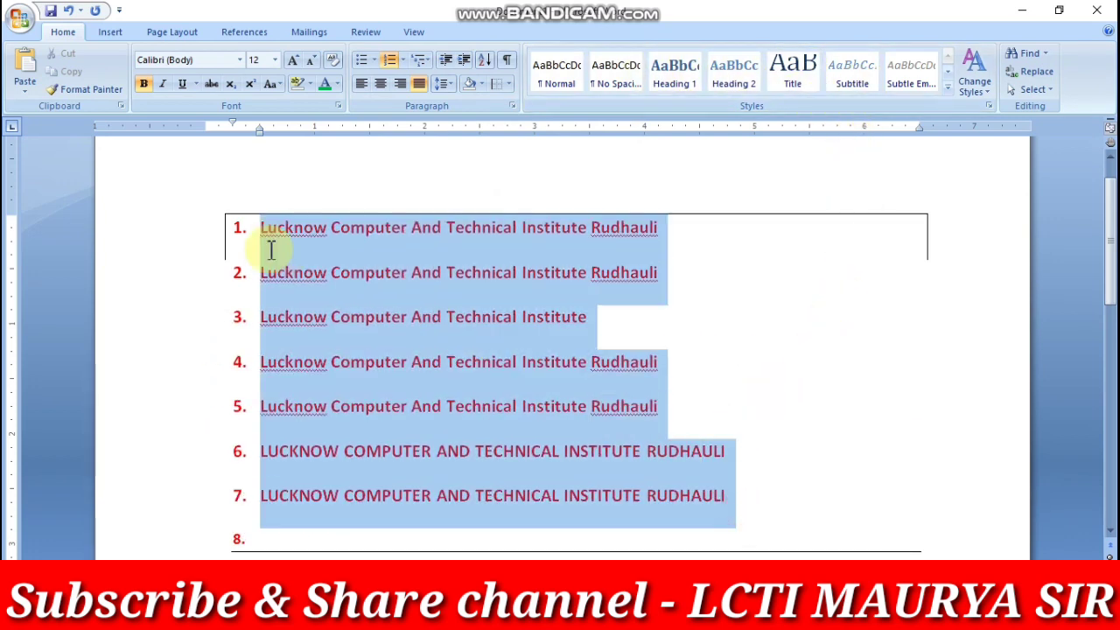
left_click(947, 86)
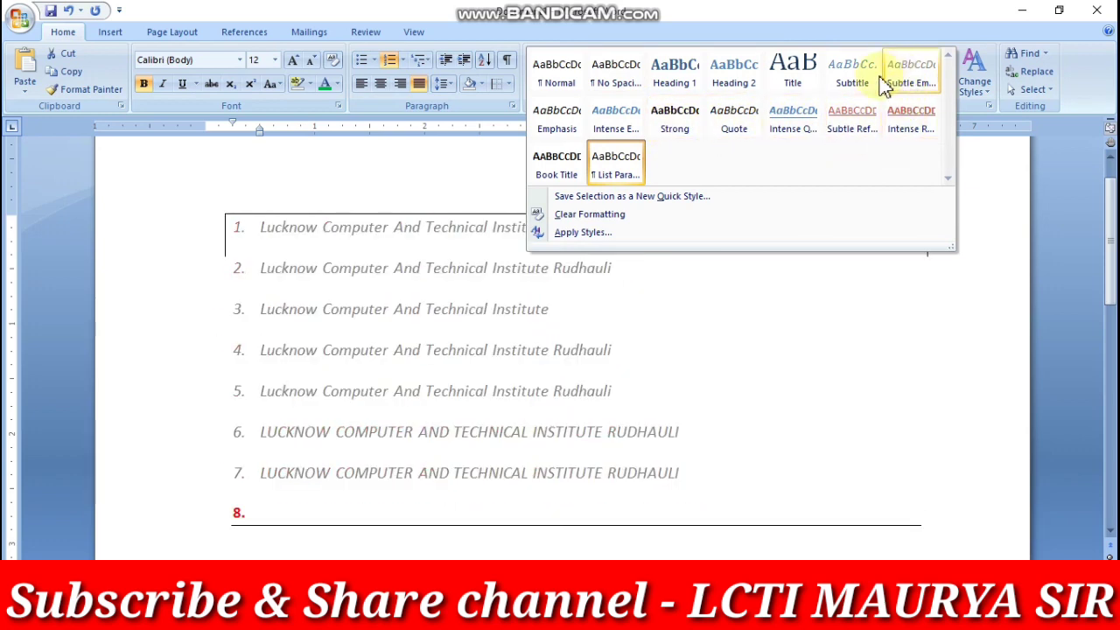
left_click(733, 72)
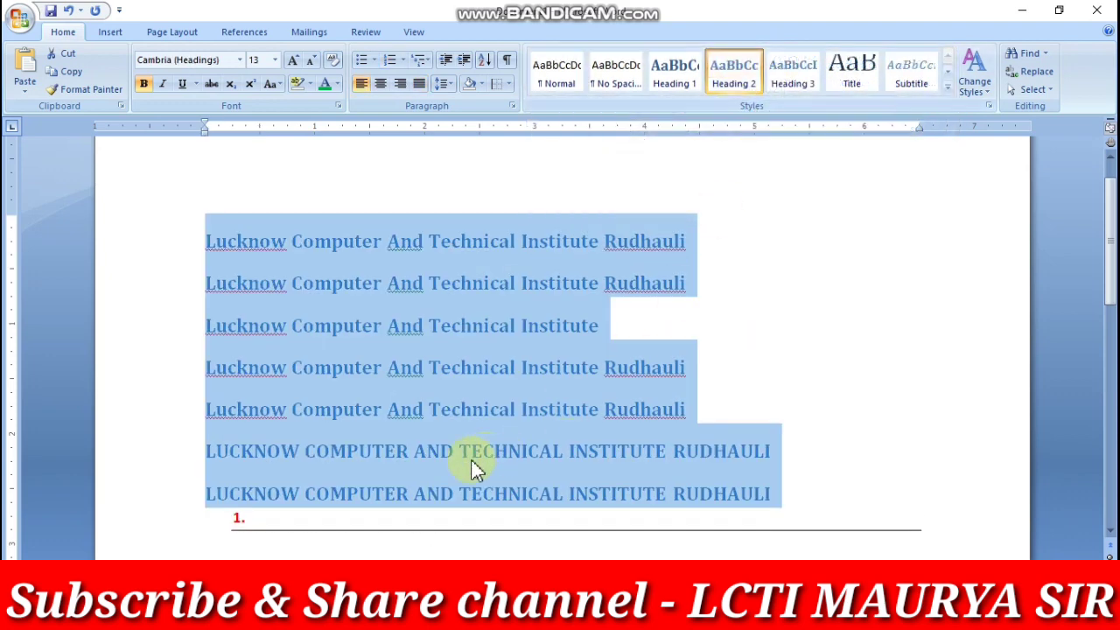
left_click(805, 473)
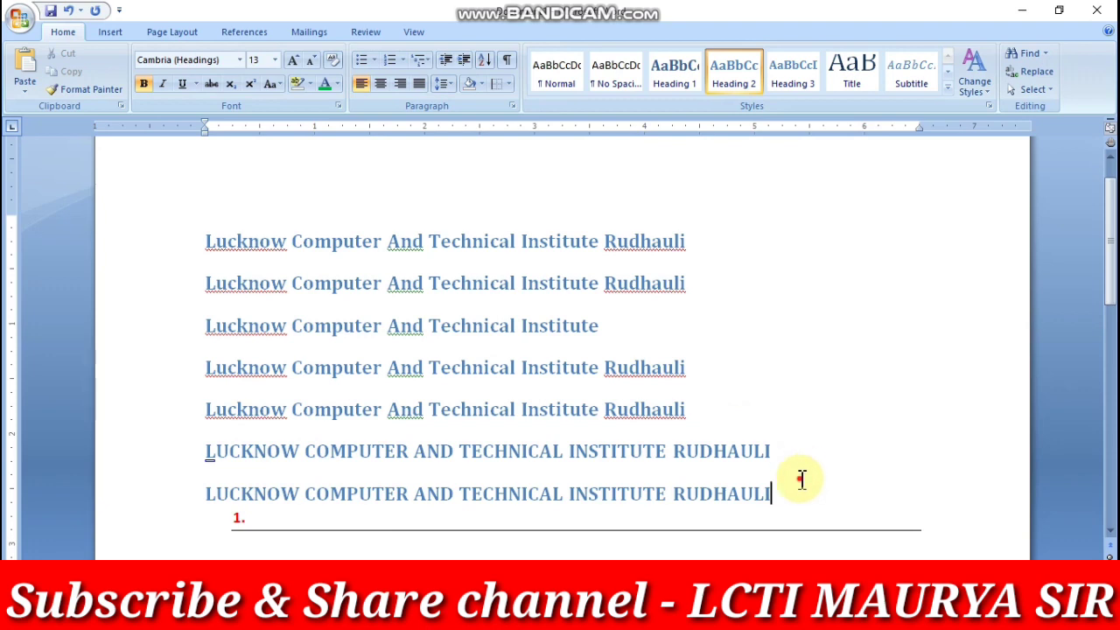
mouse_move(801, 478)
left_mouse_down()
mouse_move(362, 282)
mouse_move(229, 248)
left_mouse_up()
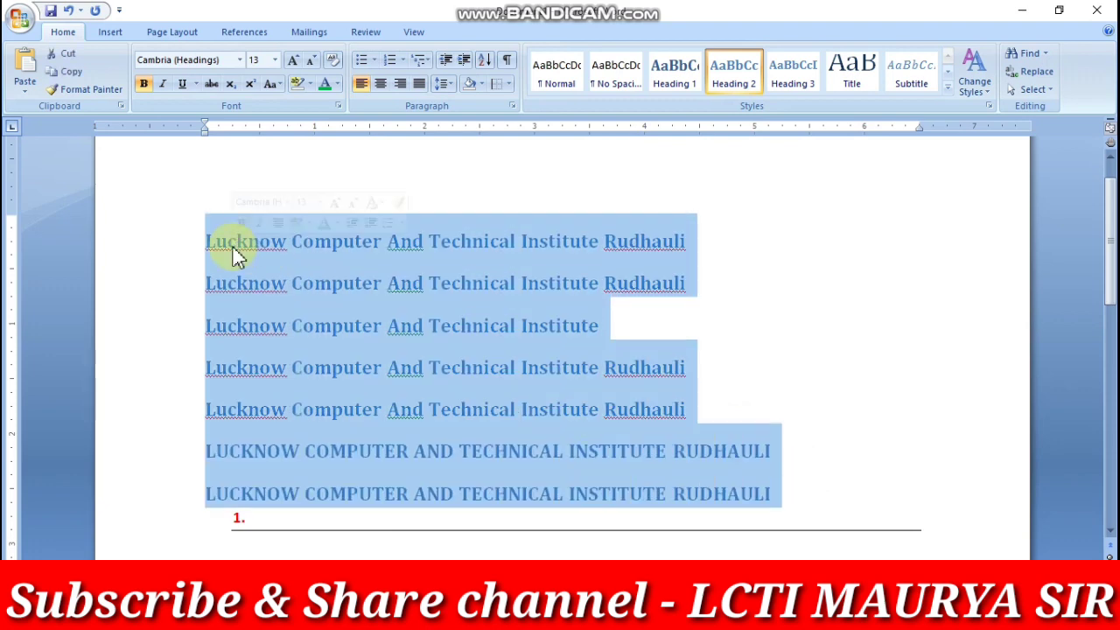
Color the seven headings red and make the empty numbered line a No Spacing paragraph
left_click(338, 85)
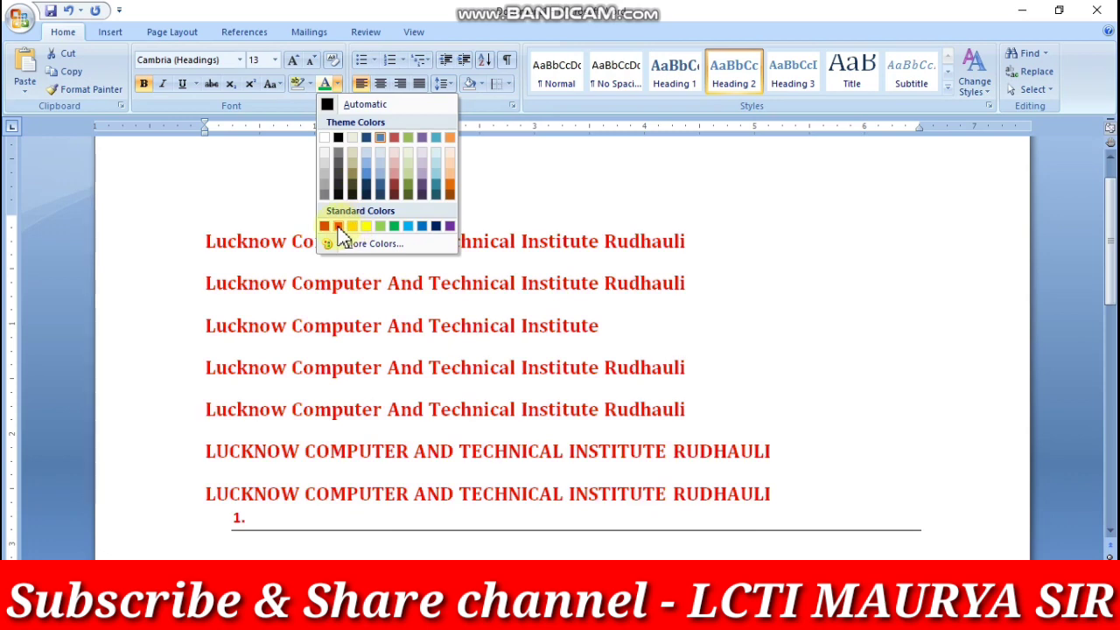
left_click(338, 228)
left_click(801, 516)
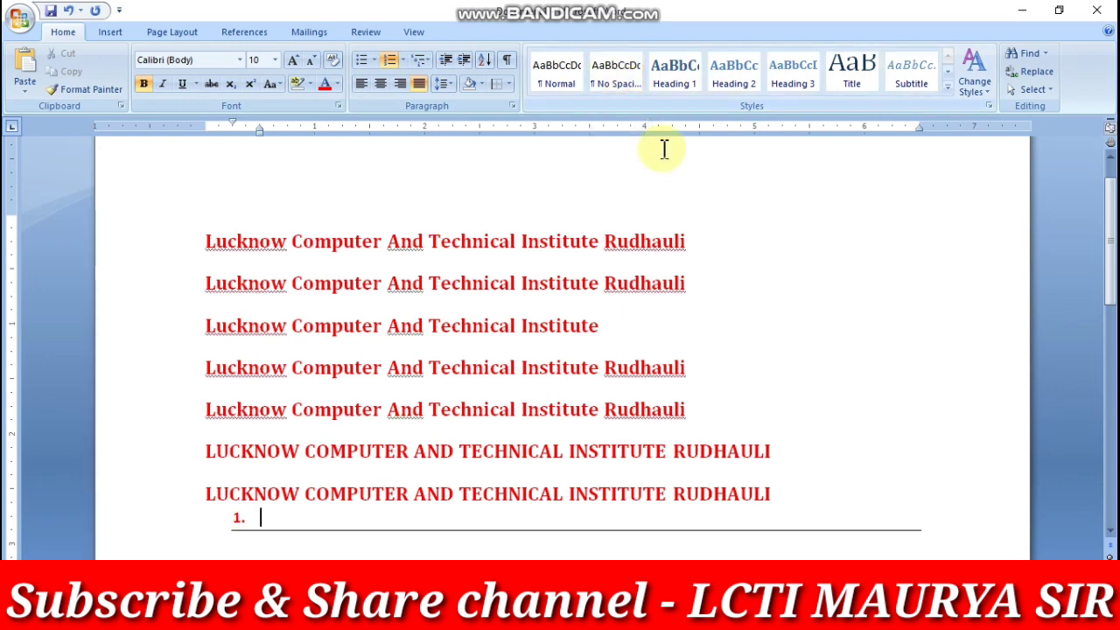
left_click(626, 85)
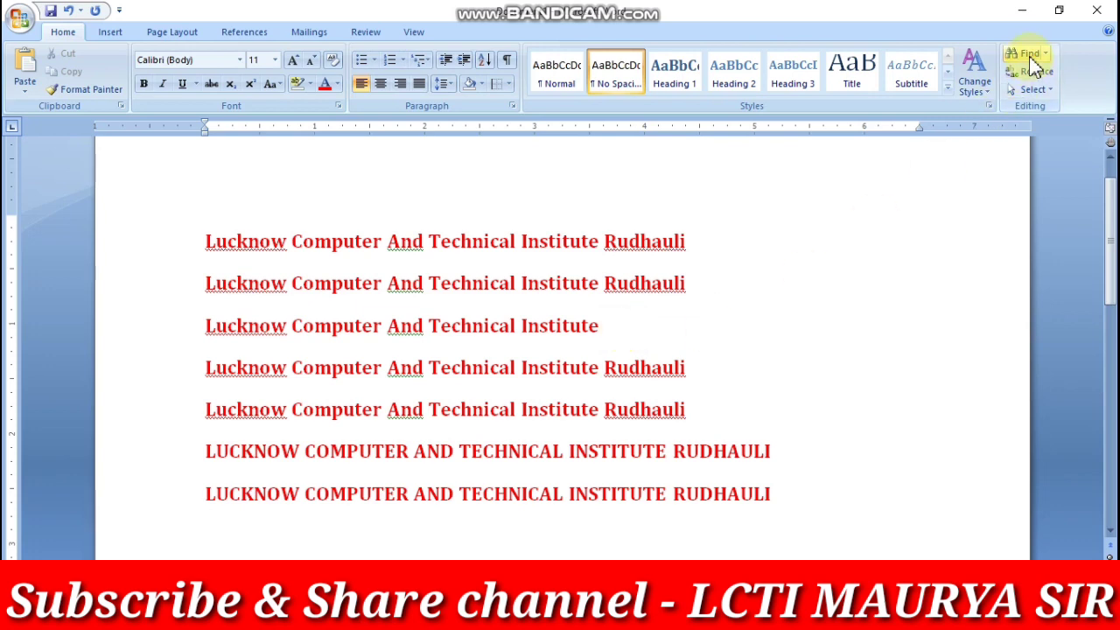
left_click(1030, 55)
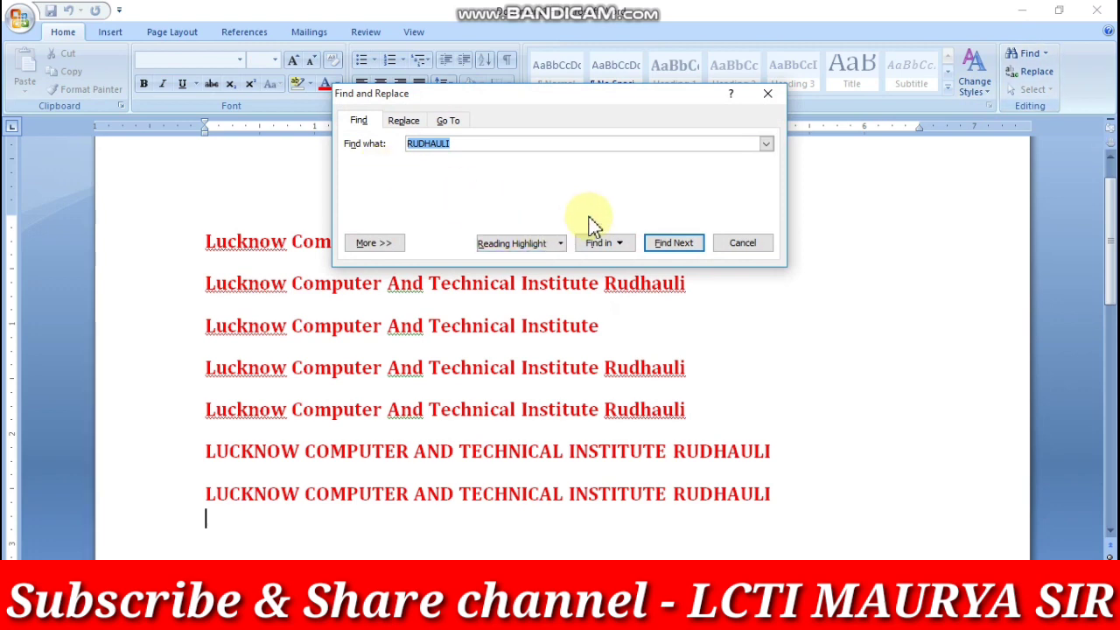
left_click(455, 143)
left_click_drag(509, 98, 640, 118)
left_click_drag(605, 164, 501, 163)
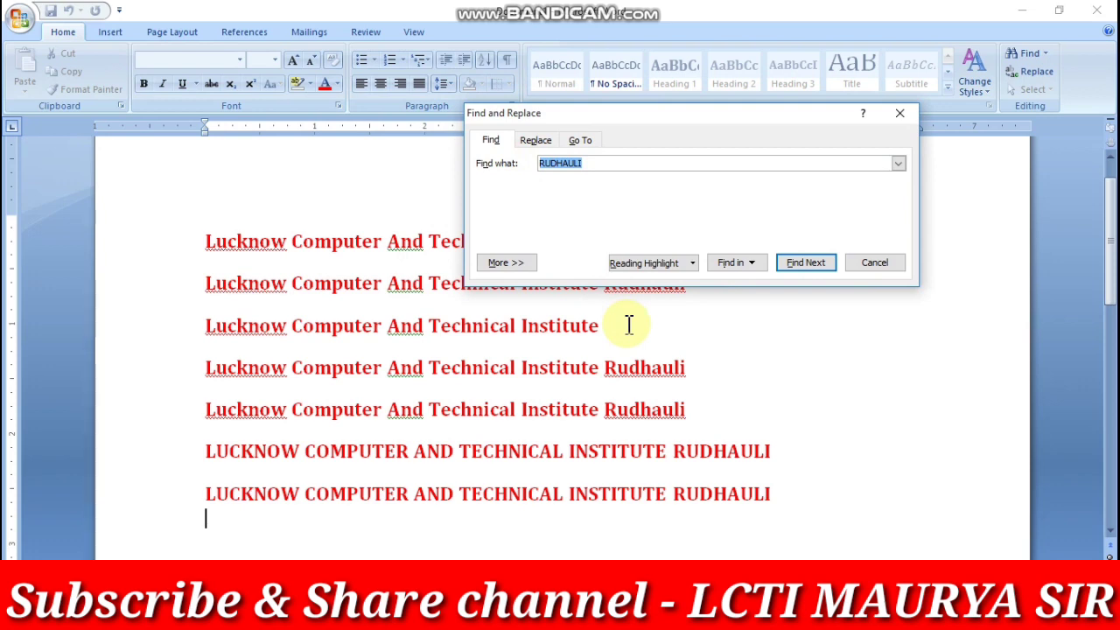
type("AND")
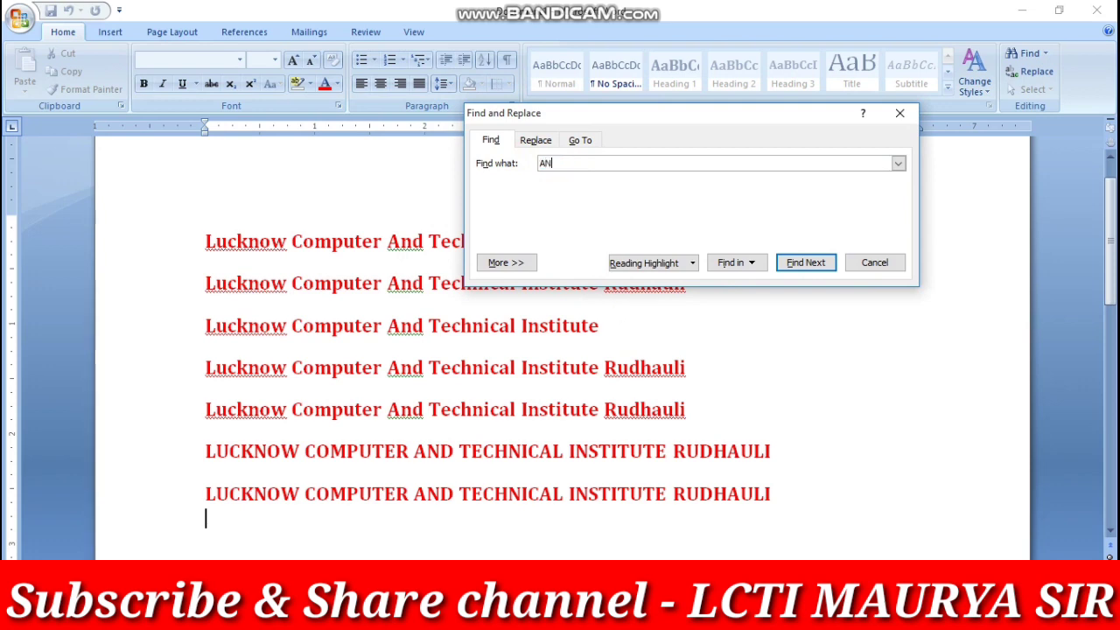
left_click(799, 265)
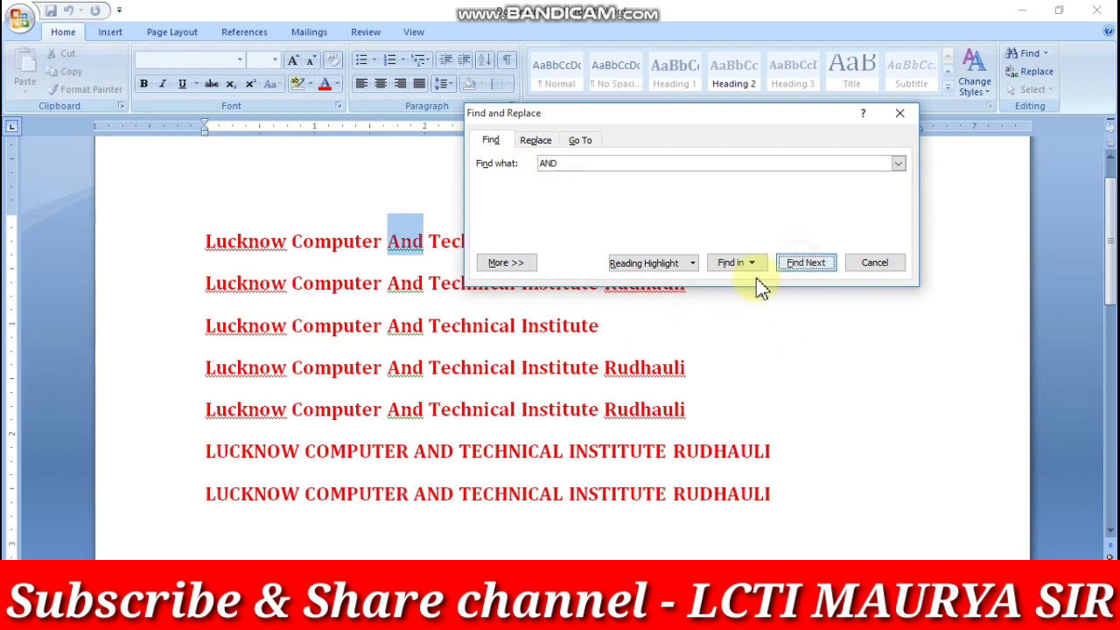
left_click(800, 265)
left_click(802, 265)
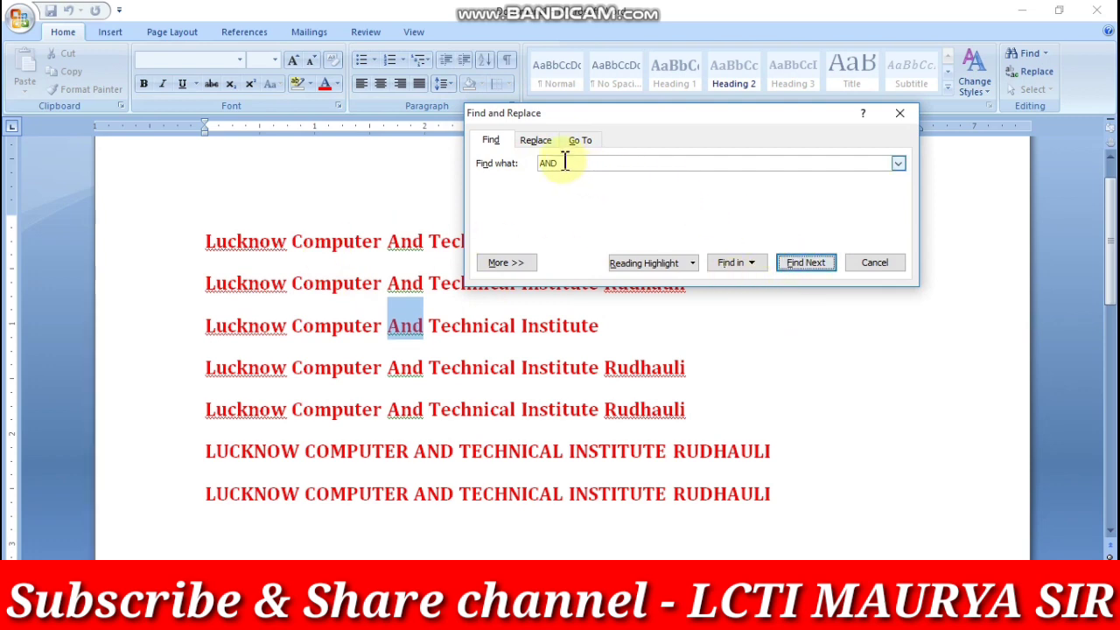
left_click(899, 113)
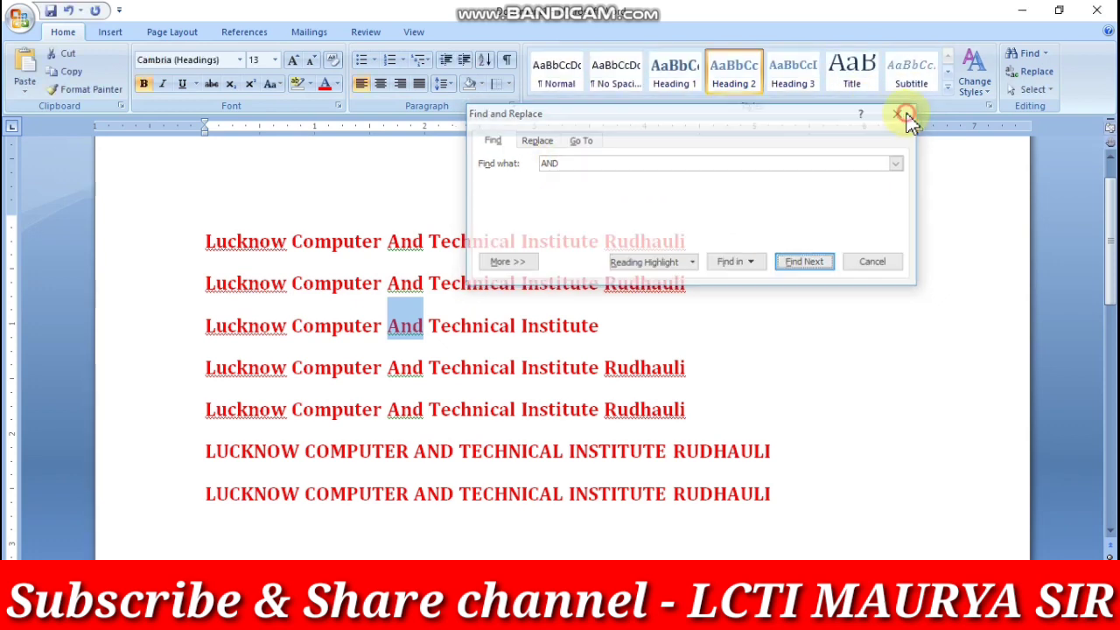
Replace every 'And' in the headings with '&' using Replace and Replace All
left_click(1036, 72)
left_click_drag(662, 390, 485, 390)
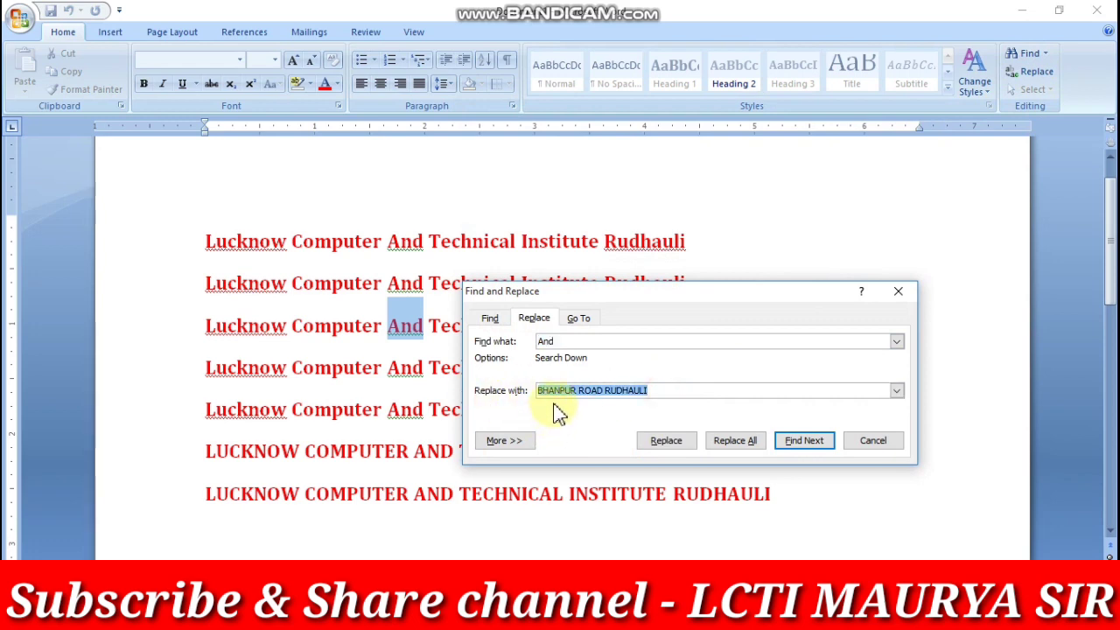
type("&")
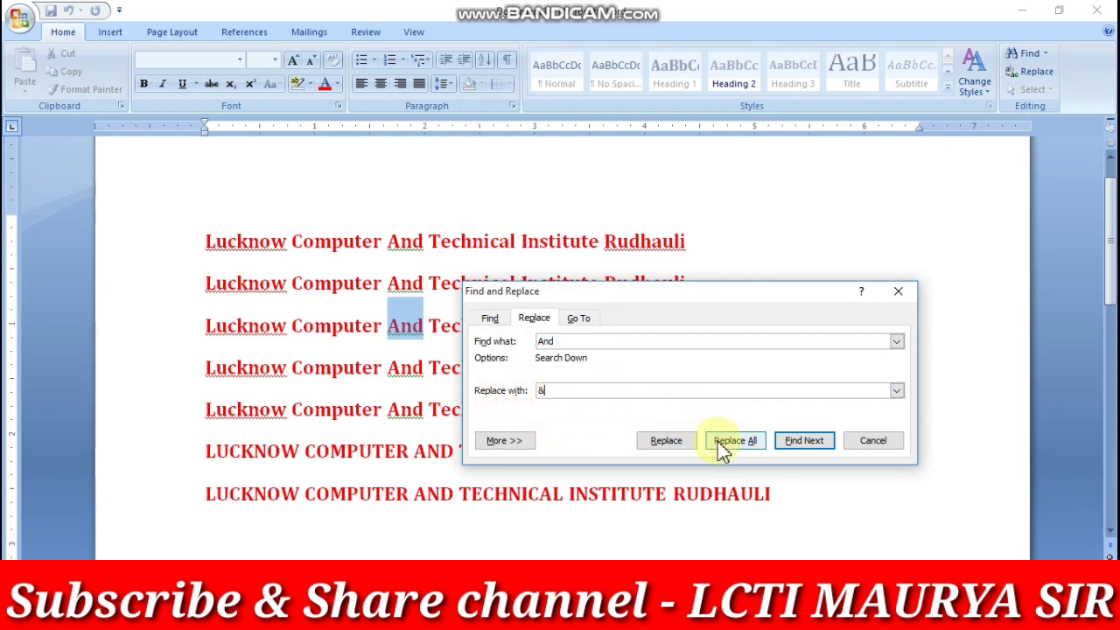
left_click(669, 441)
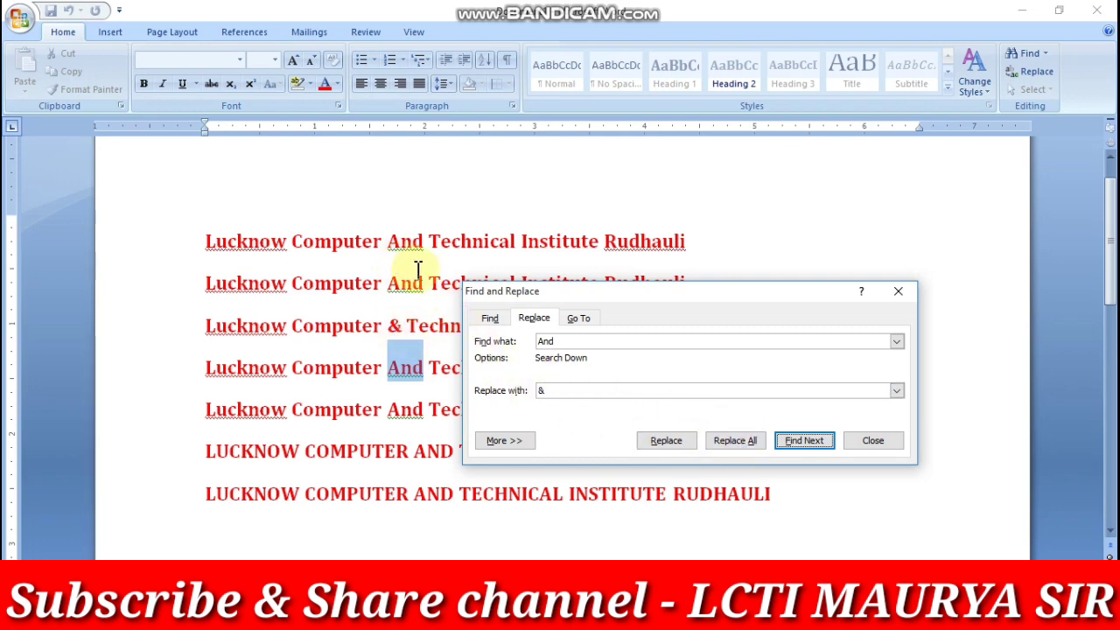
left_click(751, 442)
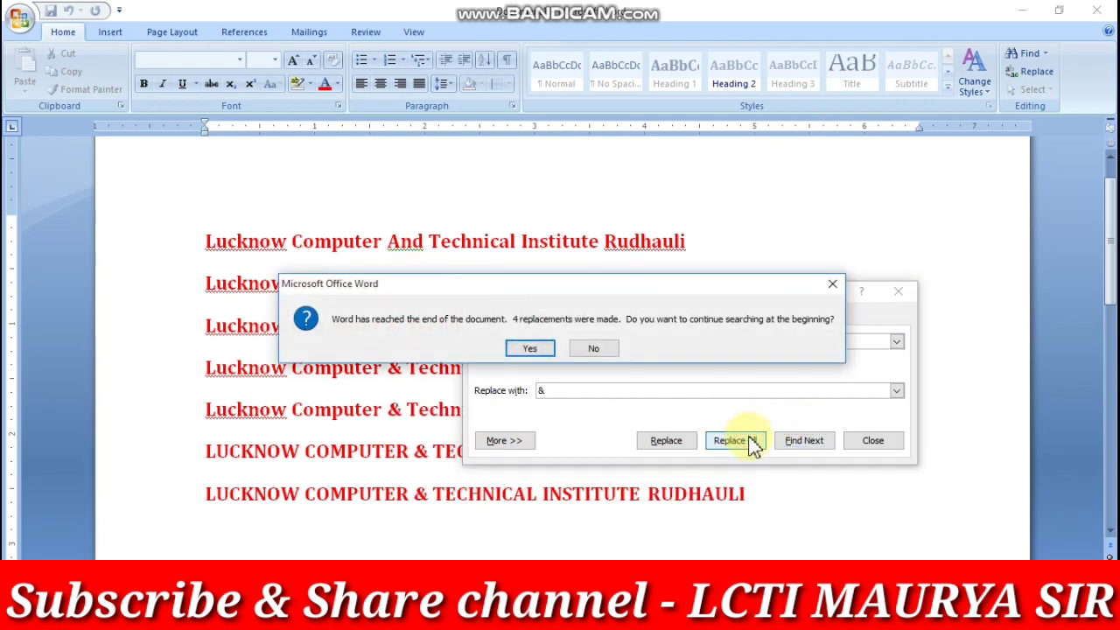
left_click(530, 348)
left_click(564, 348)
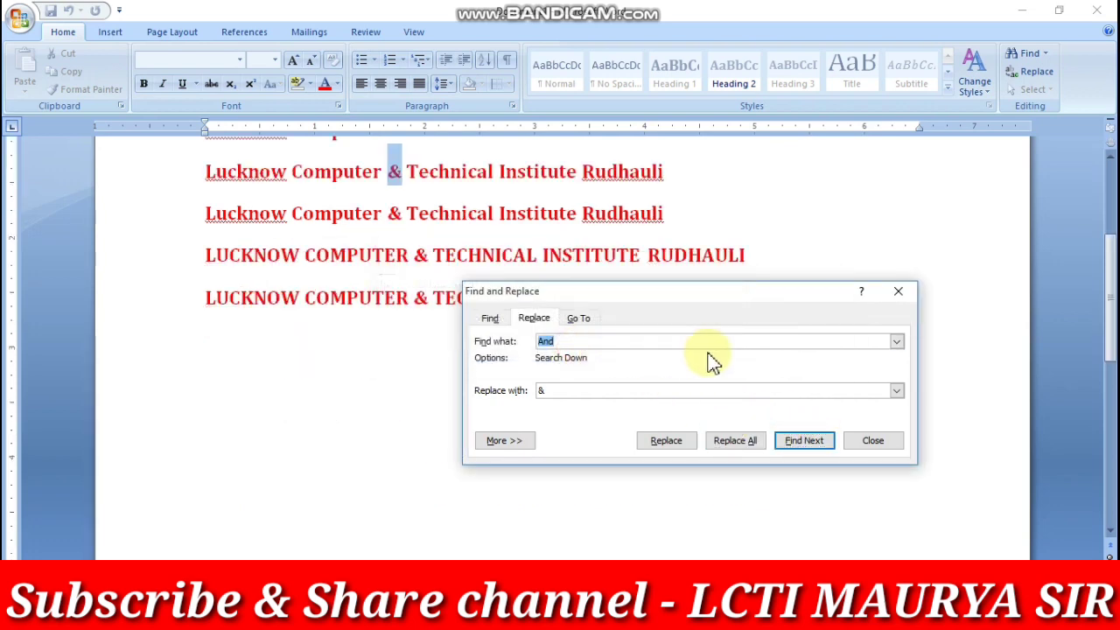
left_click(901, 294)
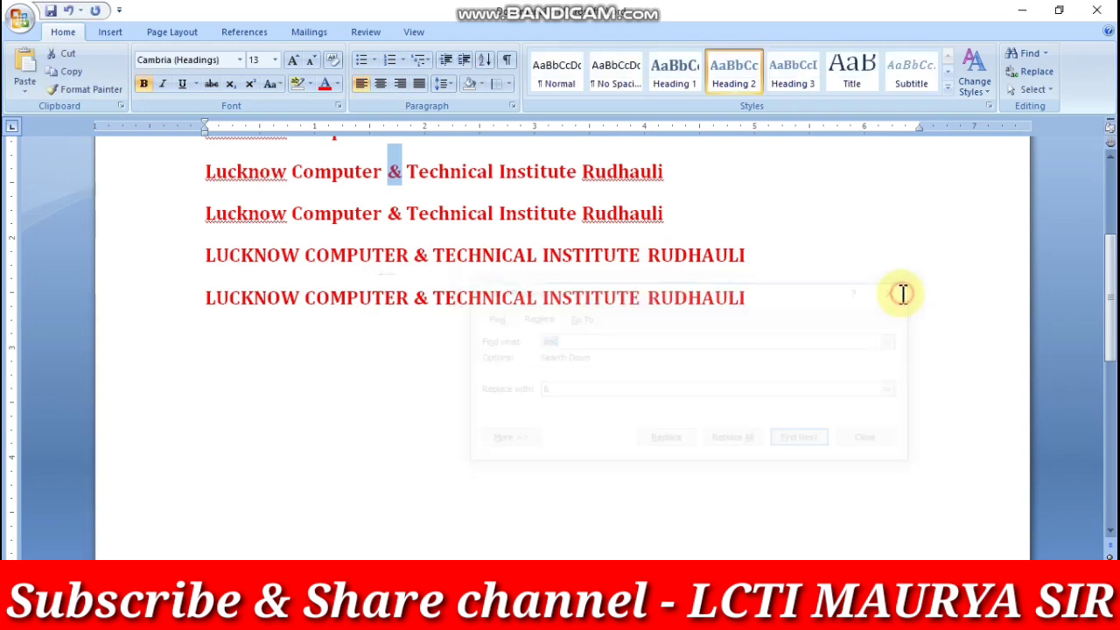
scroll(752, 350, "up", 4)
scroll(525, 416, "up", 1)
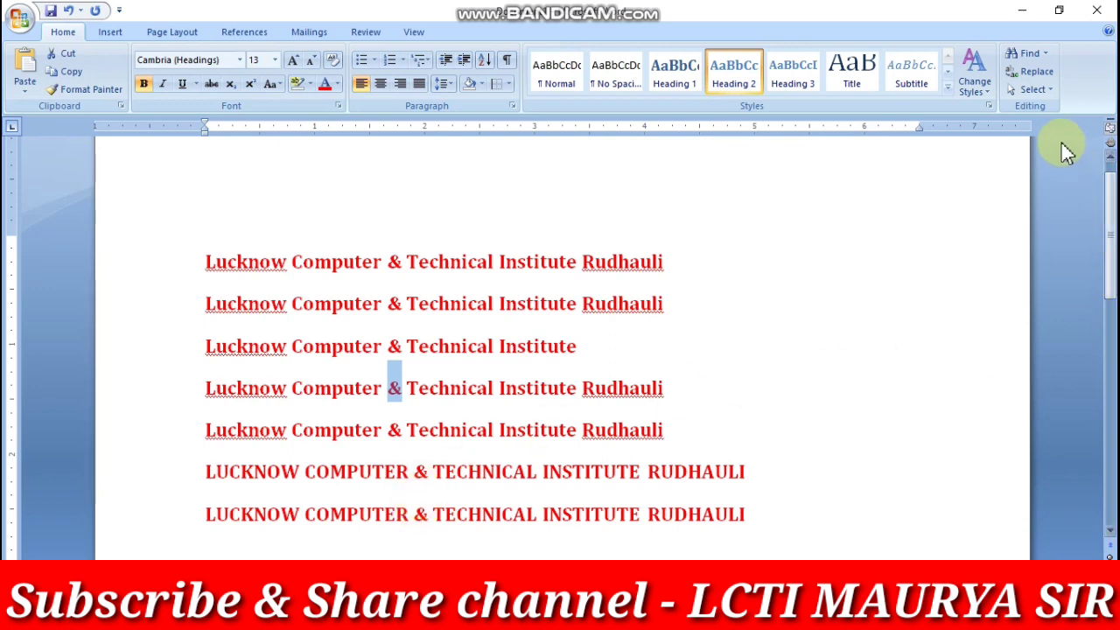
Insert a page break after the last heading line
left_click(827, 290)
scroll(797, 459, "down", 3)
left_click(720, 438)
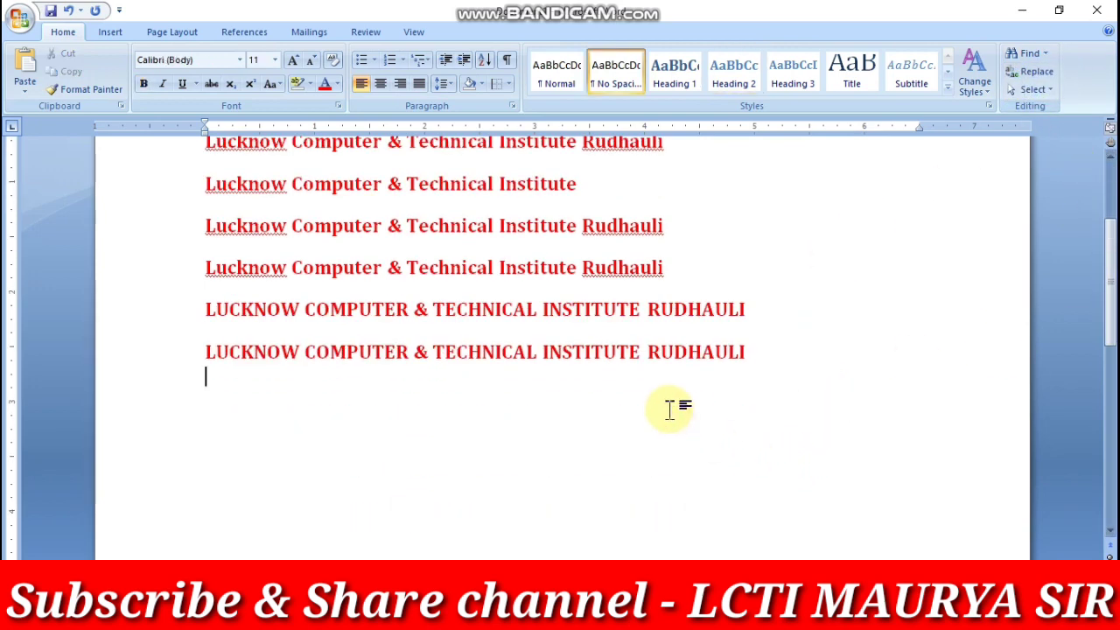
left_click(111, 33)
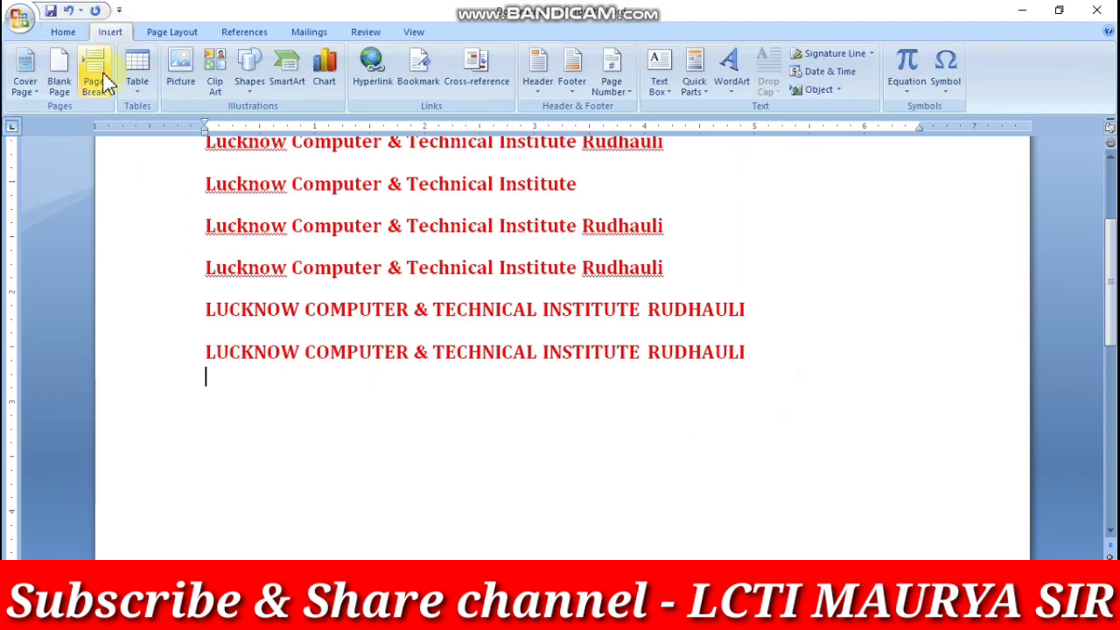
left_click(96, 80)
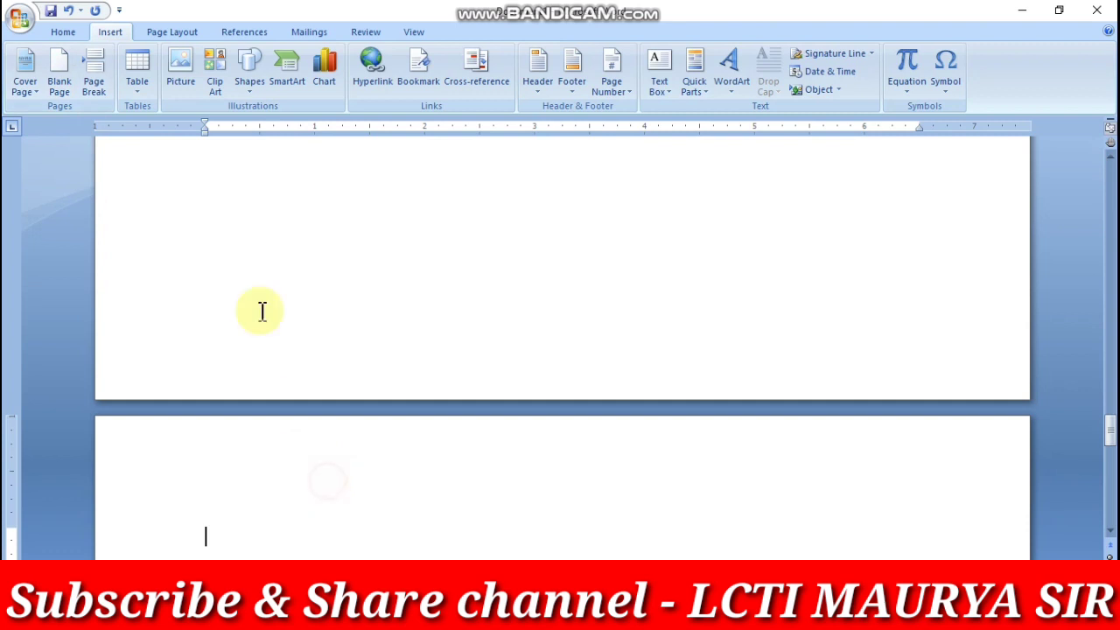
Show page thumbnails beside the document
left_click(405, 33)
left_click(320, 75)
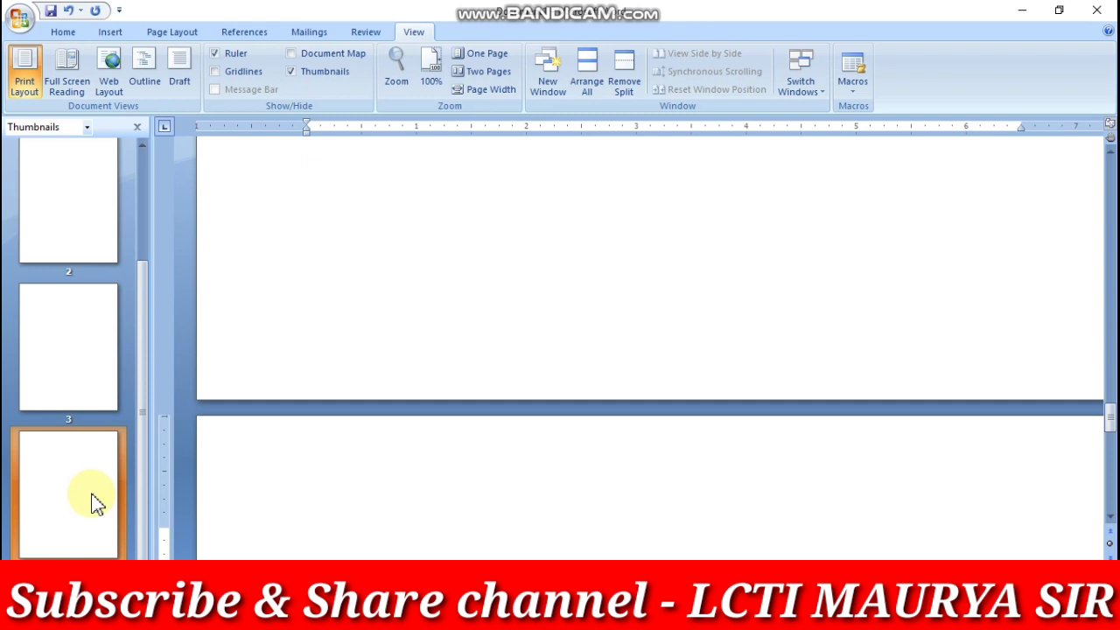
left_click(62, 32)
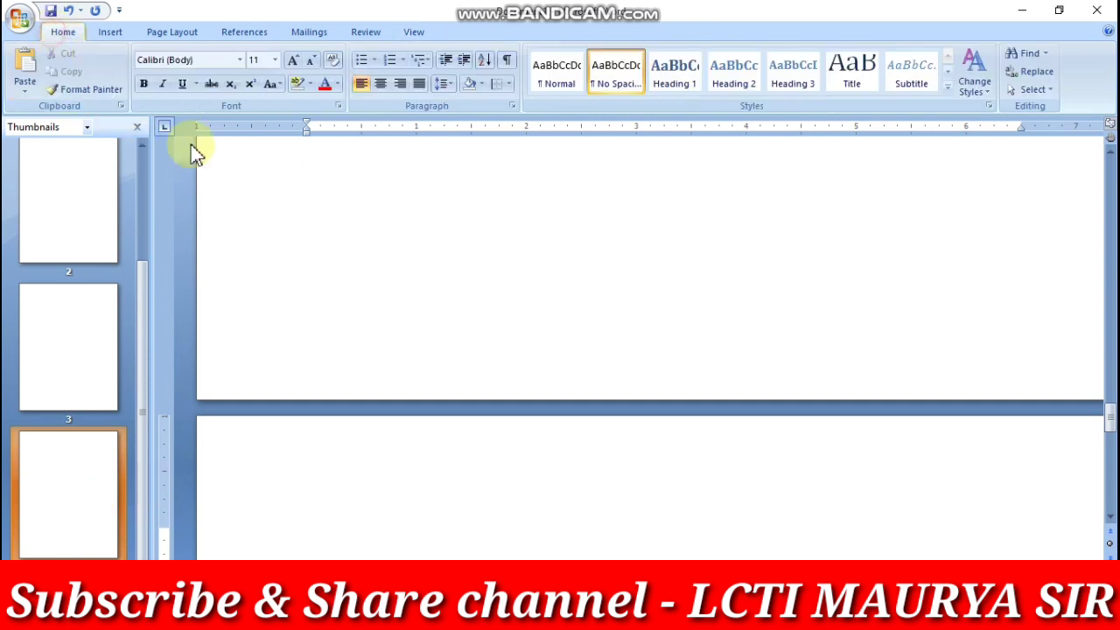
Use Go To to jump to page 1
left_click(1044, 53)
left_click(1045, 90)
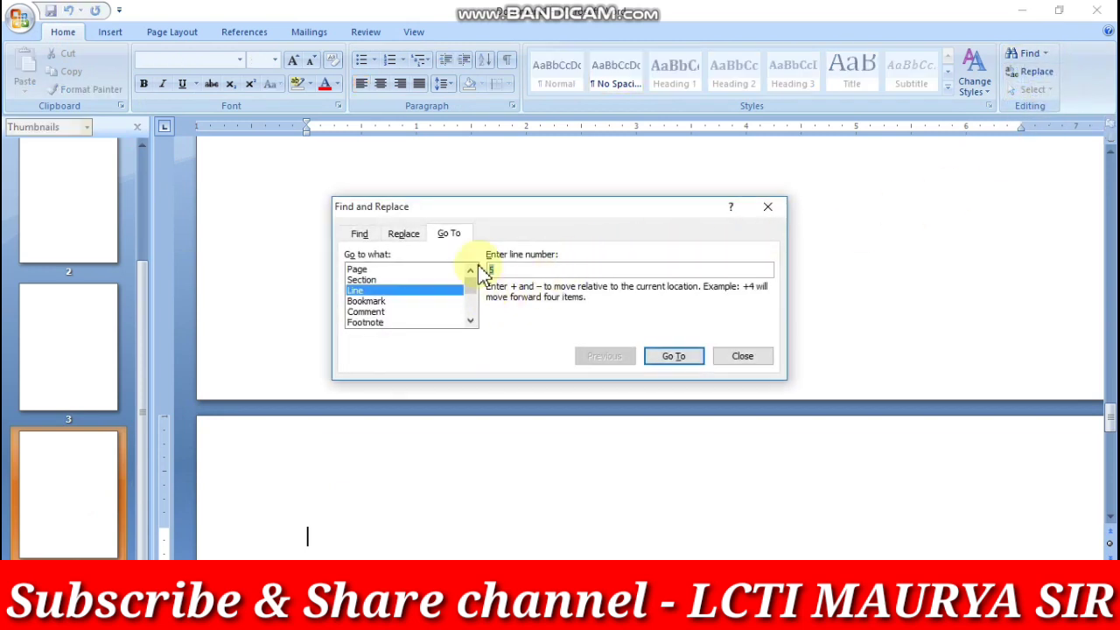
type("1")
left_click(372, 269)
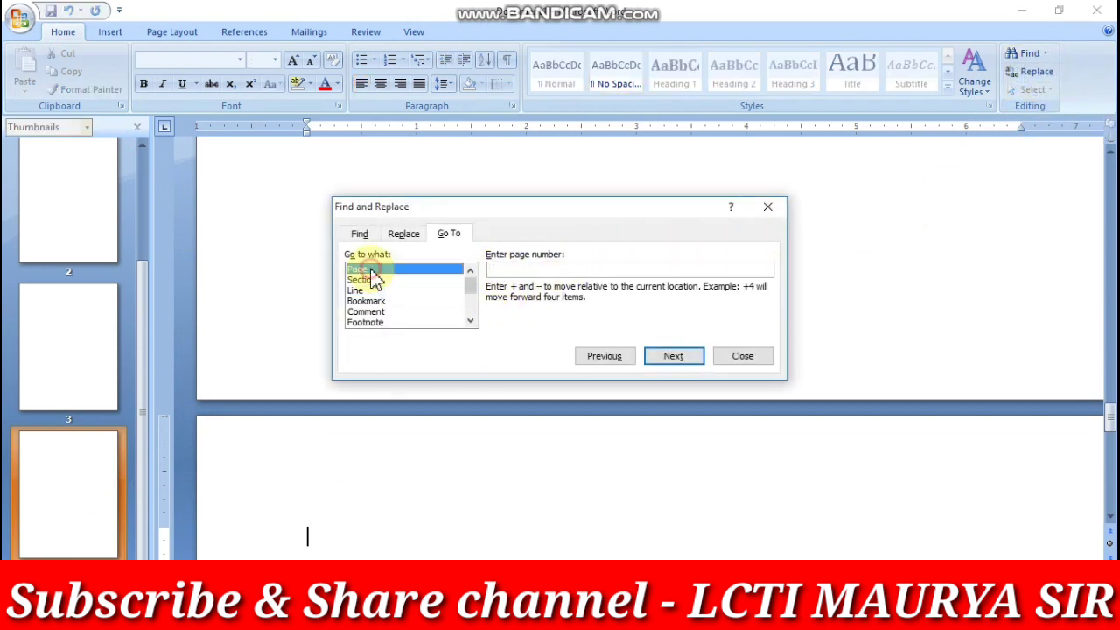
type("1")
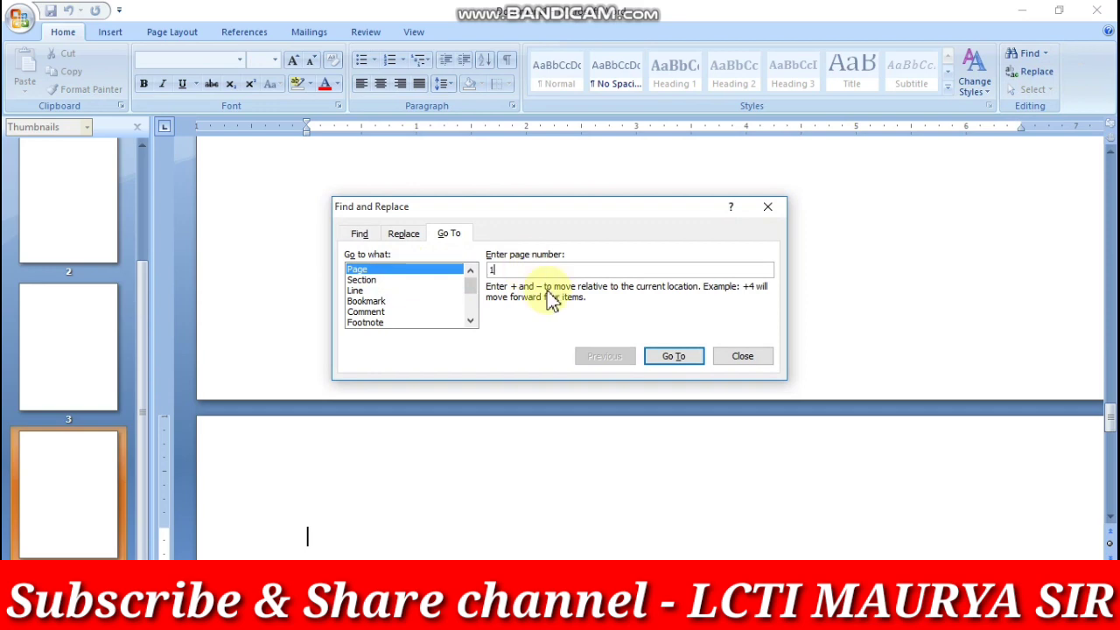
left_click(672, 353)
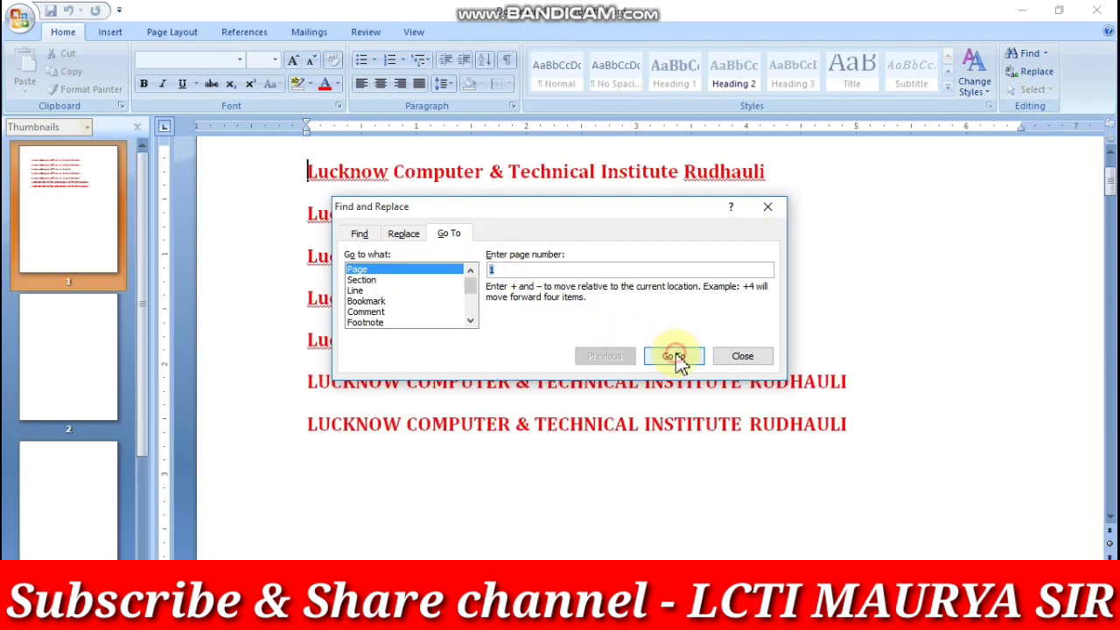
left_click(735, 355)
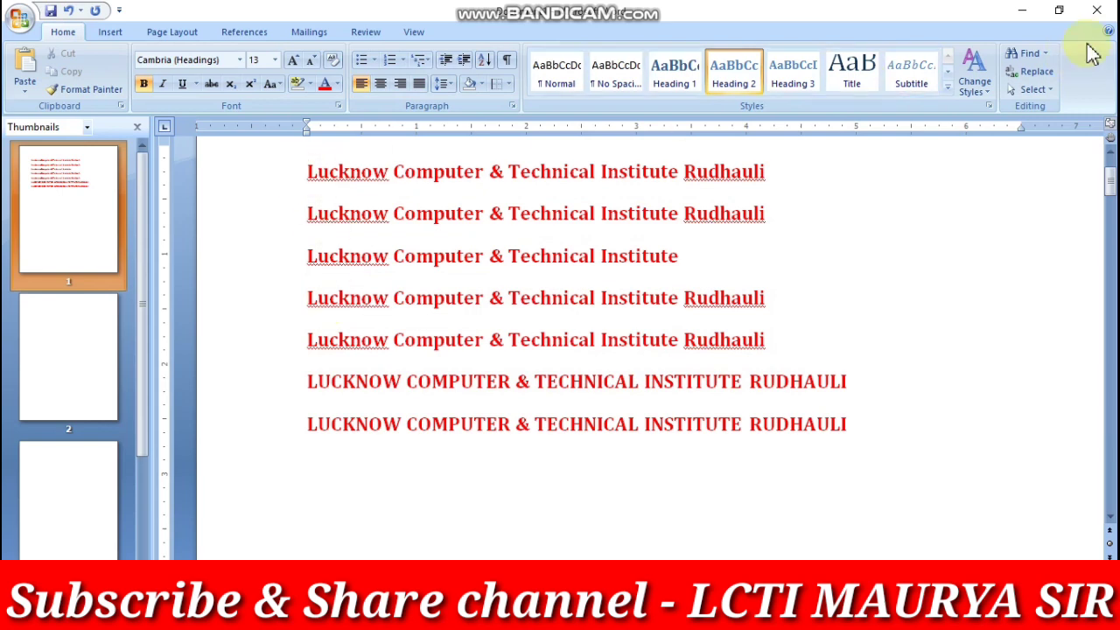
Use Go To to jump to line 5
left_click(1045, 54)
left_click(1043, 92)
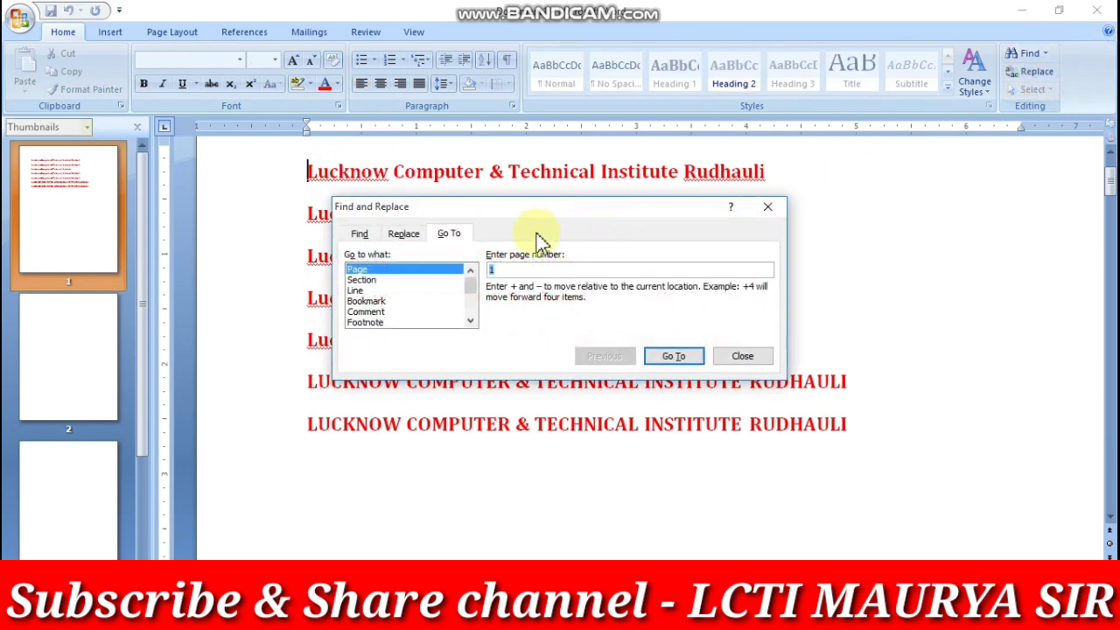
left_click(368, 291)
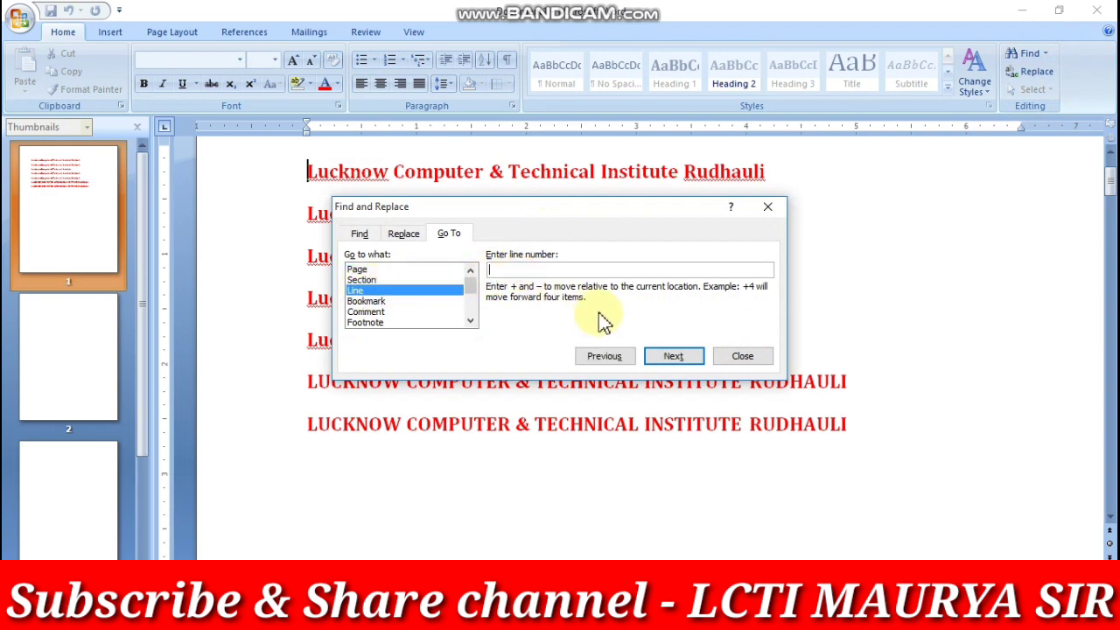
type("5")
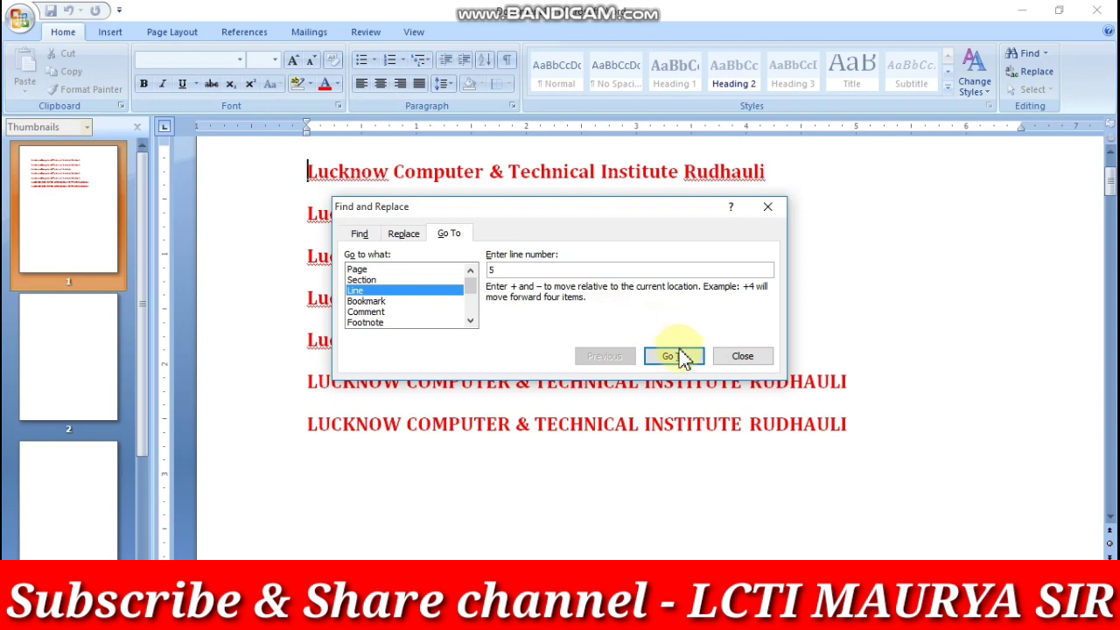
left_click(683, 358)
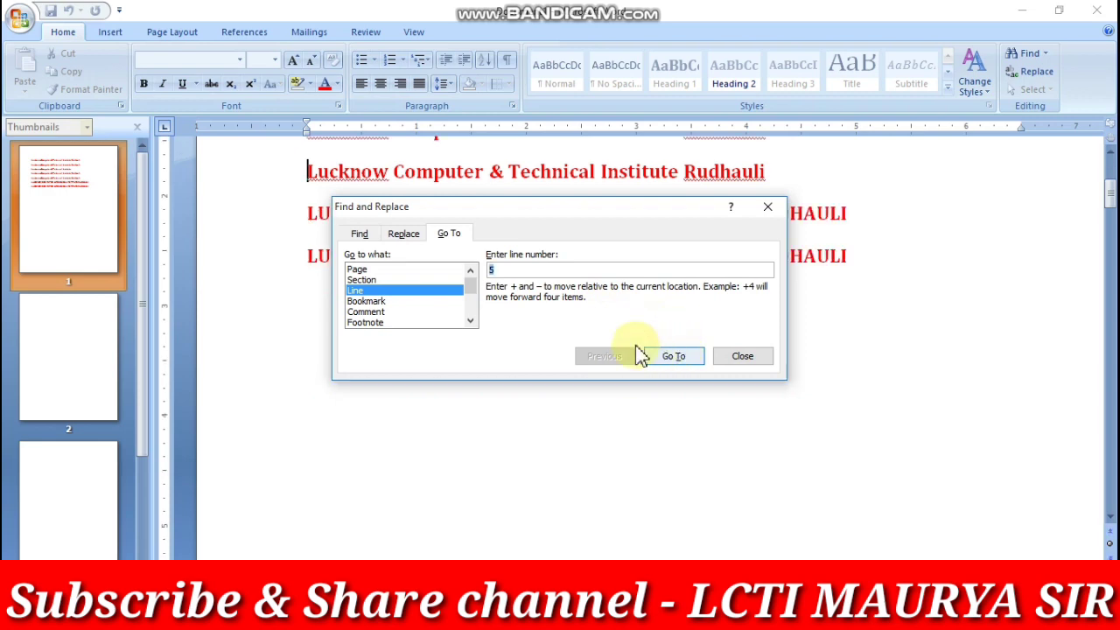
left_click(740, 358)
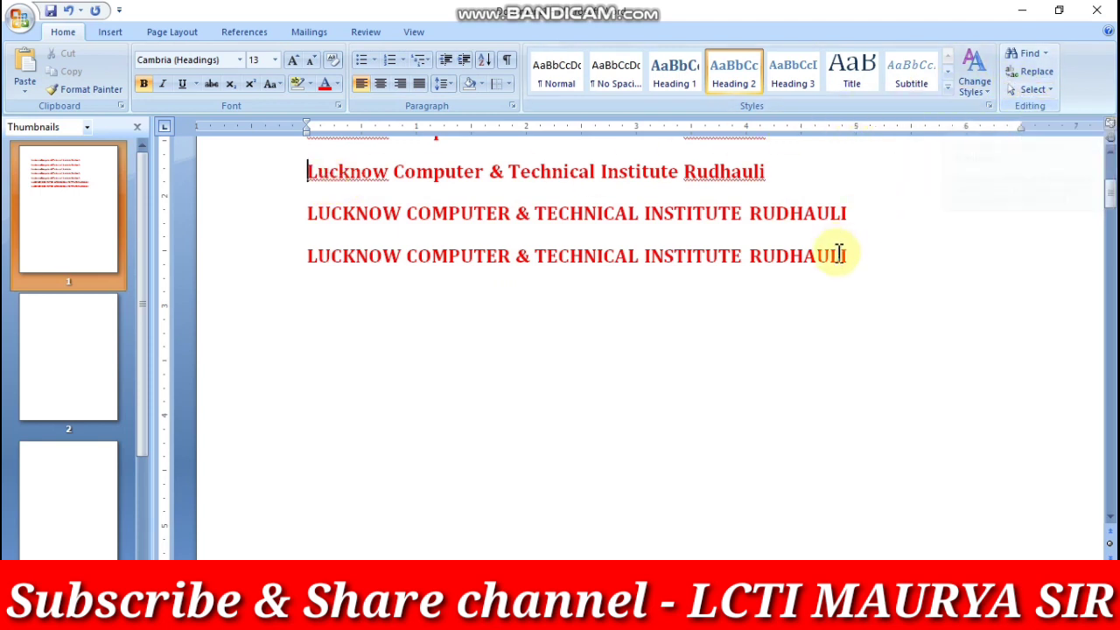
Undo the last edit and select the whole document, including the seven red heading lines
key("ctrl+z")
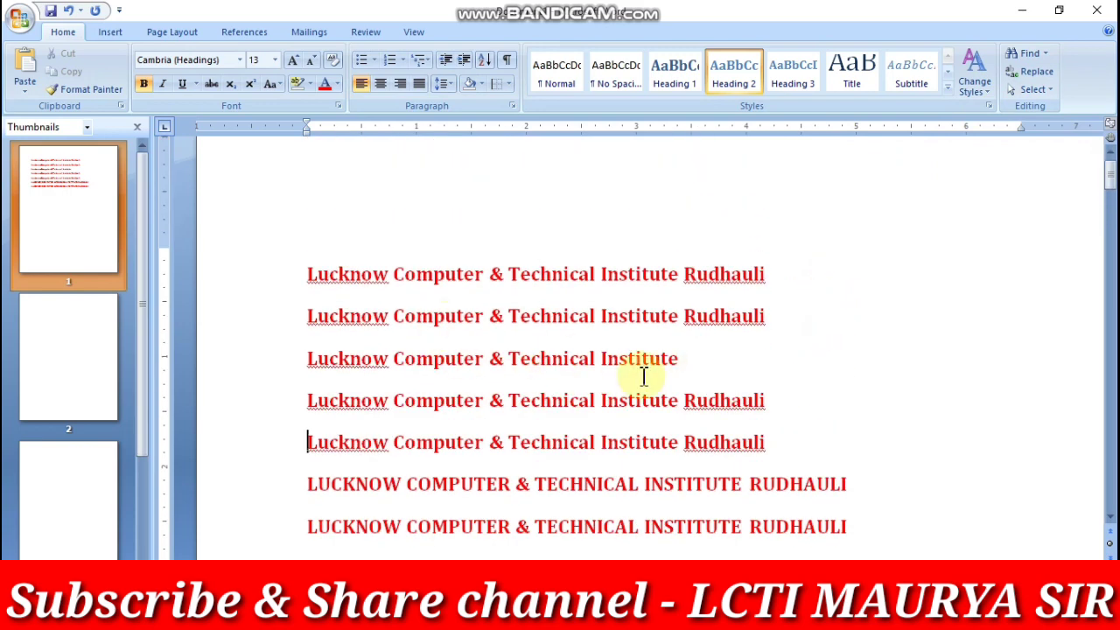
scroll(642, 377, "down", 1)
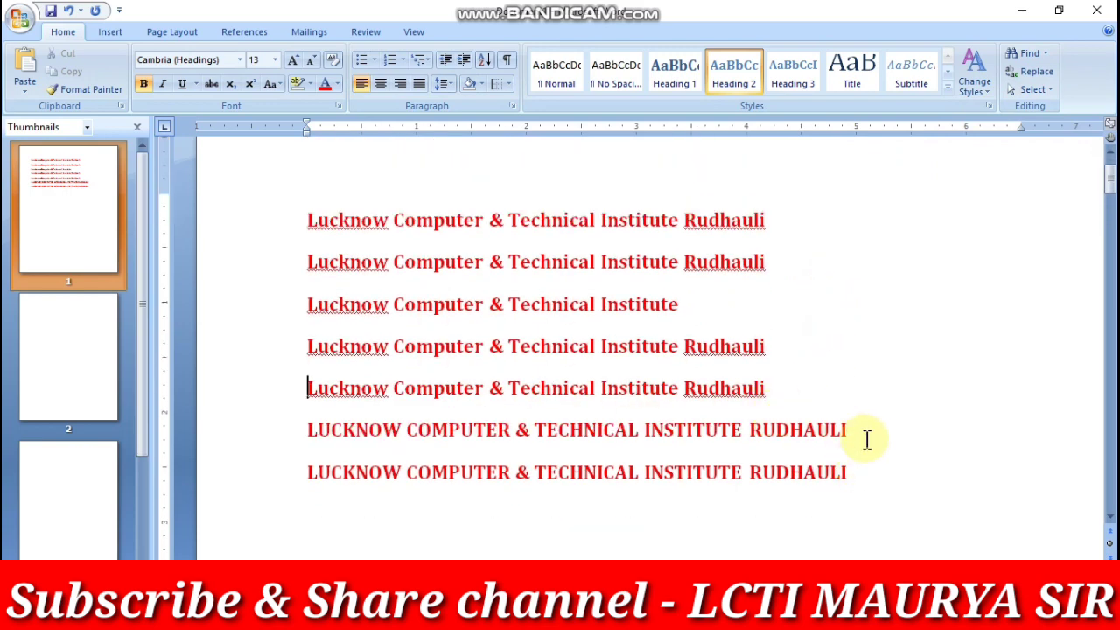
left_click(1050, 90)
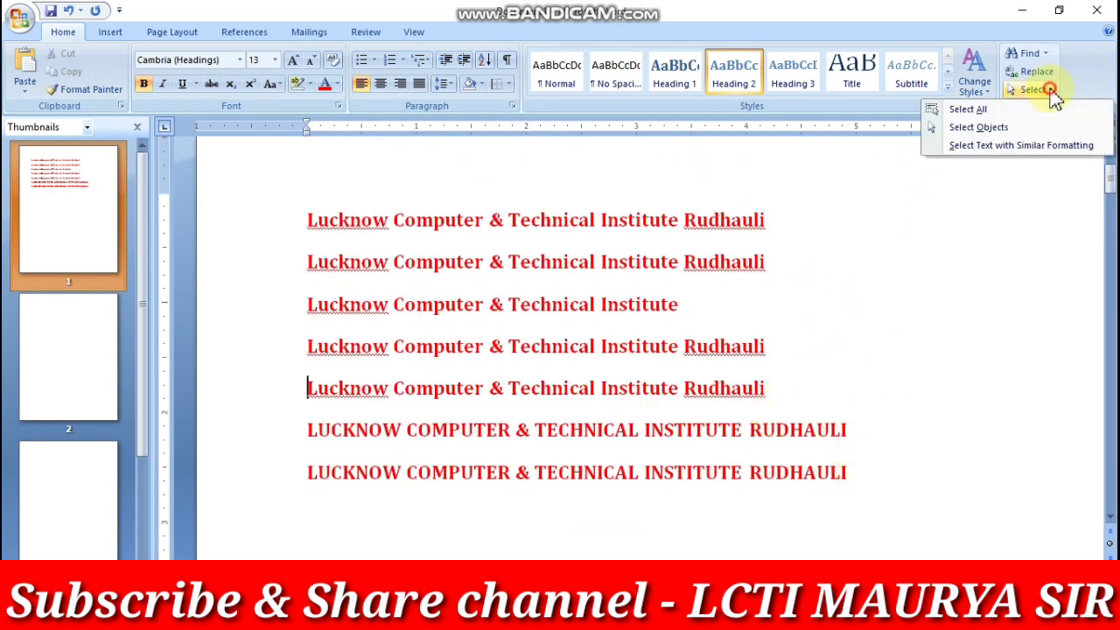
left_click(962, 109)
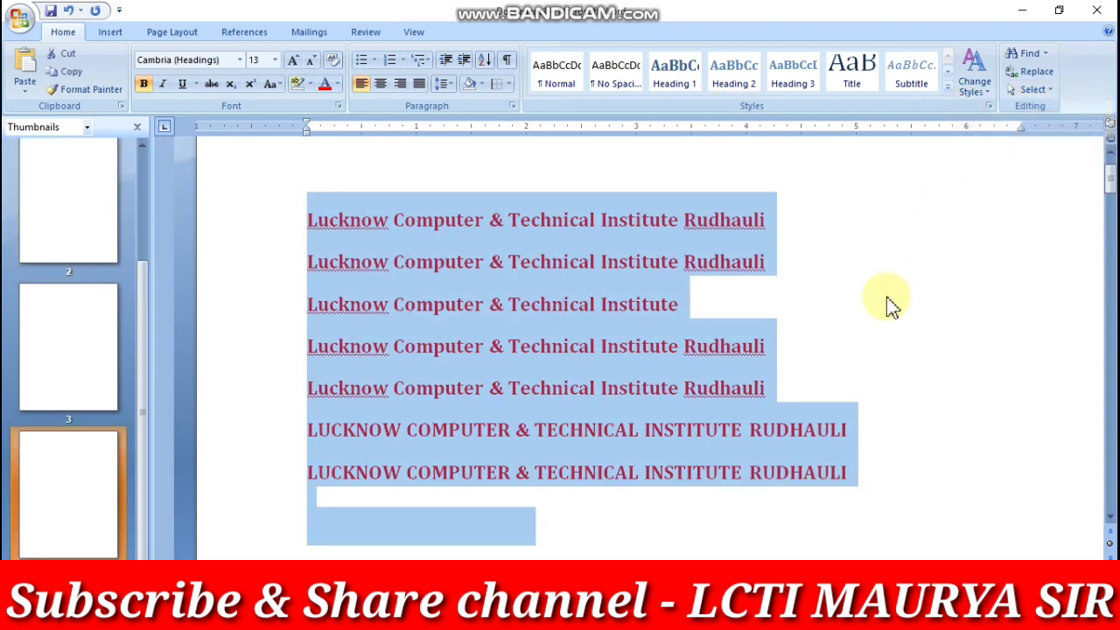